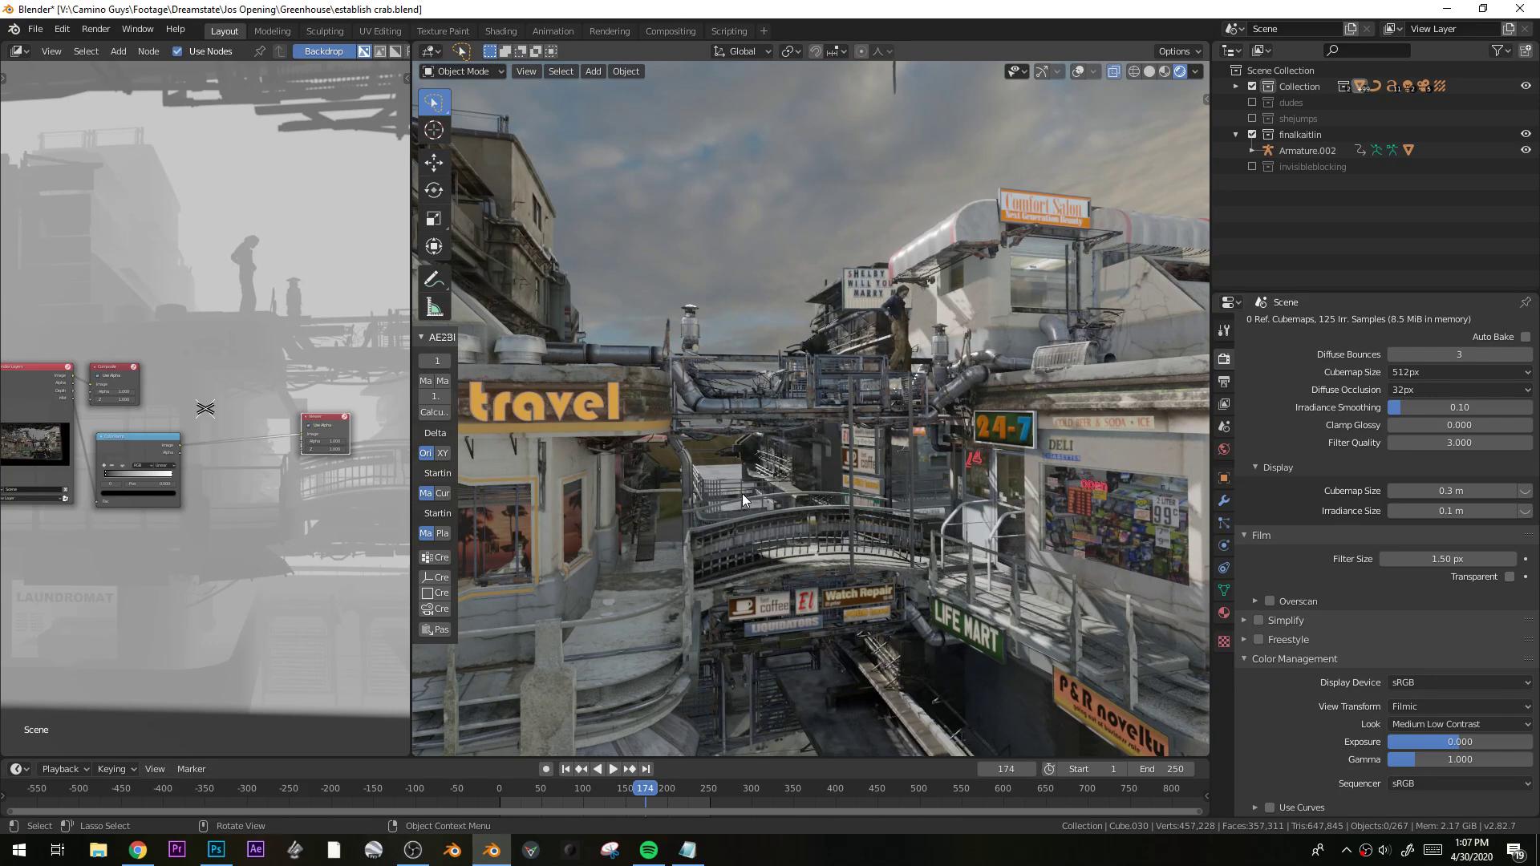
# Examine the city street scene around the A.Pollo travel storefront from several angles and through the camera.
pyautogui.moveTo(662, 595); pyautogui.dragTo(559, 562, button='middle')
pyautogui.moveTo(676, 497); pyautogui.dragTo(831, 470, button='middle')
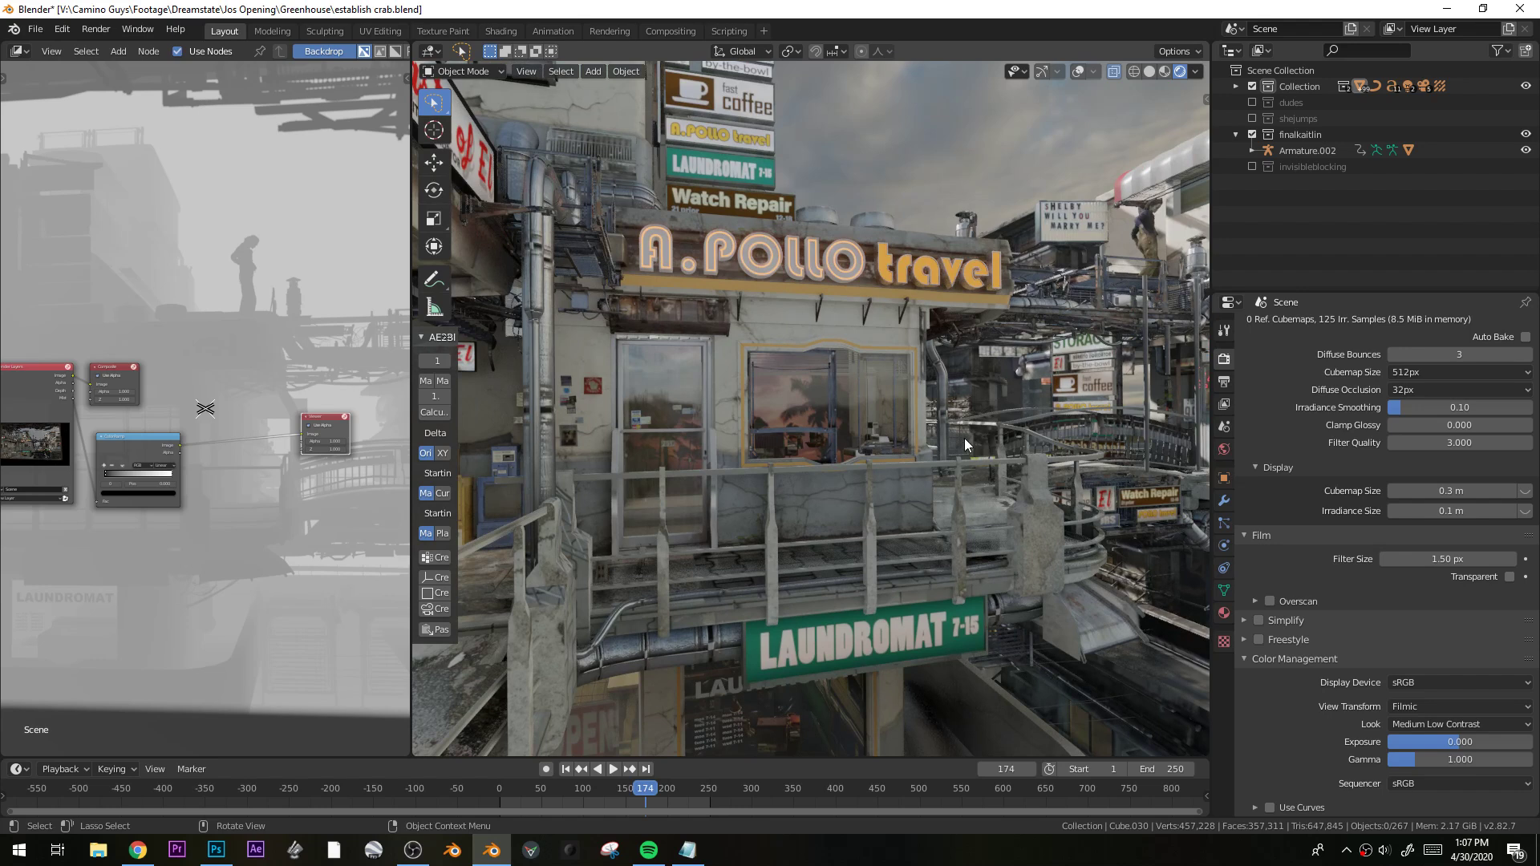
pyautogui.moveTo(943, 473); pyautogui.dragTo(821, 451, button='middle')
pyautogui.scroll(-10, 820, 446)
pyautogui.moveTo(931, 367); pyautogui.dragTo(940, 415, button='middle')
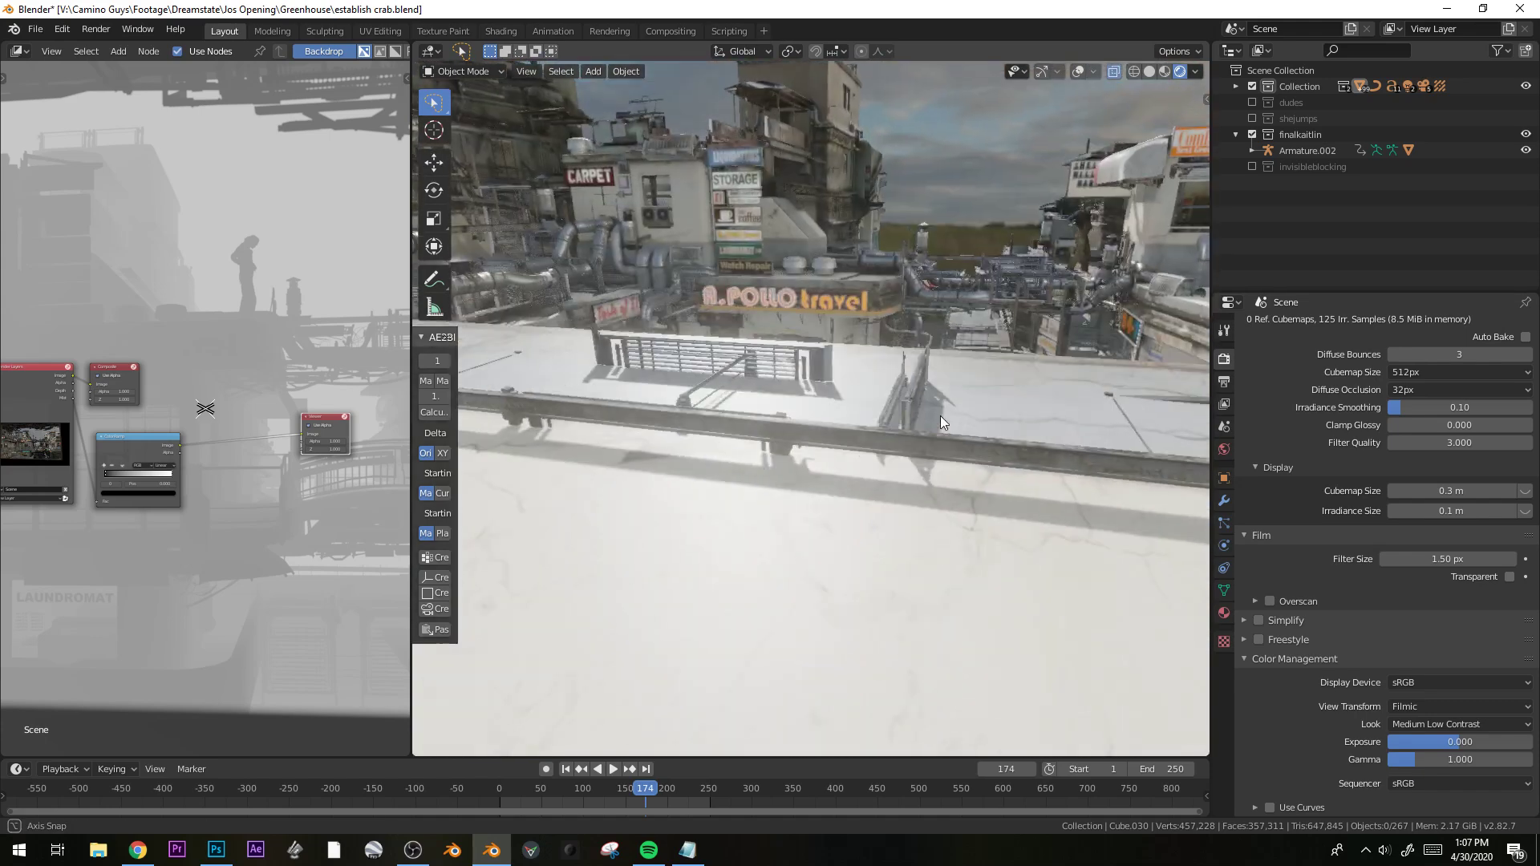
pyautogui.press('KP_0')
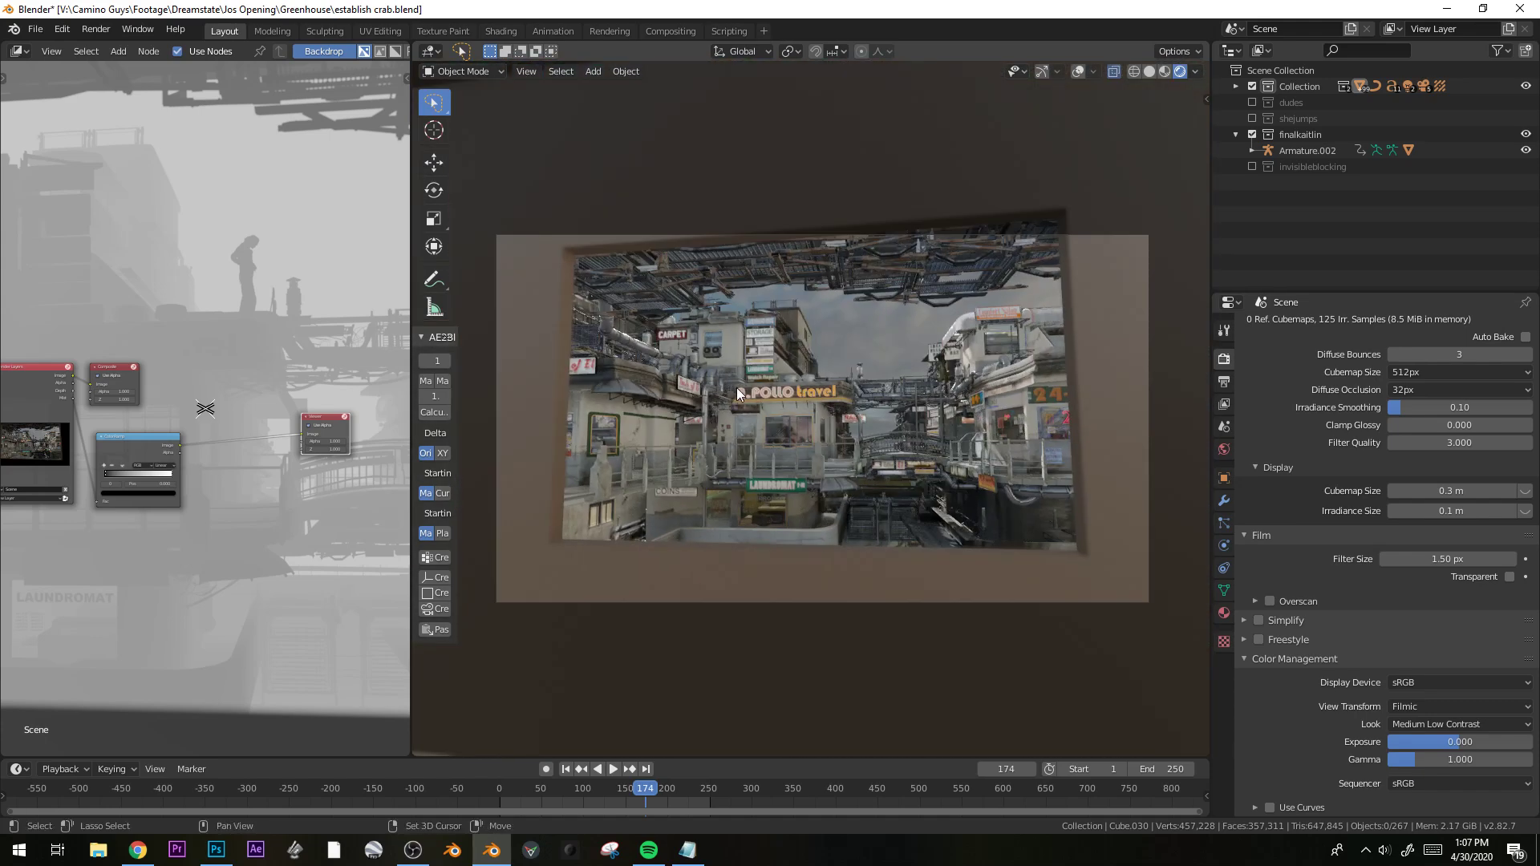
pyautogui.keyDown('shift'); pyautogui.moveTo(736, 384); pyautogui.dragTo(805, 383, button='middle'); pyautogui.keyUp('shift')
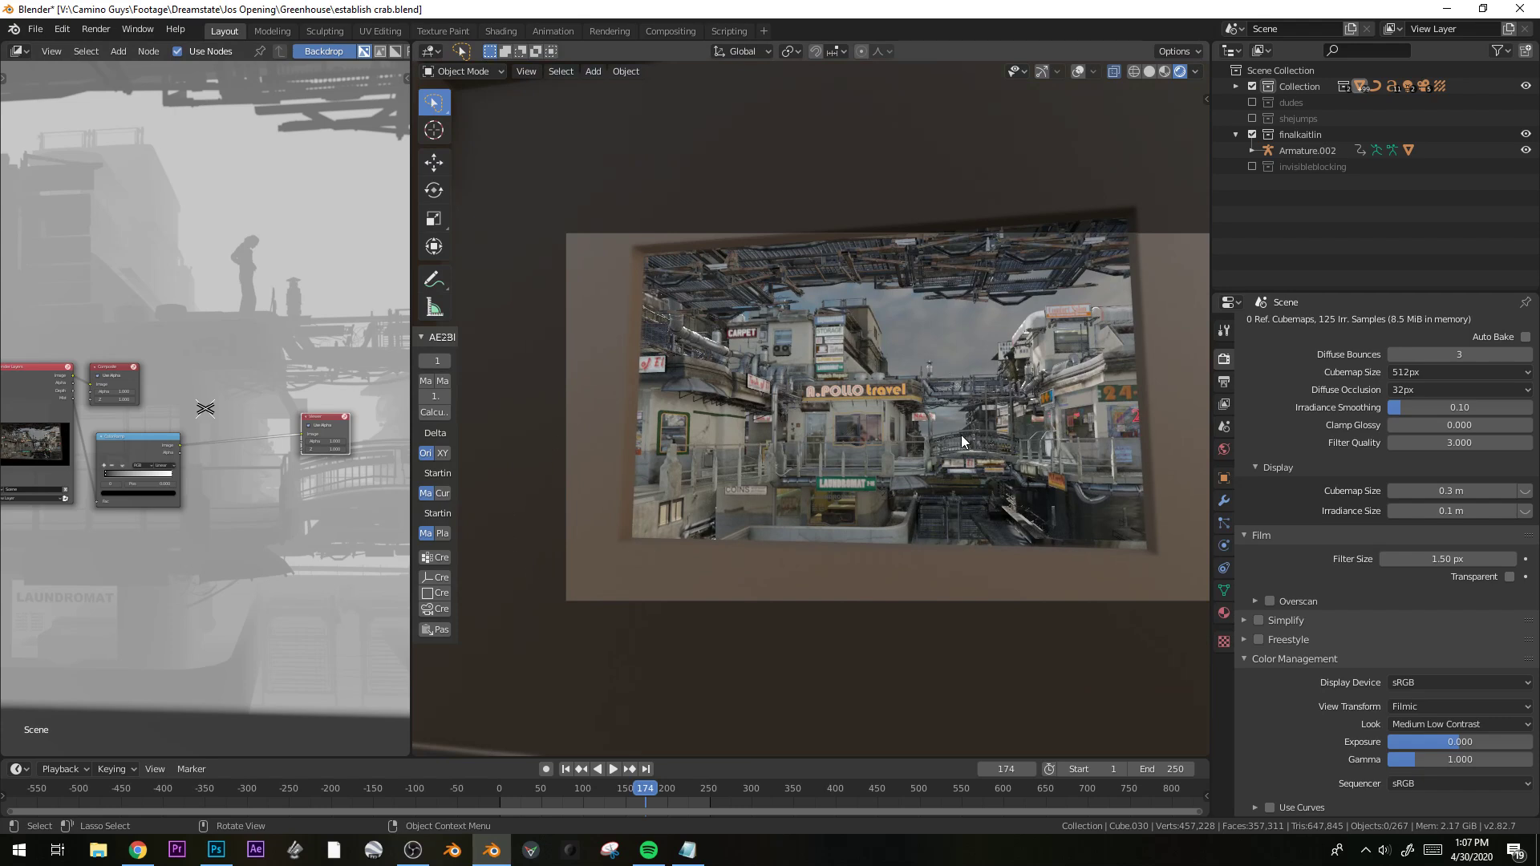
pyautogui.moveTo(945, 496); pyautogui.dragTo(905, 388, button='middle')
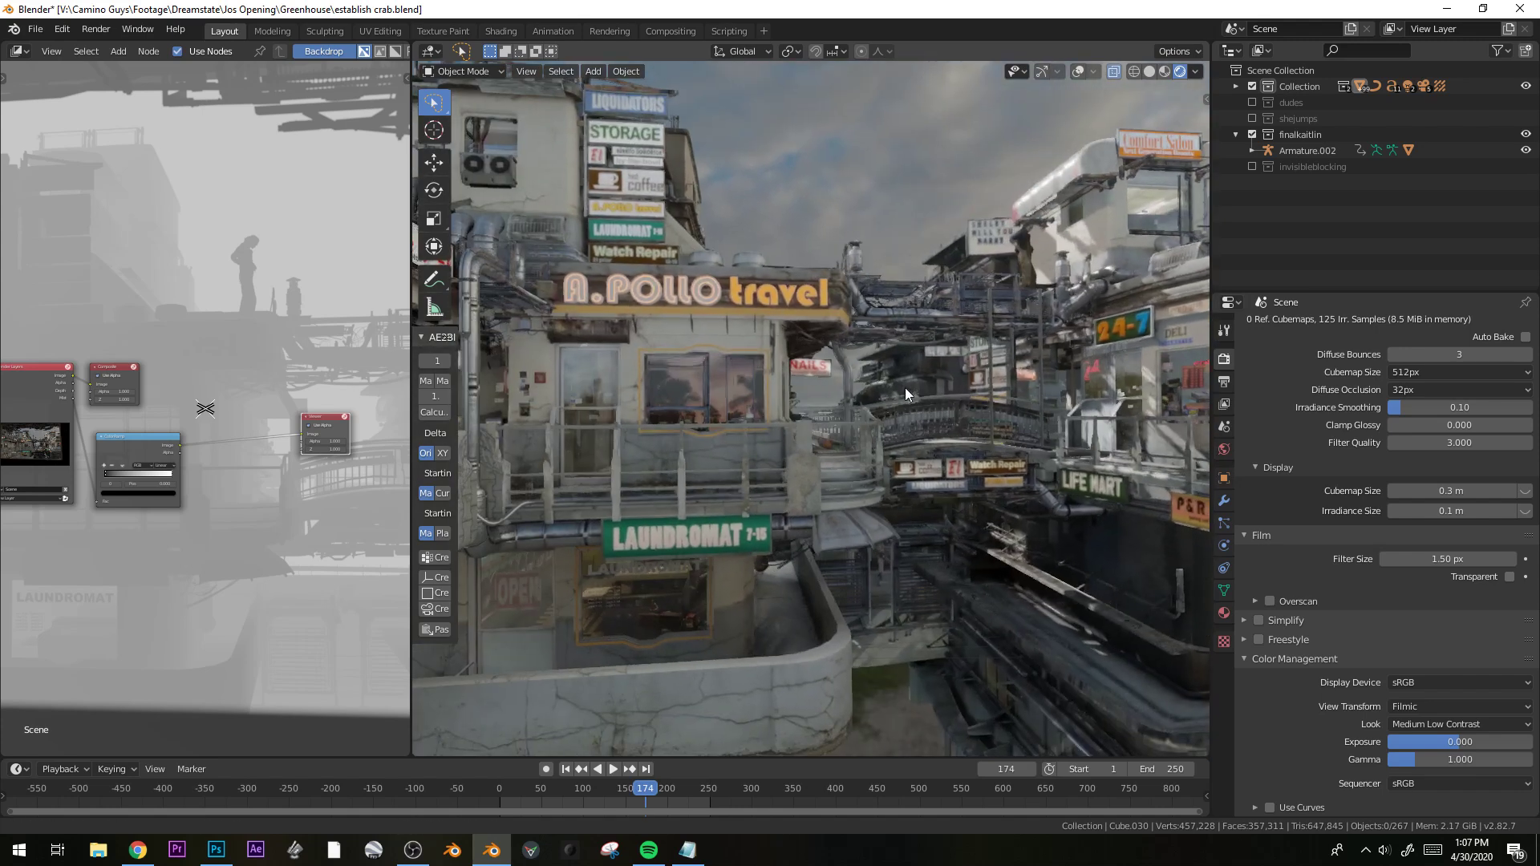
# Show the viewport overlays and inspect the stacked store signs above the A.Pollo travel storefront up close.
pyautogui.click(1080, 71)
pyautogui.press('KP_Decimal')
pyautogui.hotkey('alt', 'a')
pyautogui.moveTo(893, 348); pyautogui.dragTo(940, 397, button='middle')
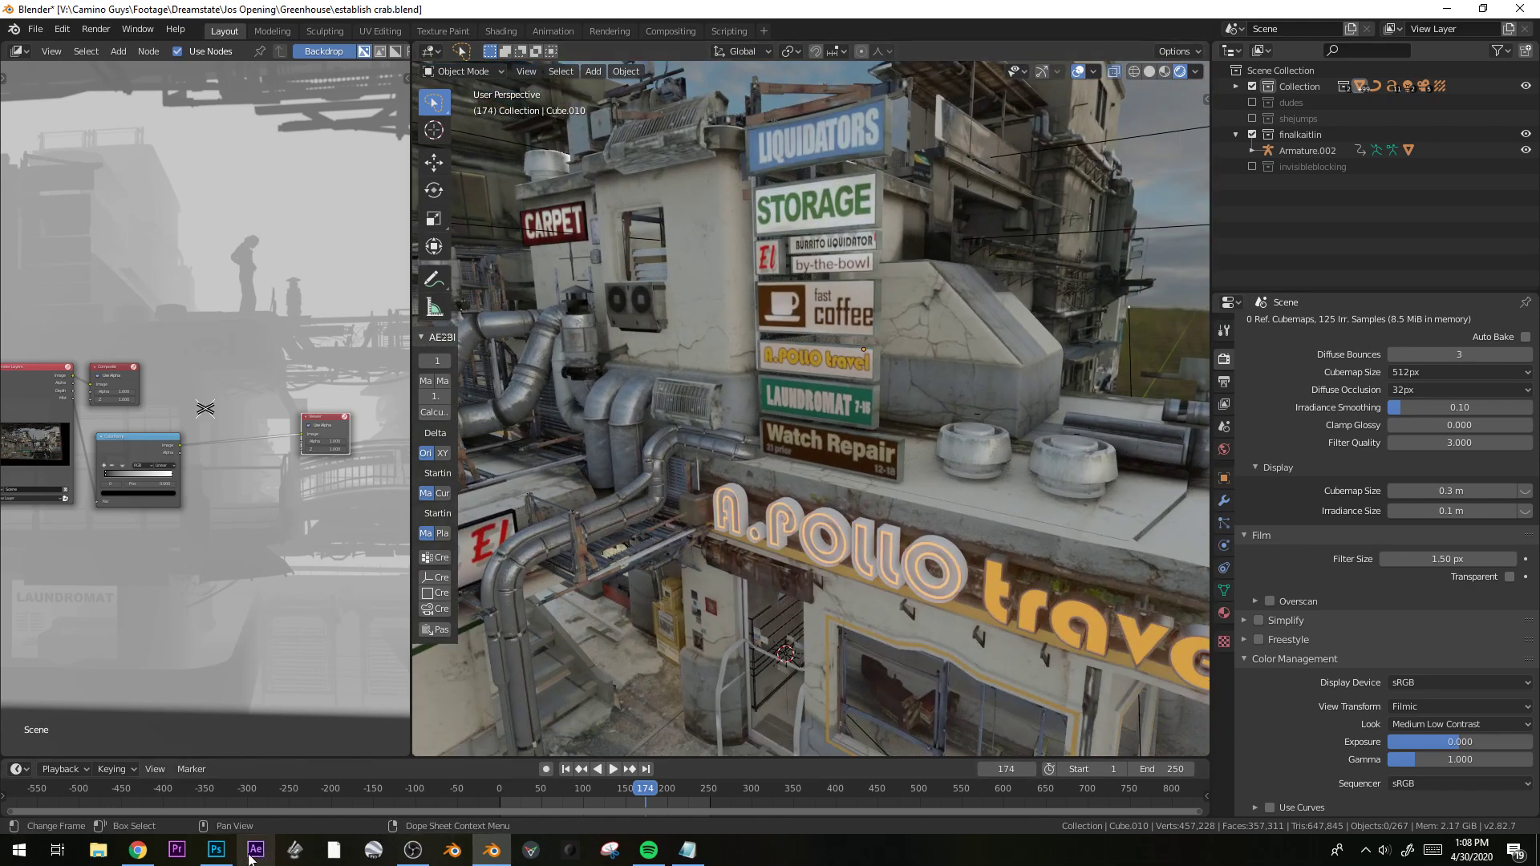
# Switch to Photoshop and try adding an S in front of the red NAILS text on the store signs sheet.
pyautogui.click(215, 850)
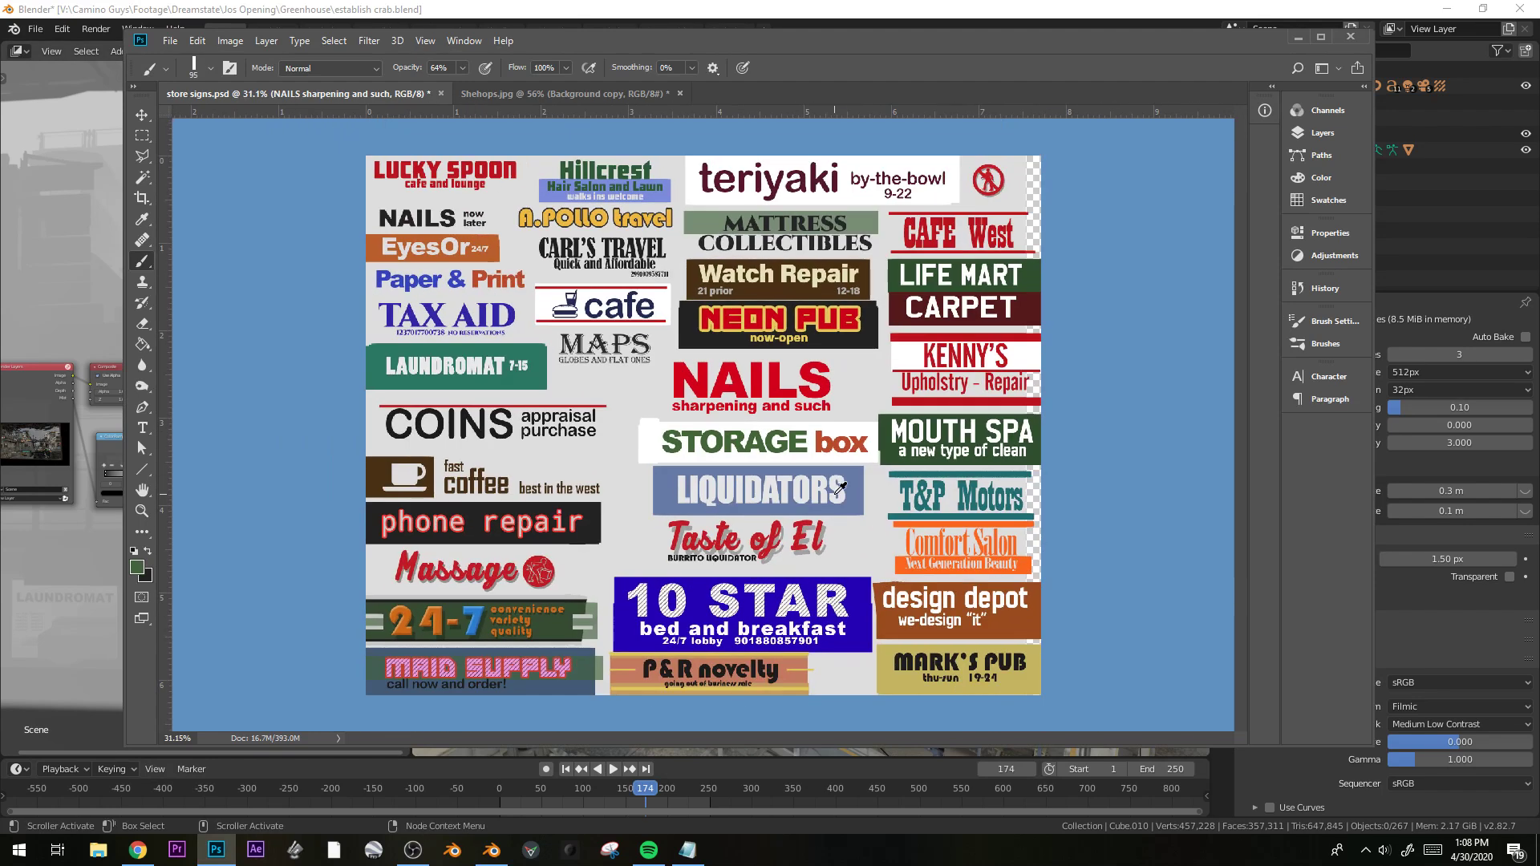
pyautogui.click(773, 382)
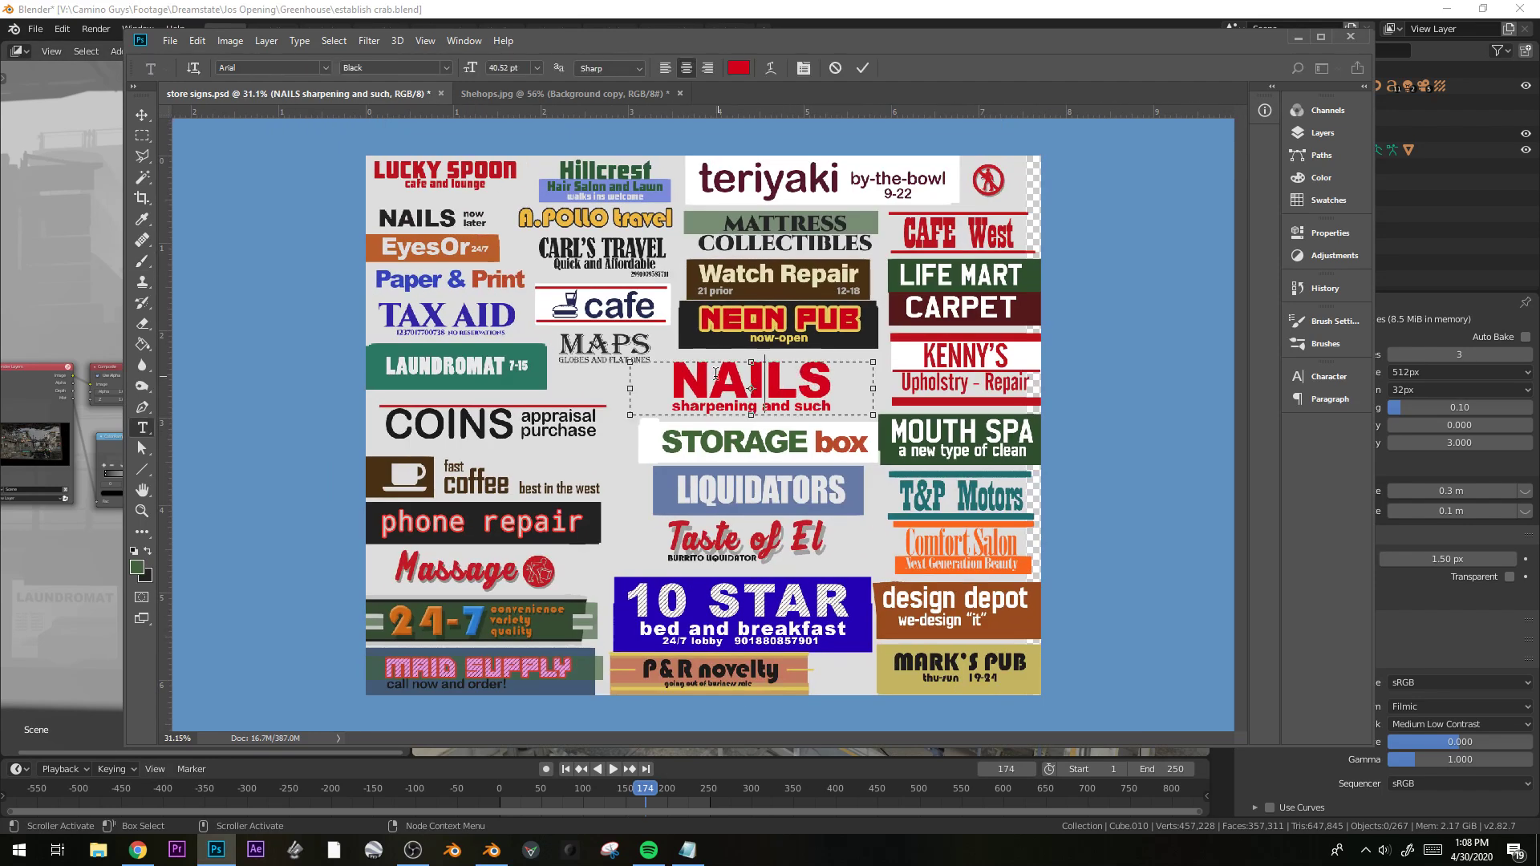
pyautogui.write('s')
pyautogui.press('BackSpace')
pyautogui.press('Left')
pyautogui.write('S')
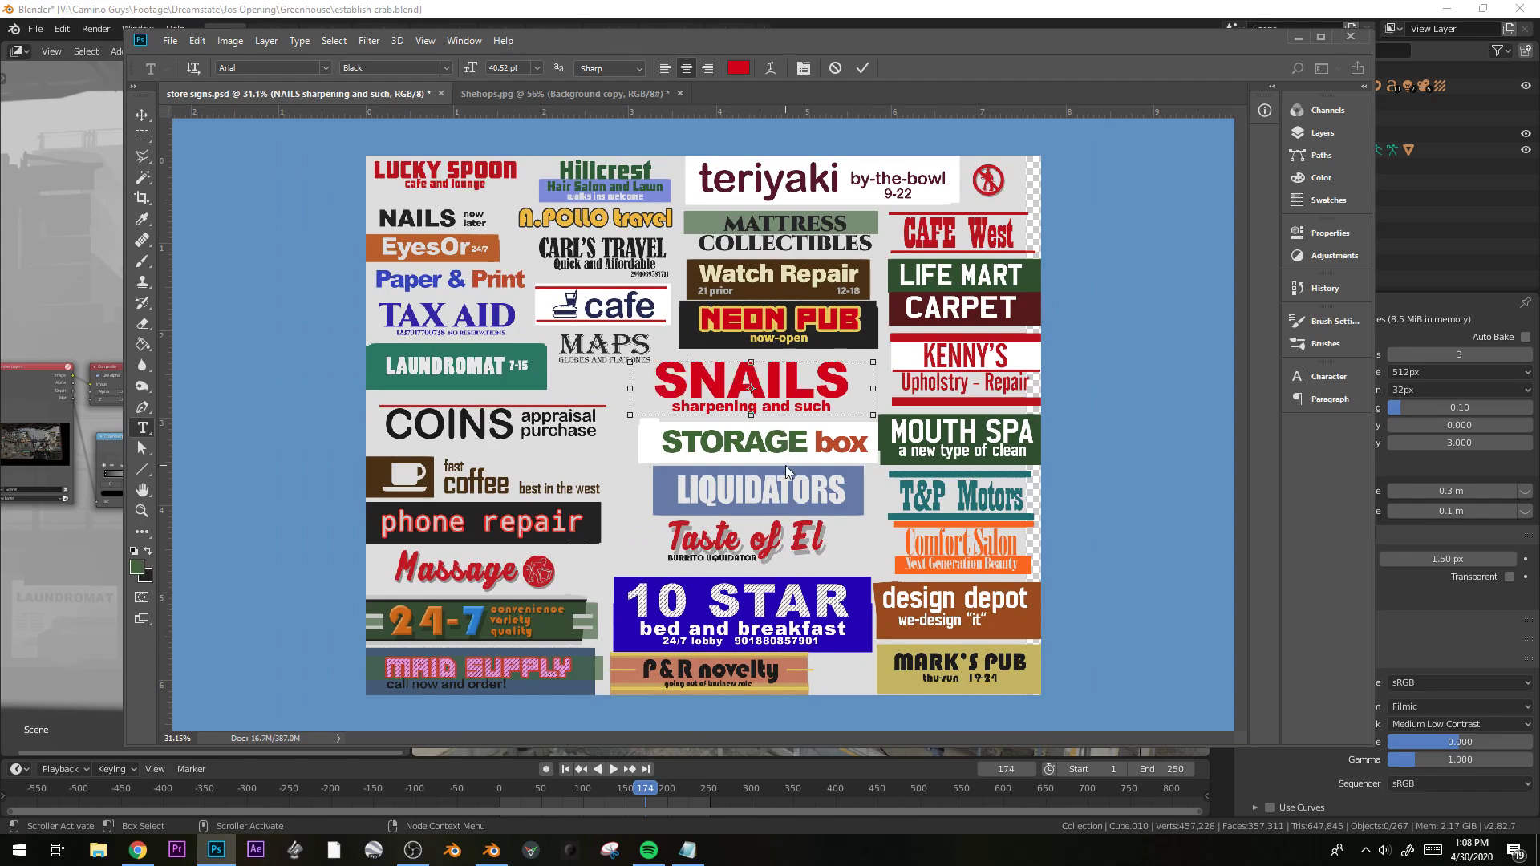
pyautogui.press('BackSpace')
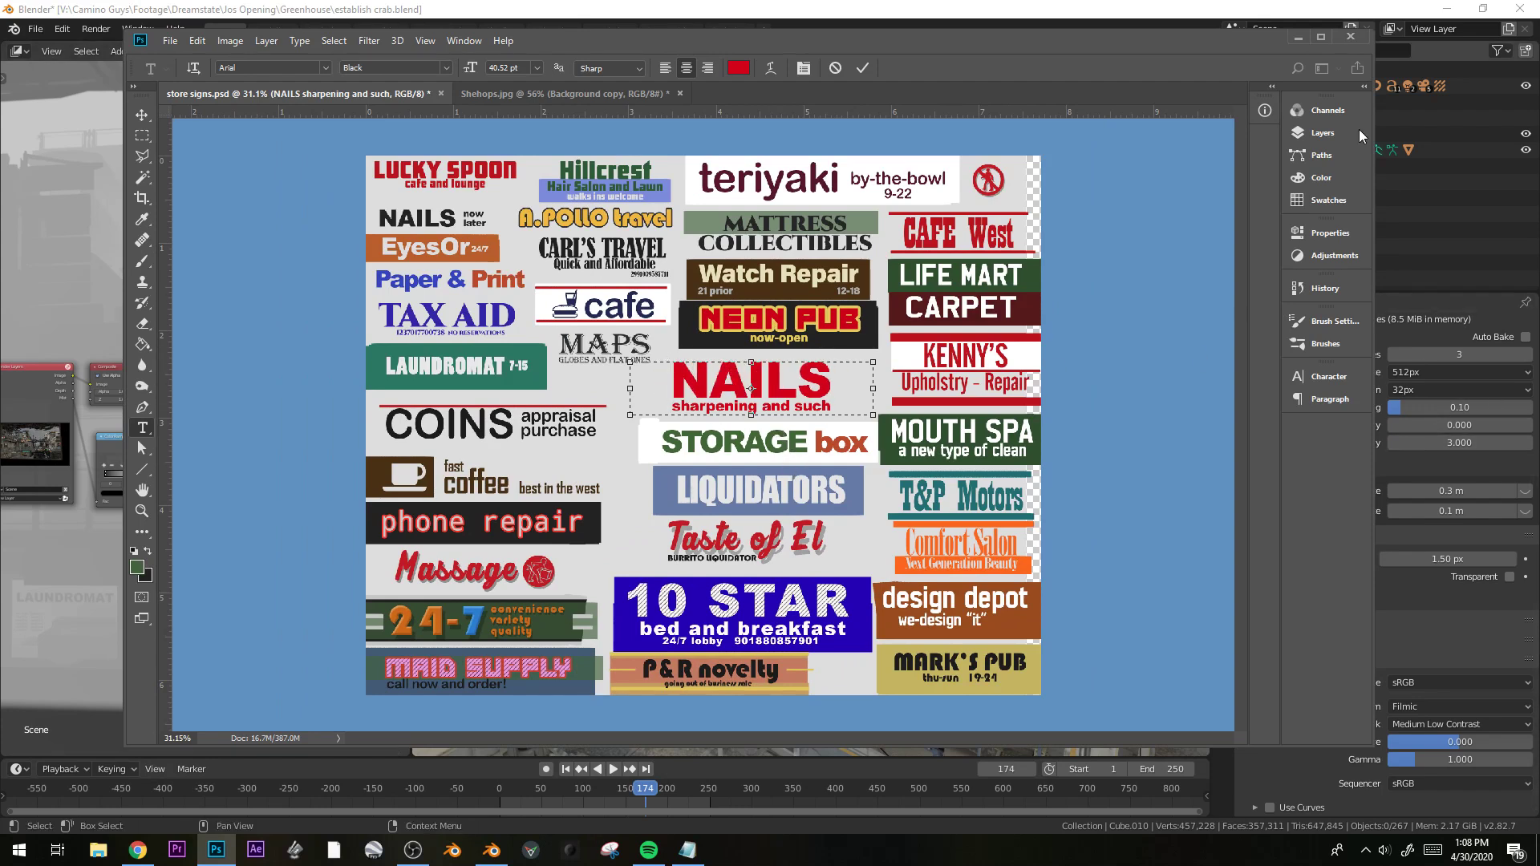
pyautogui.keyDown('alt'); pyautogui.scroll(3, 742, 445); pyautogui.keyUp('alt')
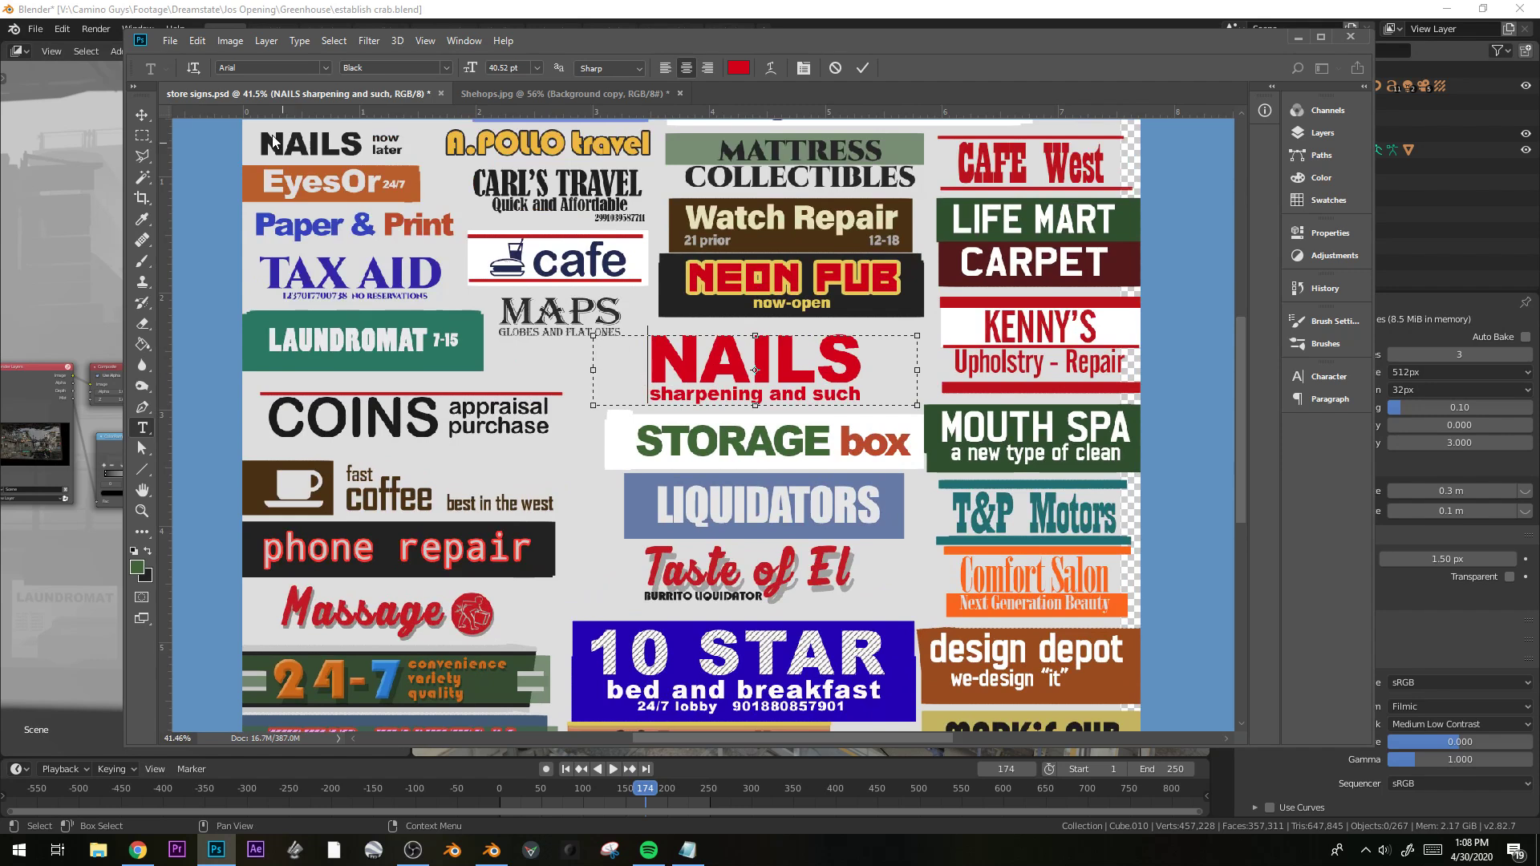
pyautogui.click(142, 137)
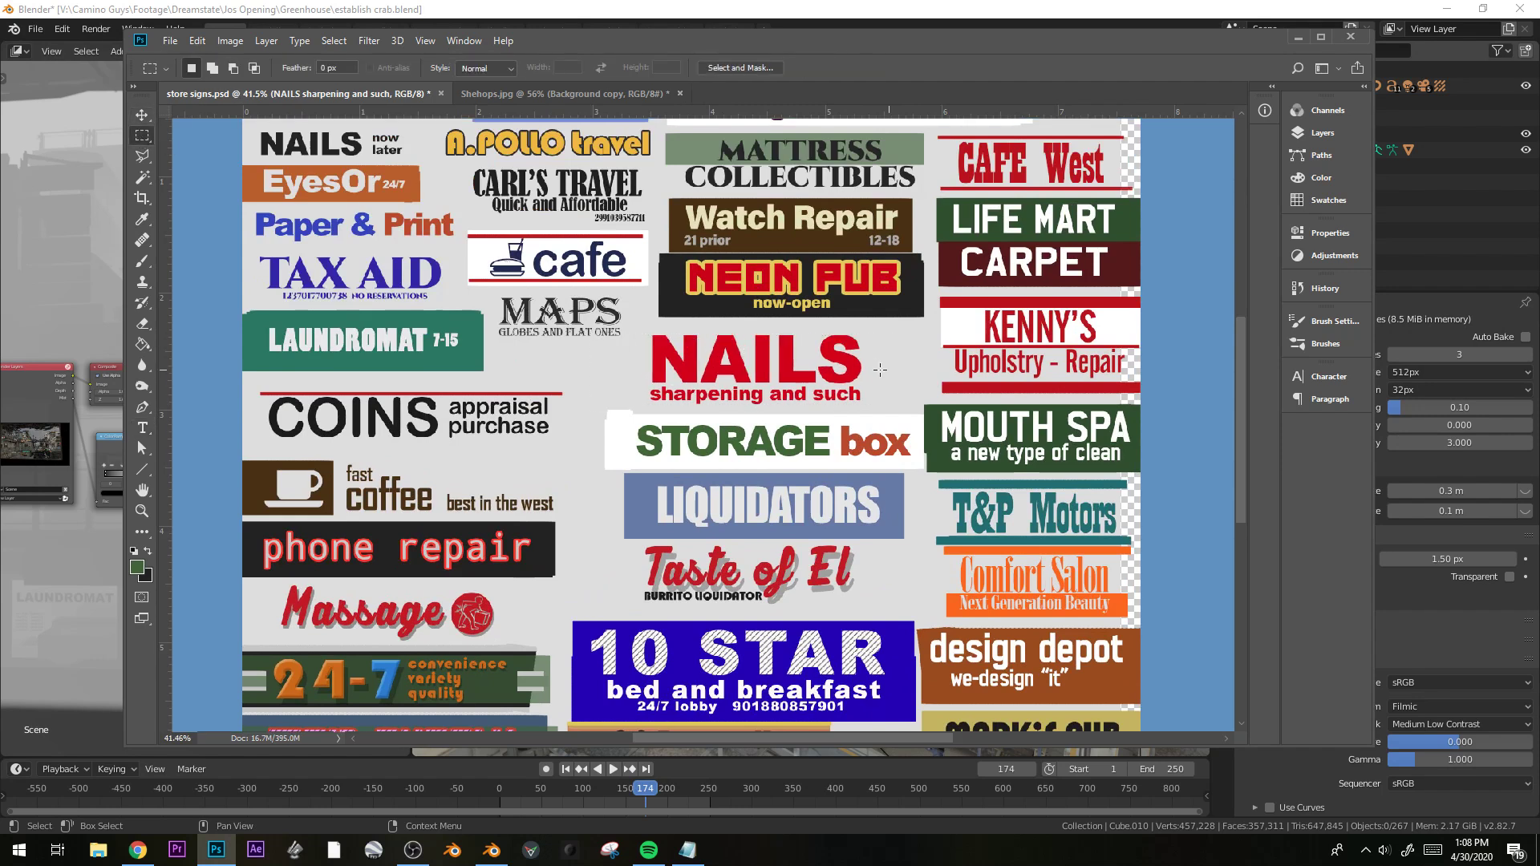
# Look over the store sign designs across the entire sheet, from LUCKY SPOON down to MARK'S PUB.
pyautogui.keyDown('alt'); pyautogui.scroll(-1, 811, 374); pyautogui.keyUp('alt')
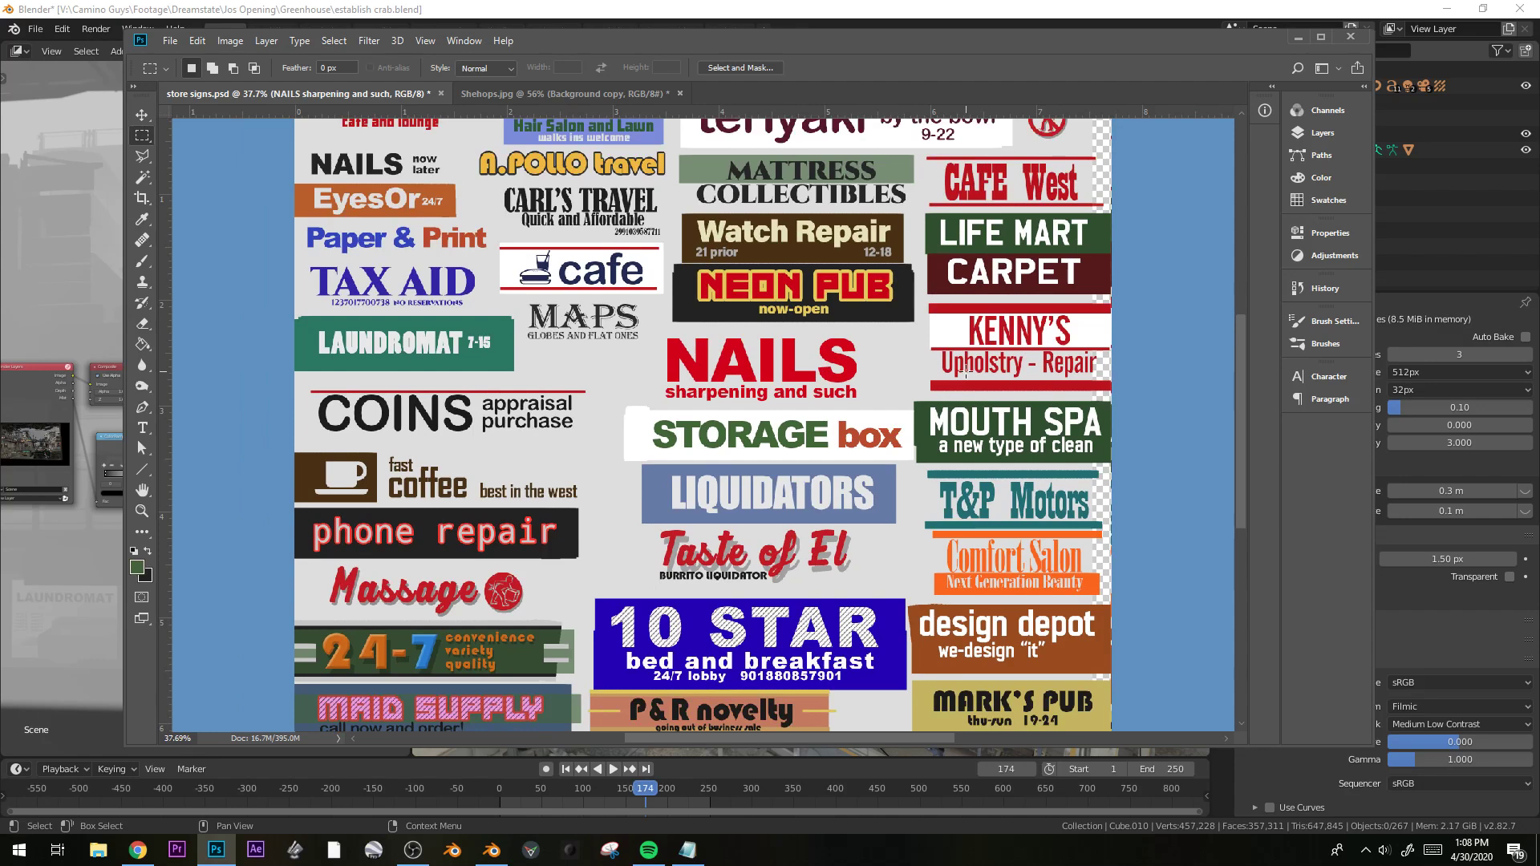
pyautogui.keyDown('alt'); pyautogui.scroll(-1, 932, 386); pyautogui.keyUp('alt')
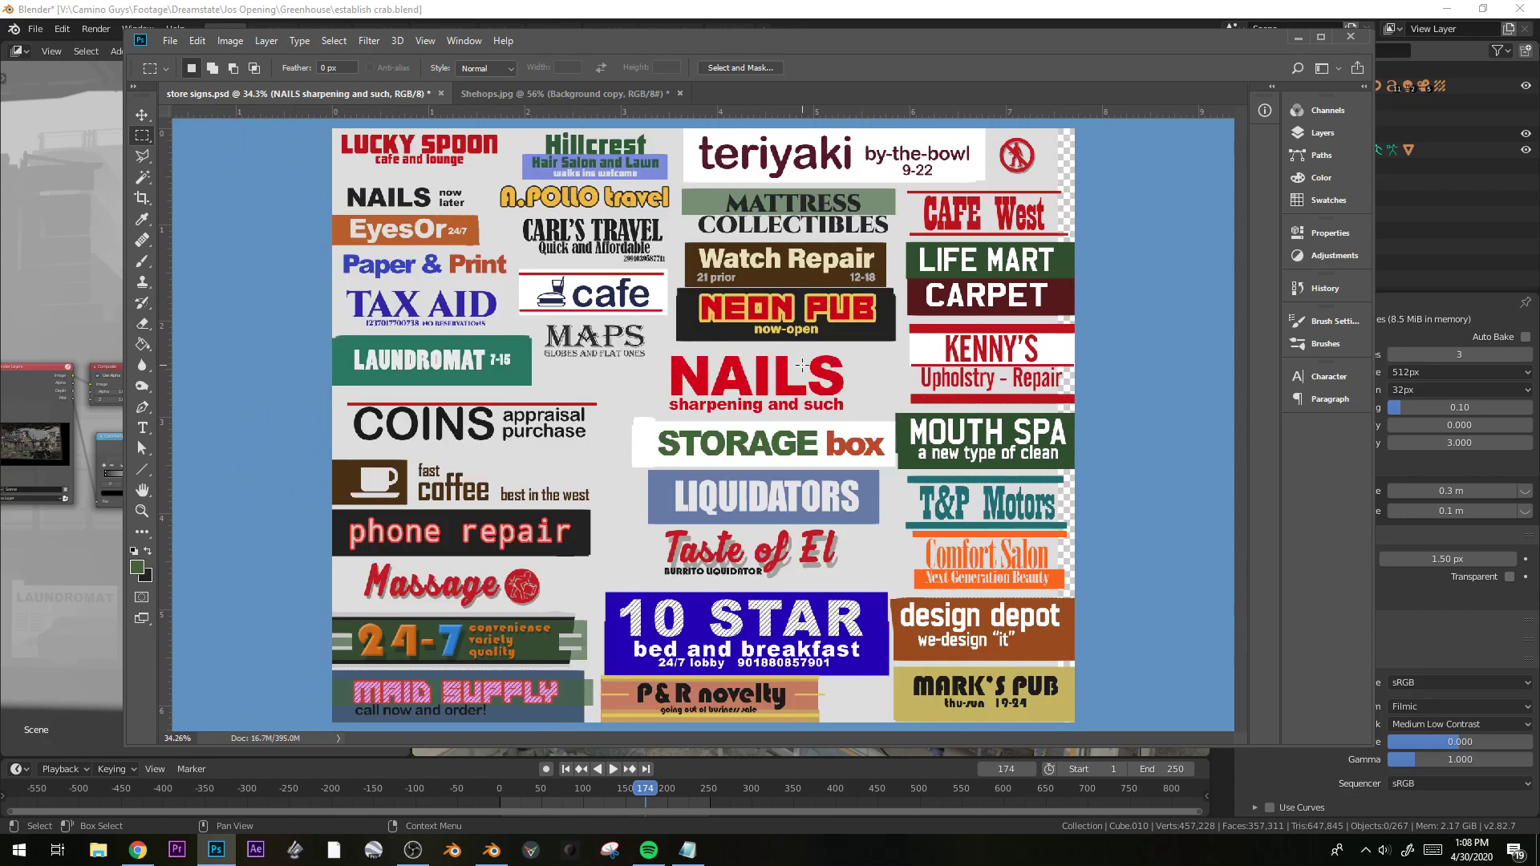
pyautogui.keyDown('alt'); pyautogui.scroll(1, 930, 455); pyautogui.keyUp('alt')
pyautogui.moveTo(922, 582); pyautogui.dragTo(787, 479)
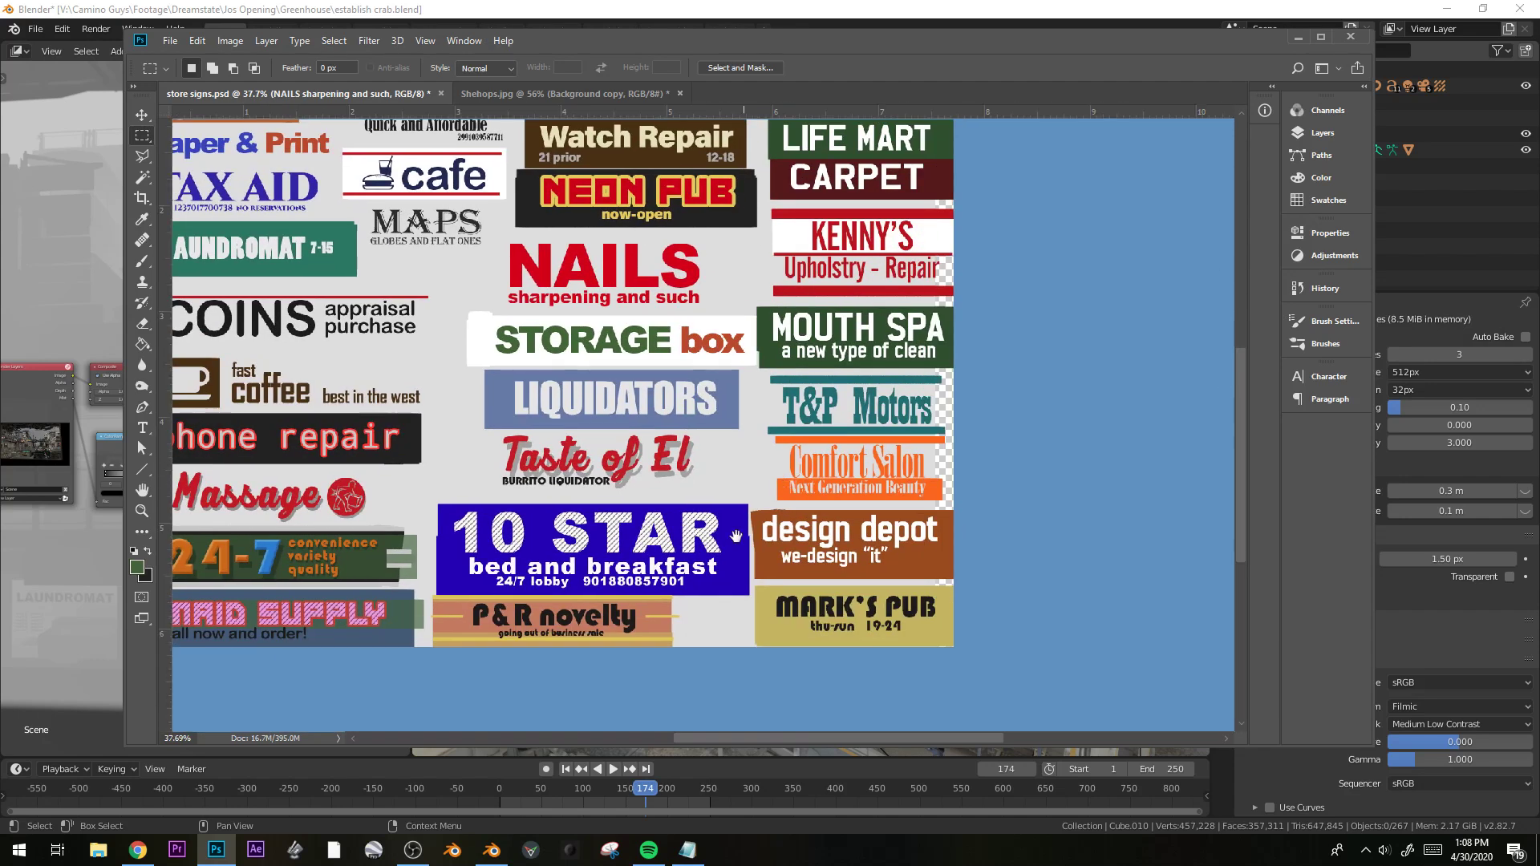
pyautogui.keyDown('alt'); pyautogui.scroll(1, 781, 622); pyautogui.keyUp('alt')
pyautogui.keyDown('alt'); pyautogui.scroll(1, 781, 621); pyautogui.keyUp('alt')
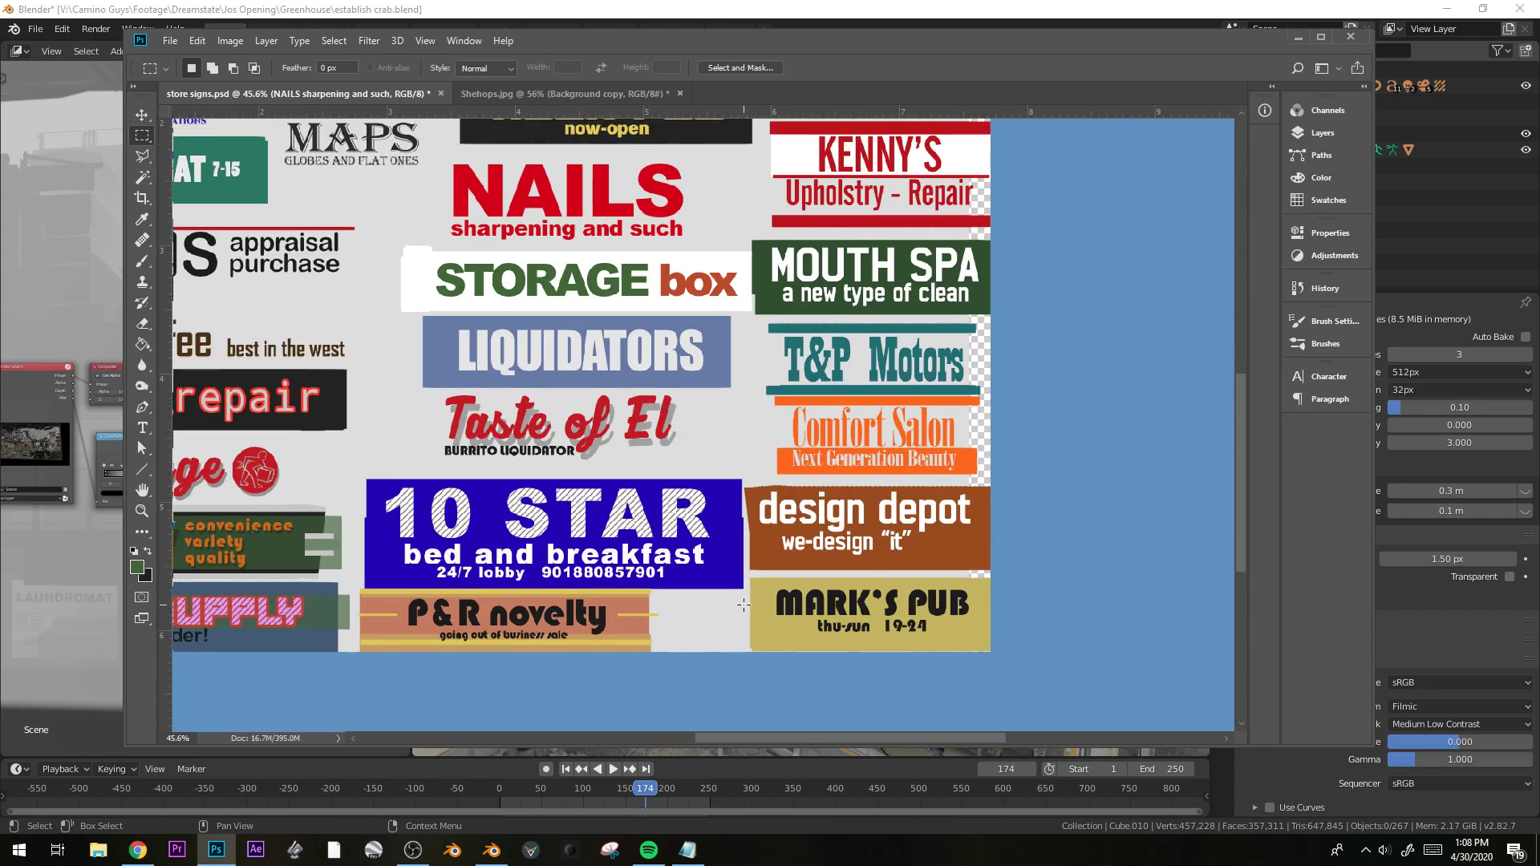
pyautogui.moveTo(834, 281); pyautogui.dragTo(1240, 357)
pyautogui.moveTo(1074, 368); pyautogui.dragTo(1068, 339)
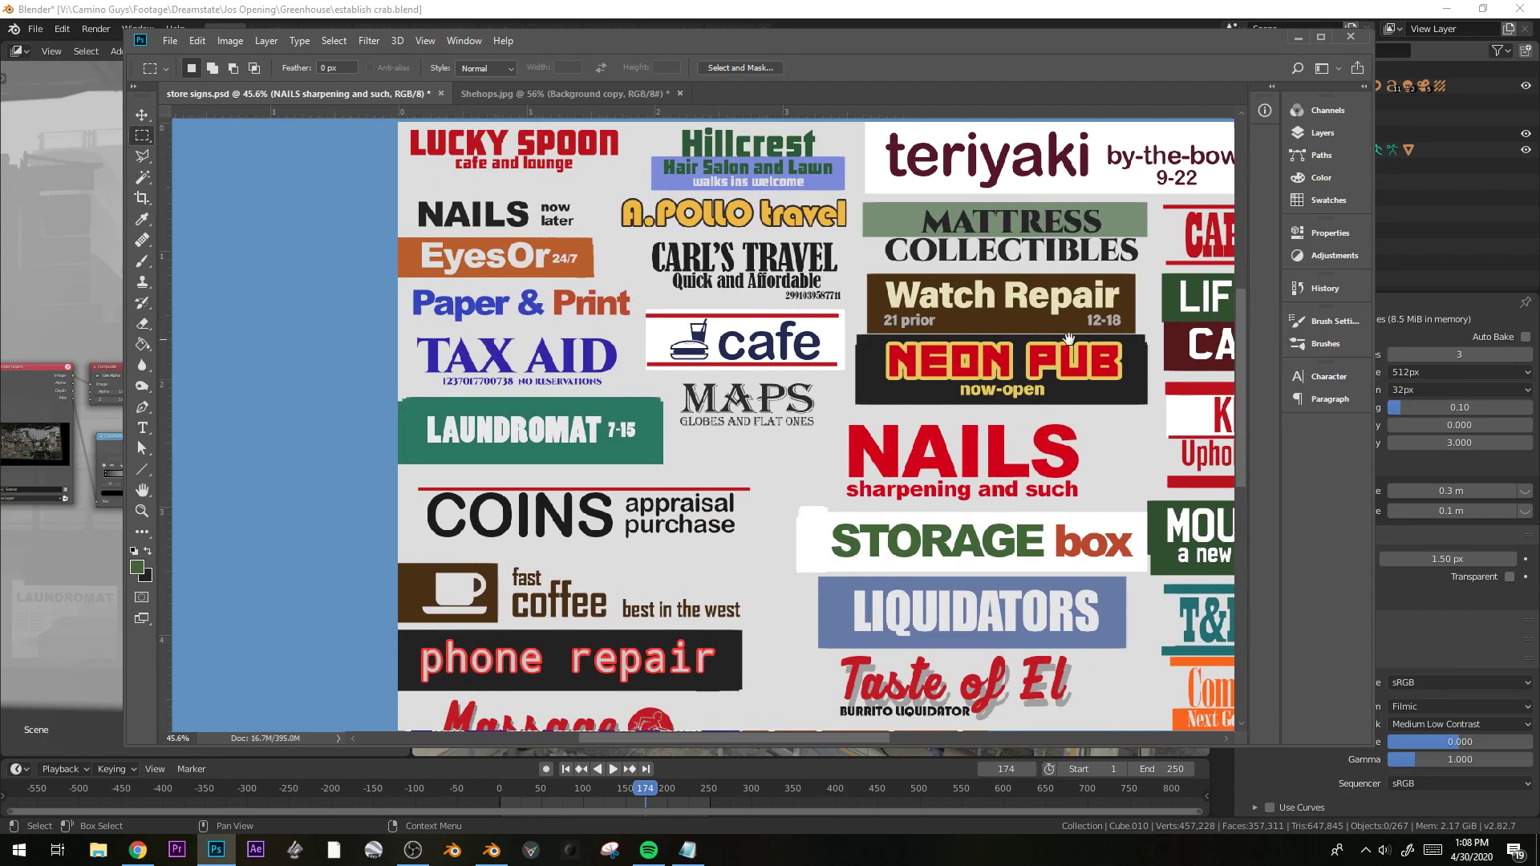
pyautogui.moveTo(1004, 424); pyautogui.dragTo(1002, 272)
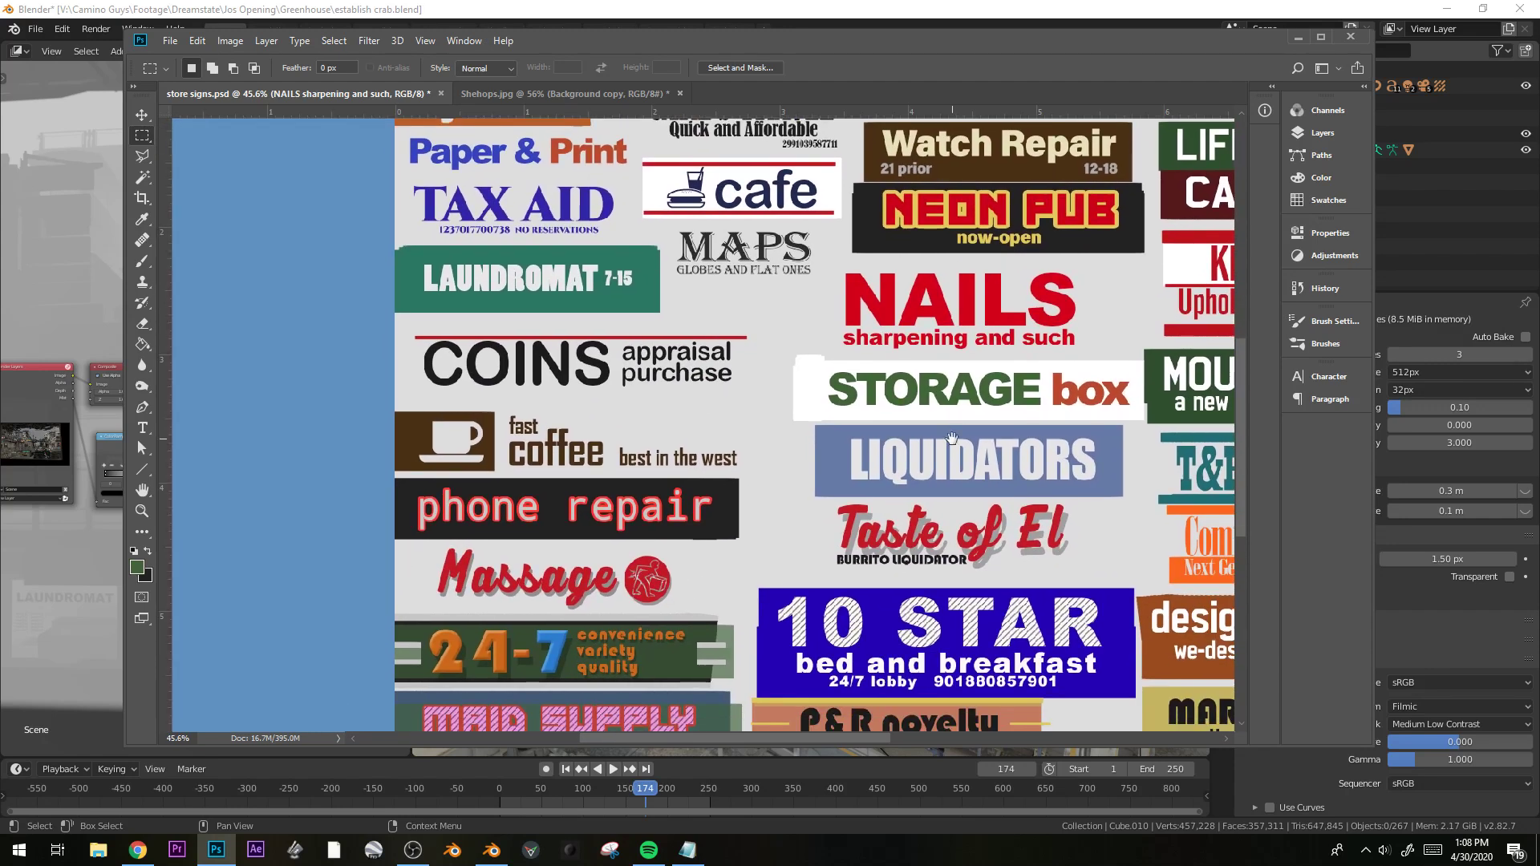
pyautogui.moveTo(951, 438); pyautogui.dragTo(891, 331)
pyautogui.hotkey('ctrl', 'r')
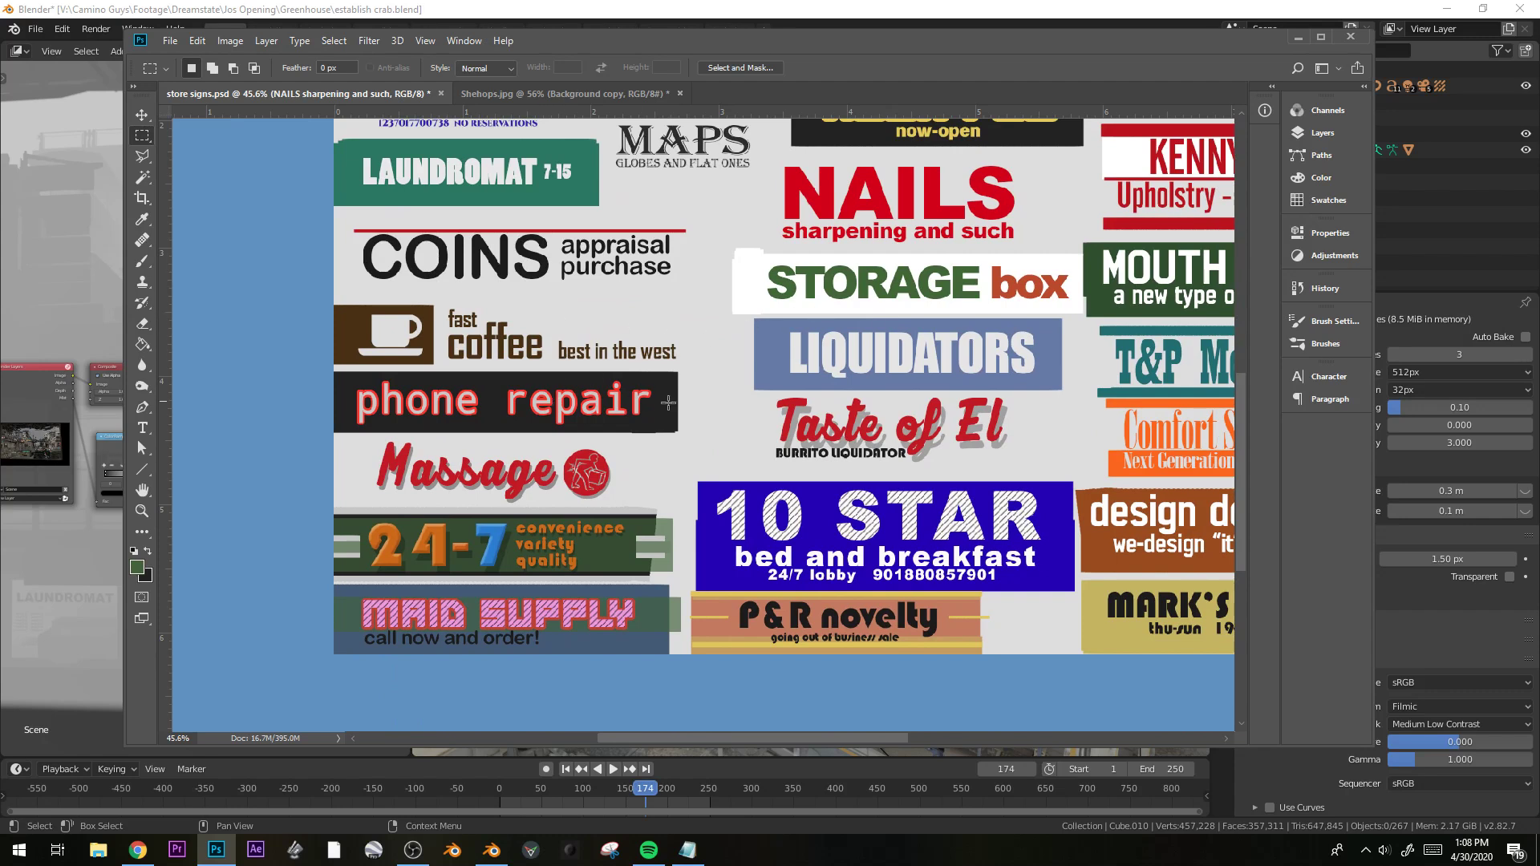
pyautogui.press('v')
pyautogui.moveTo(867, 433); pyautogui.dragTo(627, 533)
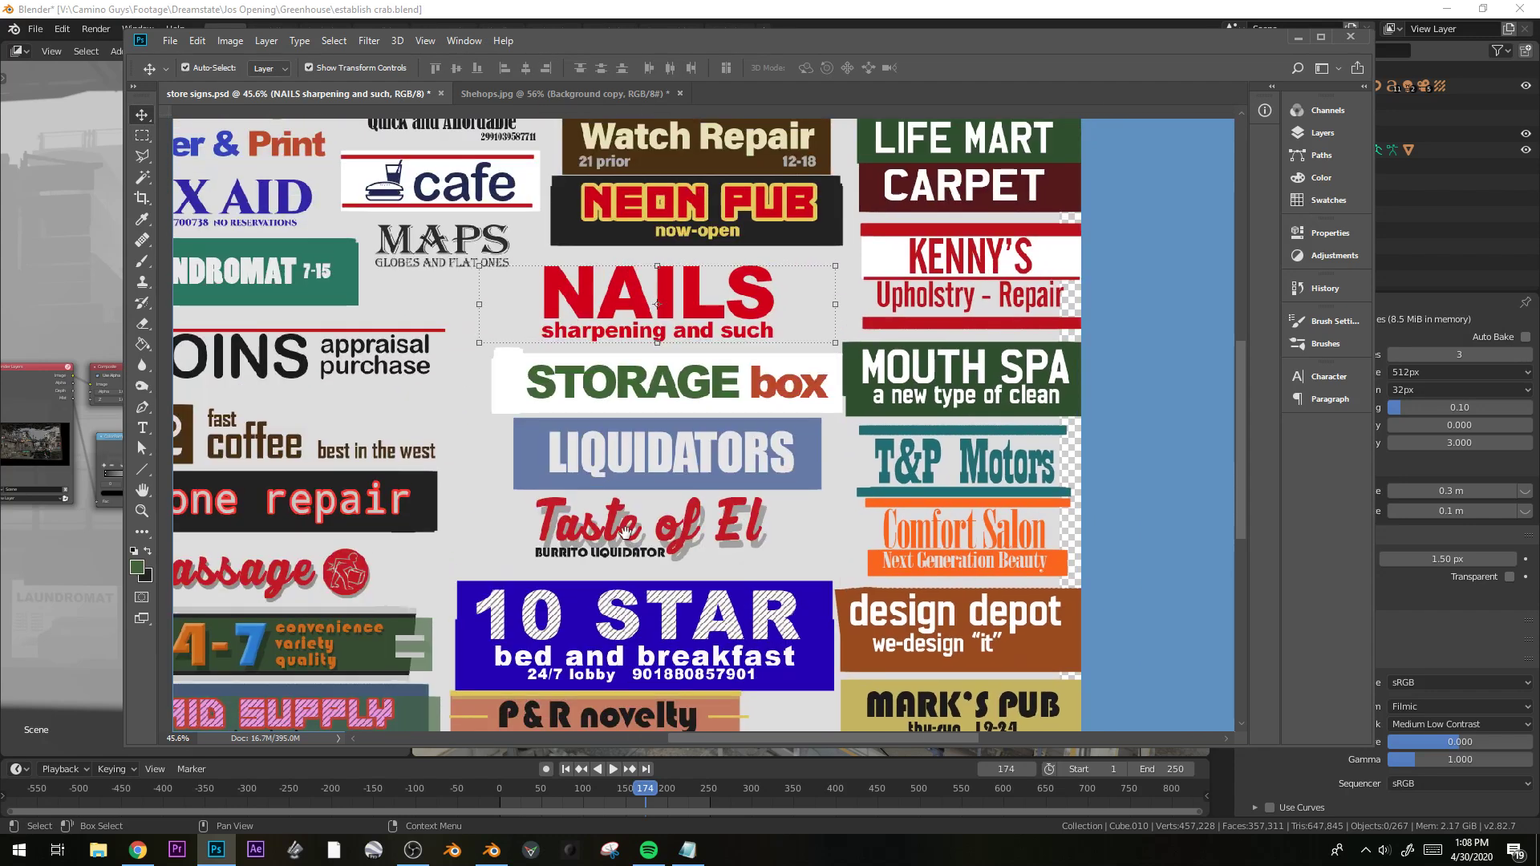
# Switch back to Blender and create a new file with the default scene.
pyautogui.click(491, 850)
pyautogui.moveTo(794, 250); pyautogui.dragTo(814, 290, button='middle')
pyautogui.click(34, 29)
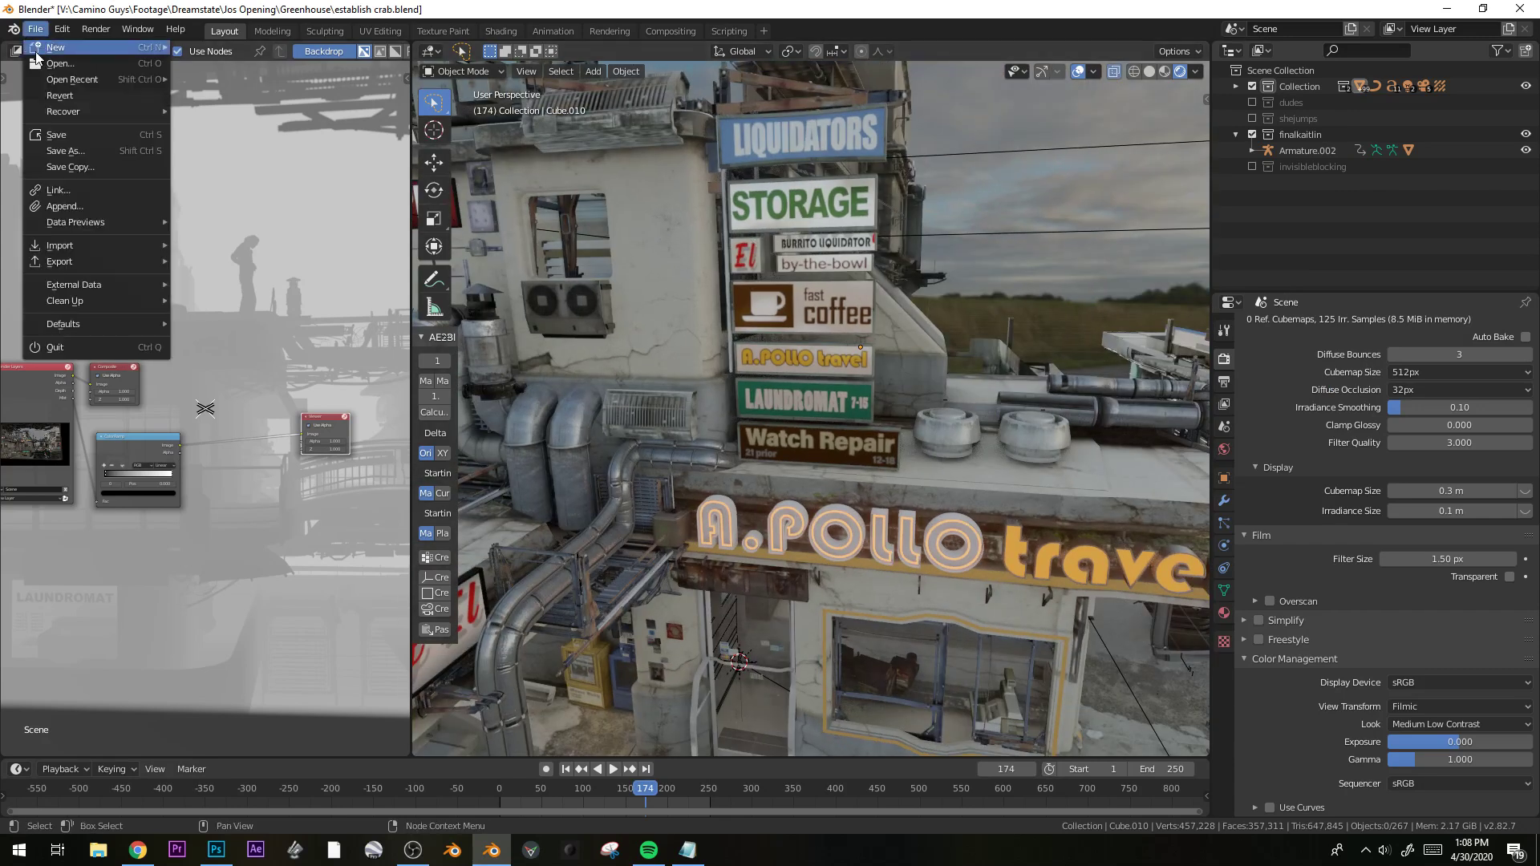
pyautogui.moveTo(39, 50)
pyautogui.click(265, 46)
pyautogui.click(721, 452)
pyautogui.press('x')
pyautogui.click(818, 443)
pyautogui.hotkey('ctrl', 'z')
# Enter Edit Mode on the default cube and stretch its mesh along the X axis into a wide box.
pyautogui.press('KP_1')
pyautogui.press('Tab')
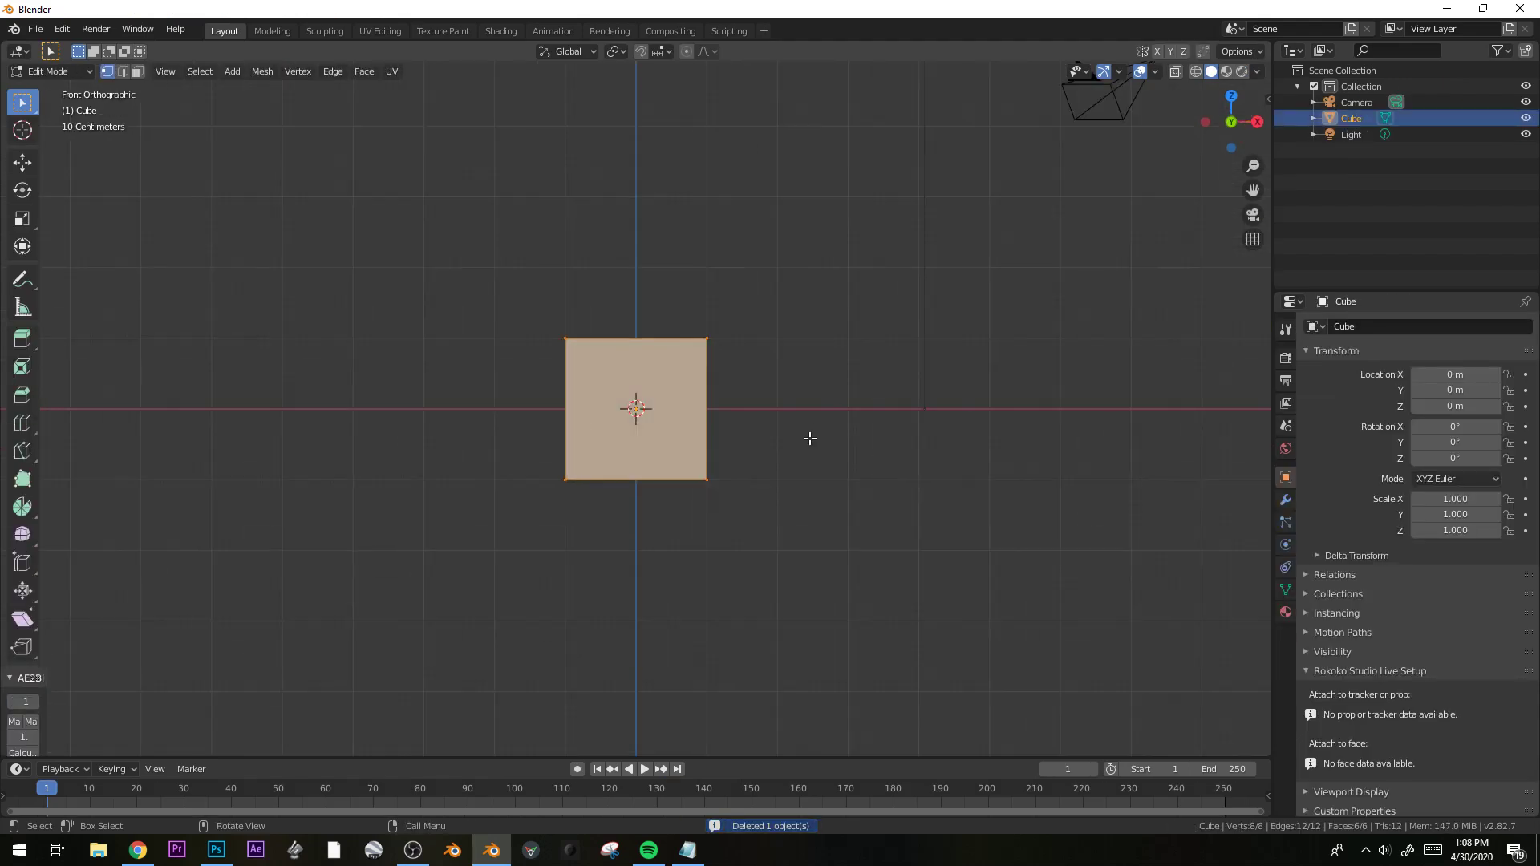
pyautogui.press('s')
pyautogui.press('x')
pyautogui.click(1082, 429)
# Inset the box's front face by about 0.125 and extrude it inward about 0.10 m to form a recessed frame.
pyautogui.moveTo(1082, 430); pyautogui.dragTo(908, 446, button='middle')
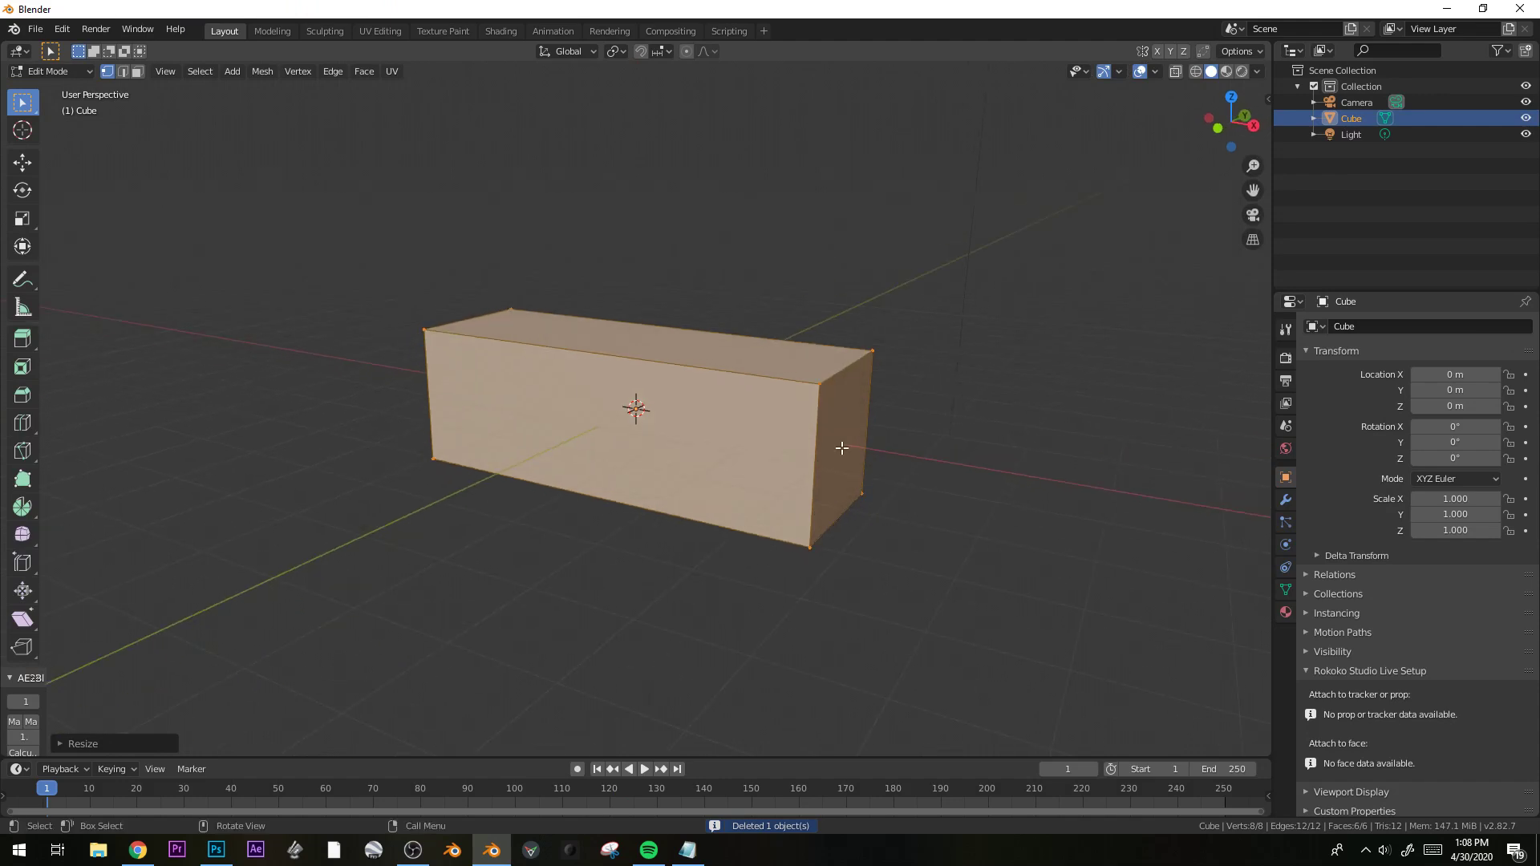
pyautogui.press('3')
pyautogui.click(650, 429)
pyautogui.press('i')
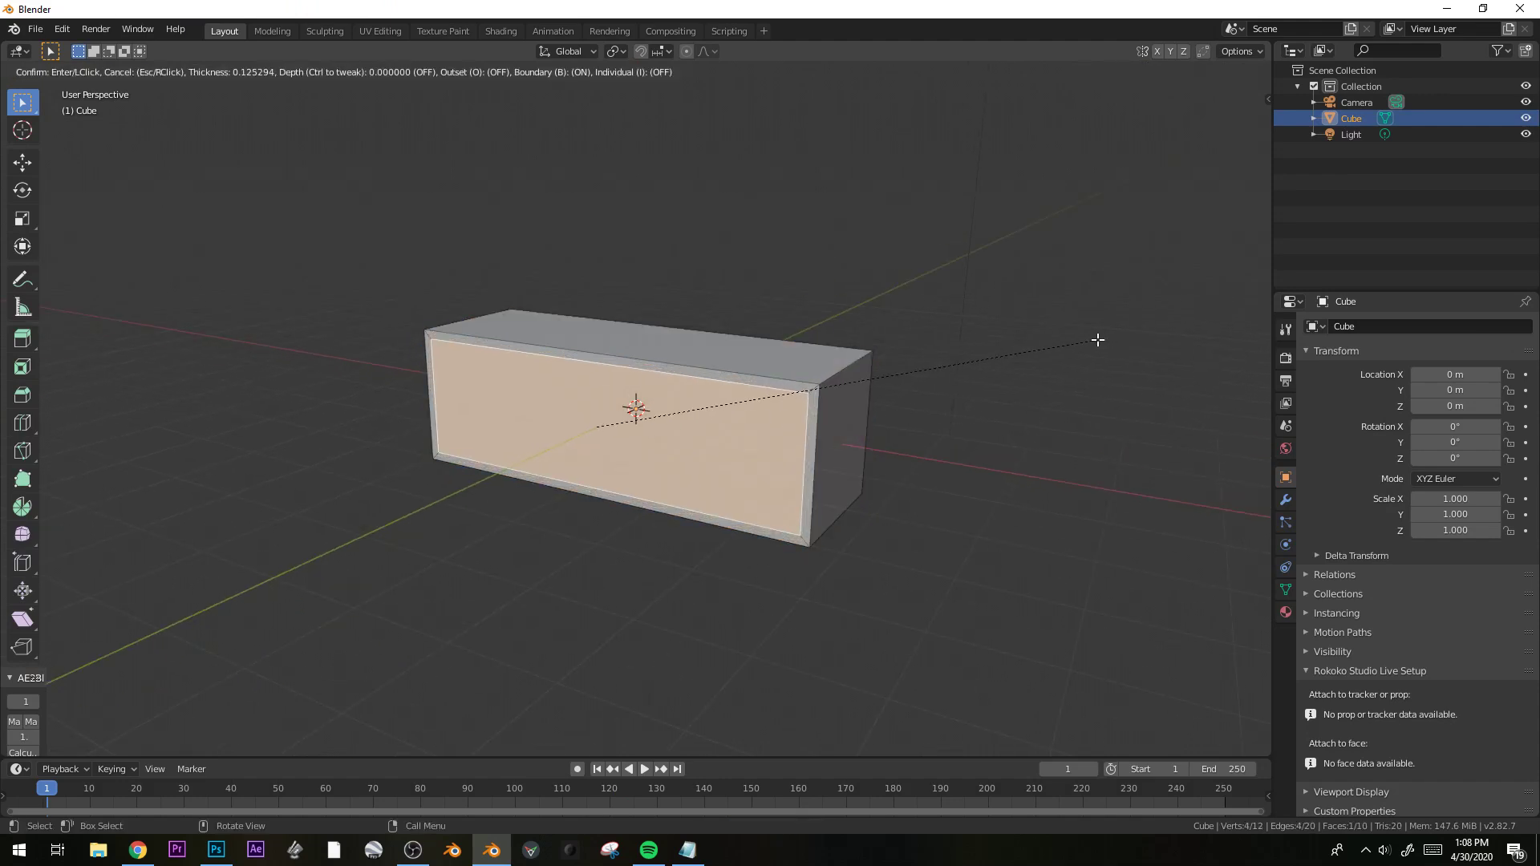
pyautogui.click(1096, 338)
pyautogui.press('e')
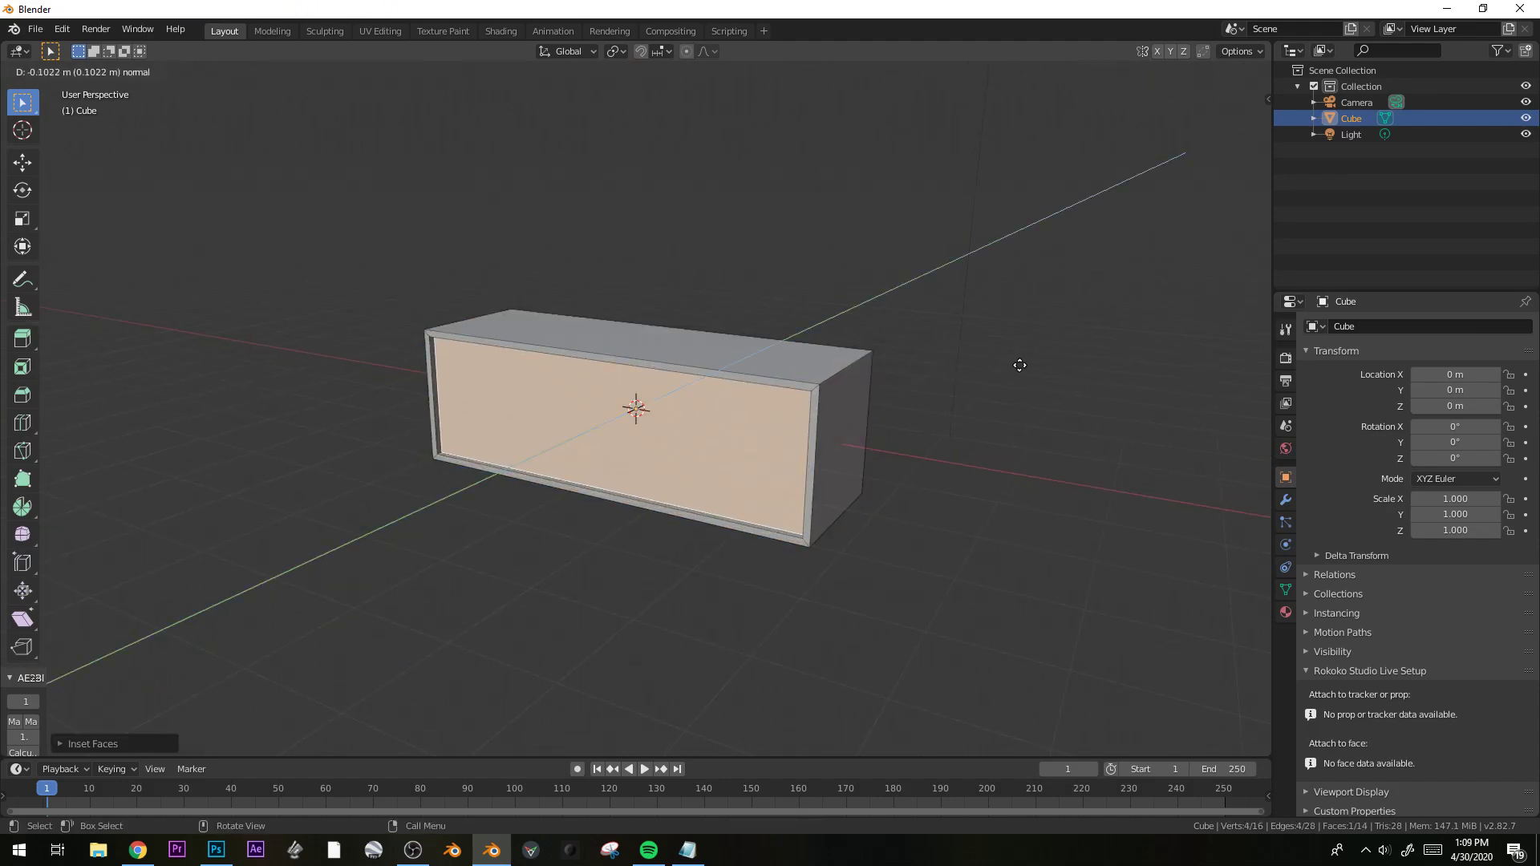
pyautogui.click(1020, 365)
# Move the box's back face about -1.75 m along Y to flatten it into a thin sign panel, and return to Object Mode.
pyautogui.moveTo(1017, 365); pyautogui.dragTo(782, 421, button='middle')
pyautogui.click(698, 436)
pyautogui.press('g')
pyautogui.press('y')
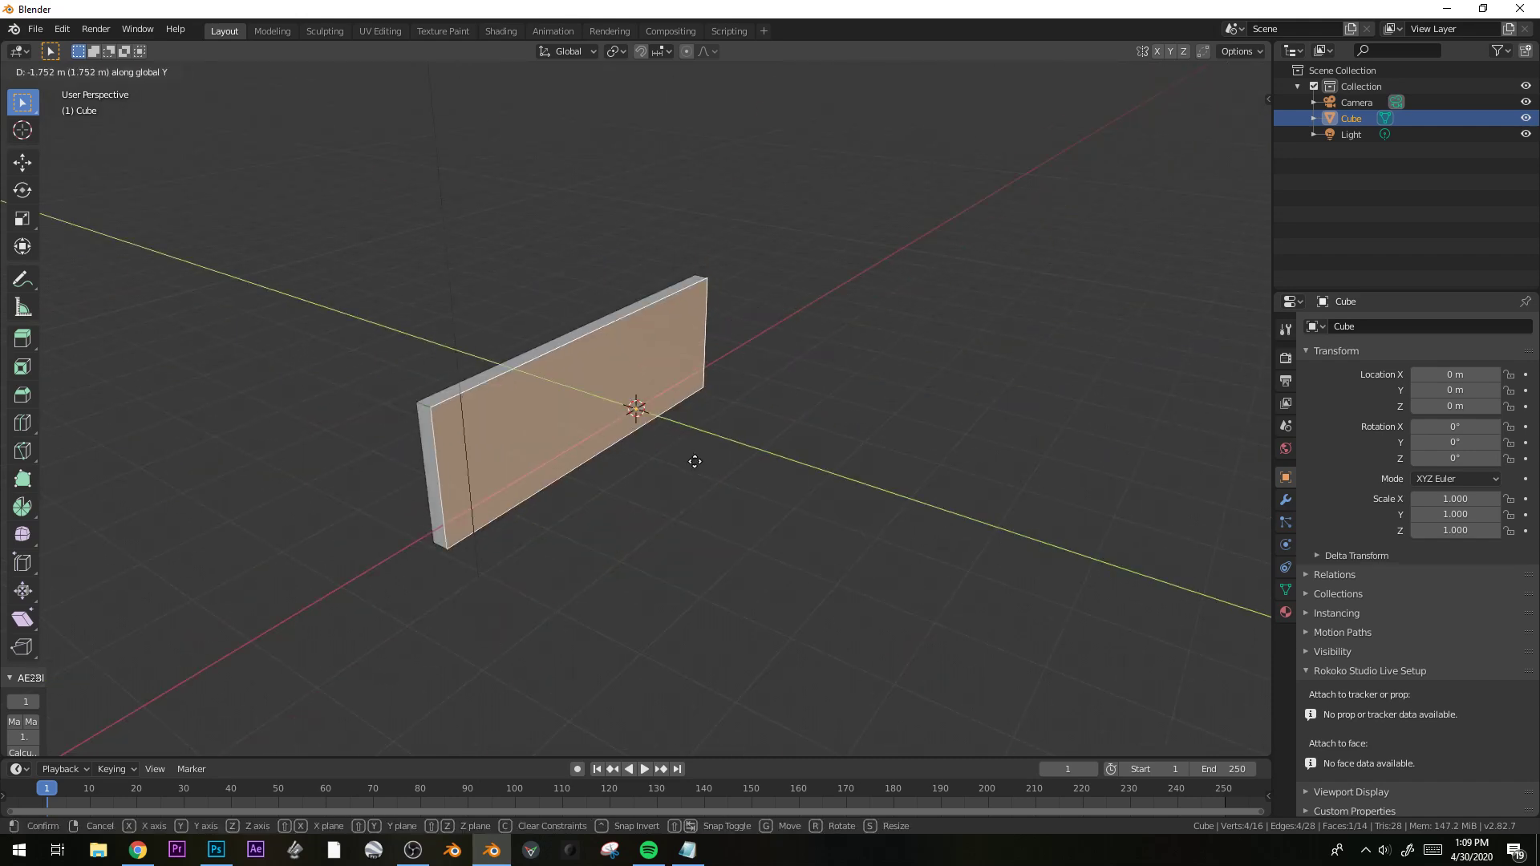
pyautogui.click(690, 458)
pyautogui.moveTo(634, 526); pyautogui.dragTo(983, 508, button='middle')
pyautogui.press('Tab')
# Name the sign panel's material "frame" and darken its base color to near black.
pyautogui.click(1285, 612)
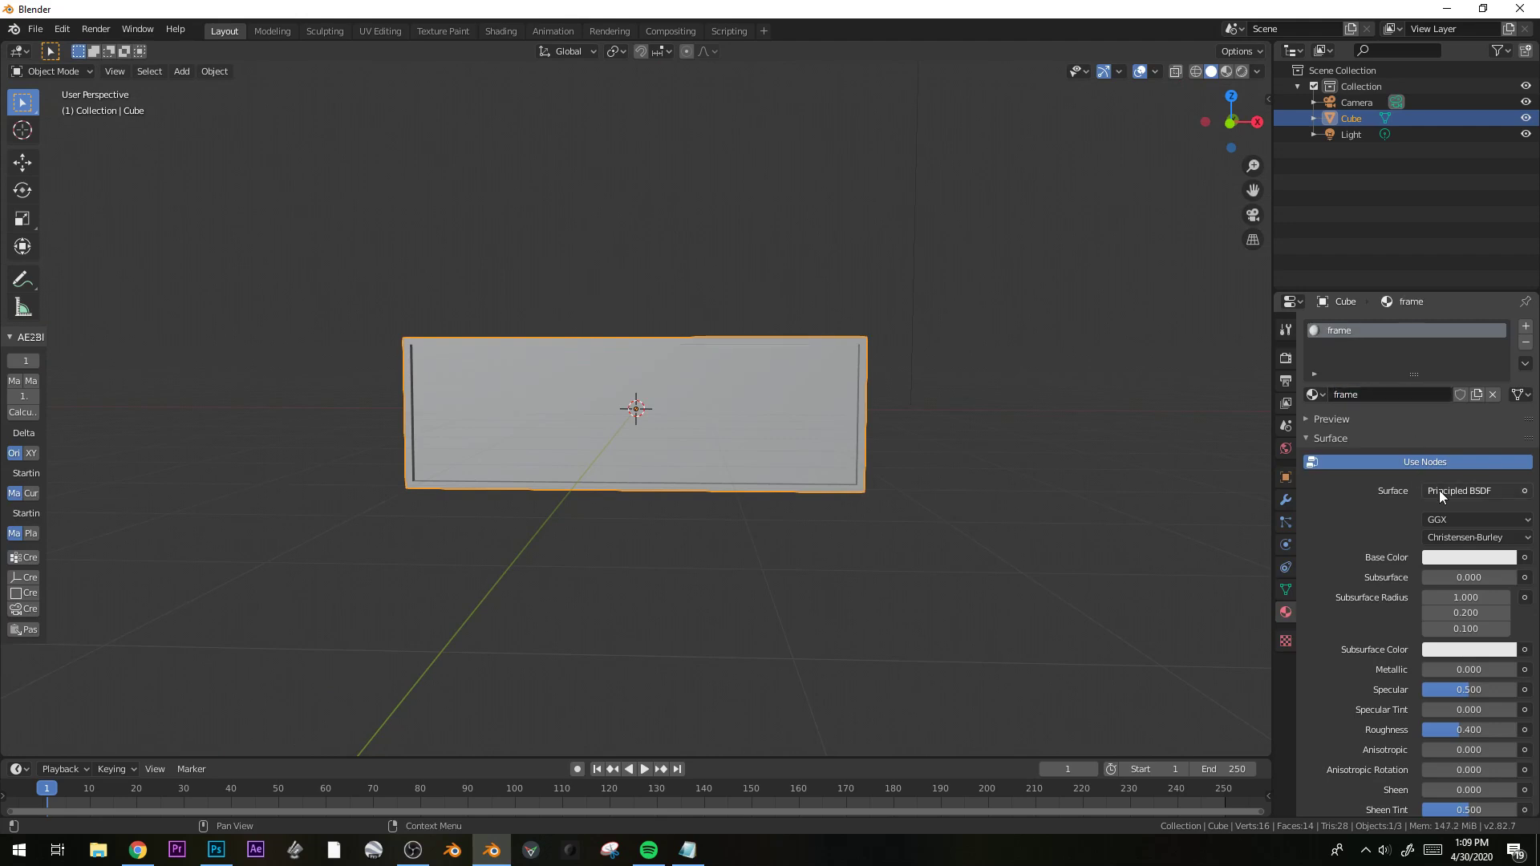
pyautogui.click(1497, 561)
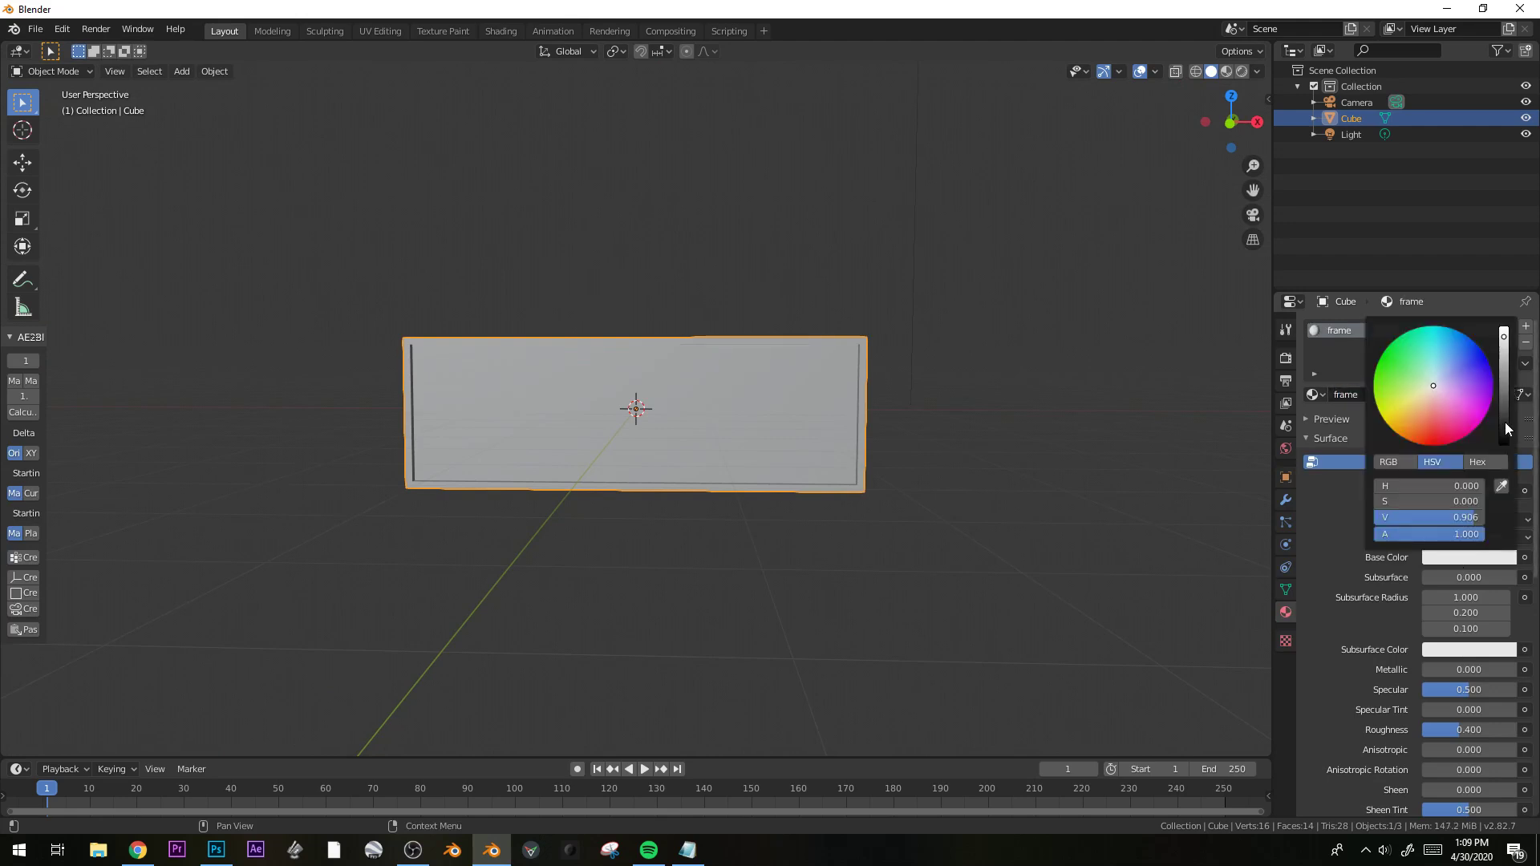
pyautogui.moveTo(1467, 517); pyautogui.dragTo(1392, 517)
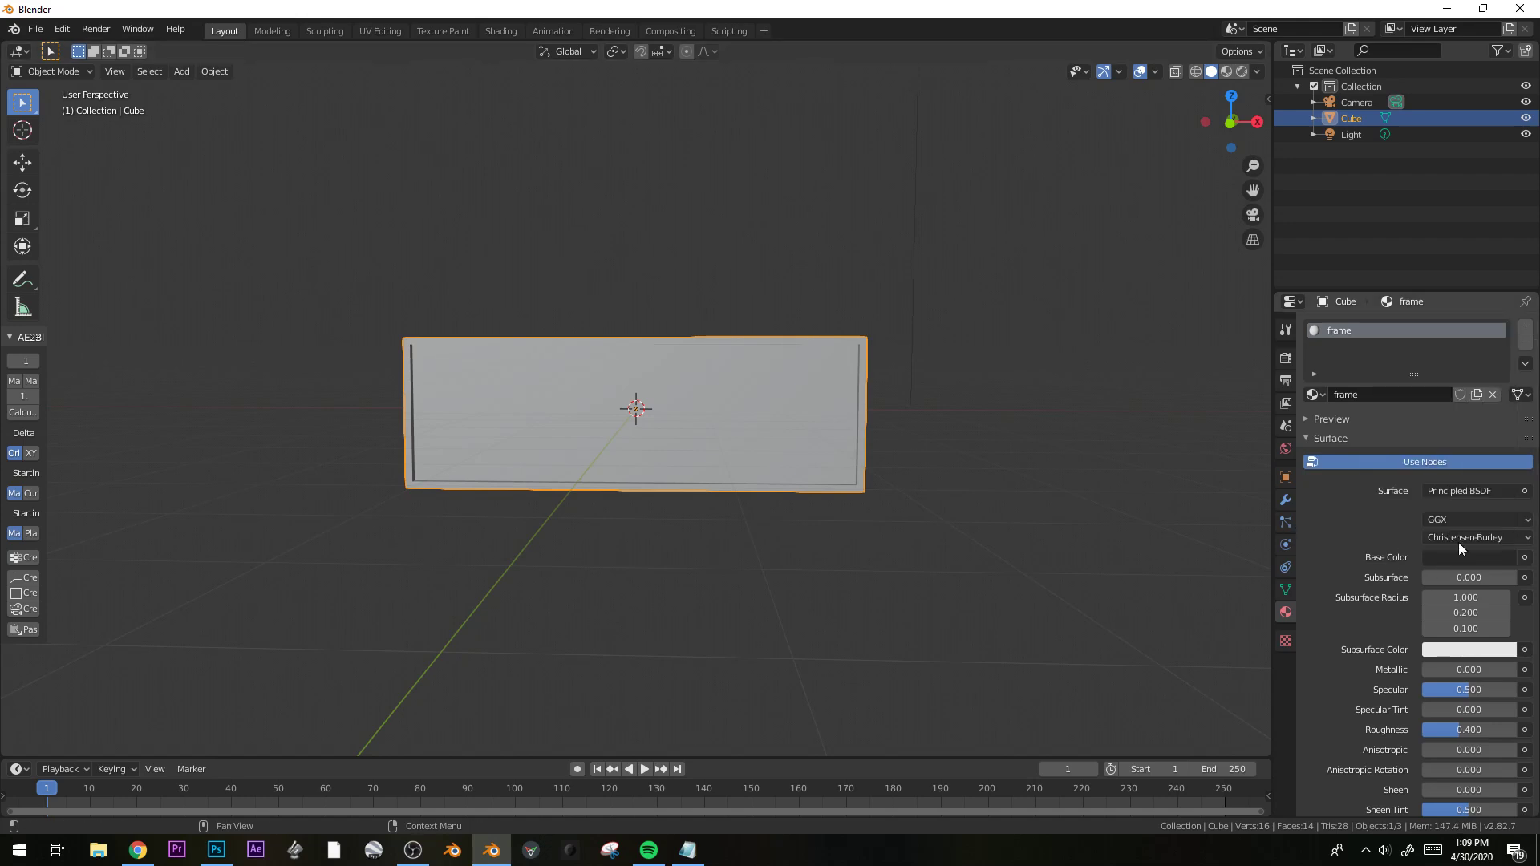
# Add a second material named "sign" to the panel and assign it to the recessed front face.
pyautogui.moveTo(1272, 434); pyautogui.dragTo(1156, 425)
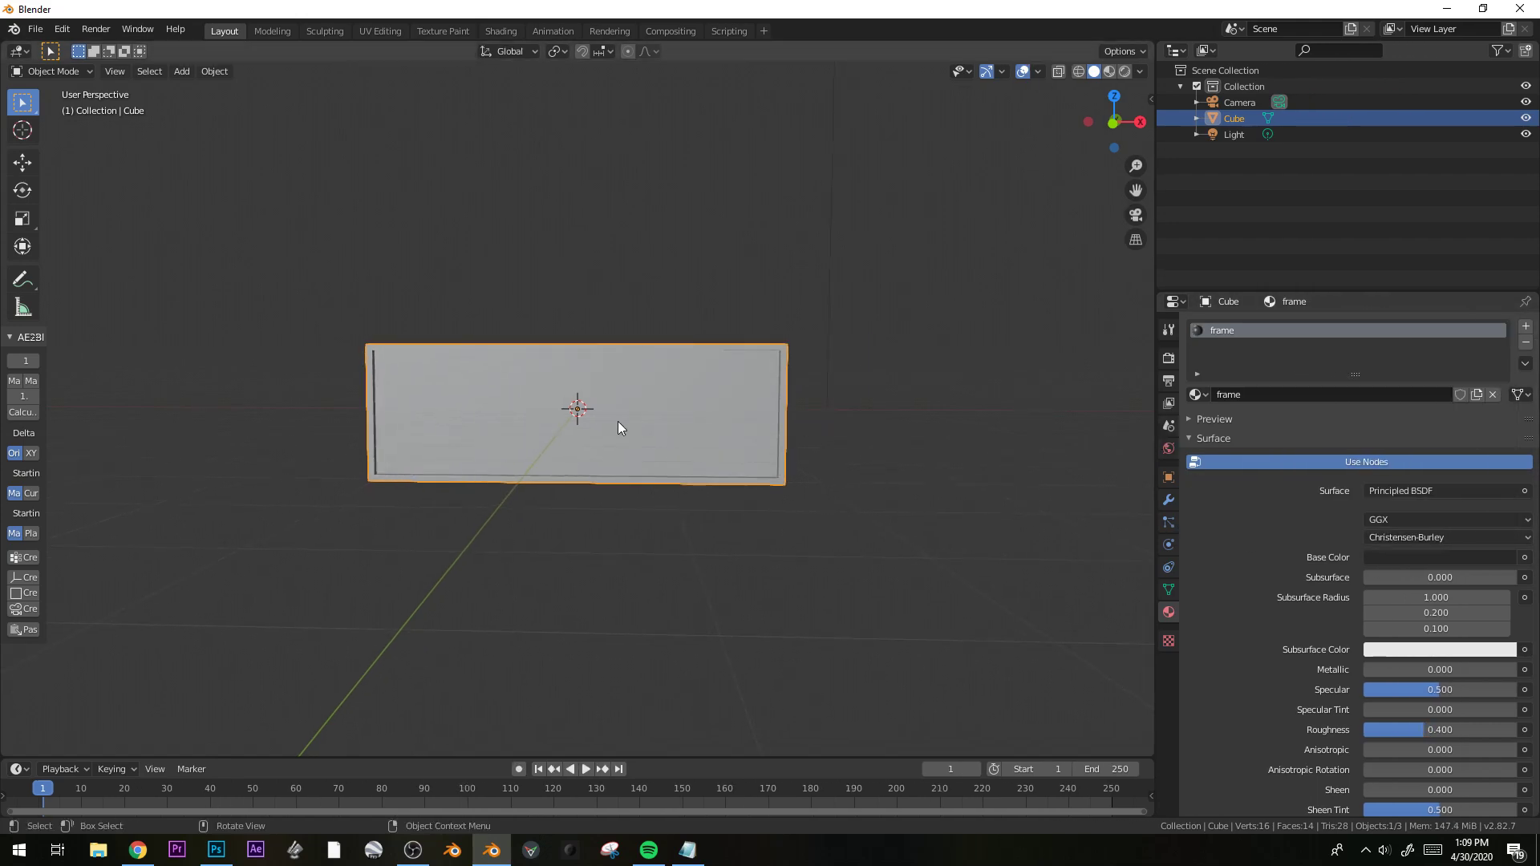
pyautogui.press('Tab')
pyautogui.click(1527, 327)
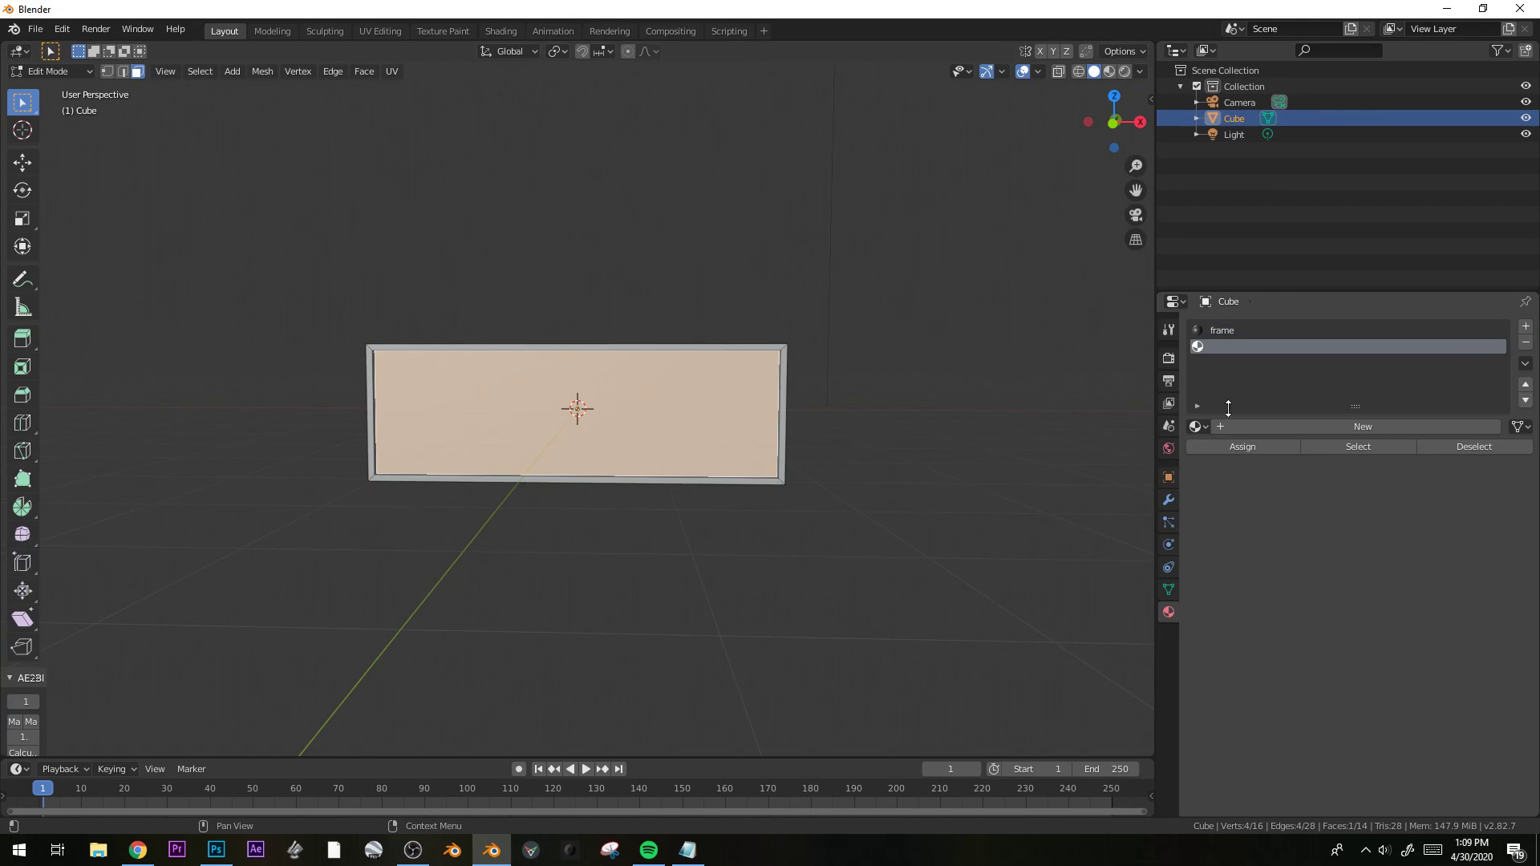
pyautogui.click(1316, 427)
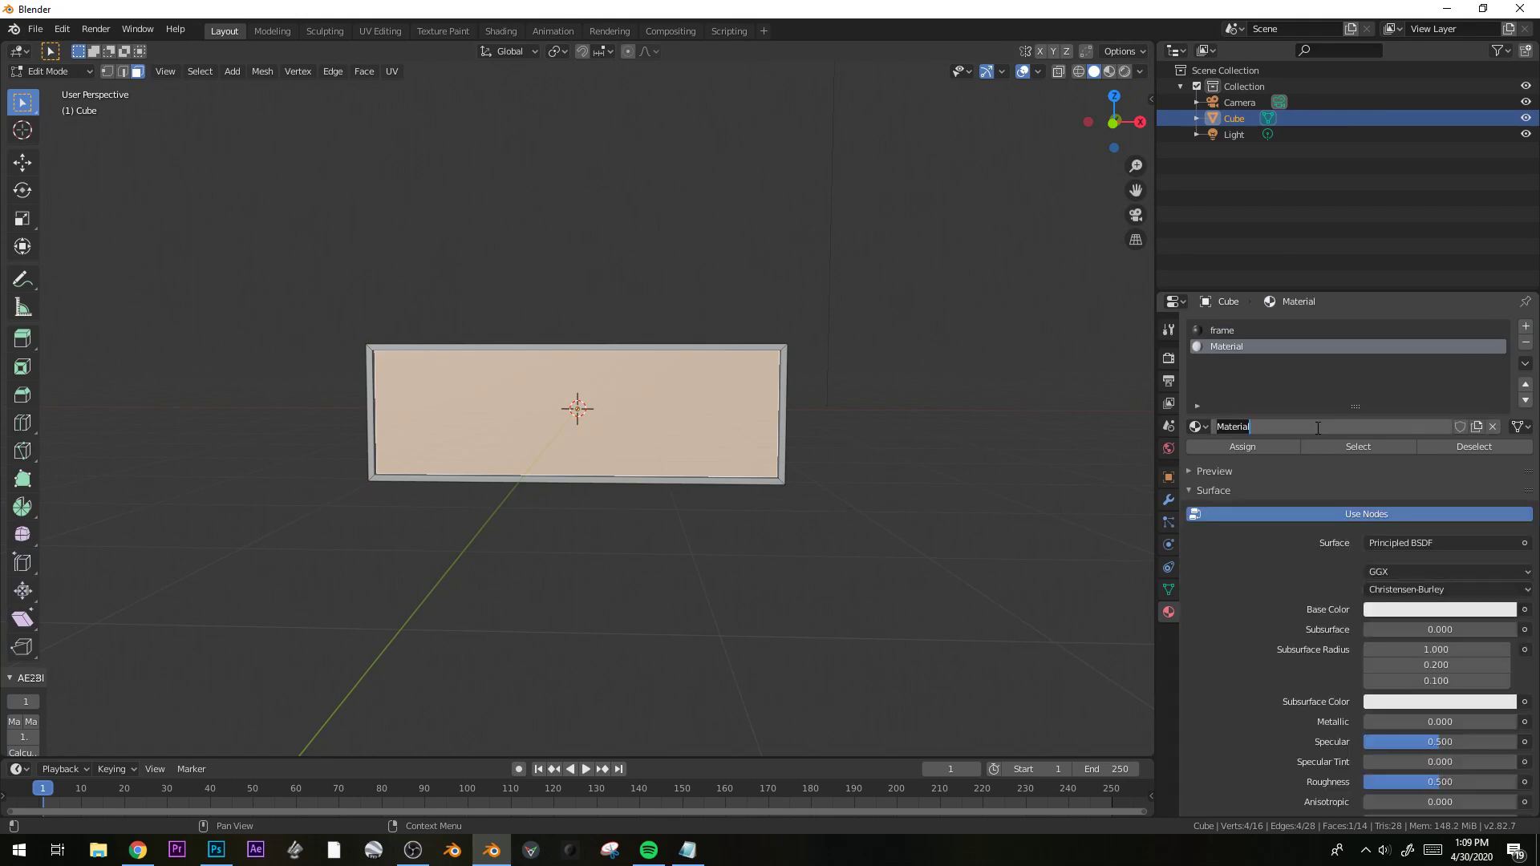
pyautogui.click(1268, 447)
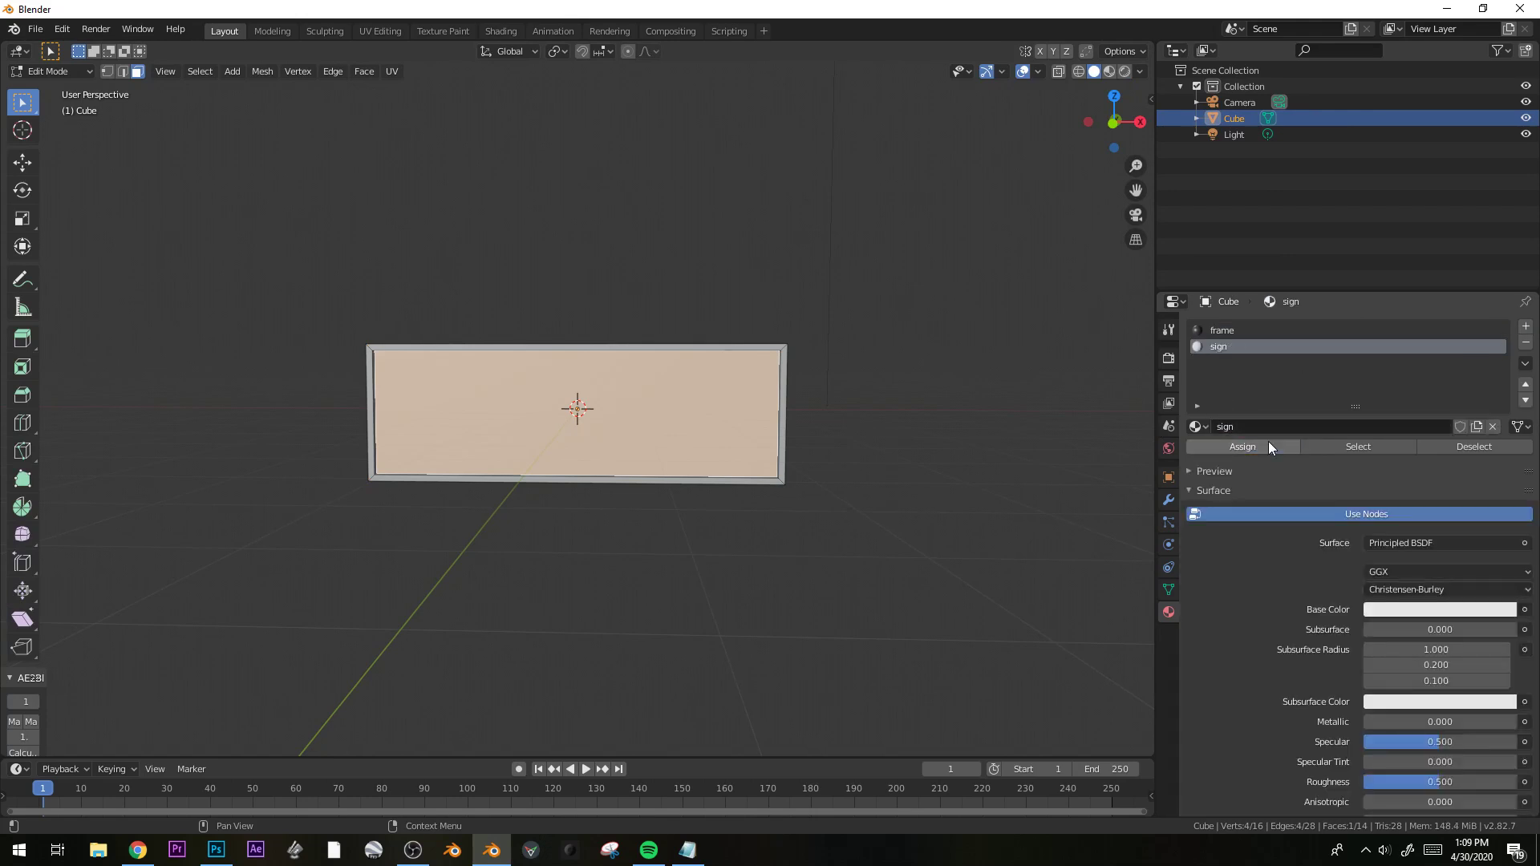
# Link the sign material's base color to an image texture and load store-signs.png from the Branding folder.
pyautogui.click(1525, 610)
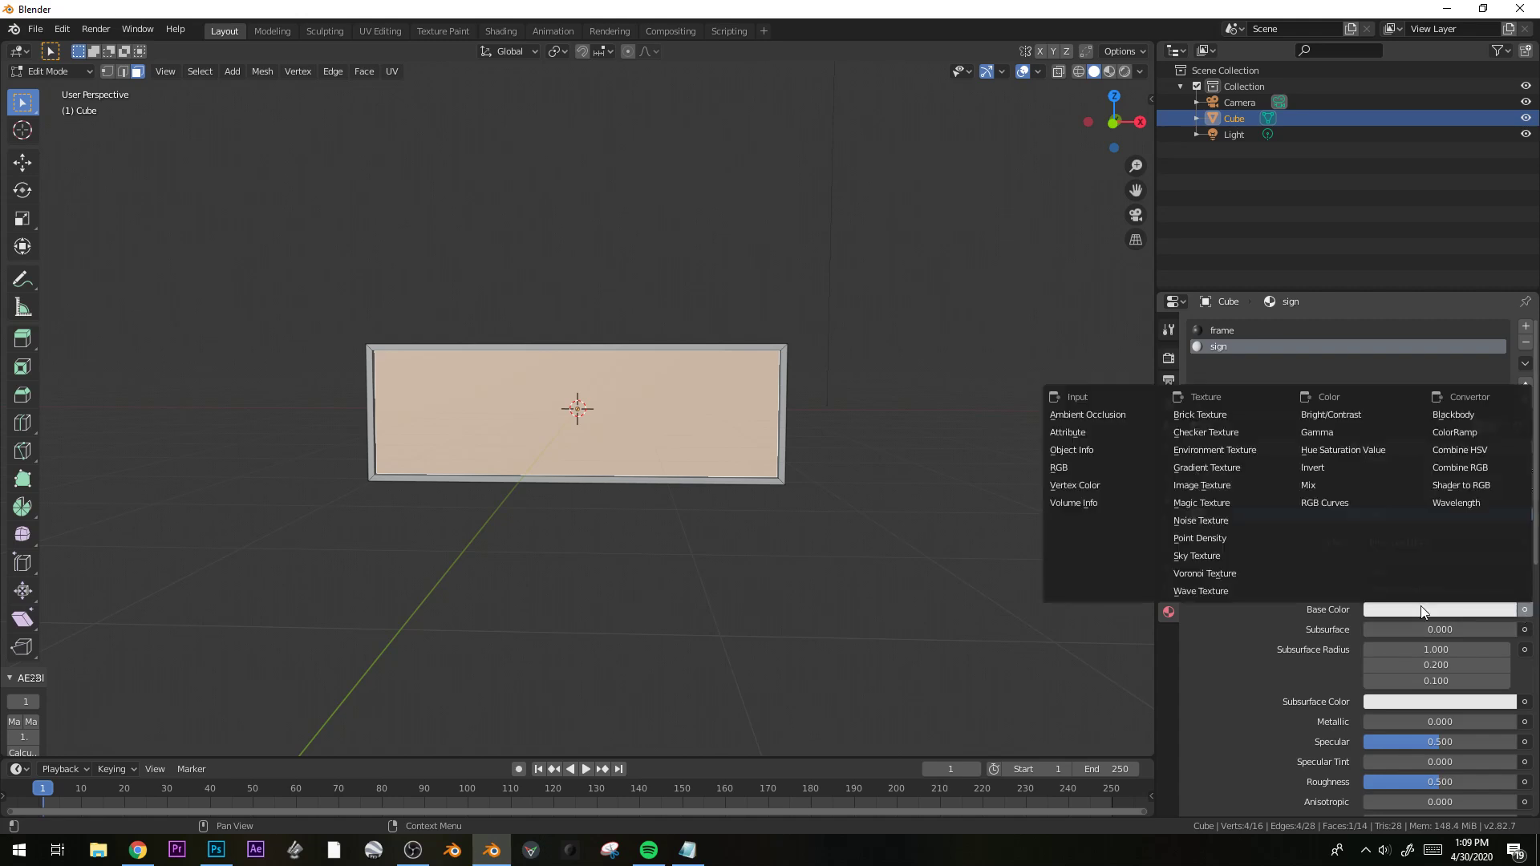
pyautogui.click(1228, 486)
pyautogui.click(1493, 631)
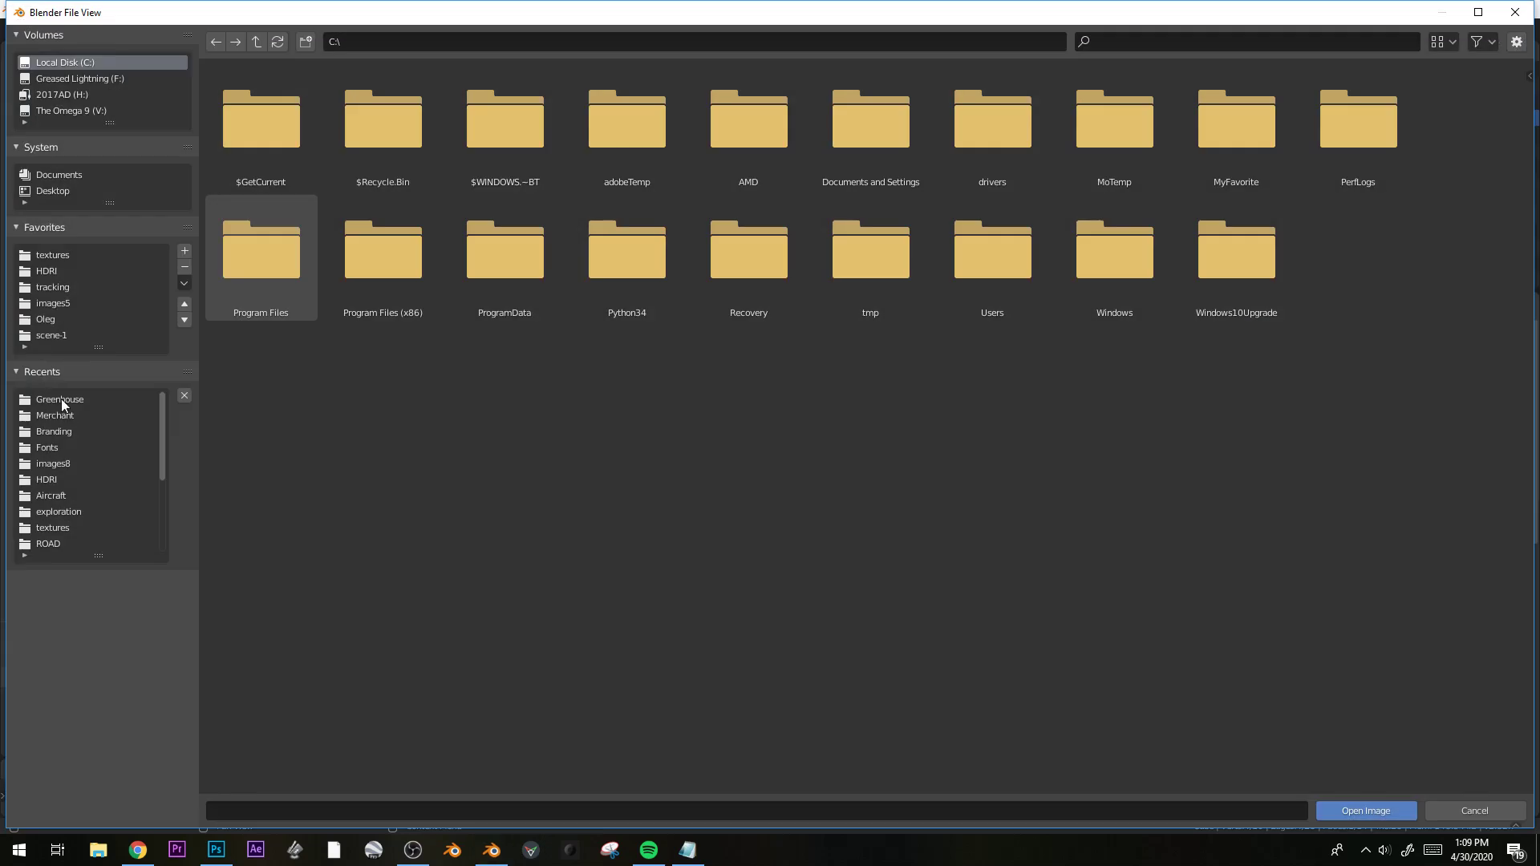
pyautogui.click(60, 431)
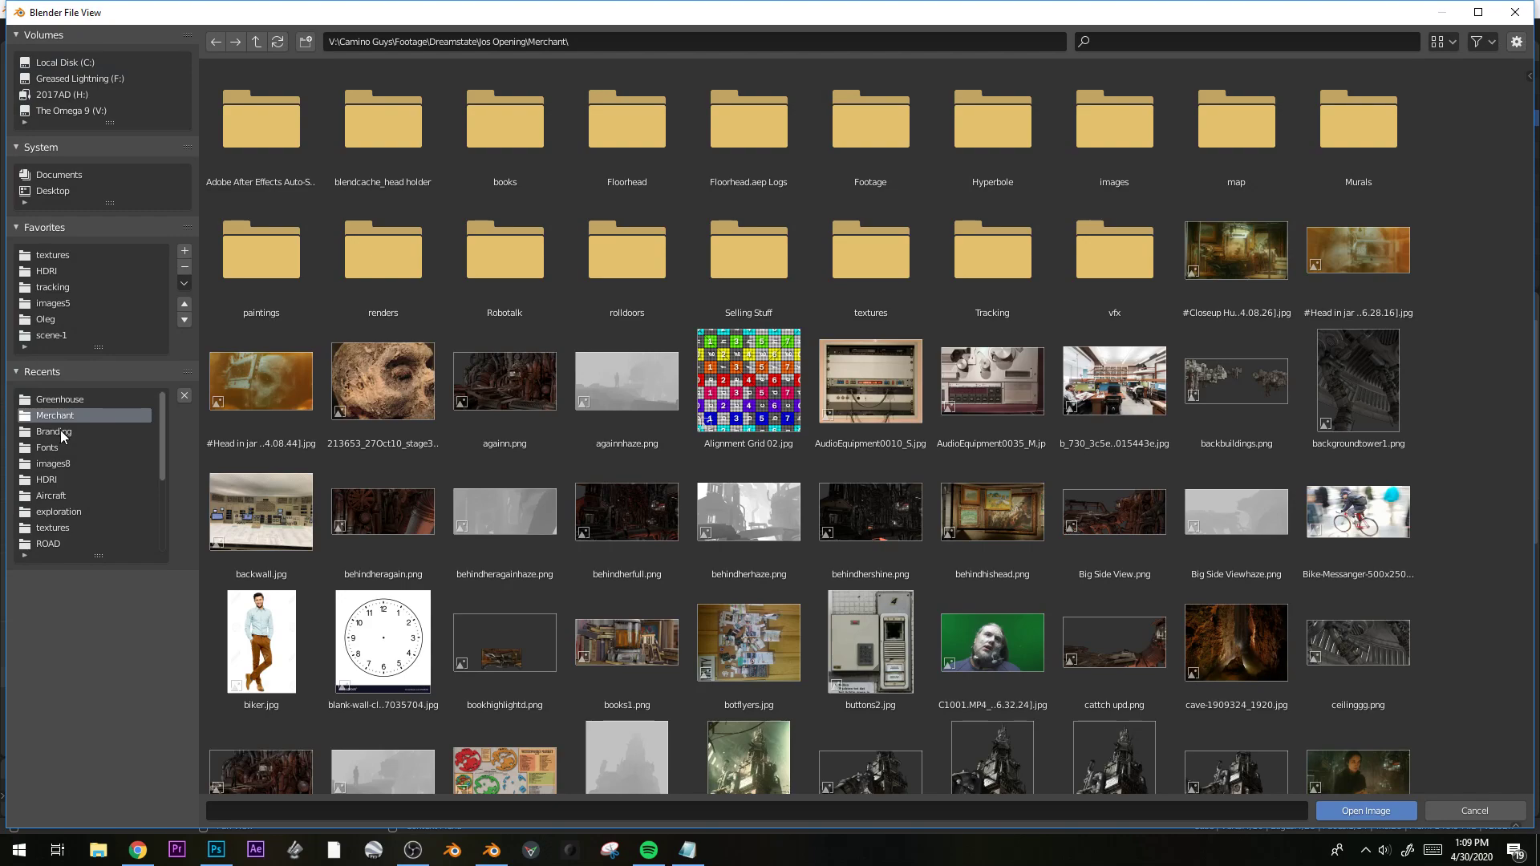
pyautogui.scroll(-1, 916, 552)
pyautogui.scroll(-3, 916, 551)
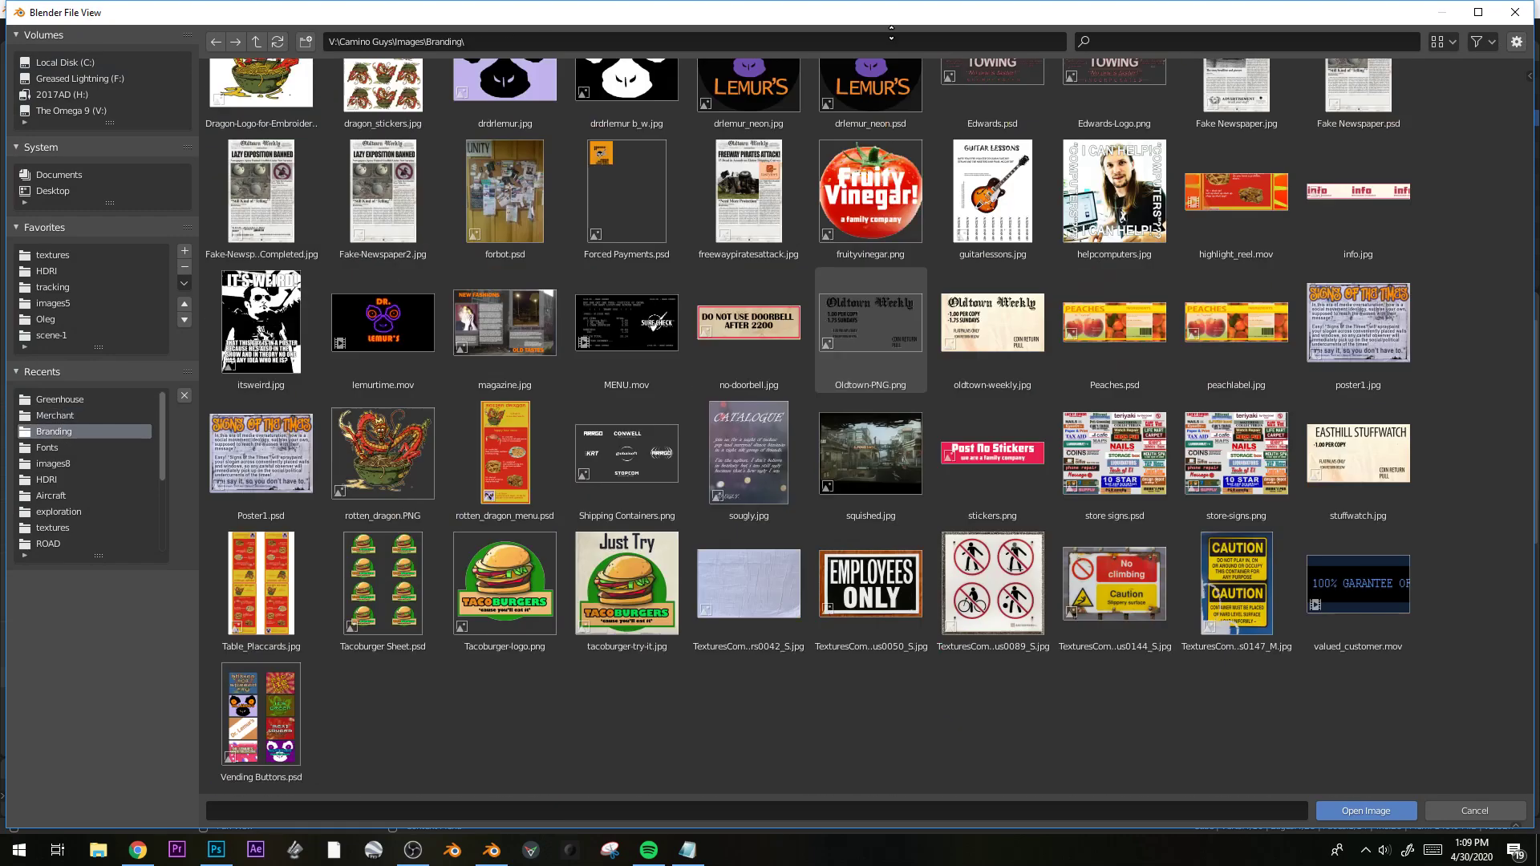
pyautogui.doubleClick(1235, 462)
# Split the 3D viewport in two and show the larger view in Material Preview shading.
pyautogui.moveTo(8, 46); pyautogui.dragTo(312, 240)
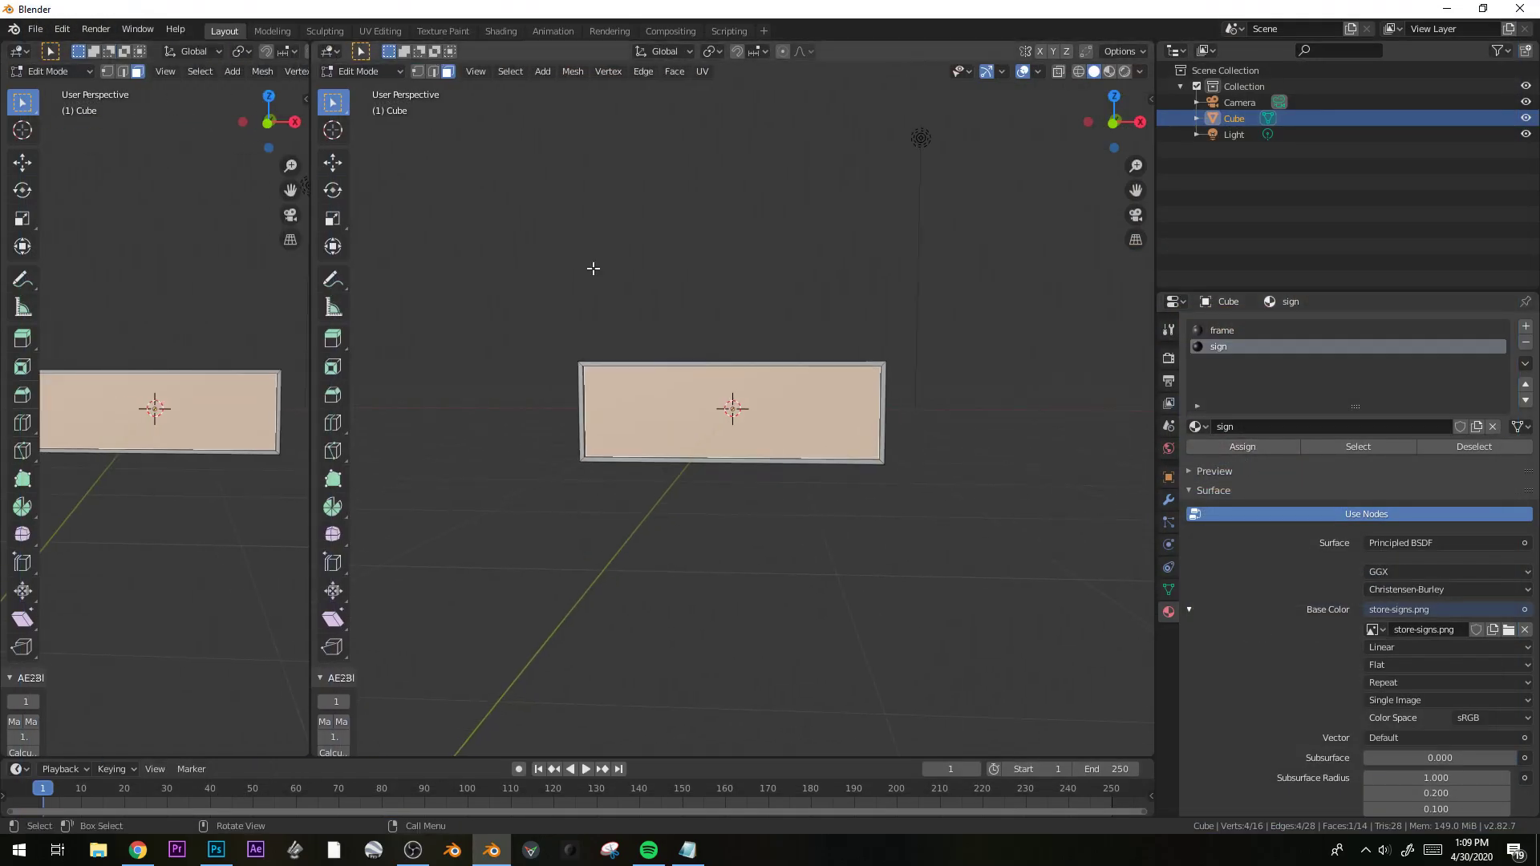
pyautogui.press('z')
pyautogui.click(748, 511)
pyautogui.scroll(2, 739, 509)
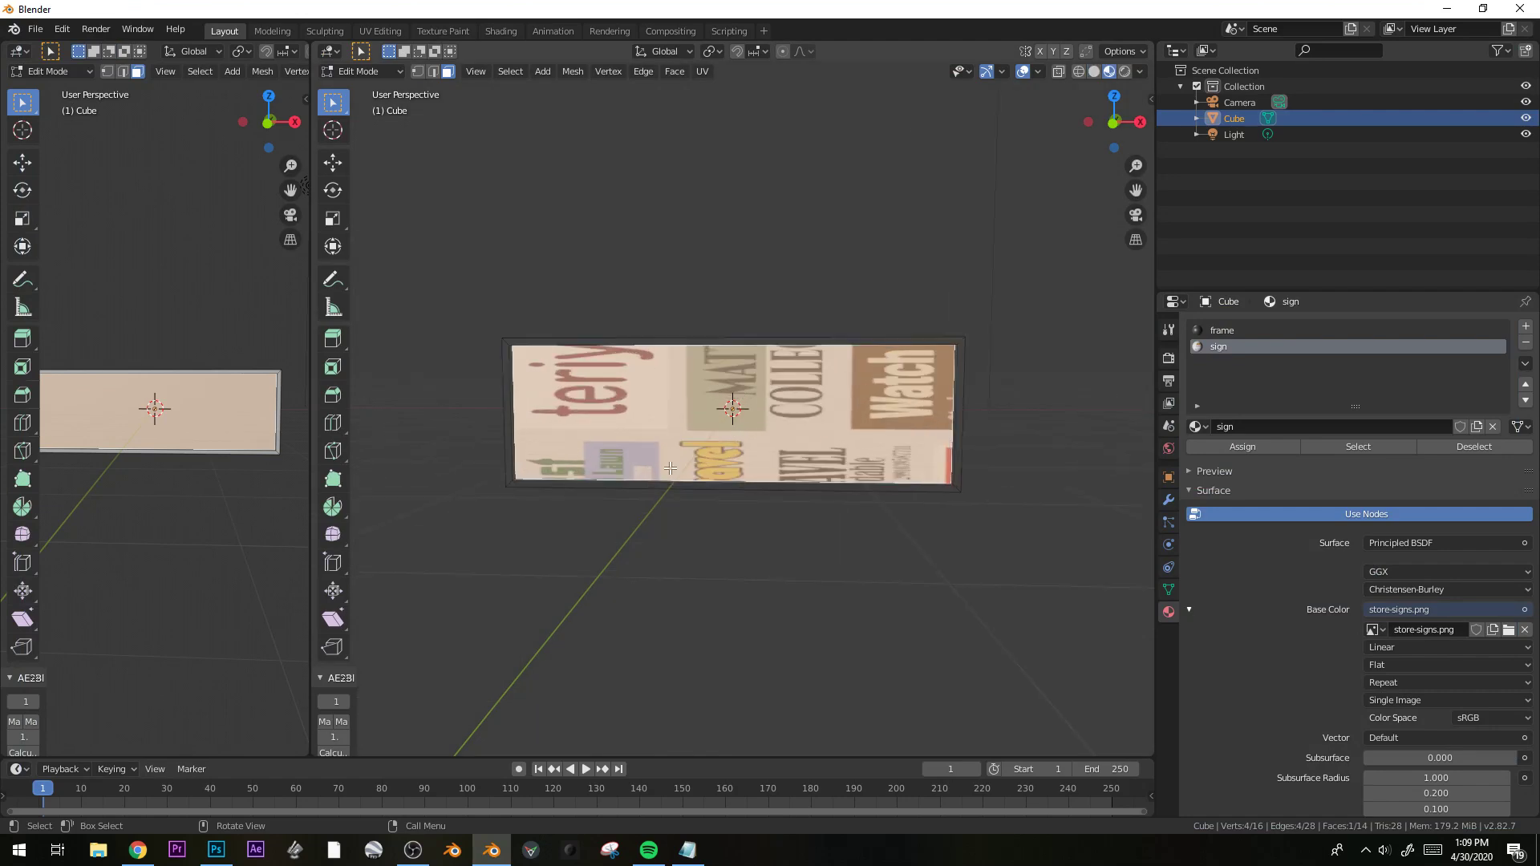
# Turn the narrower viewport into a UV Editor and widen it to about half of the viewport space.
pyautogui.click(18, 53)
pyautogui.click(80, 150)
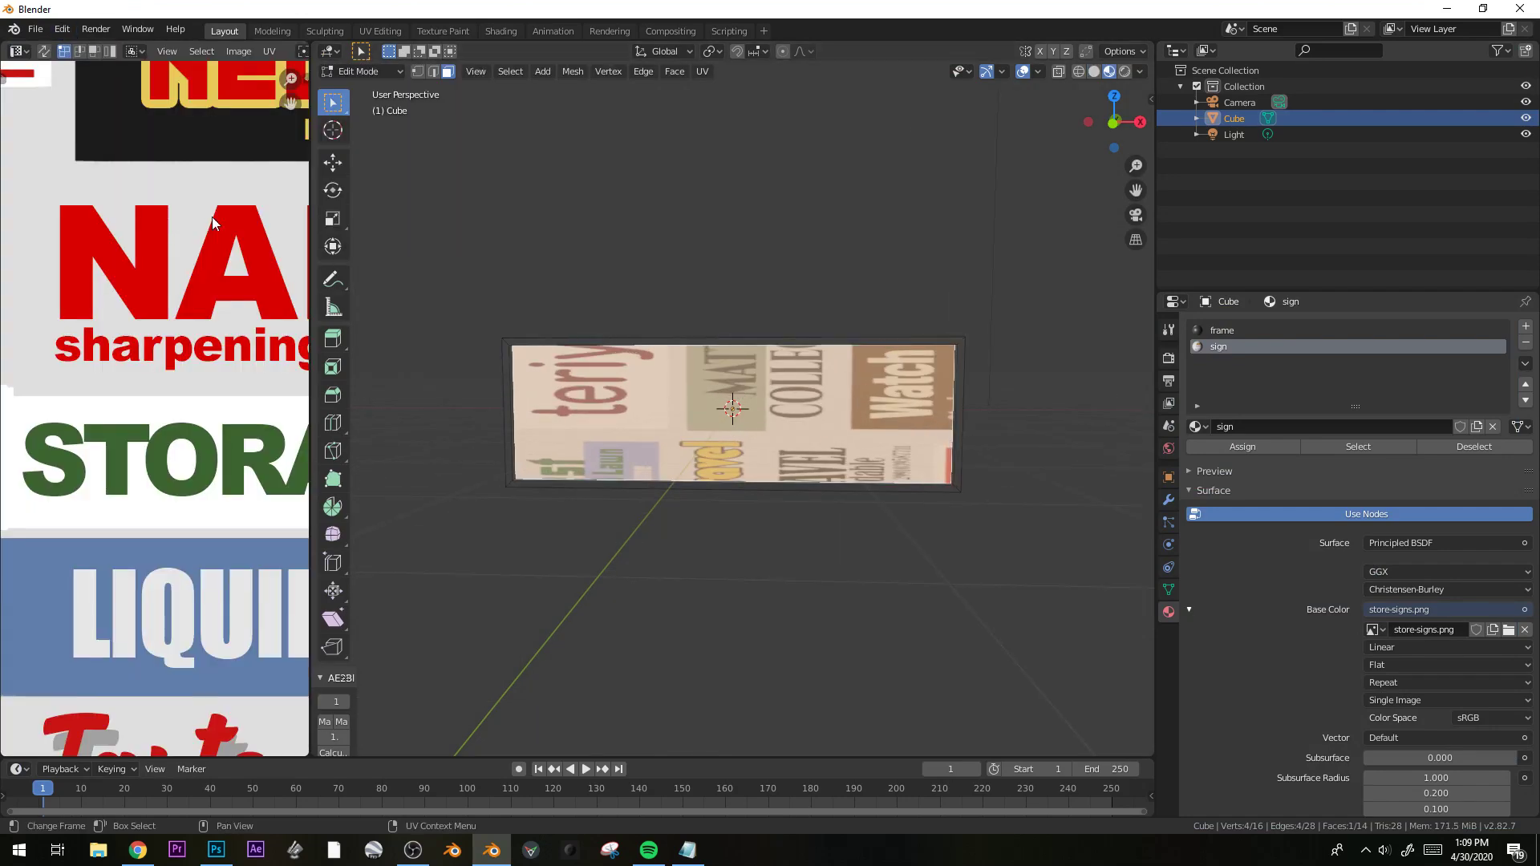
pyautogui.moveTo(311, 243); pyautogui.dragTo(550, 321)
# Unwrap the recessed sign face with Project From View in the front orthographic view.
pyautogui.scroll(-1, 922, 453)
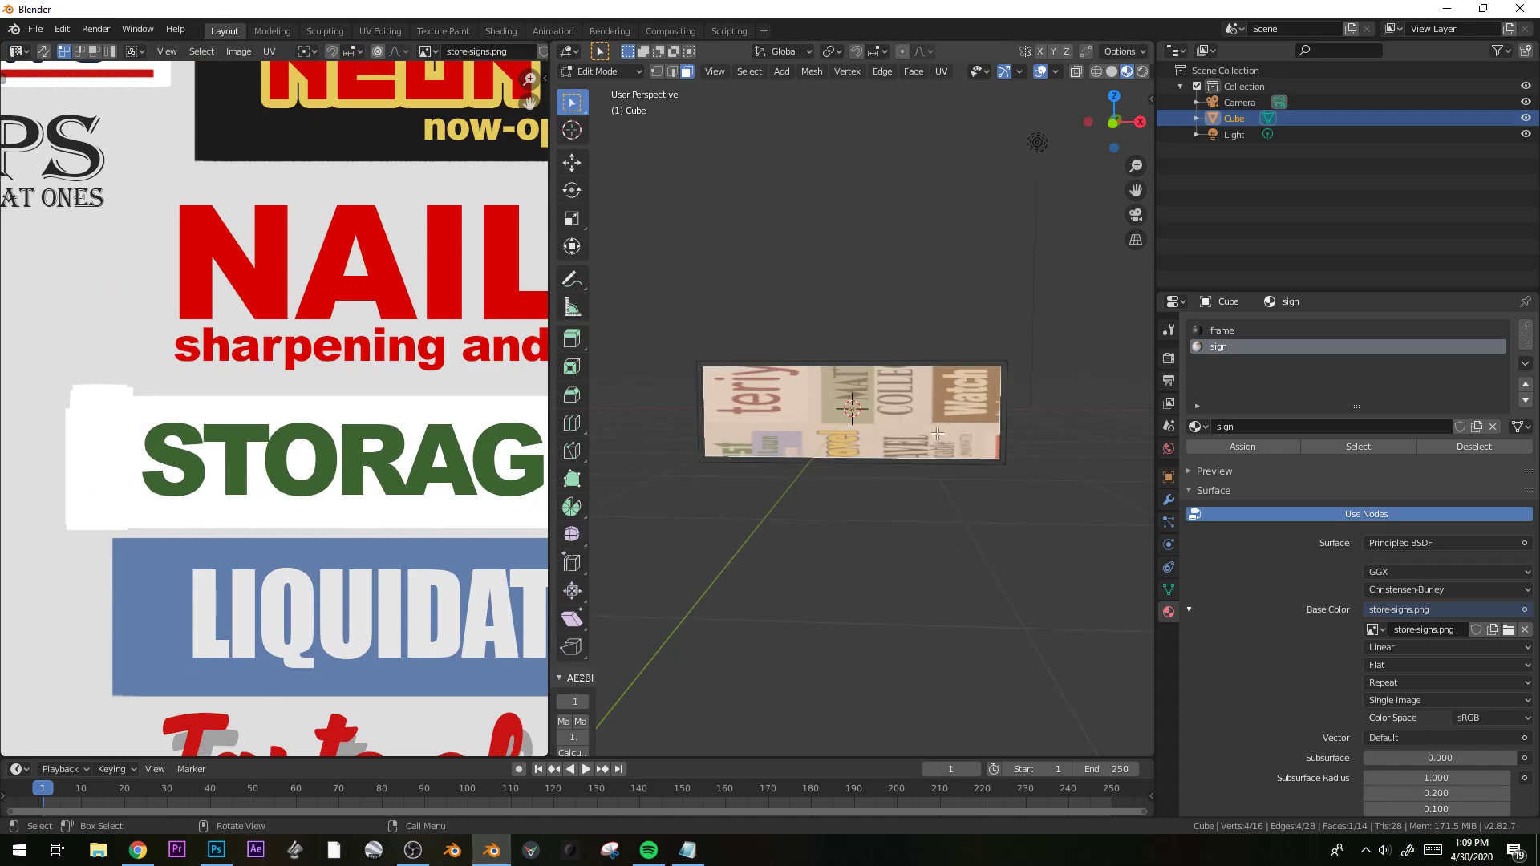
pyautogui.press('KP_1')
pyautogui.scroll(4, 922, 425)
pyautogui.press('u')
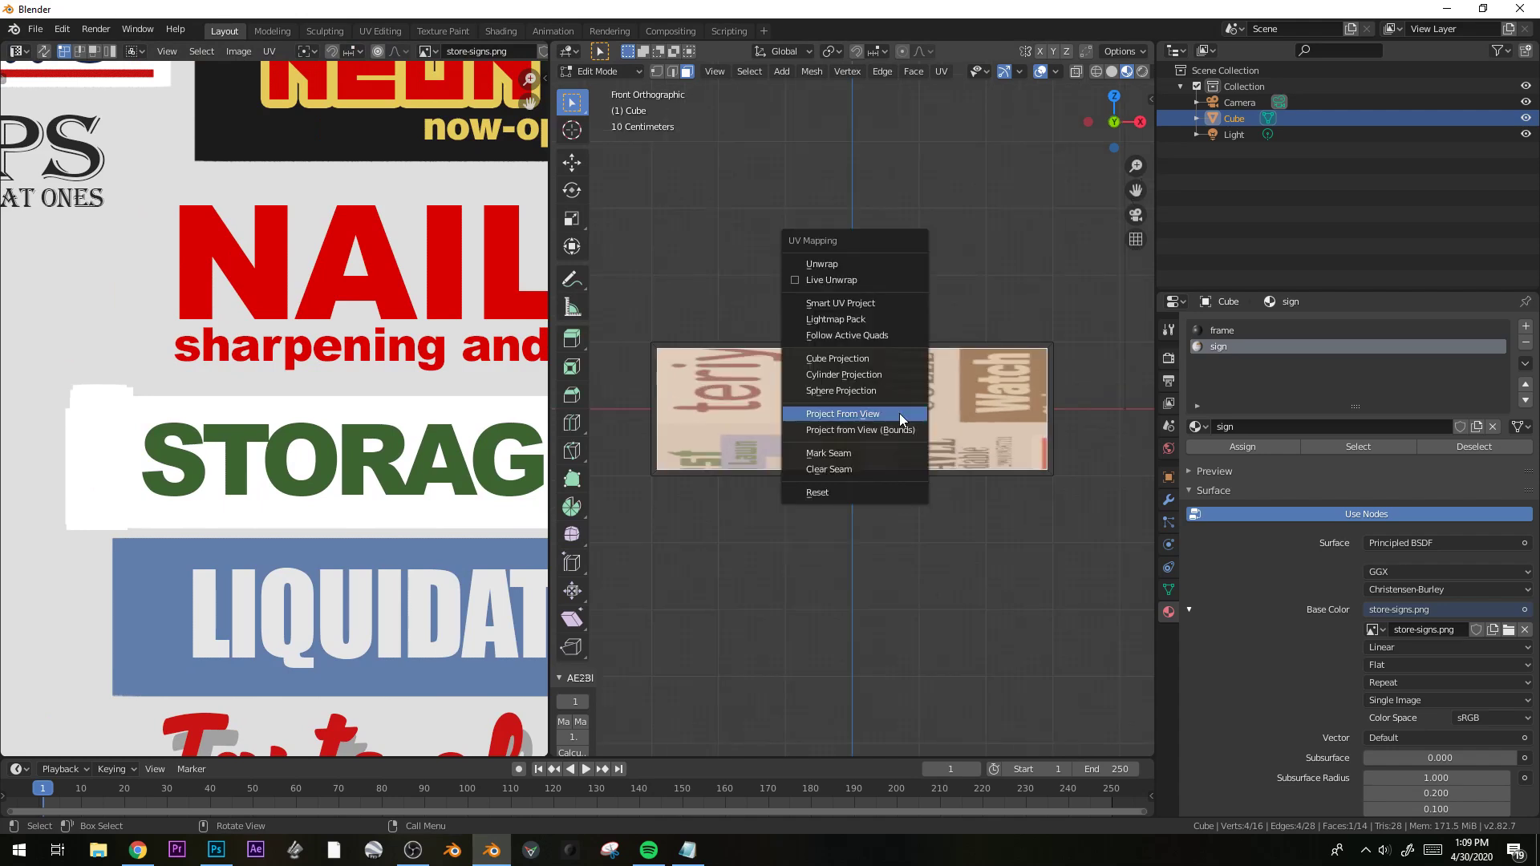
pyautogui.click(900, 414)
# Scale and move the face's UVs so they frame the "NAILS sharpening and such" artwork.
pyautogui.scroll(-4, 449, 461)
pyautogui.press('s')
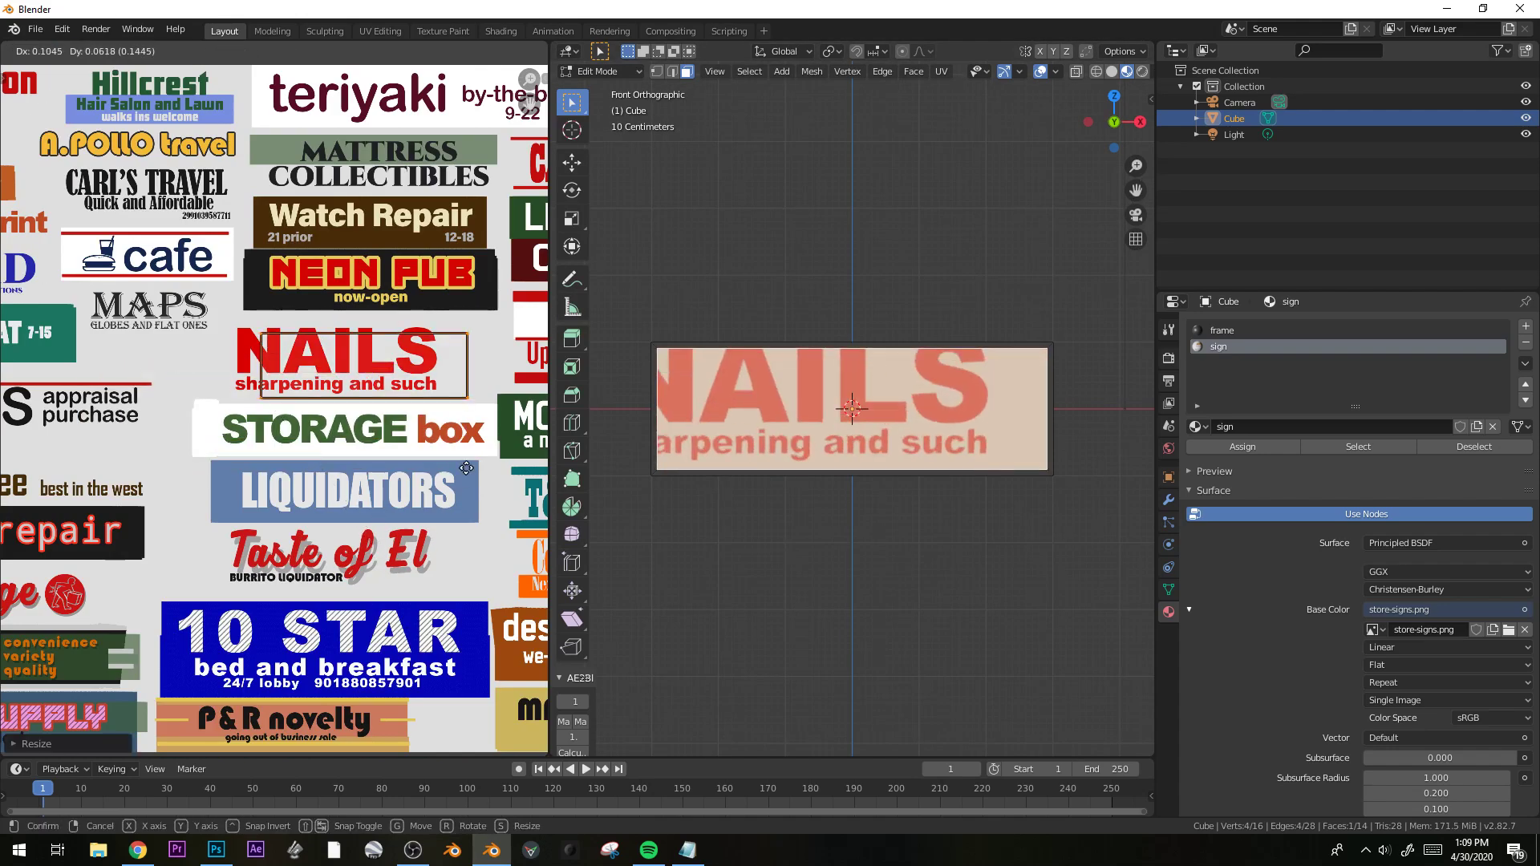
pyautogui.click(451, 462)
pyautogui.press('s')
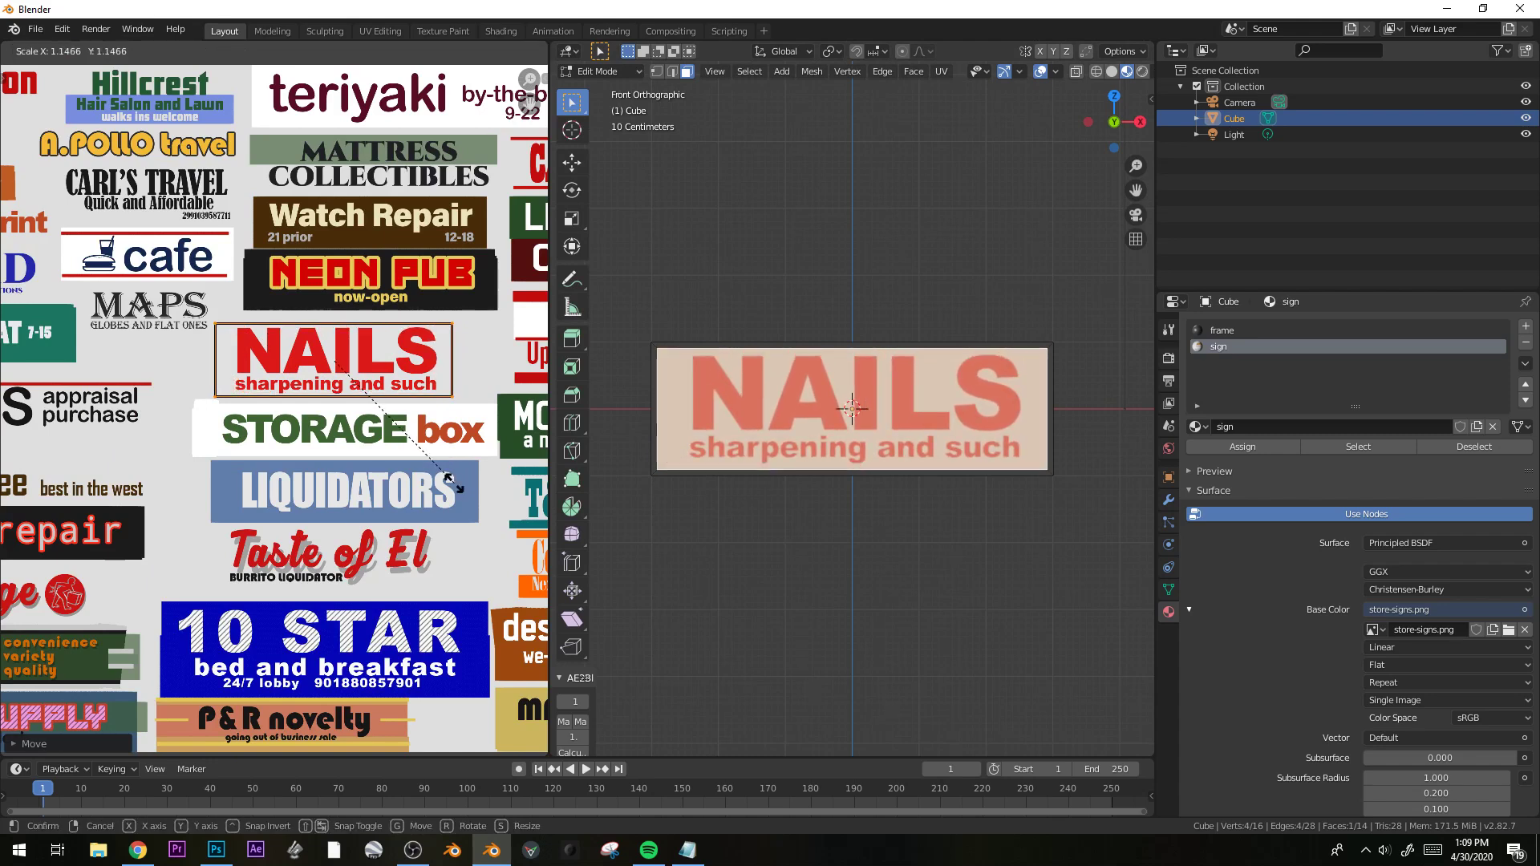
pyautogui.click(451, 481)
# Duplicate the NAILS sign object in Object Mode, place the copy directly below it, and enter Edit Mode on the copy.
pyautogui.press('Tab')
pyautogui.hotkey('shift', 'd')
pyautogui.click(1009, 550)
pyautogui.press('Tab')
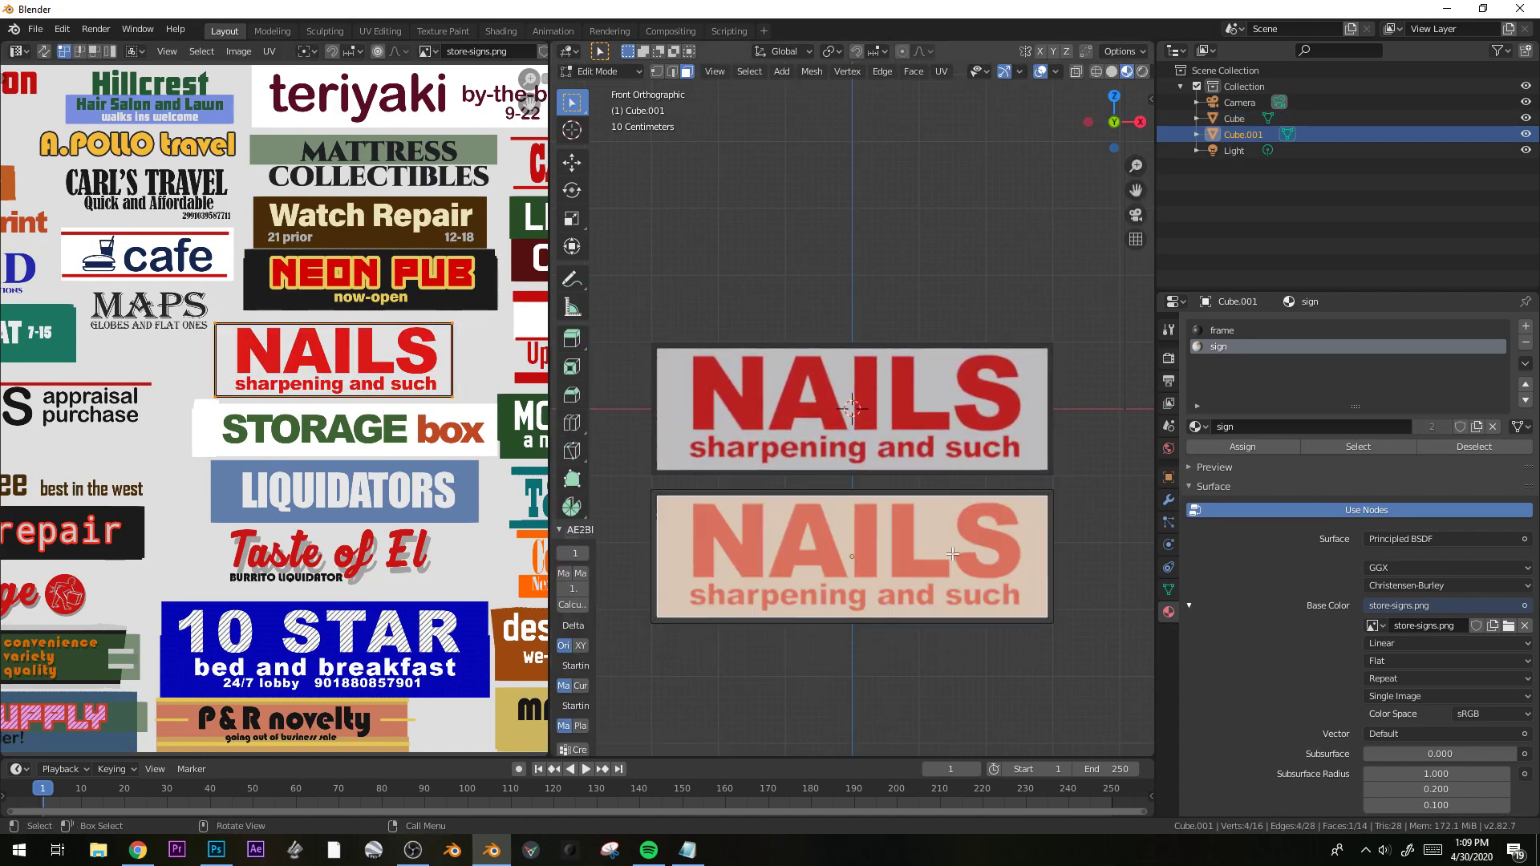
# Move the copy's face UVs onto the "NEON PUB" artwork and scale them, adjusting along X, to fit inside its black background.
pyautogui.press('g')
pyautogui.click(471, 382)
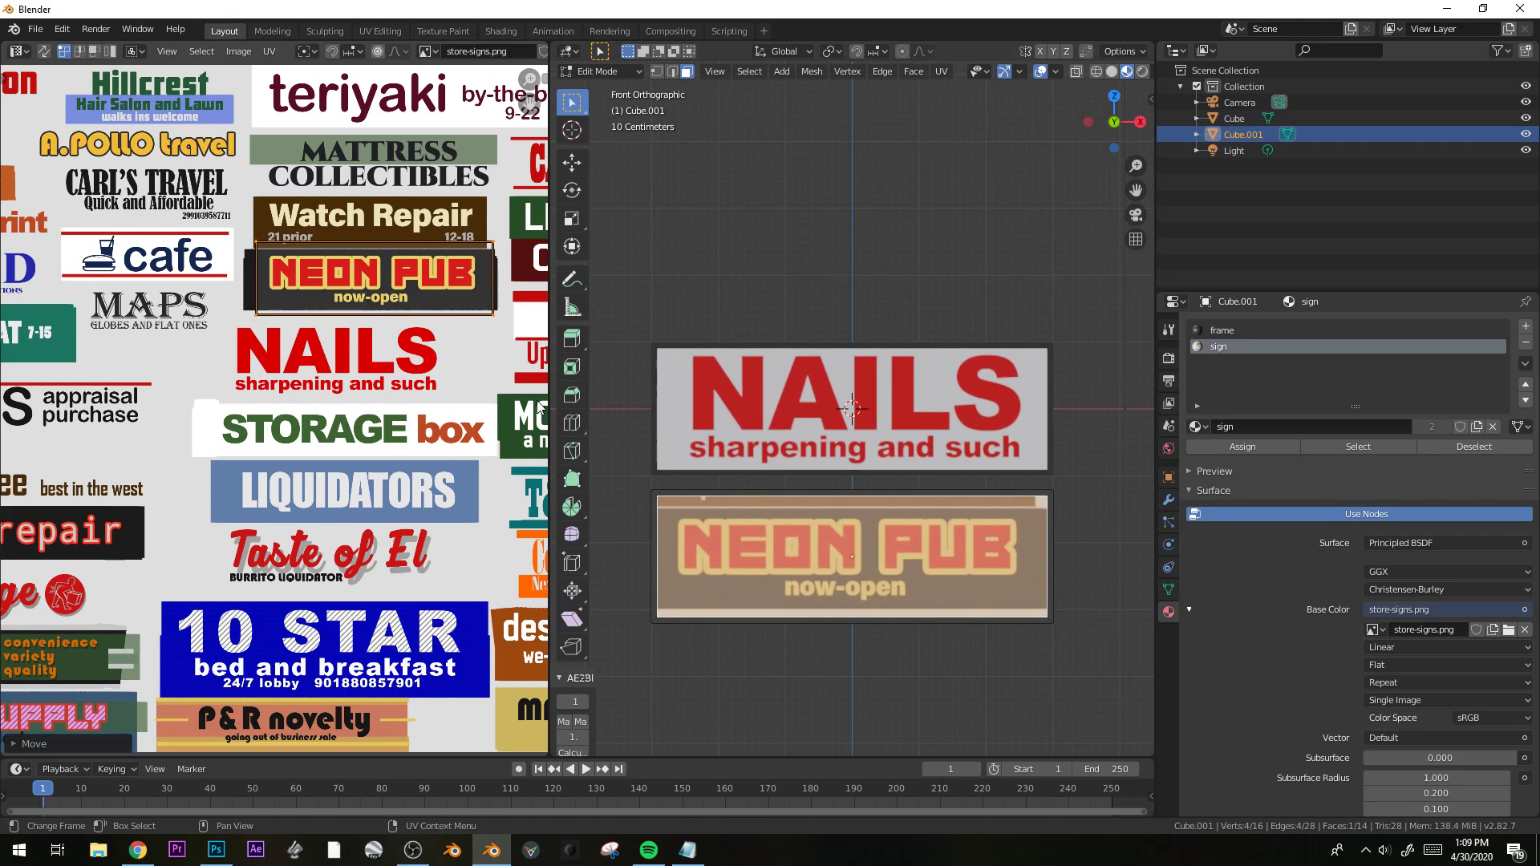
pyautogui.press('s')
pyautogui.click(482, 381)
pyautogui.press('s')
pyautogui.press('x')
pyautogui.click(518, 389)
pyautogui.press('g')
pyautogui.press('x')
pyautogui.click(512, 389)
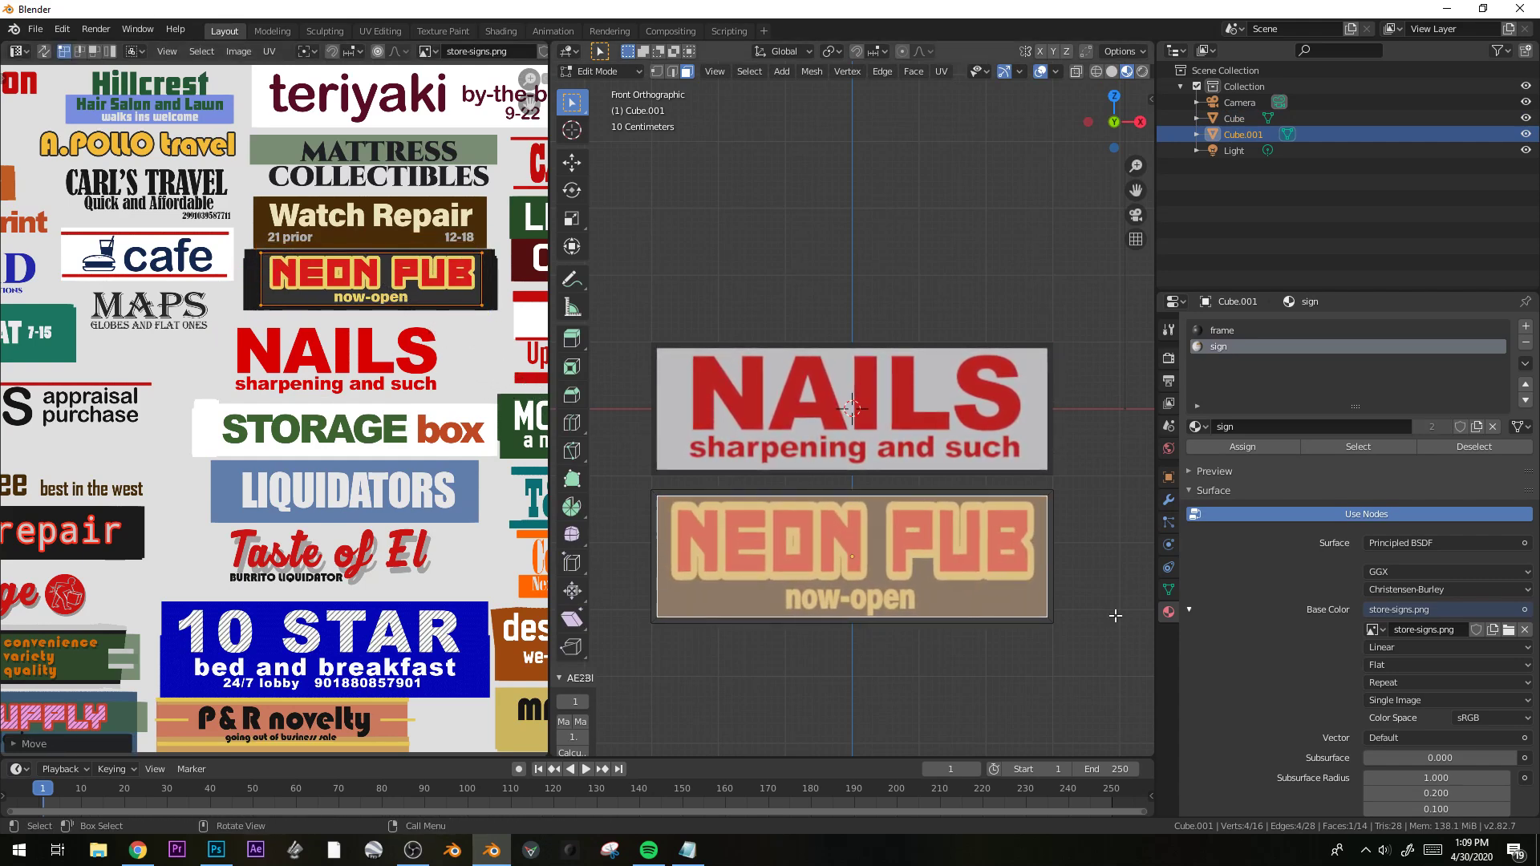
# Duplicate the whole linked NEON PUB sign straight down along Z, leave a small gap, and select the copy's front face.
pyautogui.hotkey('ctrl', 'l')
pyautogui.press('s')
pyautogui.press('x')
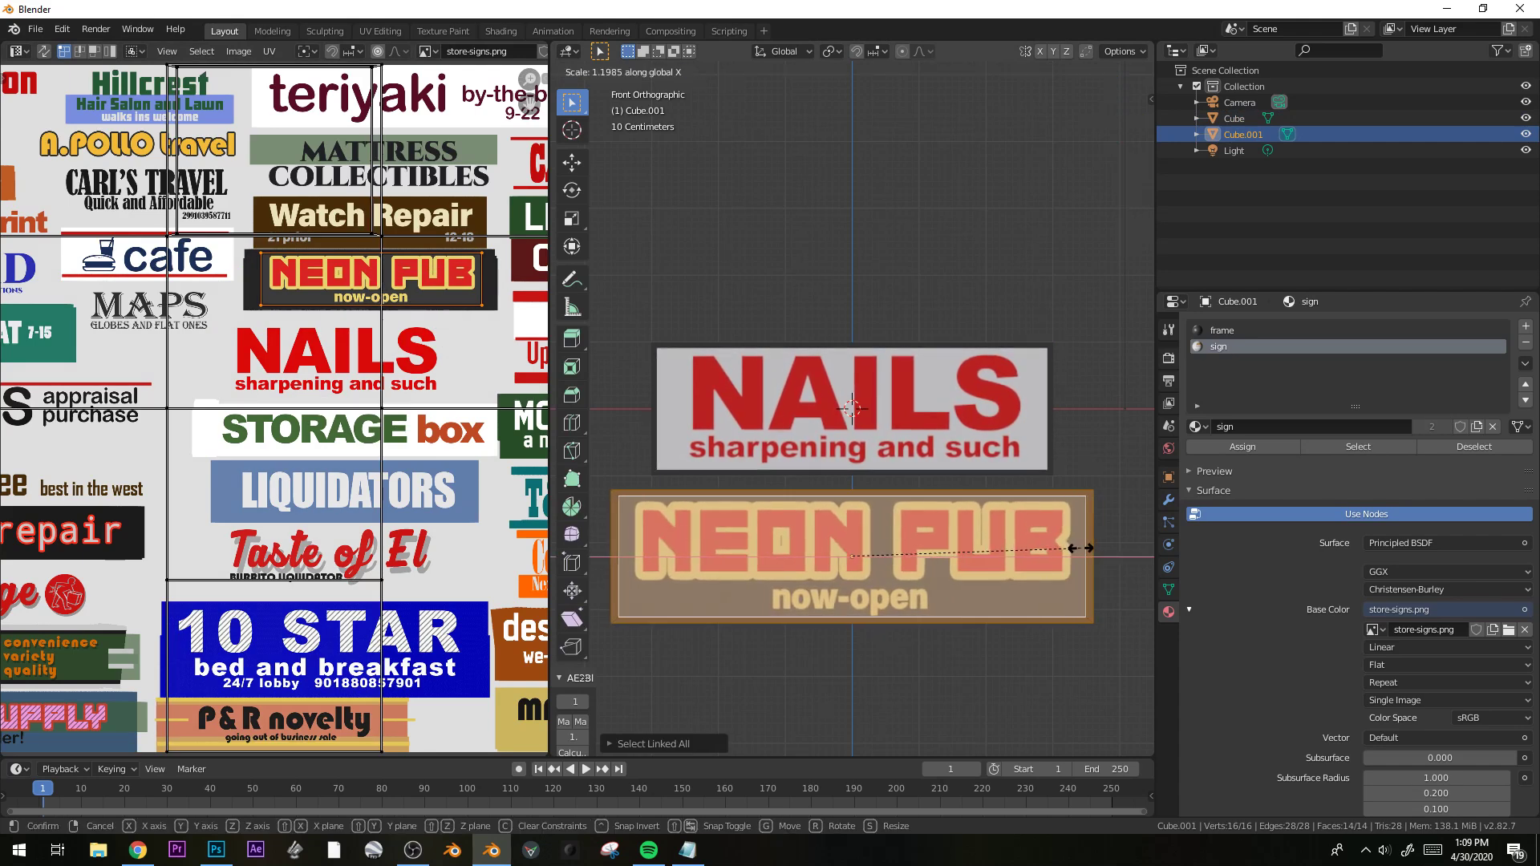
pyautogui.press('Escape')
pyautogui.hotkey('shift', 'd')
pyautogui.press('z')
pyautogui.click(1004, 595)
pyautogui.keyDown('shift'); pyautogui.moveTo(1000, 595); pyautogui.dragTo(1017, 486, button='middle'); pyautogui.keyUp('shift')
pyautogui.press('g')
pyautogui.press('z')
pyautogui.click(1014, 520)
pyautogui.click(1009, 529)
# Move the new face's UVs onto the "MATTRESS COLLECTIBLES" artwork and scale them to frame it.
pyautogui.press('Home')
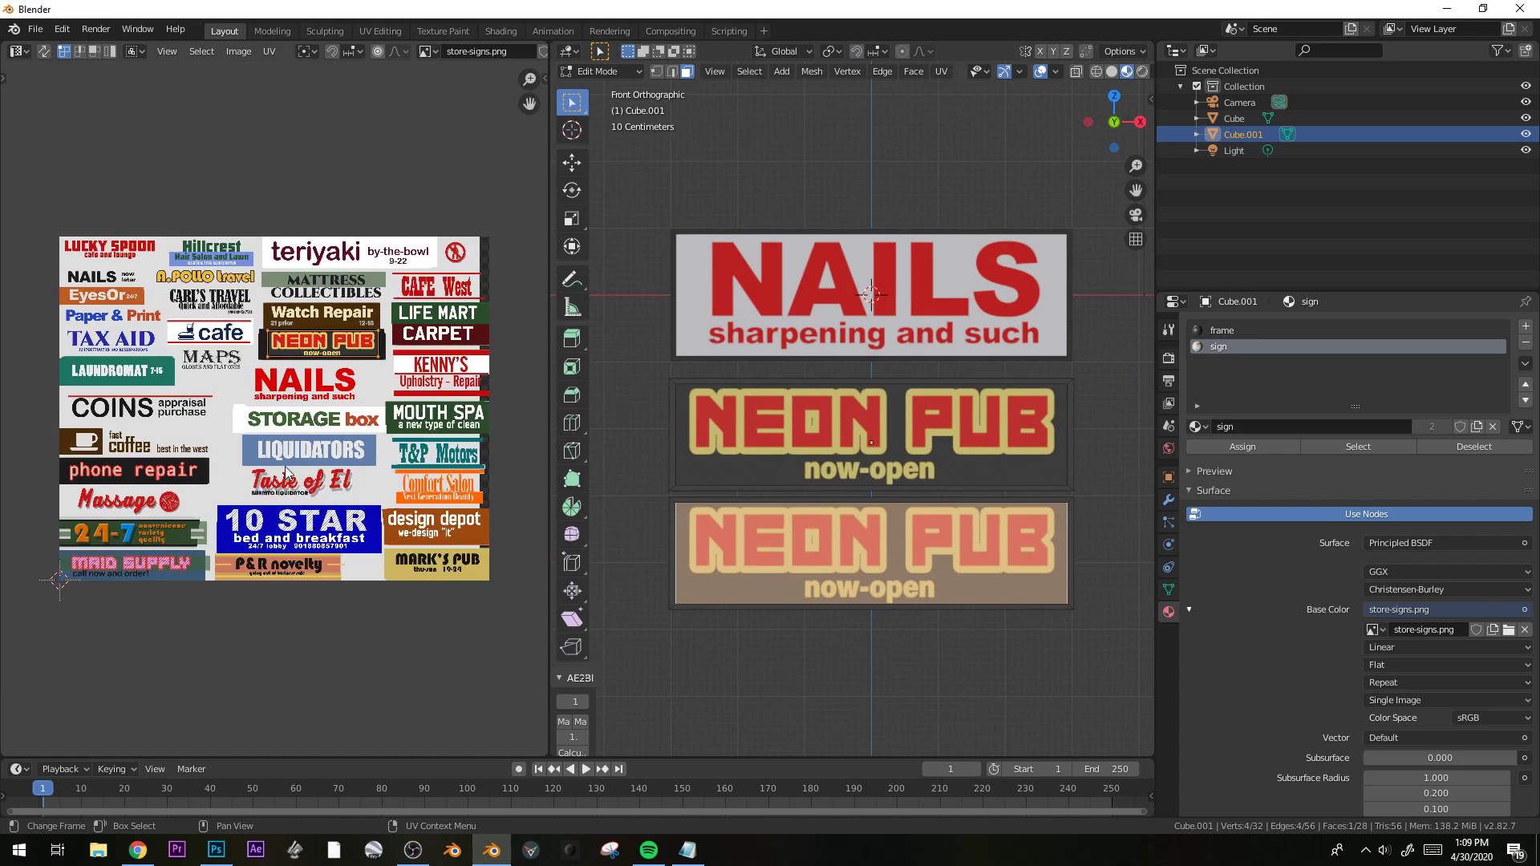
pyautogui.press('g')
pyautogui.click(289, 419)
pyautogui.scroll(3, 481, 399)
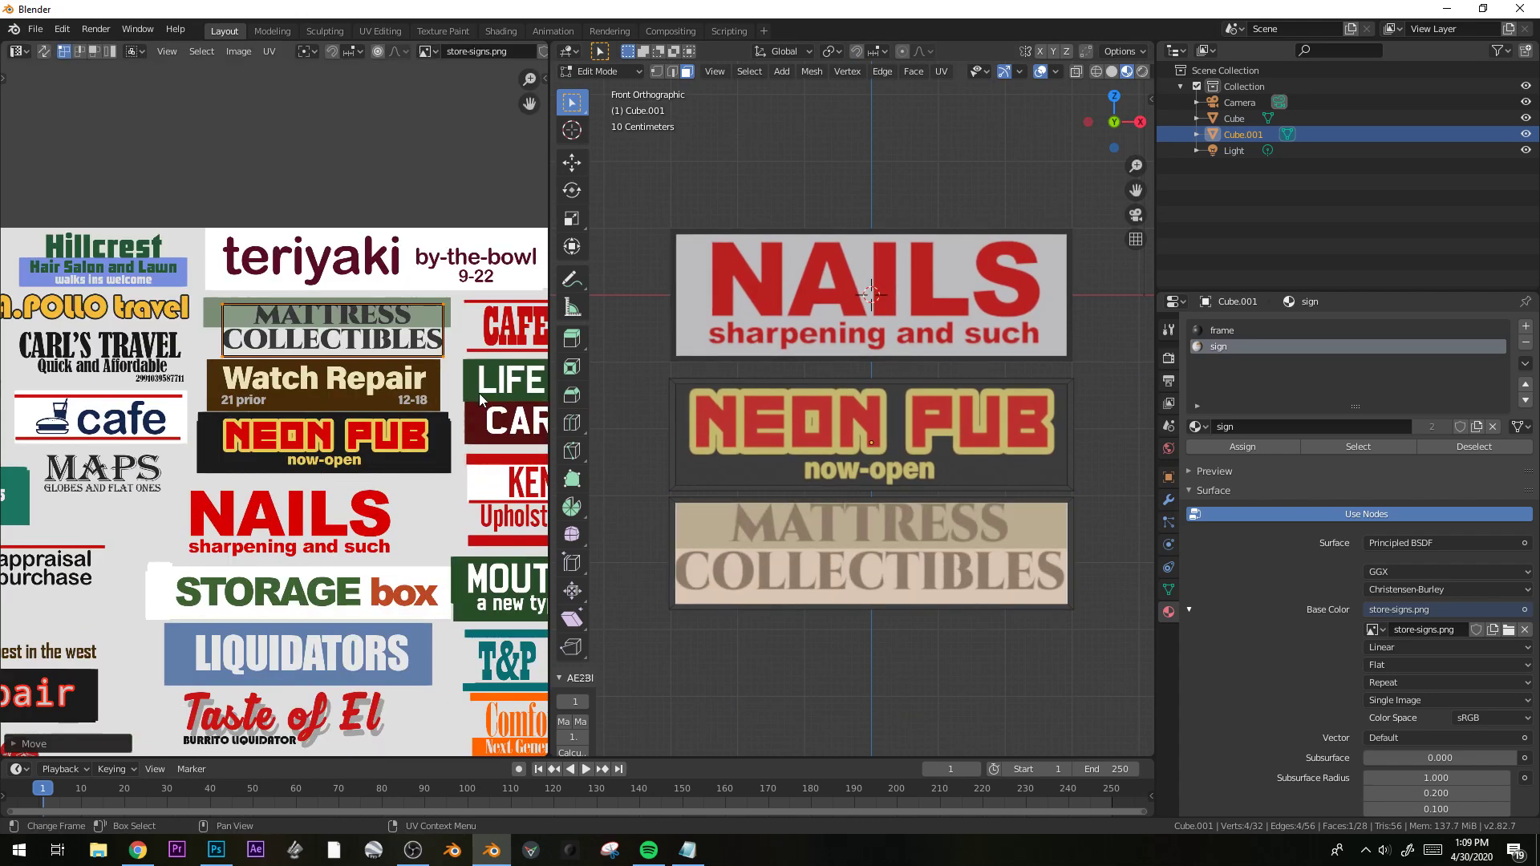
pyautogui.press('s')
pyautogui.click(517, 404)
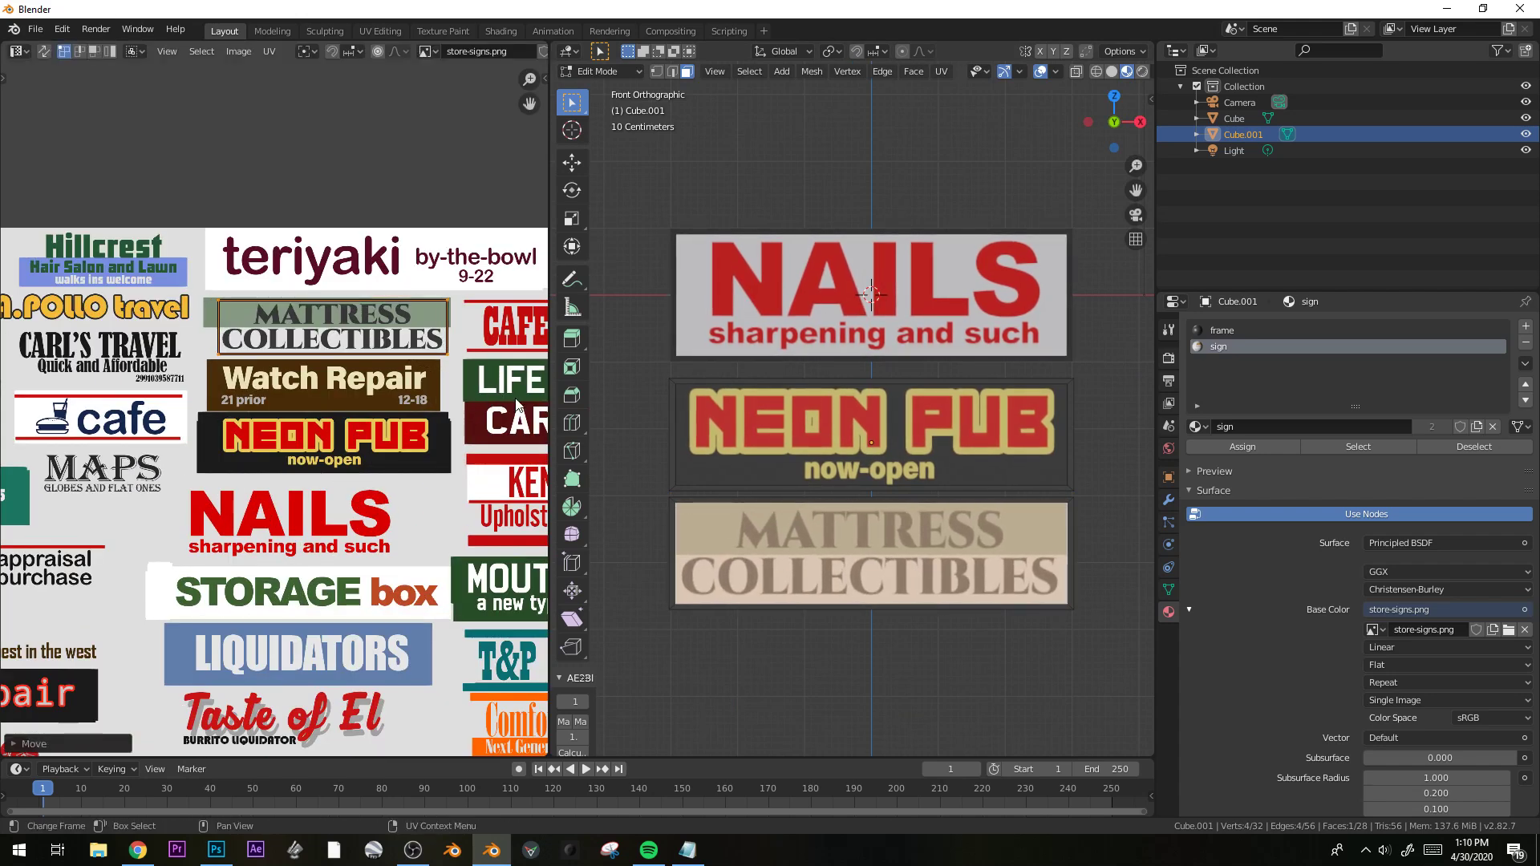
# Duplicate the whole MATTRESS COLLECTIBLES sign straight down along Z and squash the copy to about half its height.
pyautogui.scroll(-1, 882, 481)
pyautogui.hotkey('ctrl', 'l')
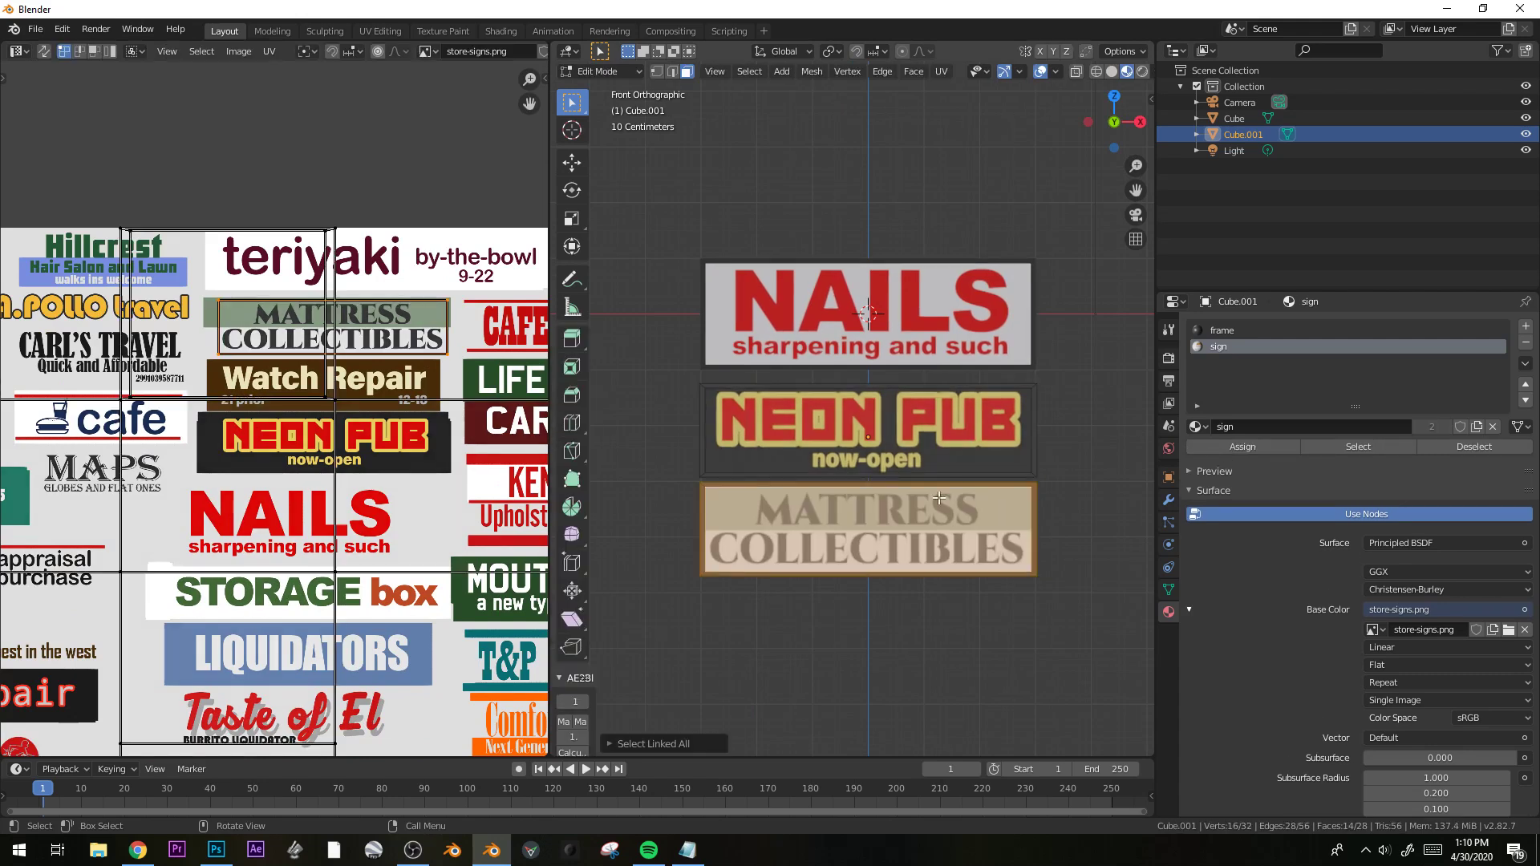
pyautogui.hotkey('shift', 'd')
pyautogui.press('z')
pyautogui.click(940, 599)
pyautogui.keyDown('shift'); pyautogui.moveTo(941, 602); pyautogui.dragTo(967, 507, button='middle'); pyautogui.keyUp('shift')
pyautogui.press('s')
pyautogui.press('z')
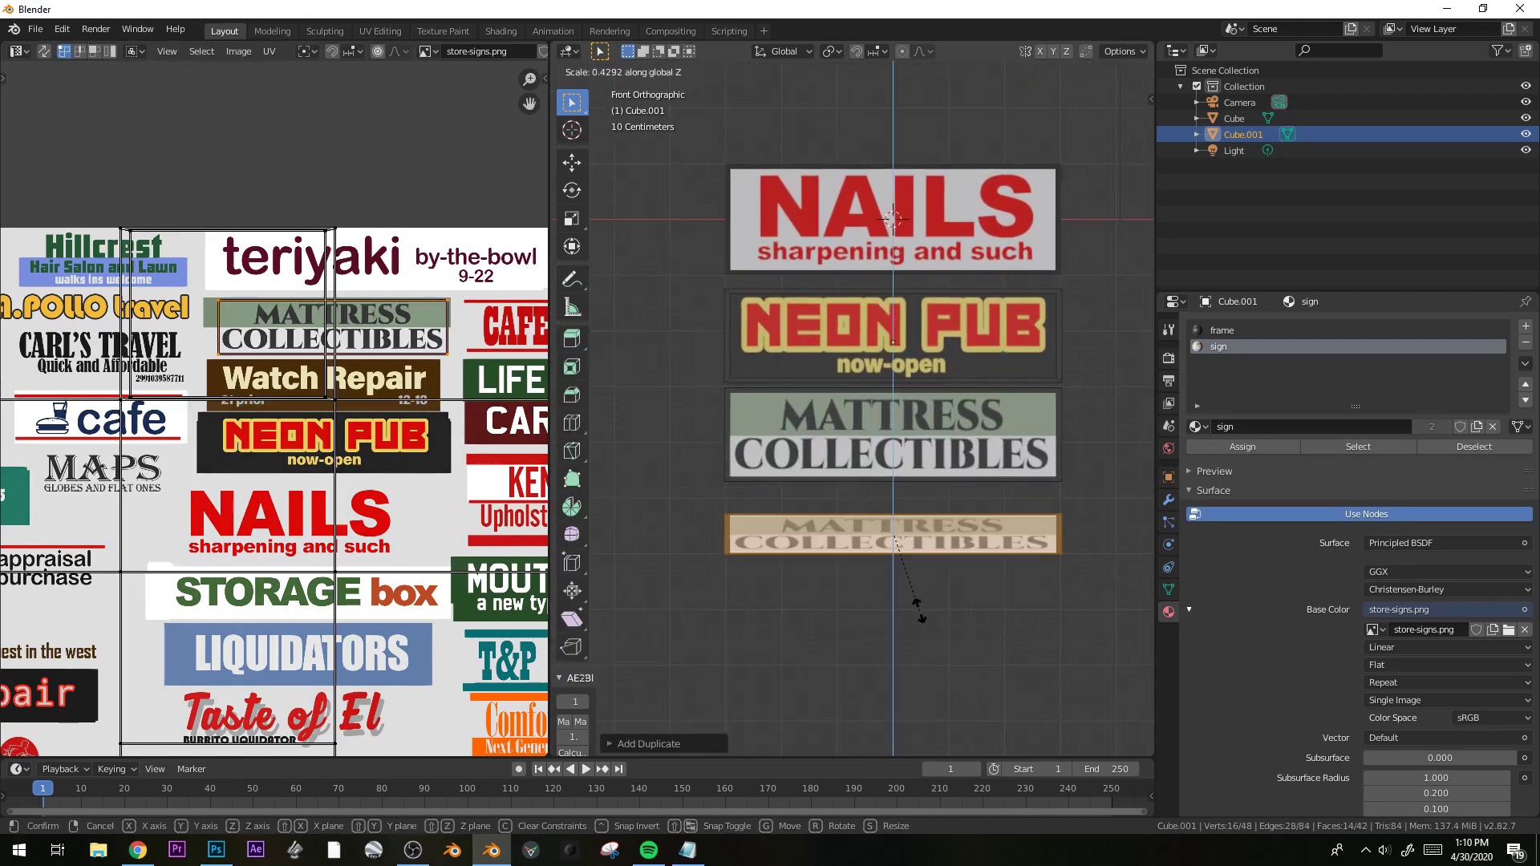
pyautogui.click(927, 623)
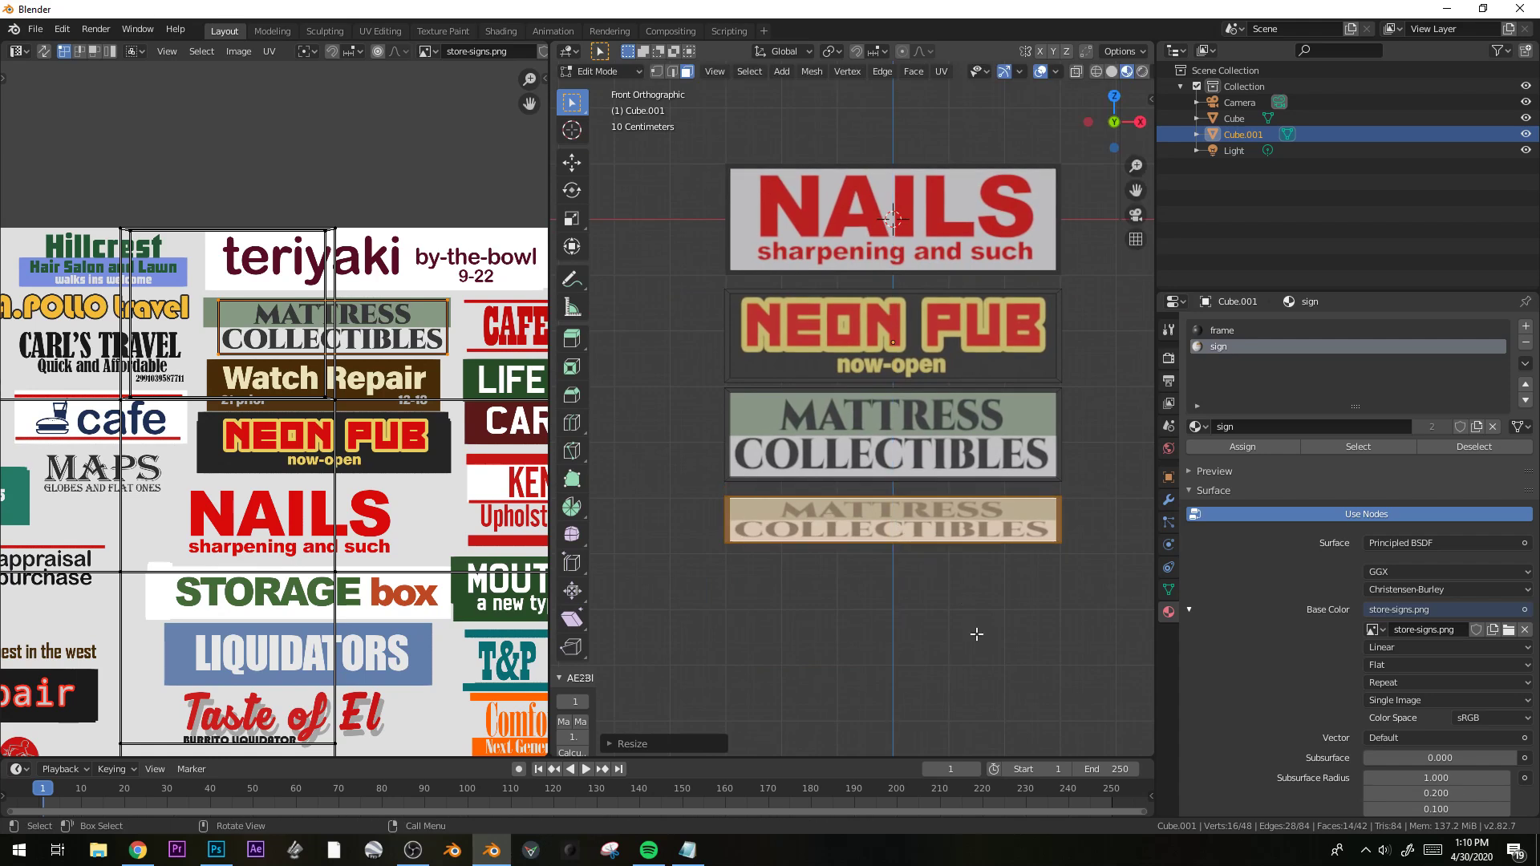
pyautogui.press('a')
pyautogui.press('g')
pyautogui.rightClick(586, 562)
# Move the squashed sign's face UVs onto the "teriyaki by-the-bowl" artwork and stretch them along X to fit.
pyautogui.click(766, 525)
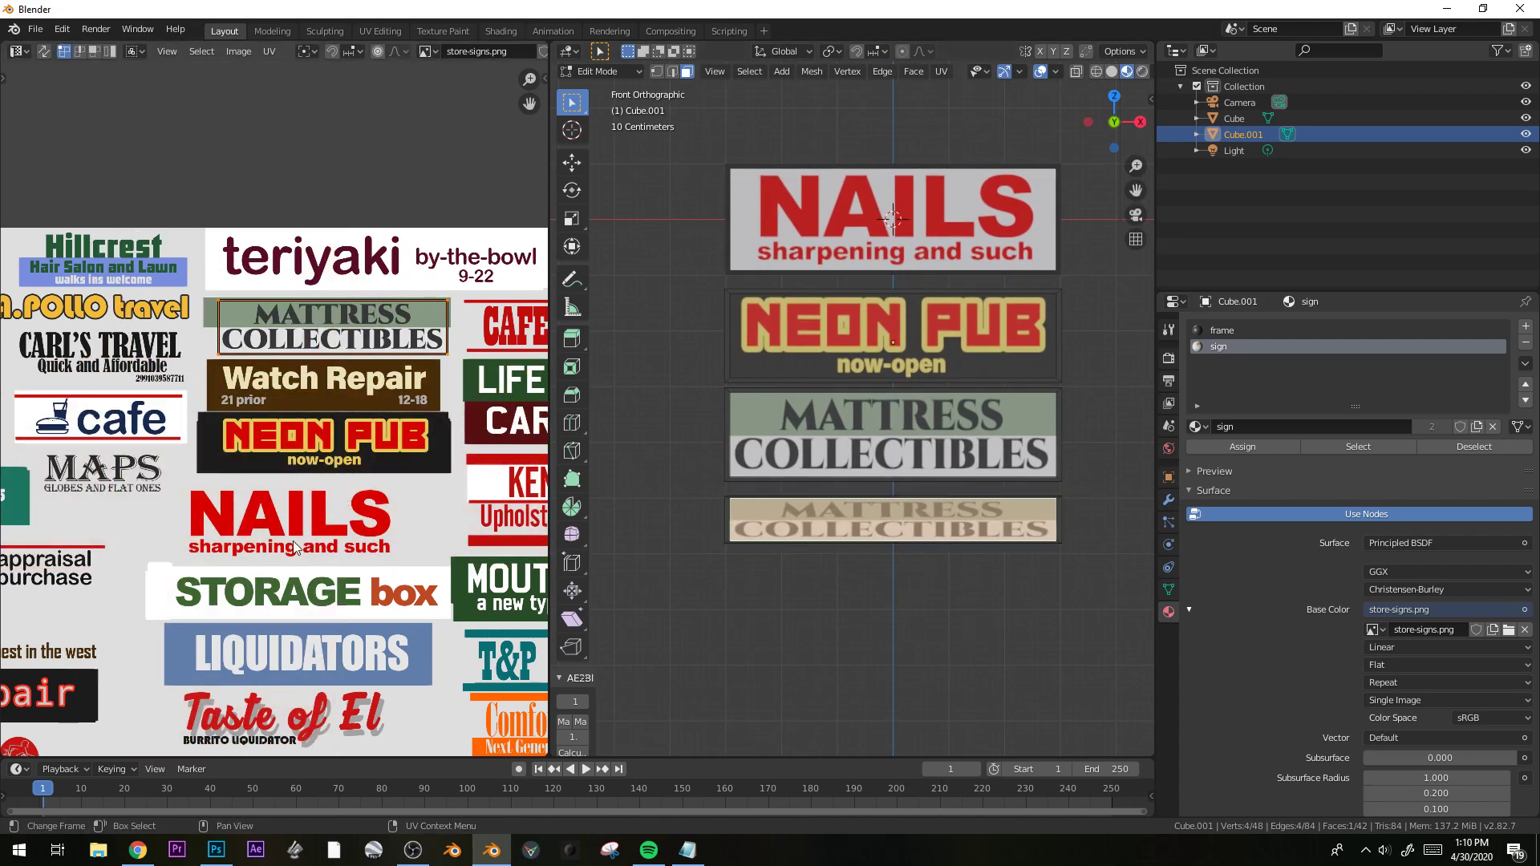
pyautogui.scroll(-2, 293, 548)
pyautogui.press('g')
pyautogui.click(337, 442)
pyautogui.press('s')
pyautogui.press('x')
pyautogui.click(551, 462)
pyautogui.press('g')
pyautogui.press('x')
pyautogui.click(559, 462)
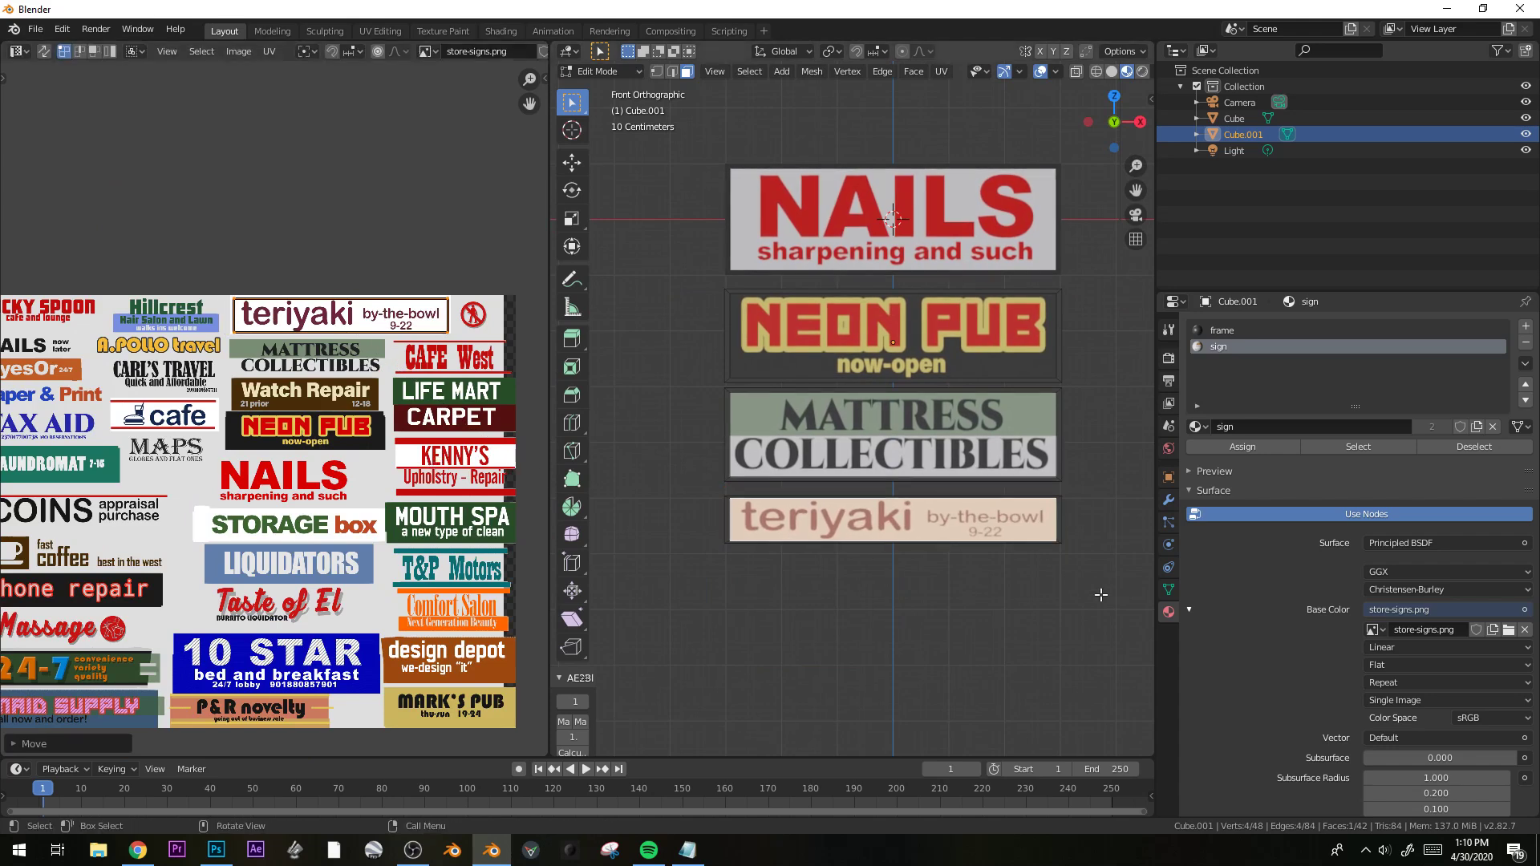
# Select the whole linked teriyaki sign and rescale it taller, keeping its width close to the signs above.
pyautogui.press('s')
pyautogui.press('x')
pyautogui.click(1023, 561)
pyautogui.press('l')
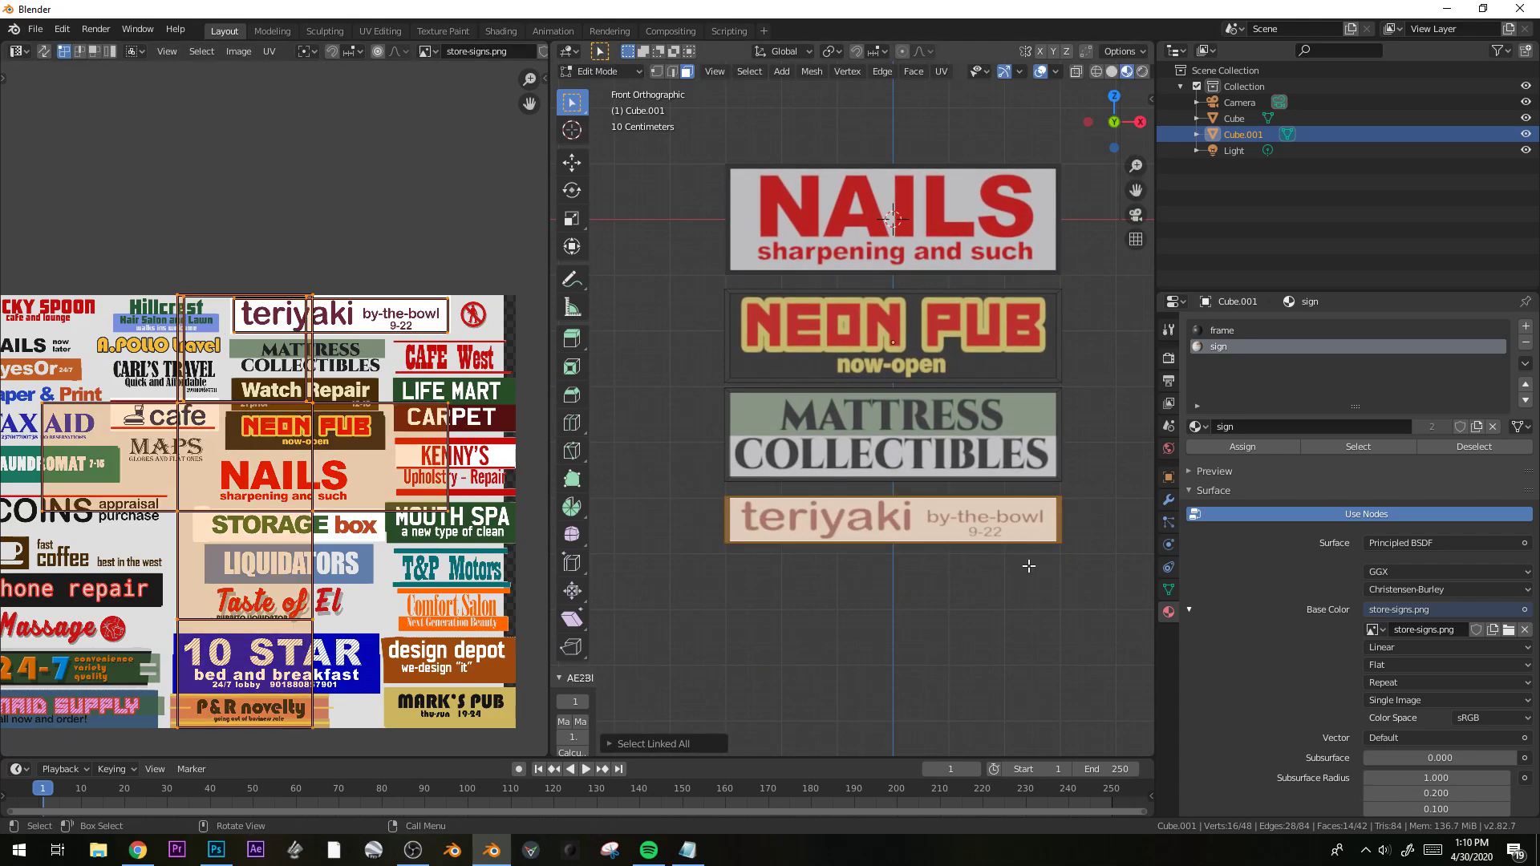
pyautogui.press('s')
pyautogui.press('z')
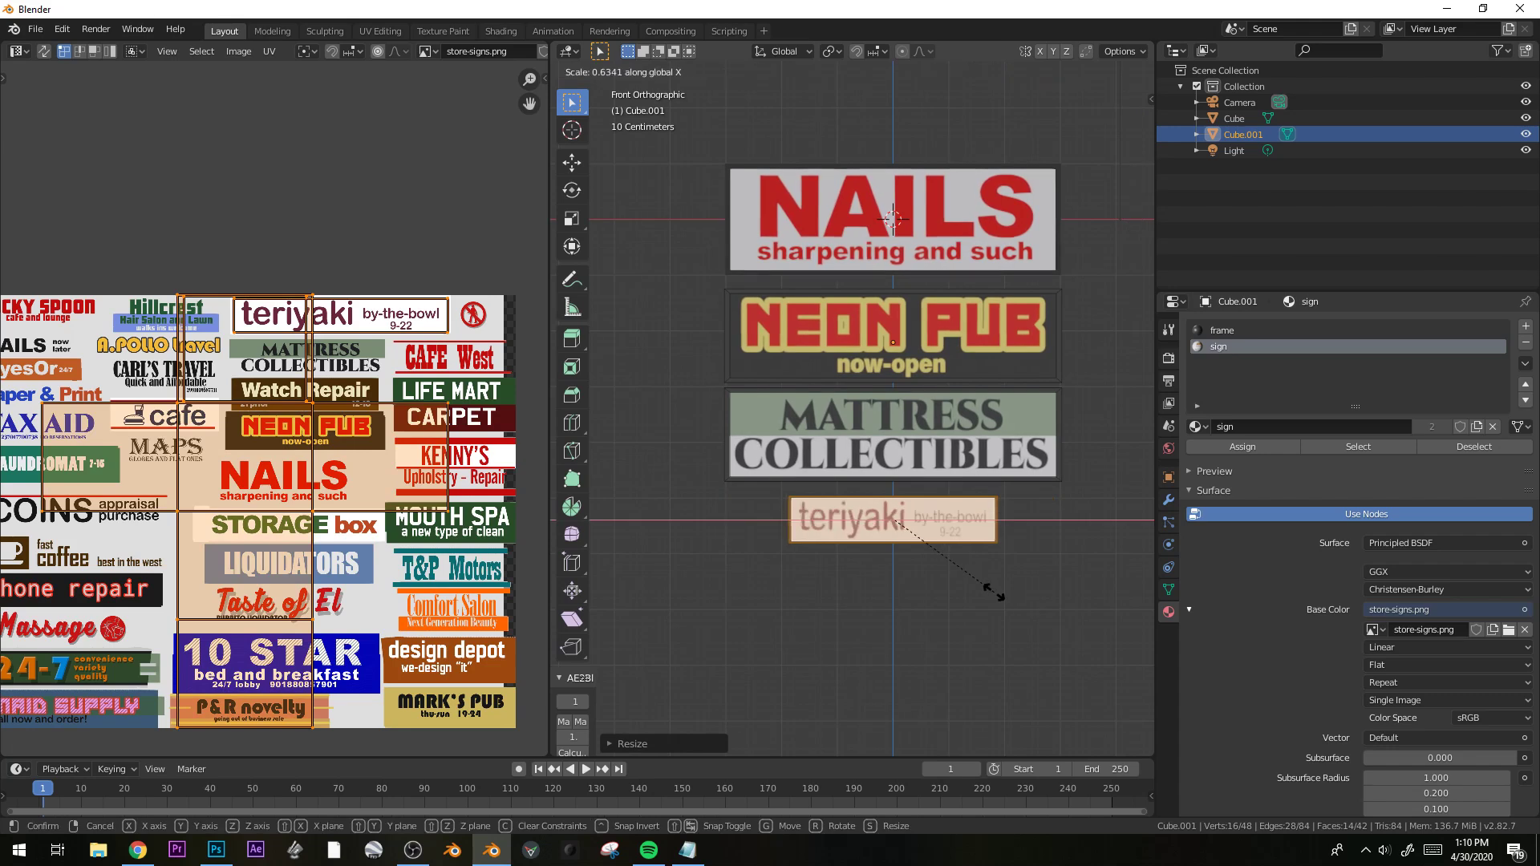
pyautogui.click(1043, 669)
pyautogui.press('s')
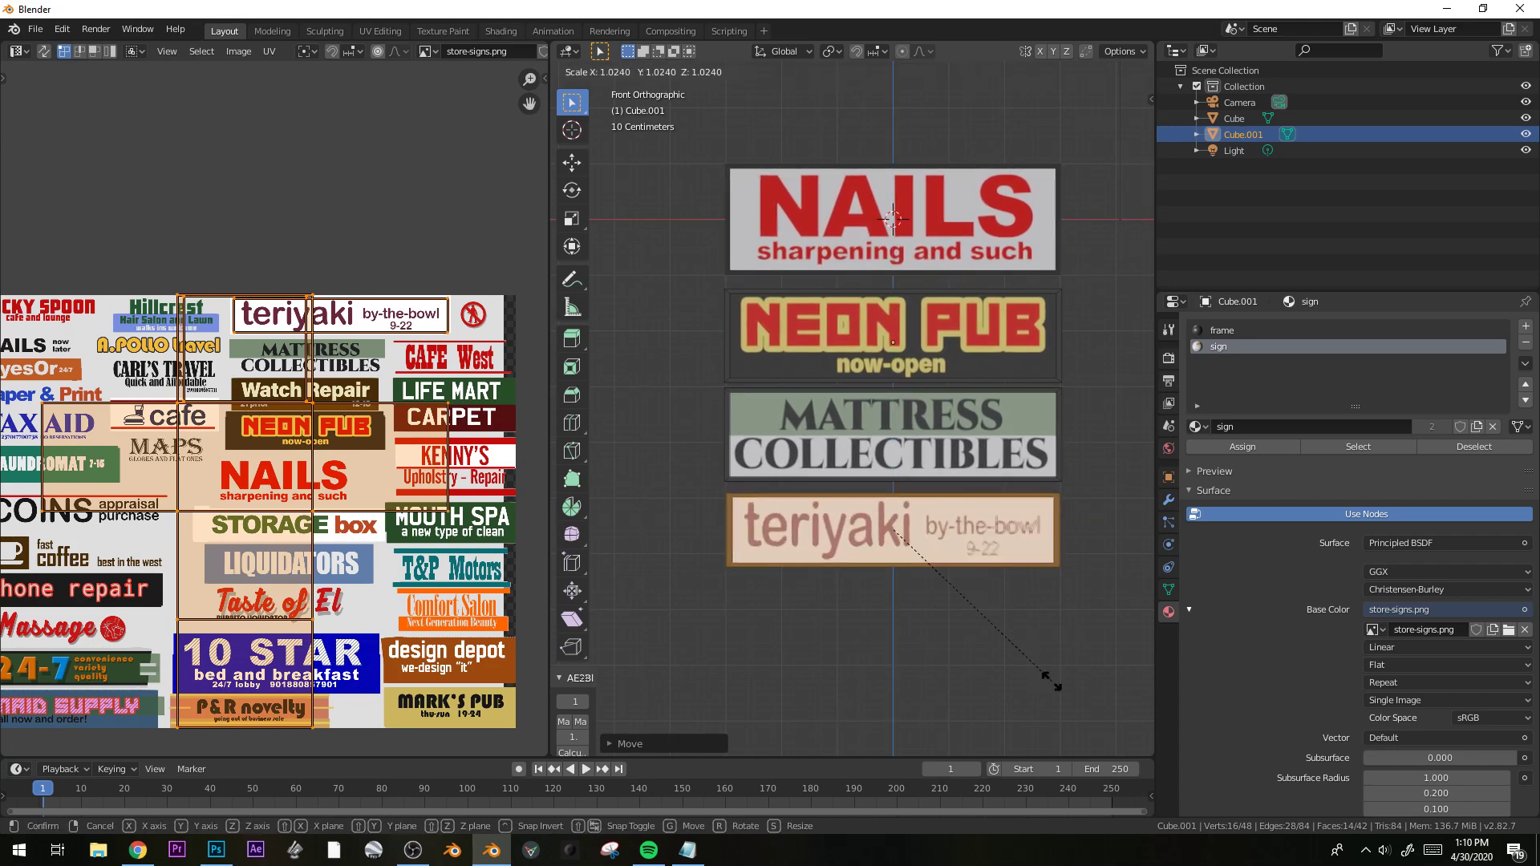
pyautogui.press('x')
pyautogui.click(1059, 660)
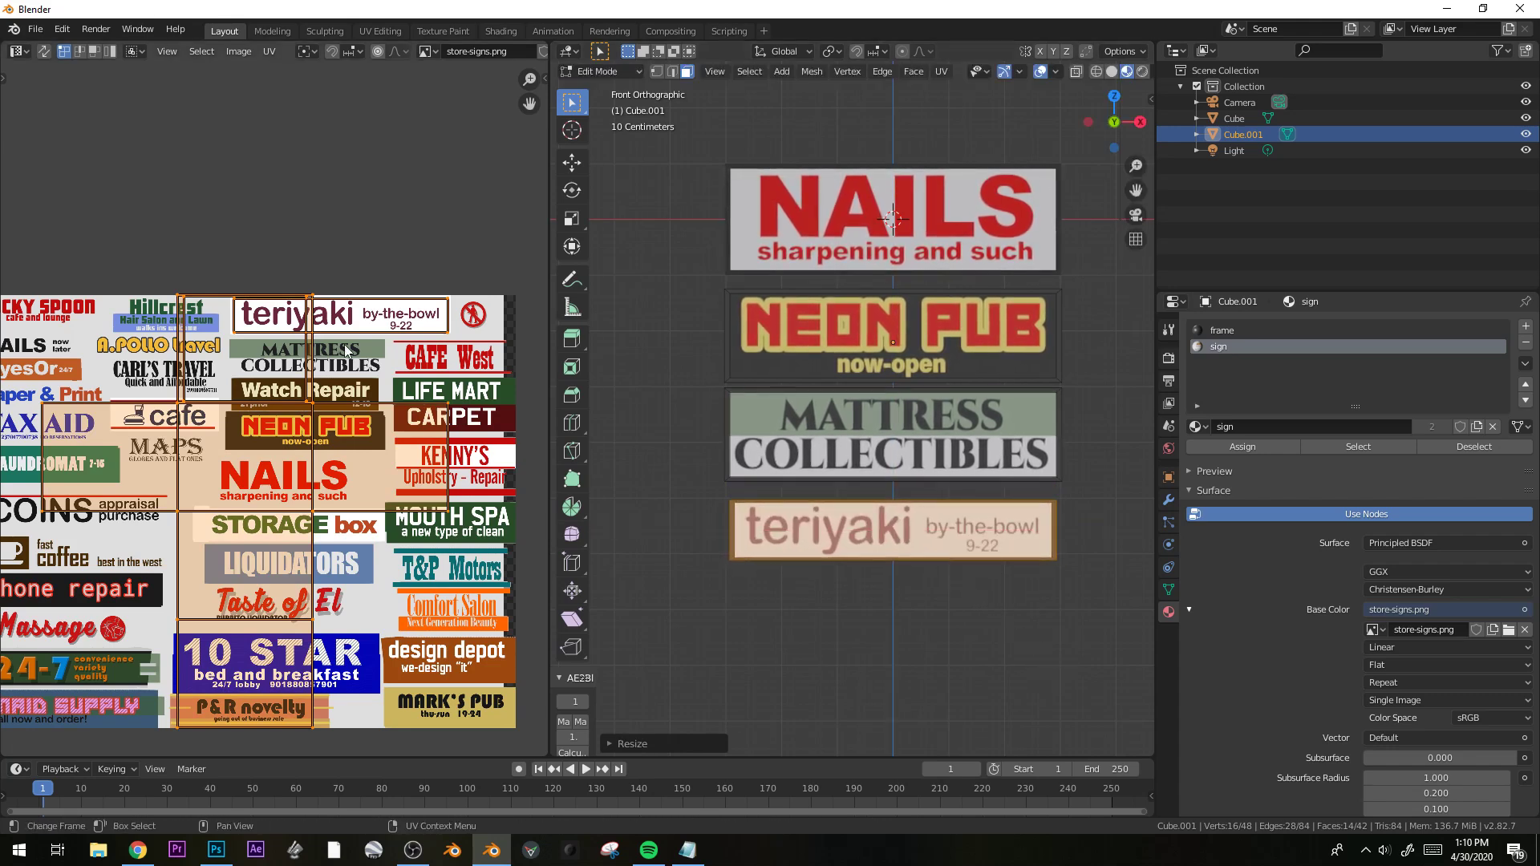
# Widen the teriyaki face's UVs along X to include the no-smoking symbol.
pyautogui.click(874, 537)
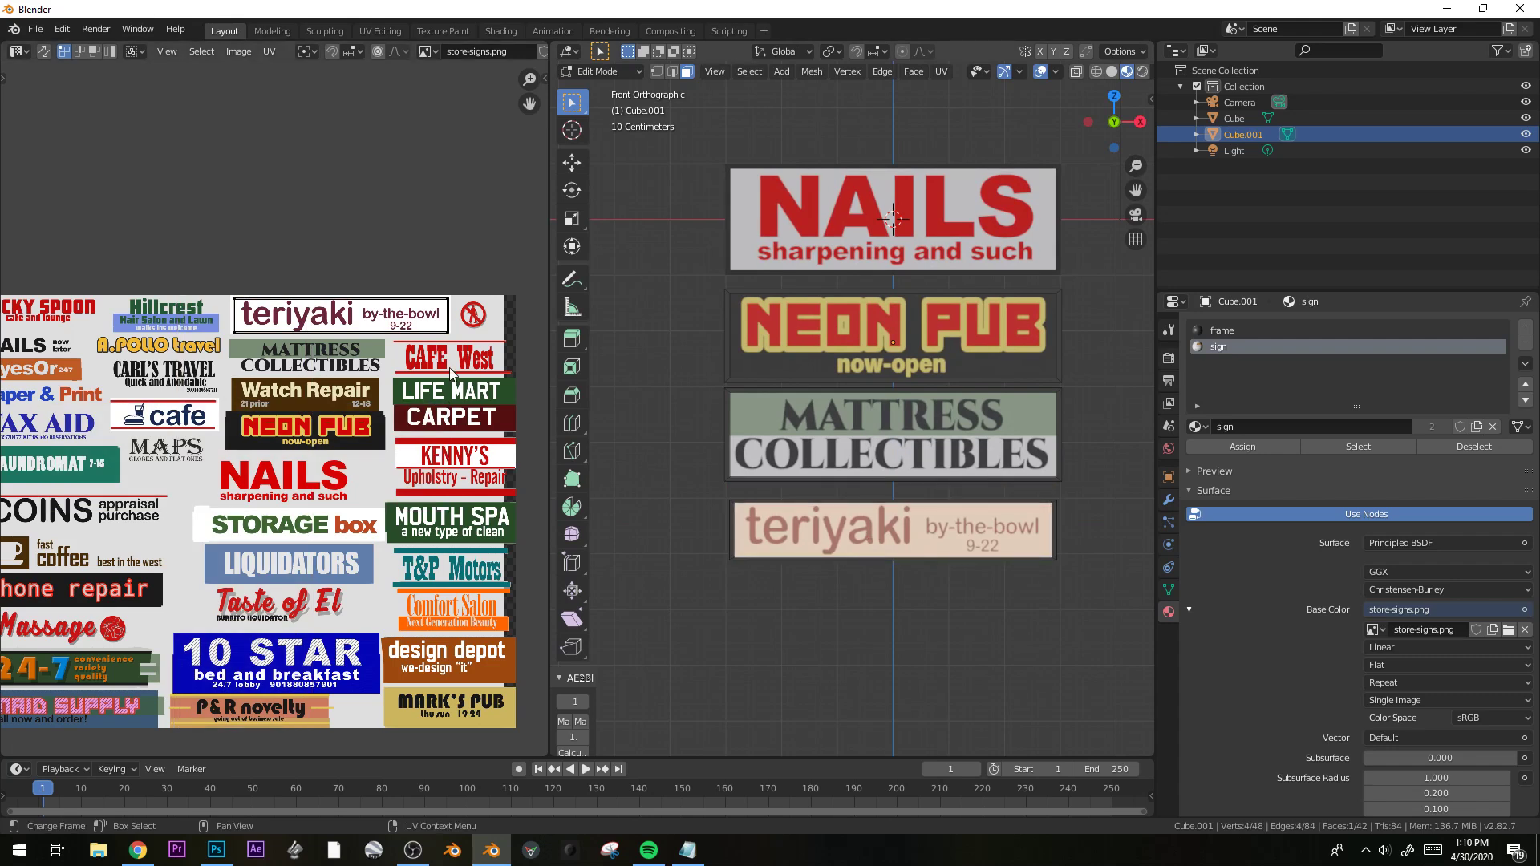
pyautogui.press('s')
pyautogui.press('x')
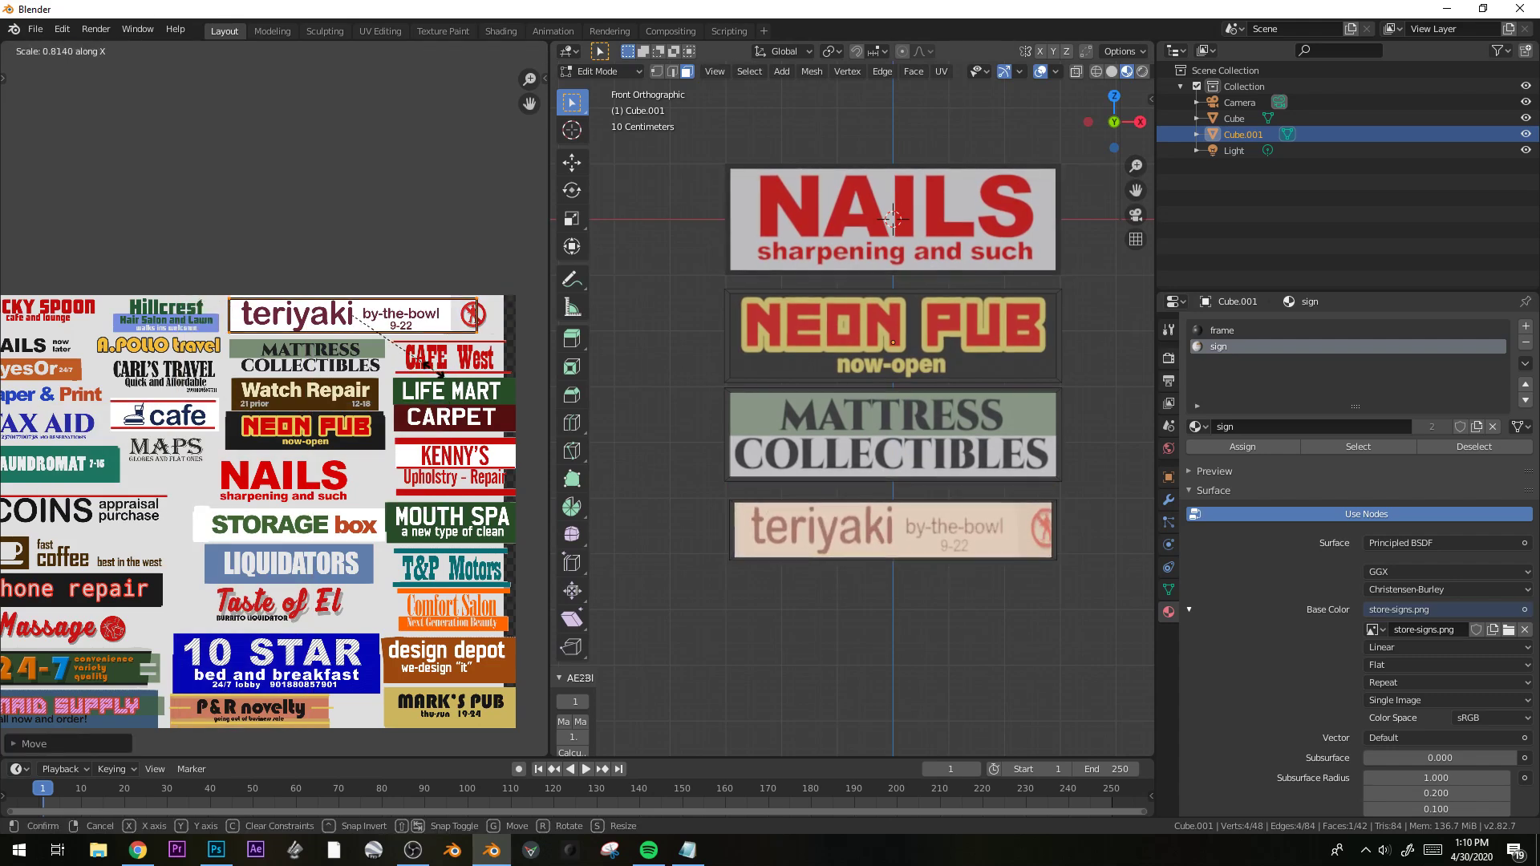
pyautogui.press('Return')
# Select the whole linked teriyaki sign, reduce its height along Z, and place it just below the MATTRESS COLLECTIBLES sign.
pyautogui.press('a')
pyautogui.click(1030, 545)
pyautogui.hotkey('ctrl', 'l')
pyautogui.press('s')
pyautogui.rightClick(1003, 675)
pyautogui.press('s')
pyautogui.press('z')
pyautogui.press('Return')
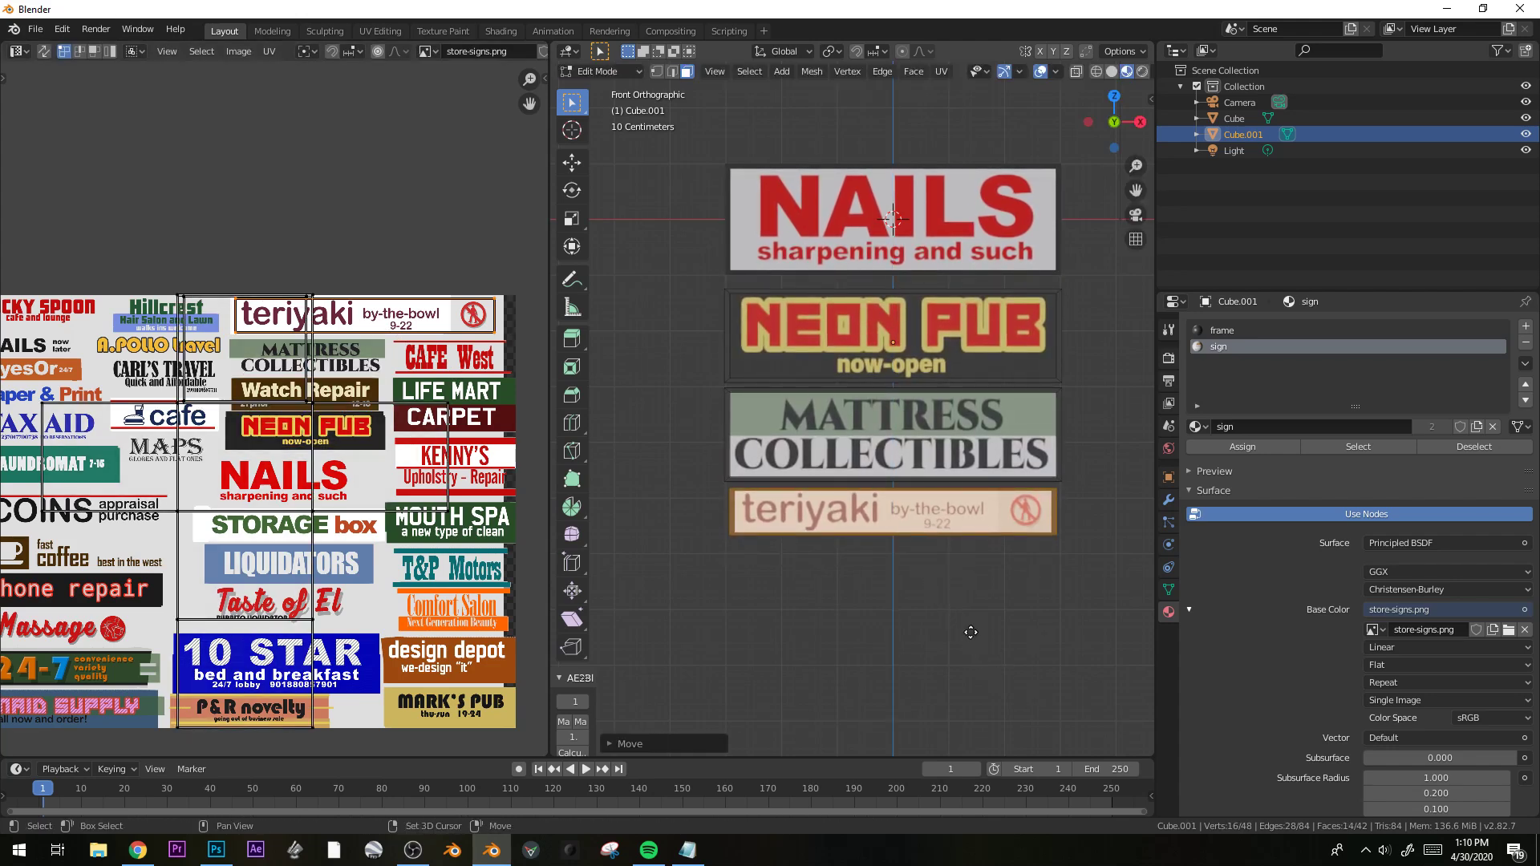
# Duplicate the teriyaki sign straight down along Z and narrow the copy along X.
pyautogui.hotkey('shift', 'd')
pyautogui.press('z')
pyautogui.press('Return')
pyautogui.press('s')
pyautogui.press('x')
pyautogui.press('Return')
# Resize the narrow copy uniformly and align it below the teriyaki sign, flush with its left edge.
pyautogui.press('g')
pyautogui.press('Return')
pyautogui.press('s')
pyautogui.press('Return')
pyautogui.press('g')
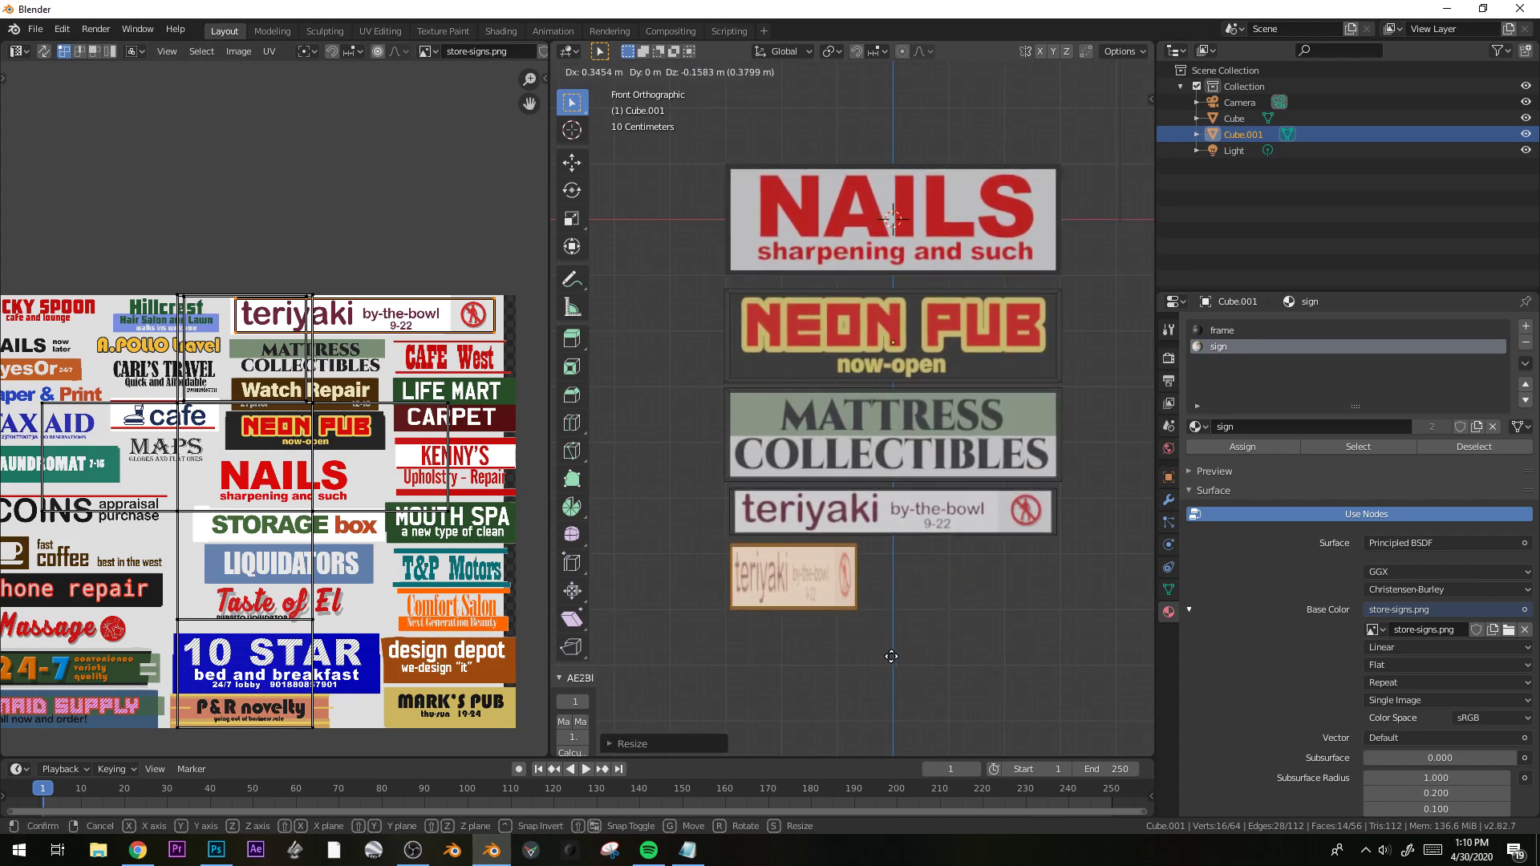
pyautogui.click(891, 656)
# Select the small sign's front face and unwrap it again with Project From View.
pyautogui.scroll(-2, 874, 622)
pyautogui.click(814, 530)
pyautogui.scroll(-1, 256, 477)
pyautogui.moveTo(244, 470); pyautogui.dragTo(308, 491, button='middle')
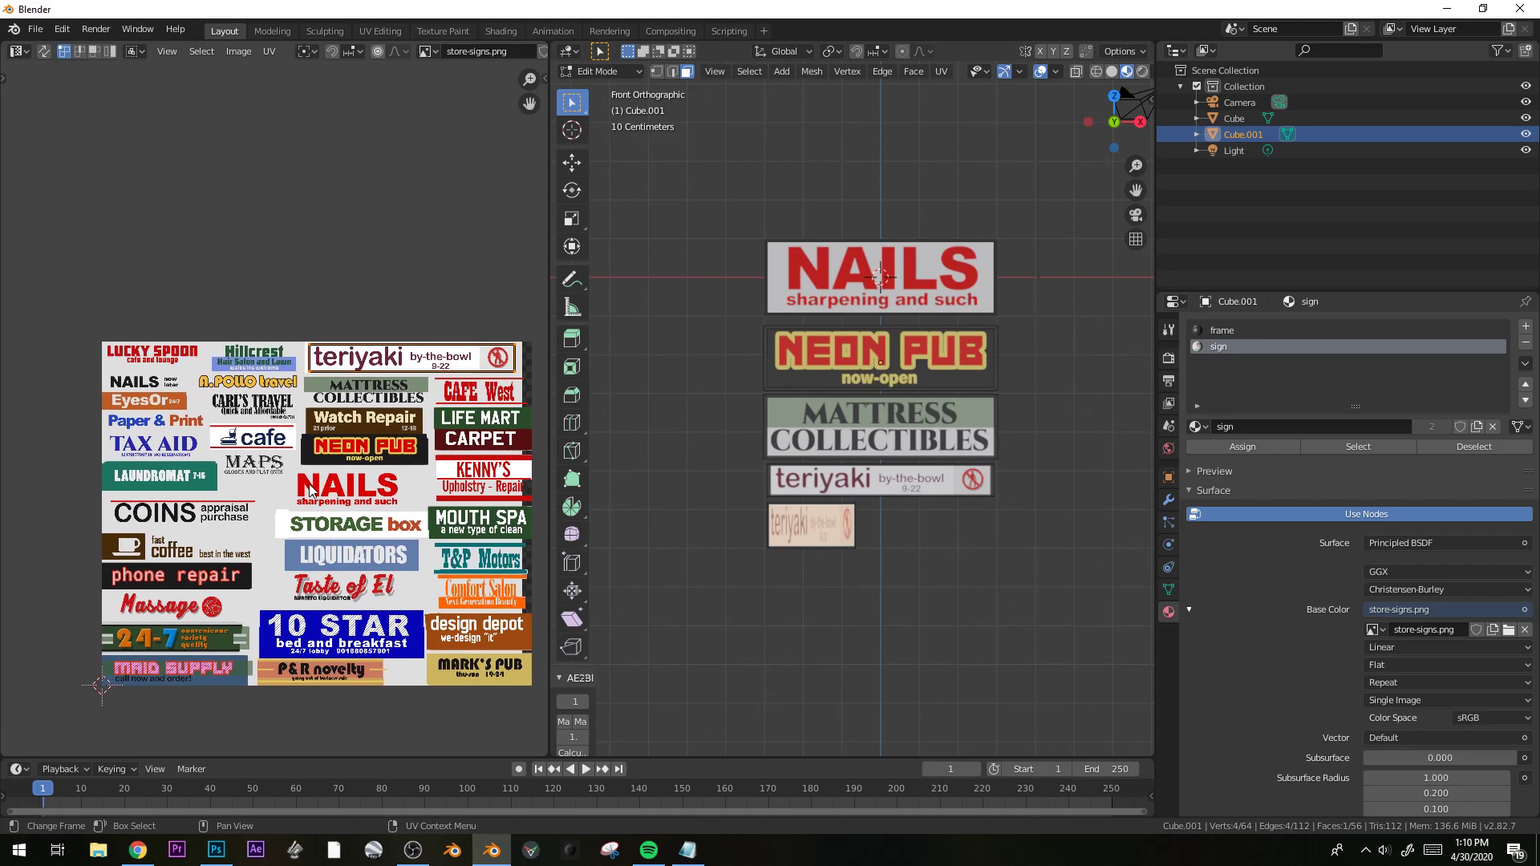
pyautogui.press('g')
pyautogui.press('Return')
pyautogui.scroll(3, 818, 535)
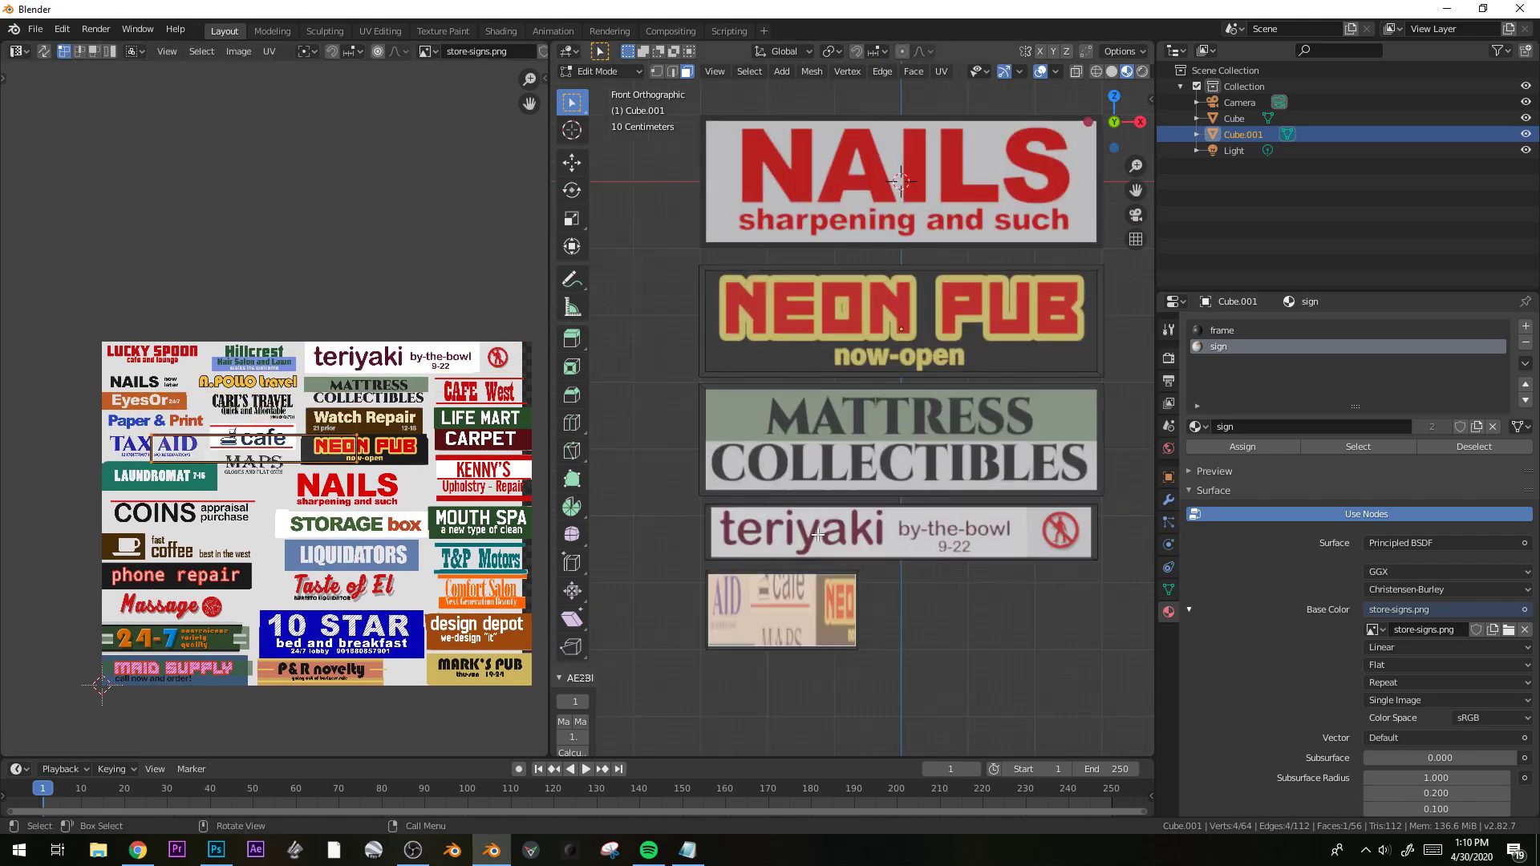
pyautogui.scroll(1, 325, 466)
pyautogui.press('u')
pyautogui.click(778, 609)
# Move the small sign's UVs onto the cafe artwork and resize them to match its height.
pyautogui.press('g')
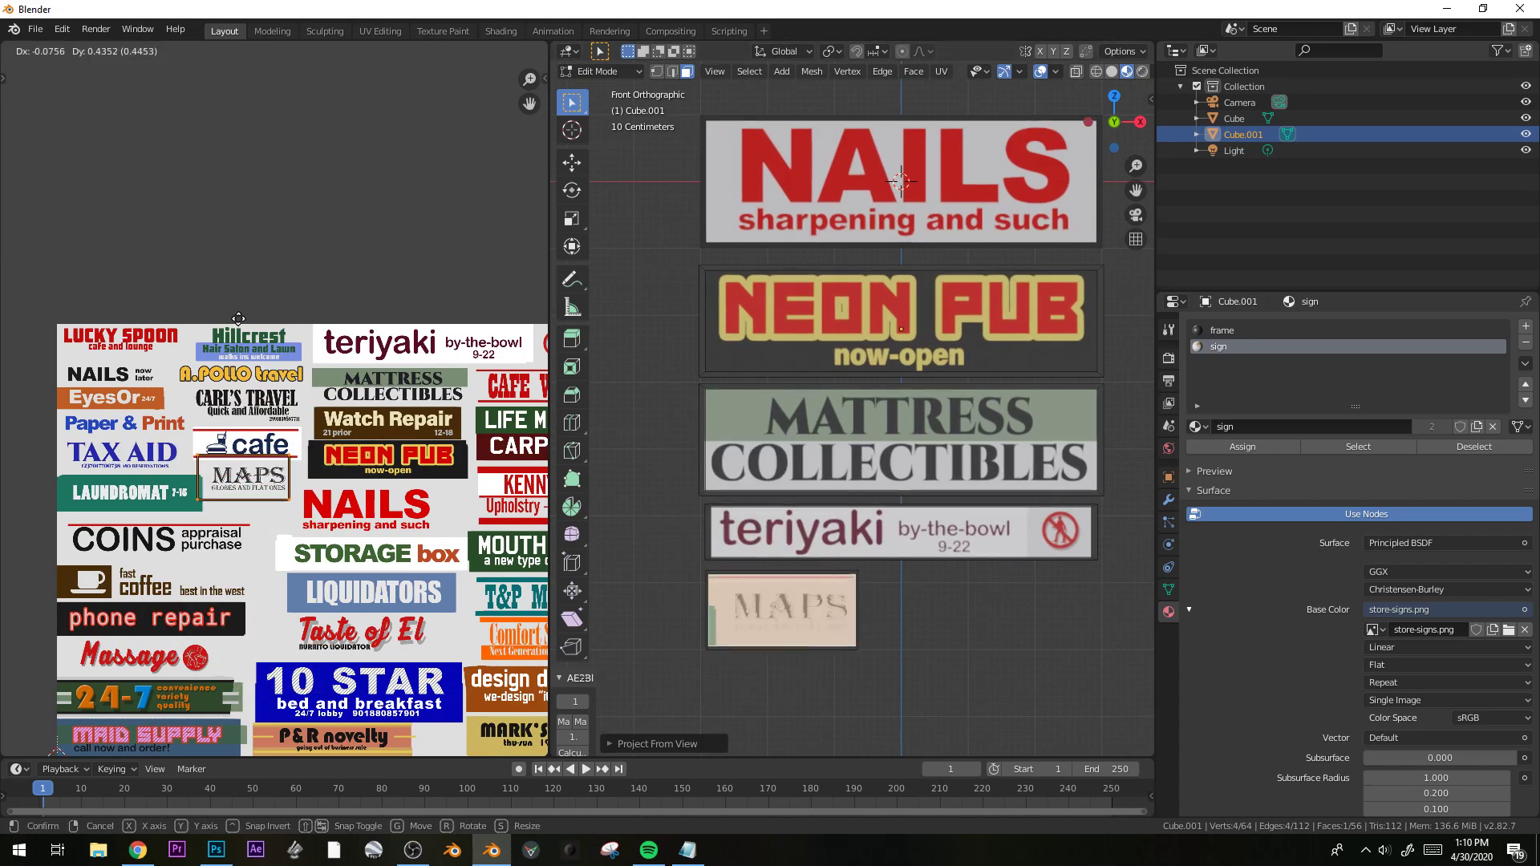
pyautogui.click(243, 285)
pyautogui.press('s')
pyautogui.click(461, 472)
pyautogui.press('g')
pyautogui.press('g')
pyautogui.click(449, 472)
# Scale the small sign's UVs along X until they span the whole cafe artwork, including the cup.
pyautogui.press('s')
pyautogui.press('x')
pyautogui.click(430, 473)
pyautogui.press('s')
pyautogui.press('x')
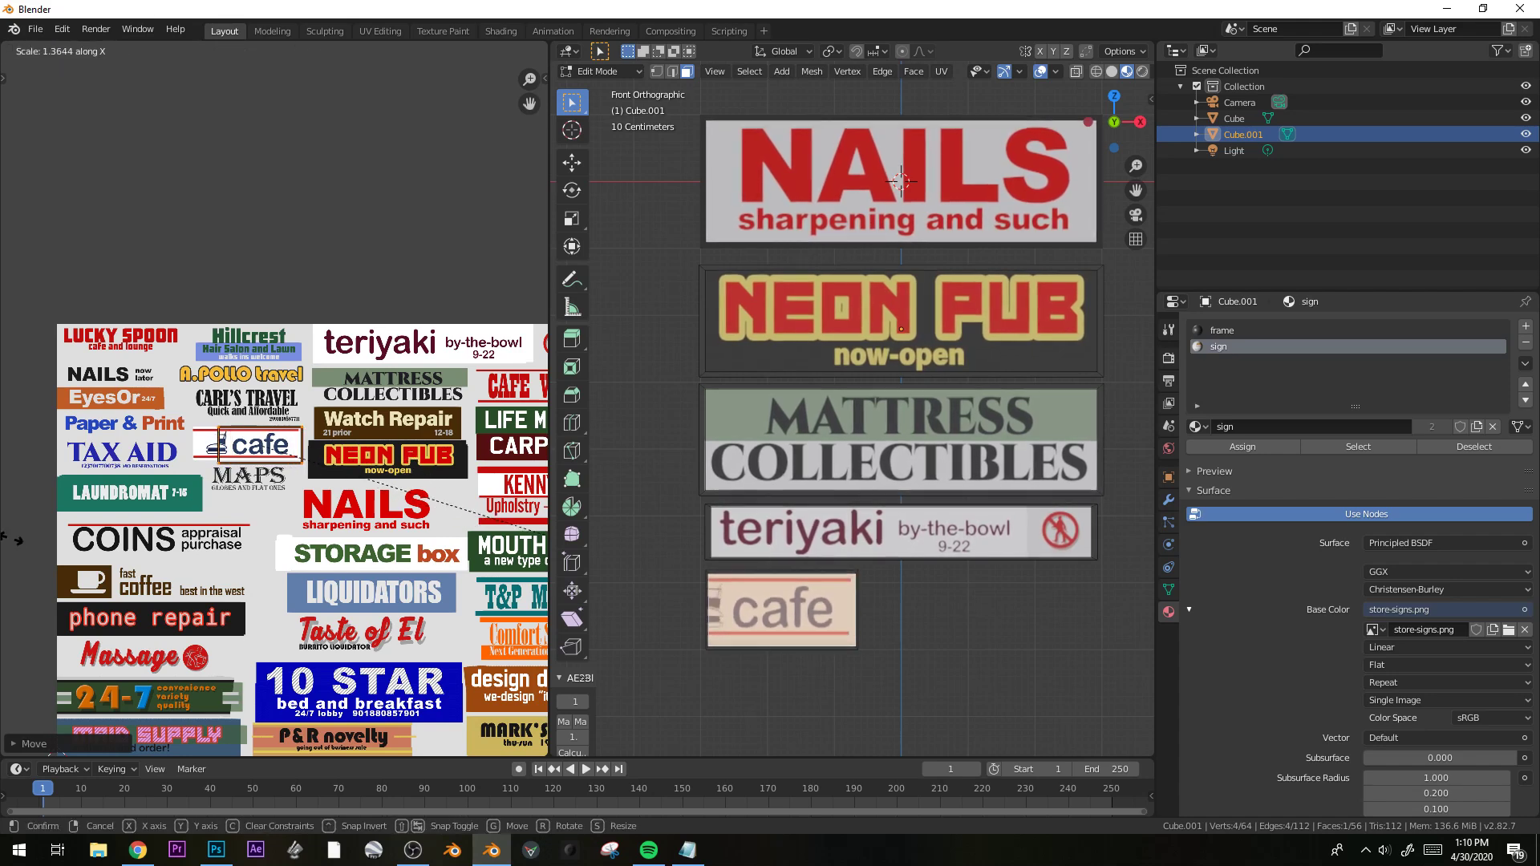
pyautogui.click(568, 550)
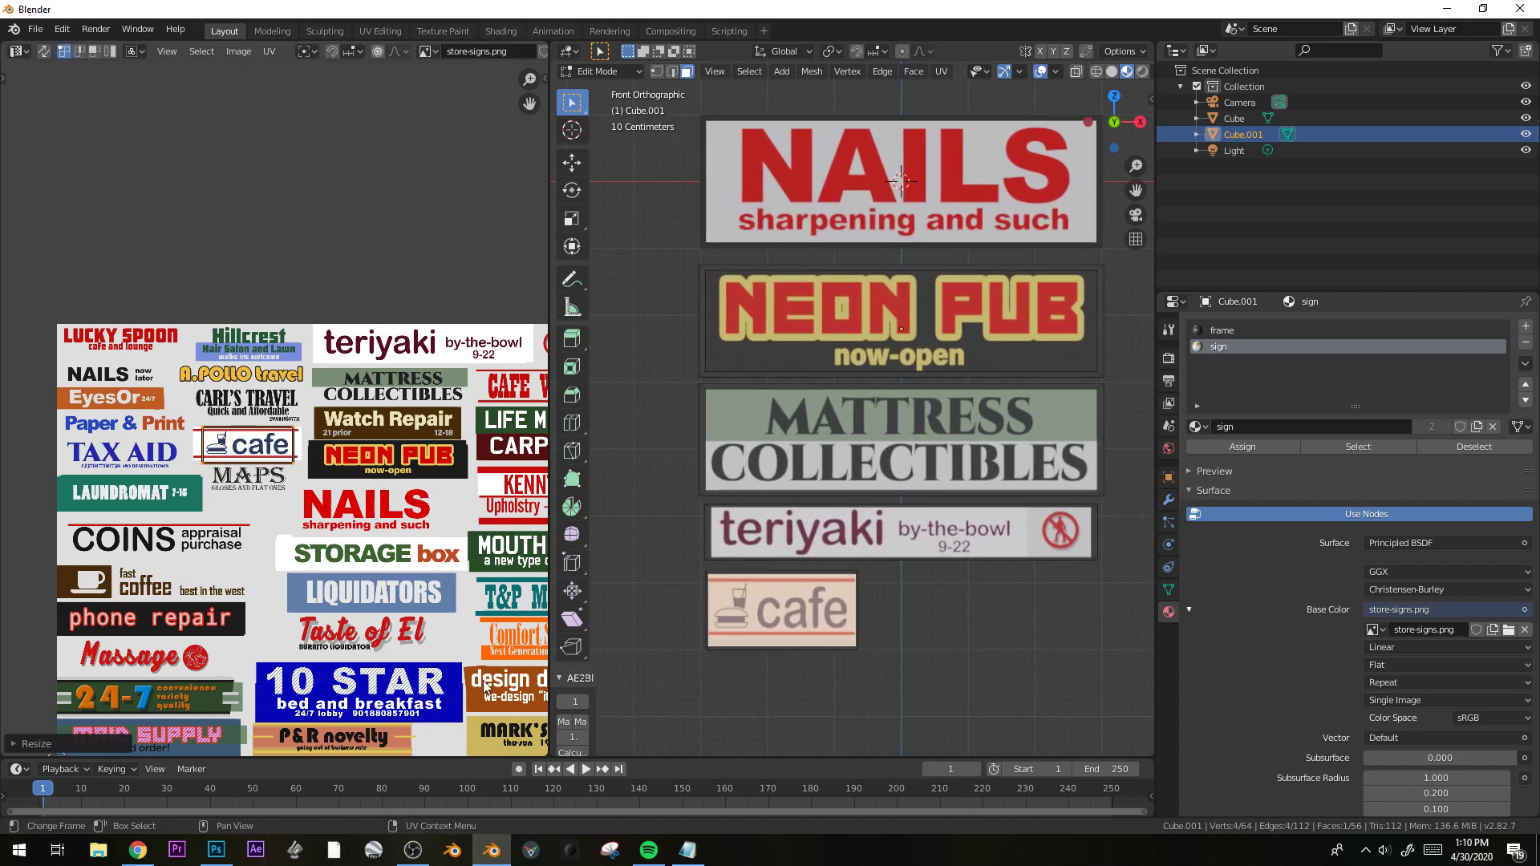
# Select the whole linked cafe sign, widen it along X and align it with the teriyaki sign's left edge.
pyautogui.hotkey('ctrl', 'l')
pyautogui.press('s')
pyautogui.press('x')
pyautogui.click(903, 639)
pyautogui.press('g')
pyautogui.press('x')
pyautogui.click(914, 639)
# Duplicate the cafe sign along X so the copy sits under the right end of the teriyaki sign.
pyautogui.hotkey('shift', 'd')
pyautogui.press('x')
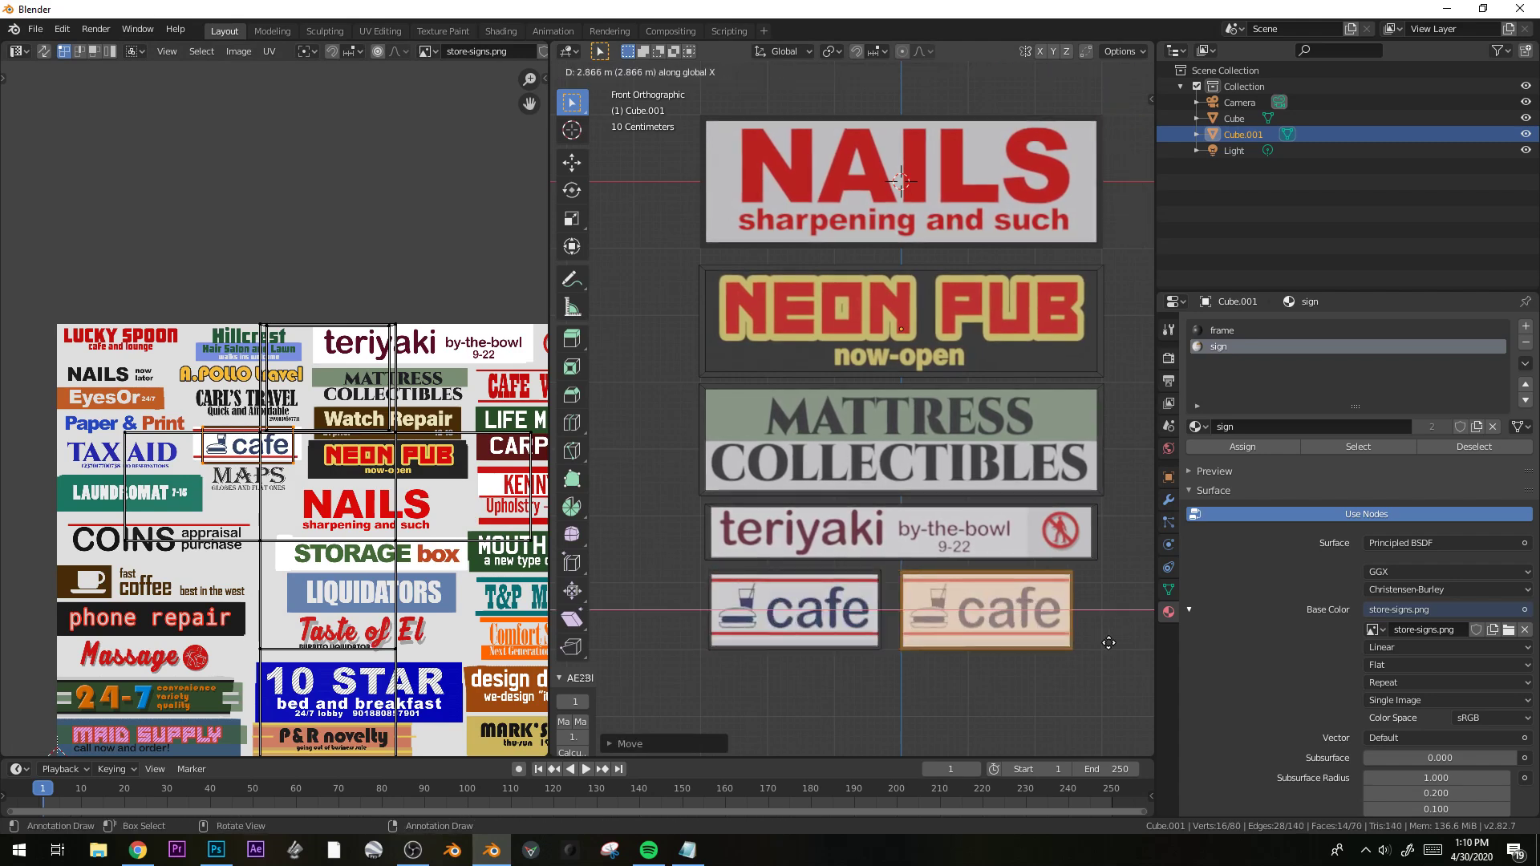
pyautogui.click(1121, 641)
pyautogui.press('a')
pyautogui.hotkey('alt', 'a')
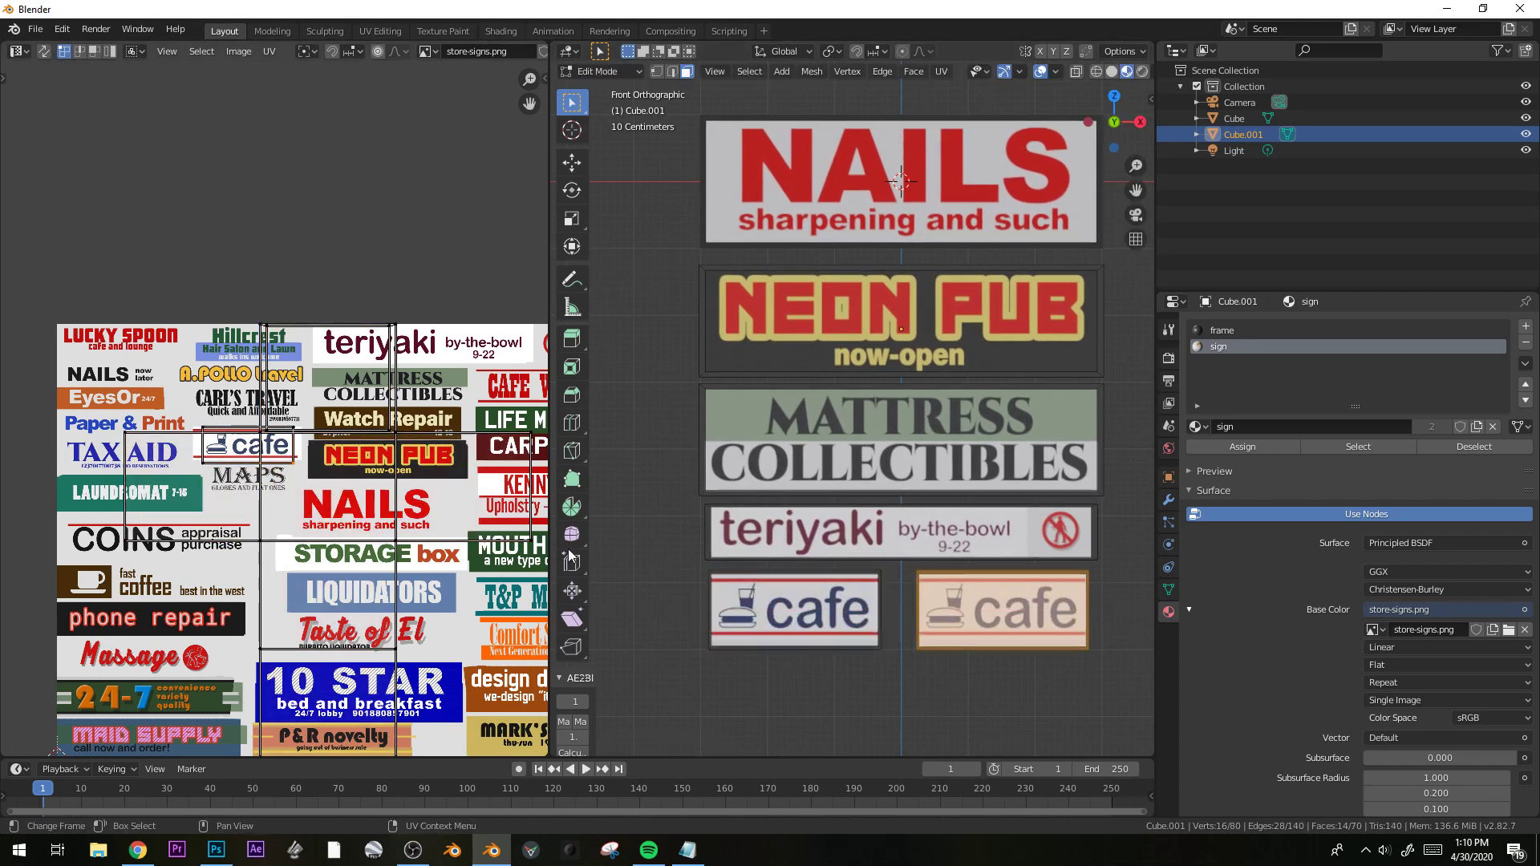
# Select the duplicated small sign's front face and fit its UVs to the 24-7 lettering.
pyautogui.click(1053, 611)
pyautogui.press('a')
pyautogui.press('g')
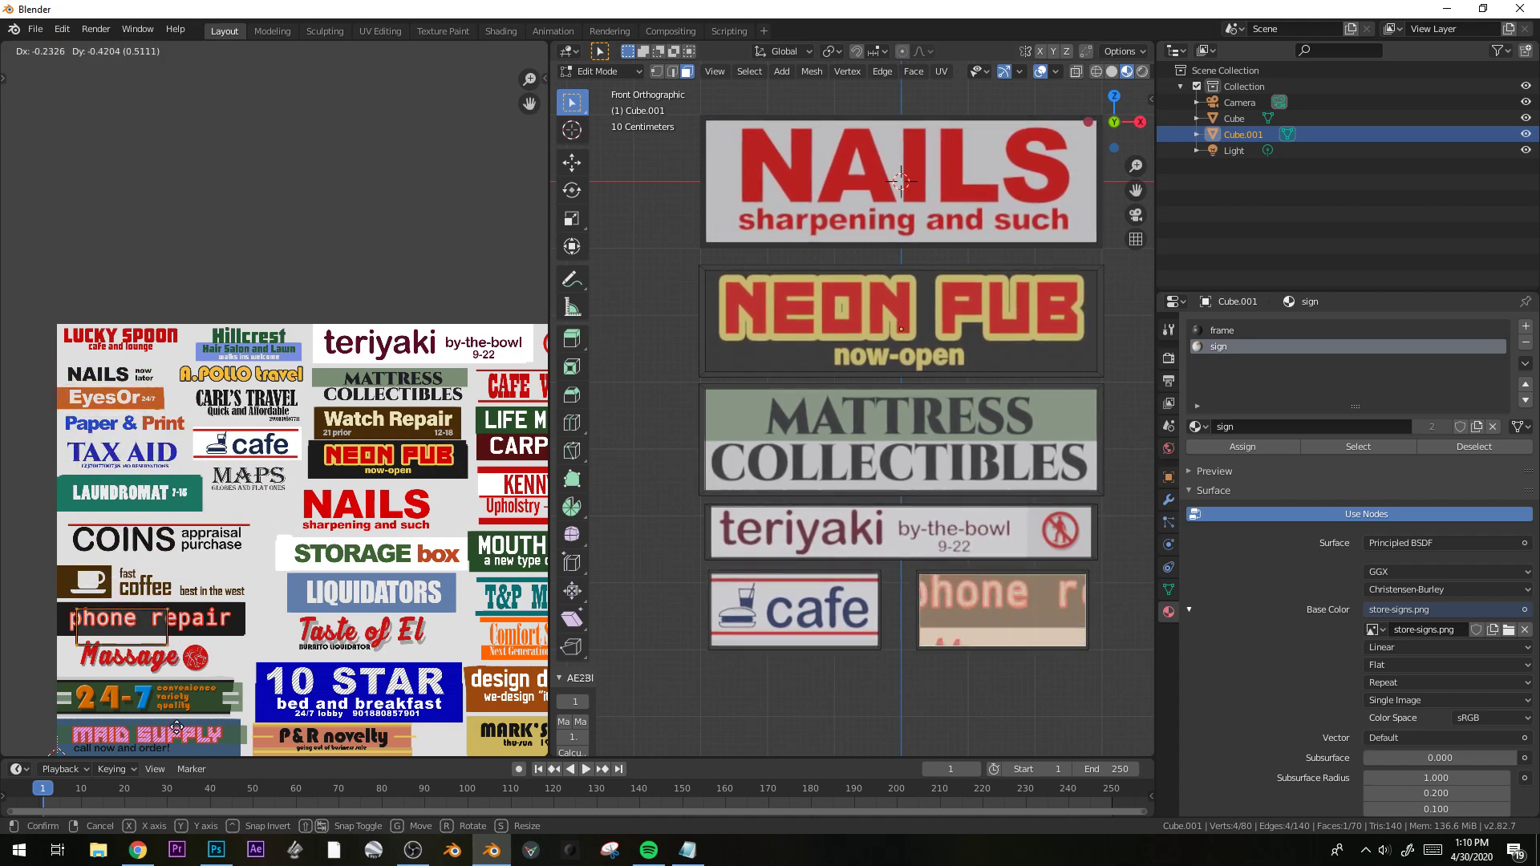
pyautogui.click(166, 81)
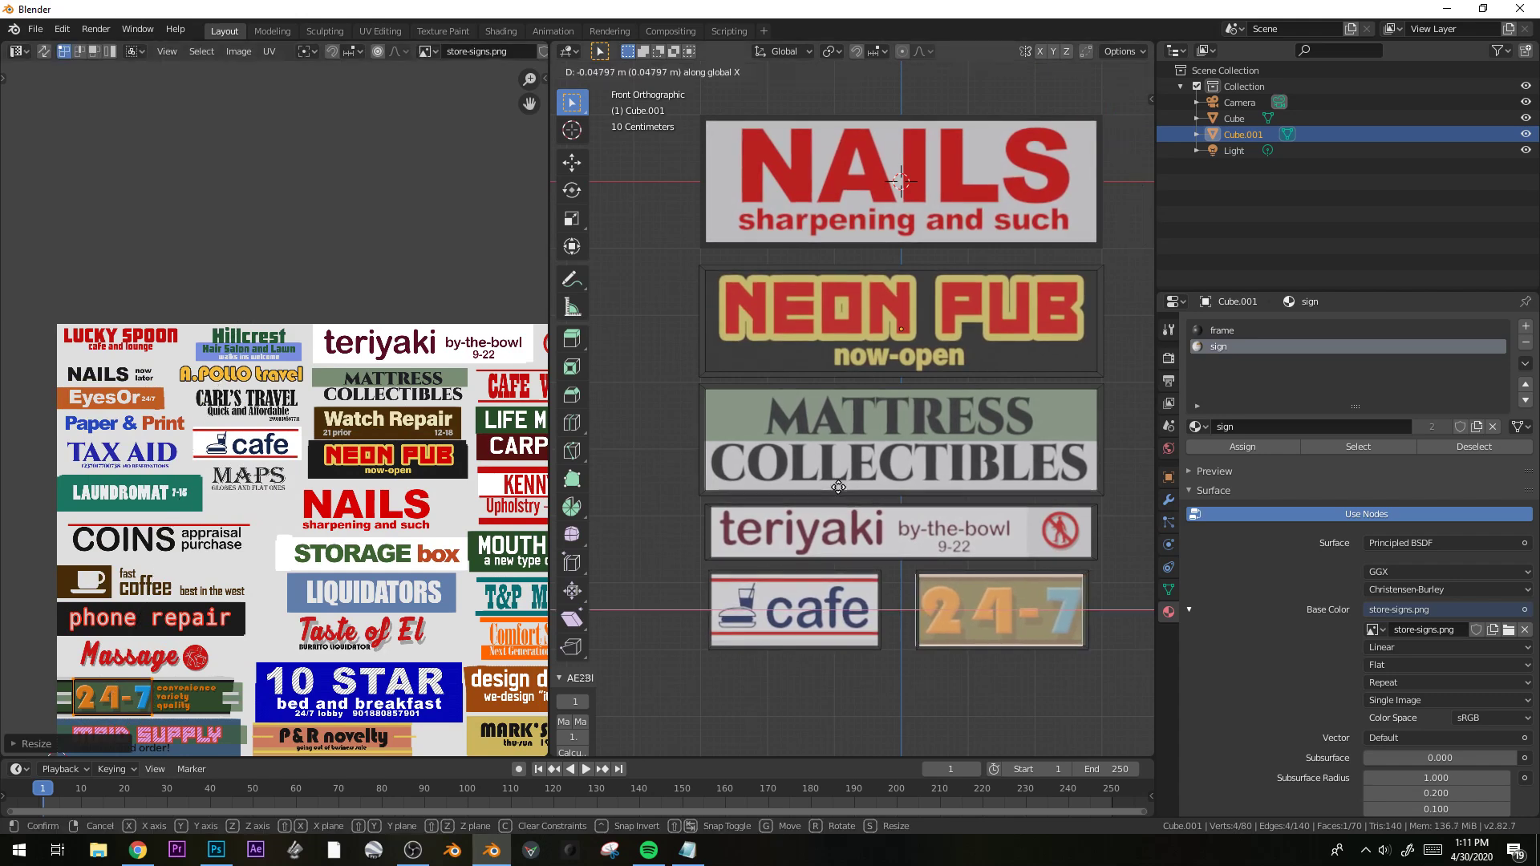
# Join the lower signs and the original NAILS sign into one object.
pyautogui.press('Tab')
pyautogui.scroll(-2, 855, 493)
pyautogui.moveTo(887, 456); pyautogui.dragTo(855, 483, button='middle')
pyautogui.press('Tab')
pyautogui.press('KP_1')
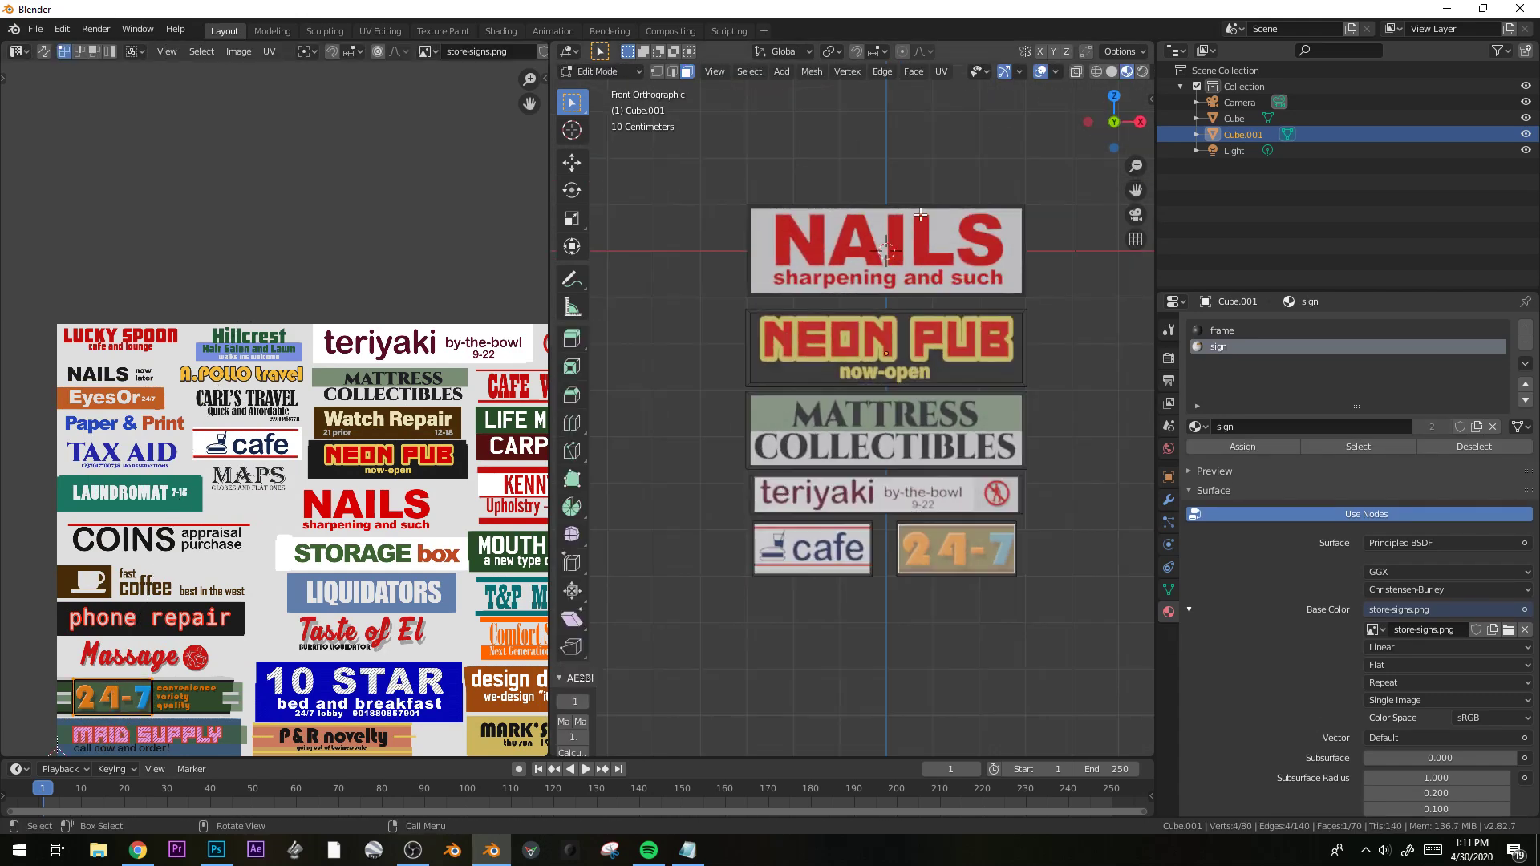
pyautogui.click(908, 199)
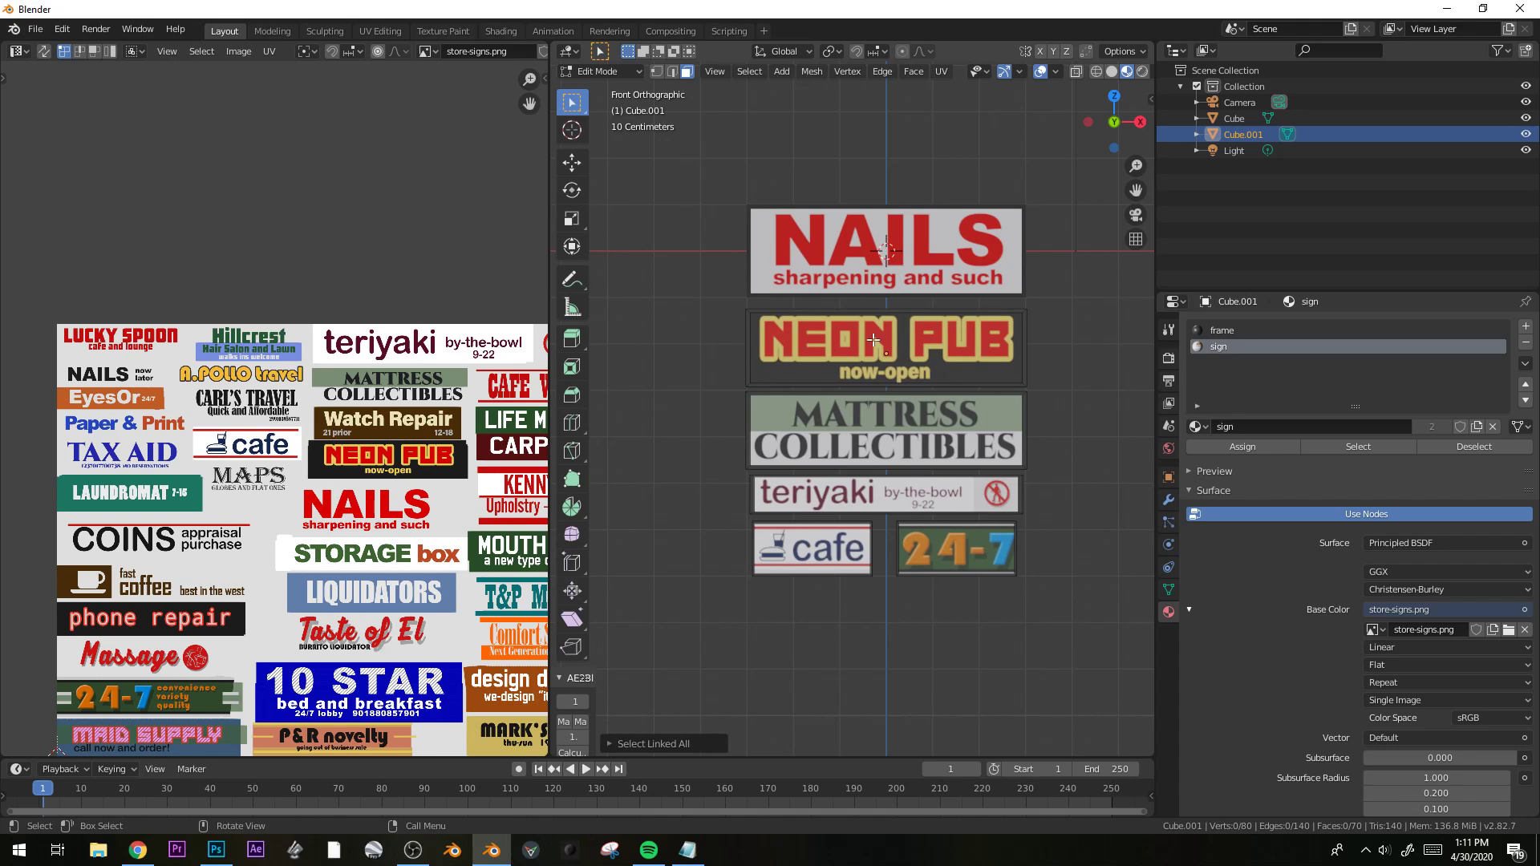
pyautogui.press('Tab')
pyautogui.keyDown('shift'); pyautogui.click(893, 249); pyautogui.keyUp('shift')
pyautogui.hotkey('ctrl', 'j')
# Select the whole linked NEON PUB sign and duplicate it straight up along Z, above the NAILS sign.
pyautogui.press('Tab')
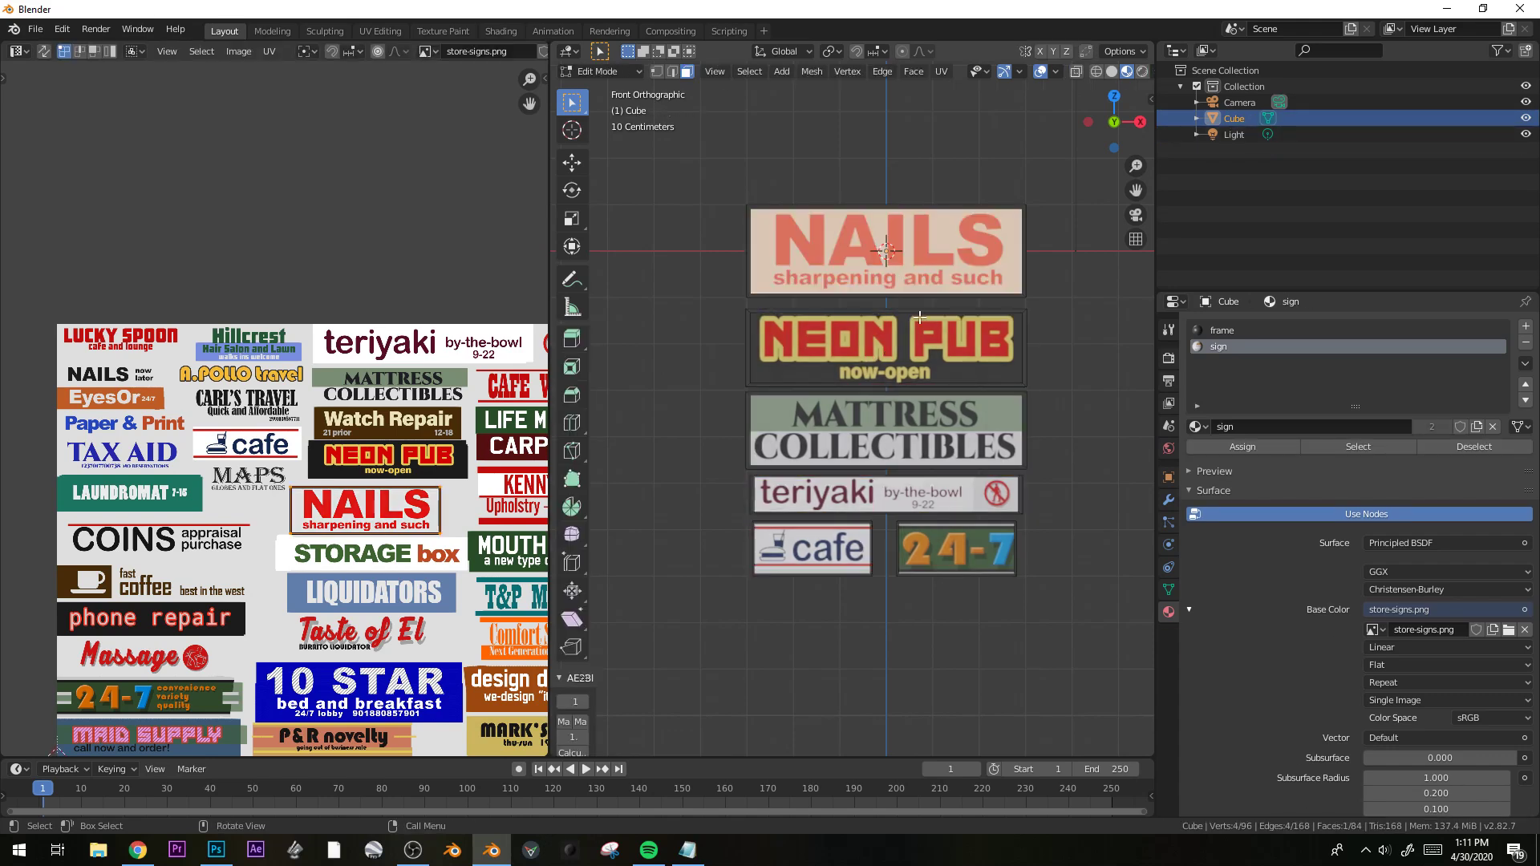
pyautogui.click(922, 341)
pyautogui.hotkey('ctrl', 'l')
pyautogui.hotkey('shift', 'd')
pyautogui.press('z')
pyautogui.click(1058, 313)
pyautogui.keyDown('shift'); pyautogui.moveTo(1058, 313); pyautogui.dragTo(1022, 488, button='middle'); pyautogui.keyUp('shift')
# Select the top sign's front face and move and scale its UVs to fit the LIQUIDATORS artwork.
pyautogui.click(946, 324)
pyautogui.scroll(-1, 265, 414)
pyautogui.press('g')
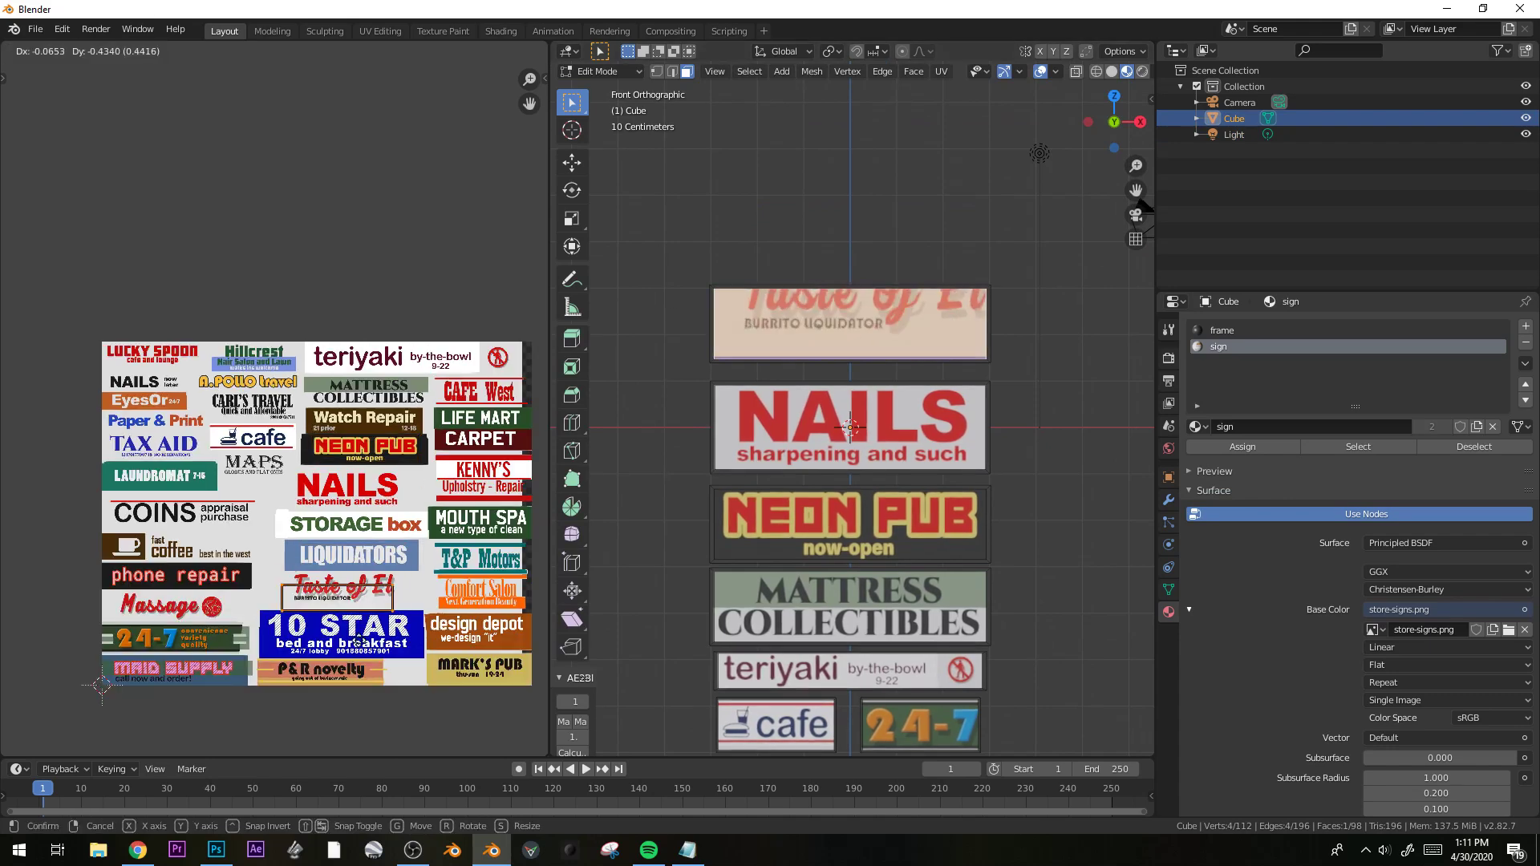
pyautogui.click(375, 599)
pyautogui.scroll(2, 374, 600)
pyautogui.press('s')
pyautogui.click(356, 553)
pyautogui.press('g')
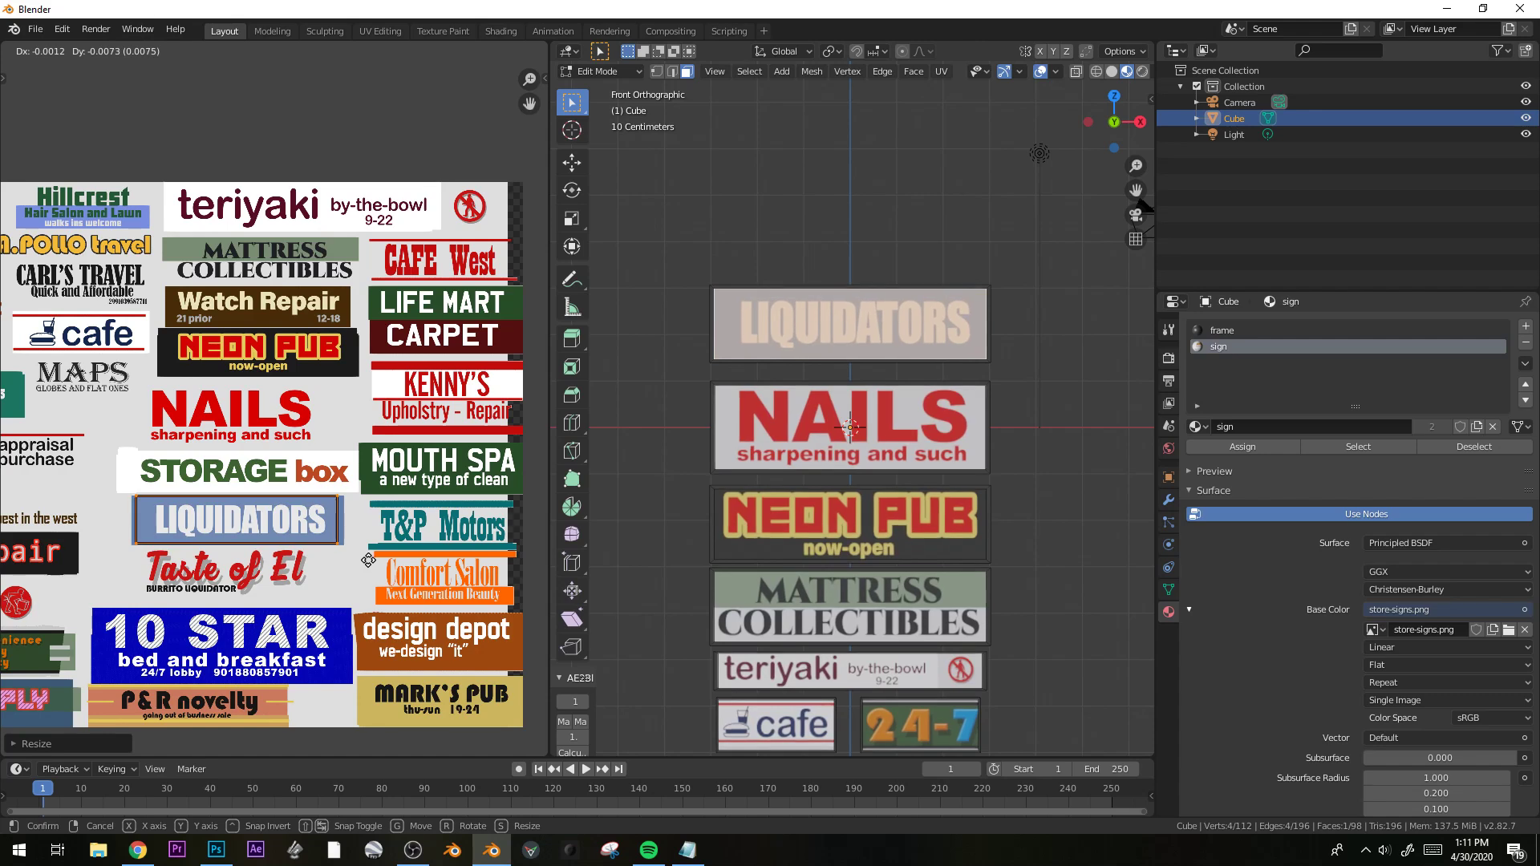
pyautogui.click(388, 559)
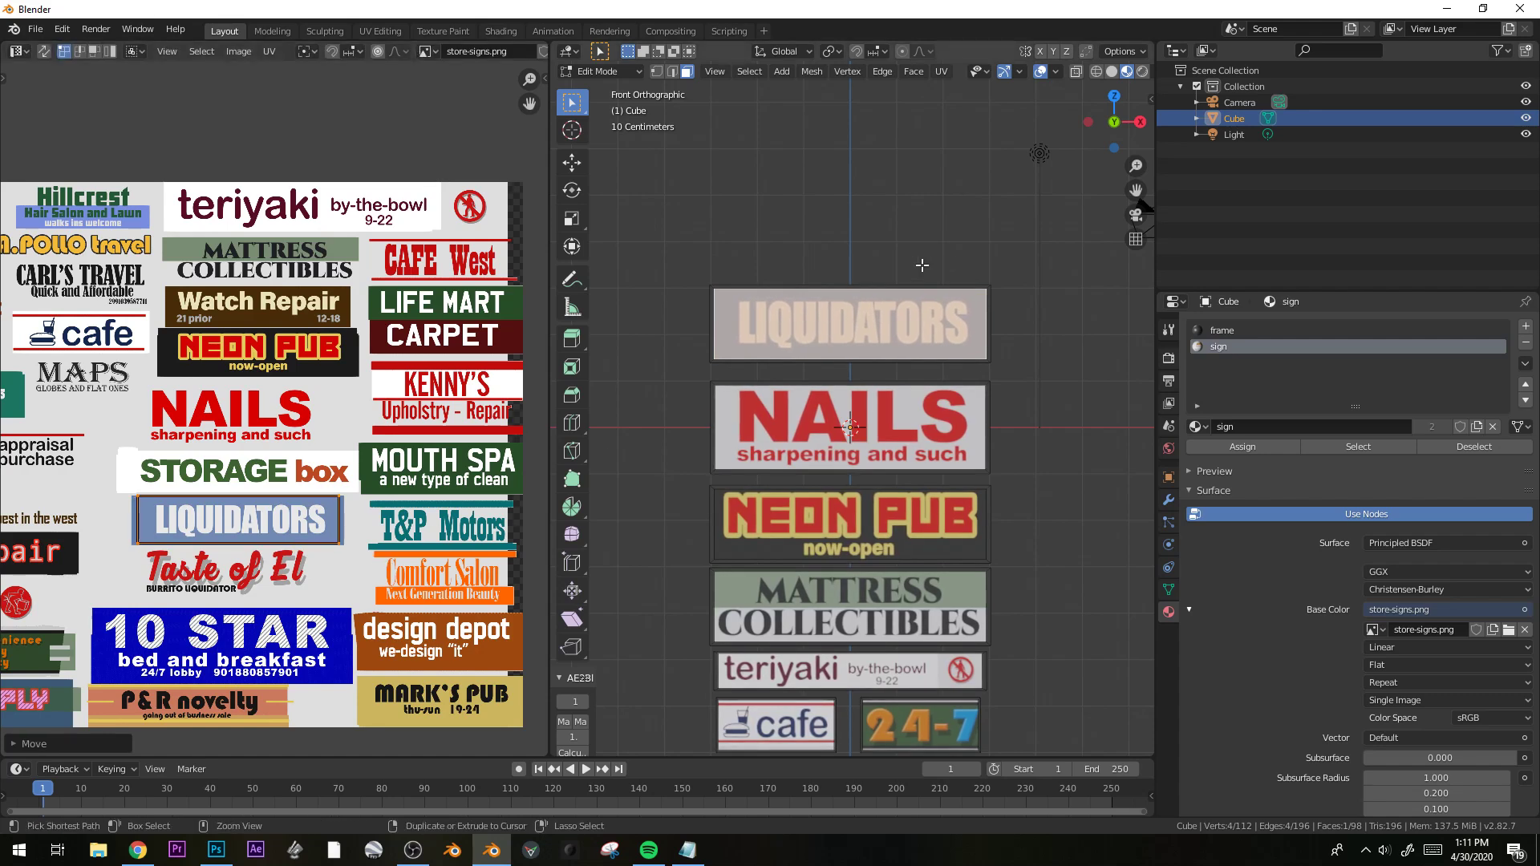
# Cut two vertical edge loops into the LIQUIDATORS sign and scale its middle section to about 0.79 along Z.
pyautogui.click(865, 287)
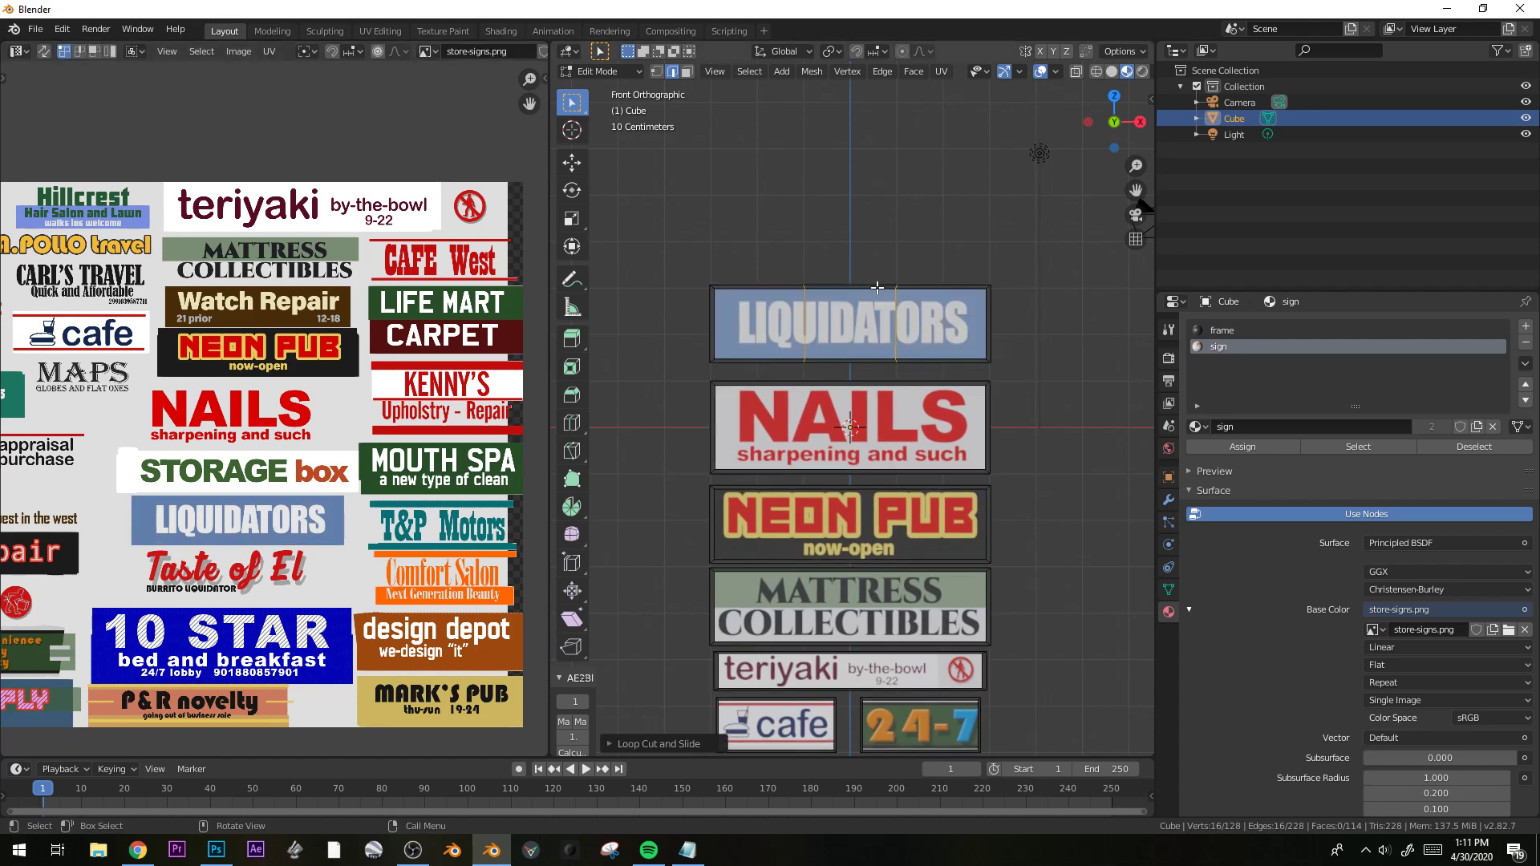
pyautogui.hotkey('ctrl', 'b')
pyautogui.rightClick(980, 312)
pyautogui.press('3')
pyautogui.keyDown('alt'); pyautogui.click(841, 285); pyautogui.keyUp('alt')
pyautogui.press('s')
pyautogui.press('z')
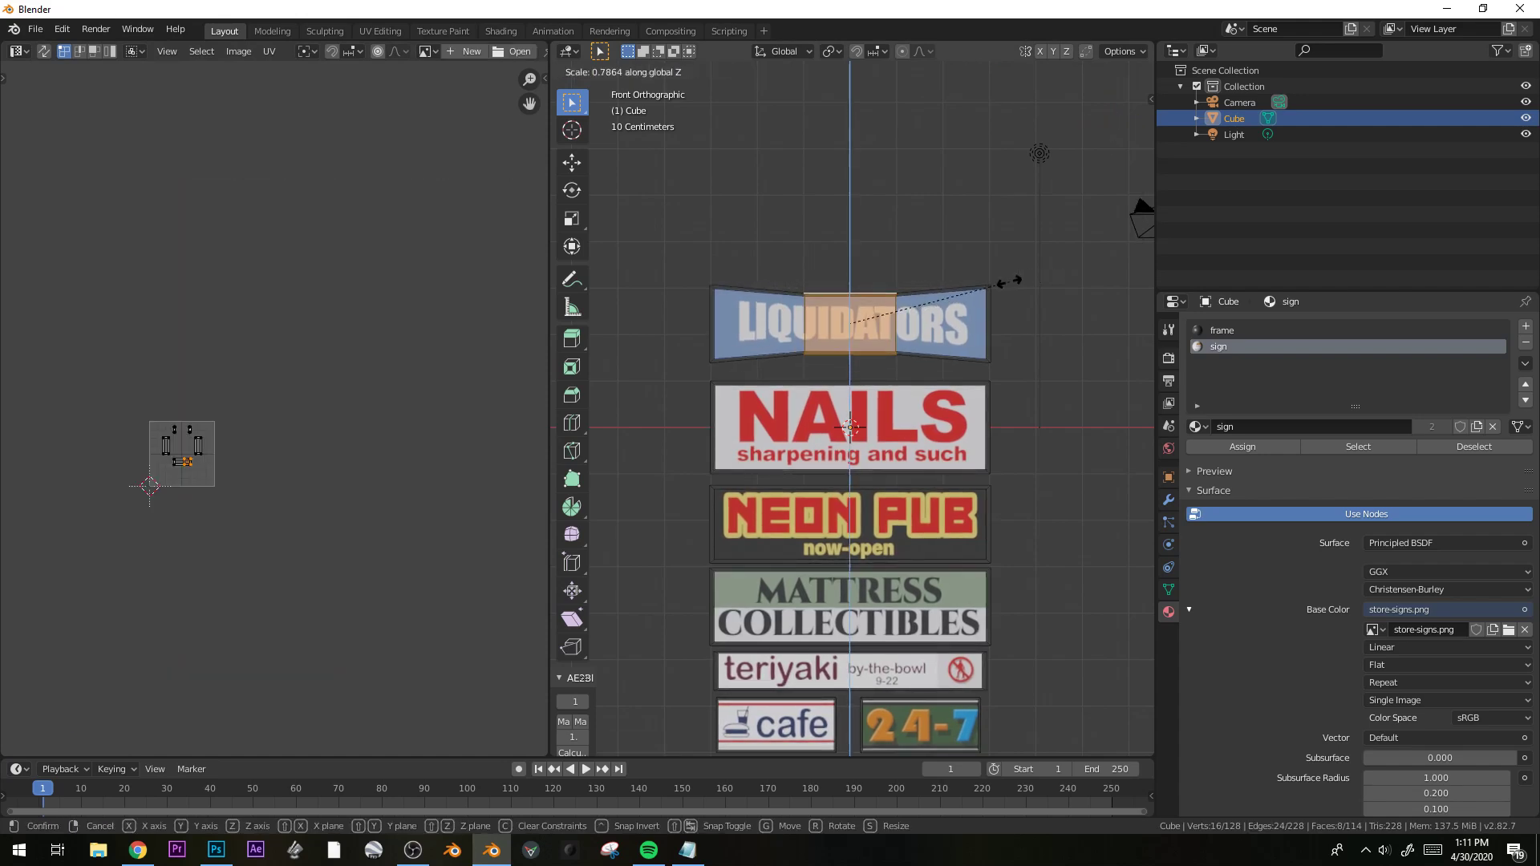
pyautogui.click(1009, 282)
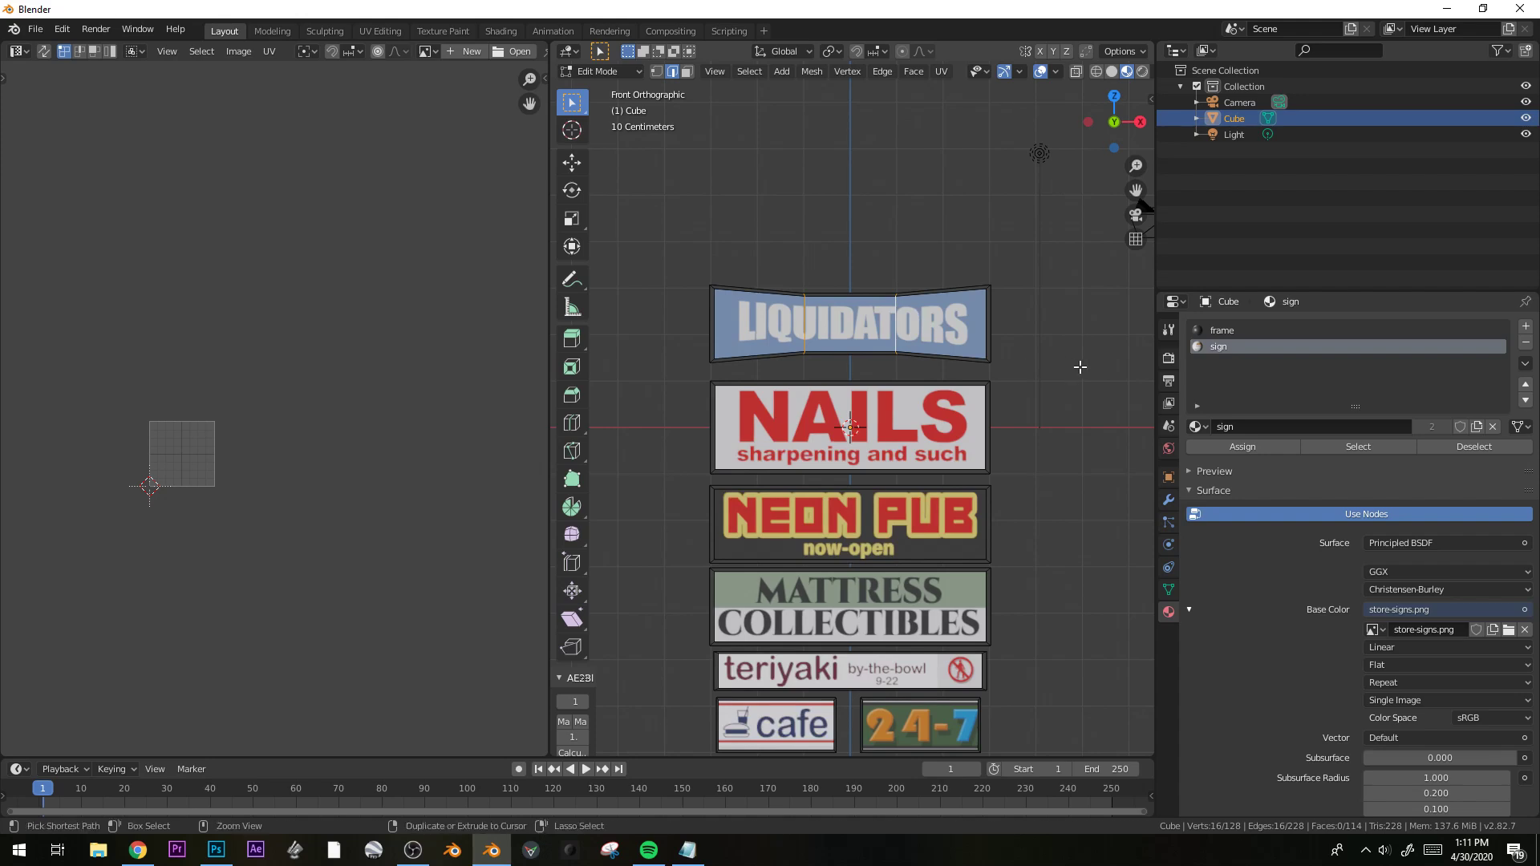
# Bevel the two vertical edge loops of the LIQUIDATORS sign to smooth its pinched outline into a curve.
pyautogui.hotkey('ctrl', 'b')
pyautogui.click(1110, 368)
pyautogui.press('Tab')
pyautogui.hotkey('alt', 'a')
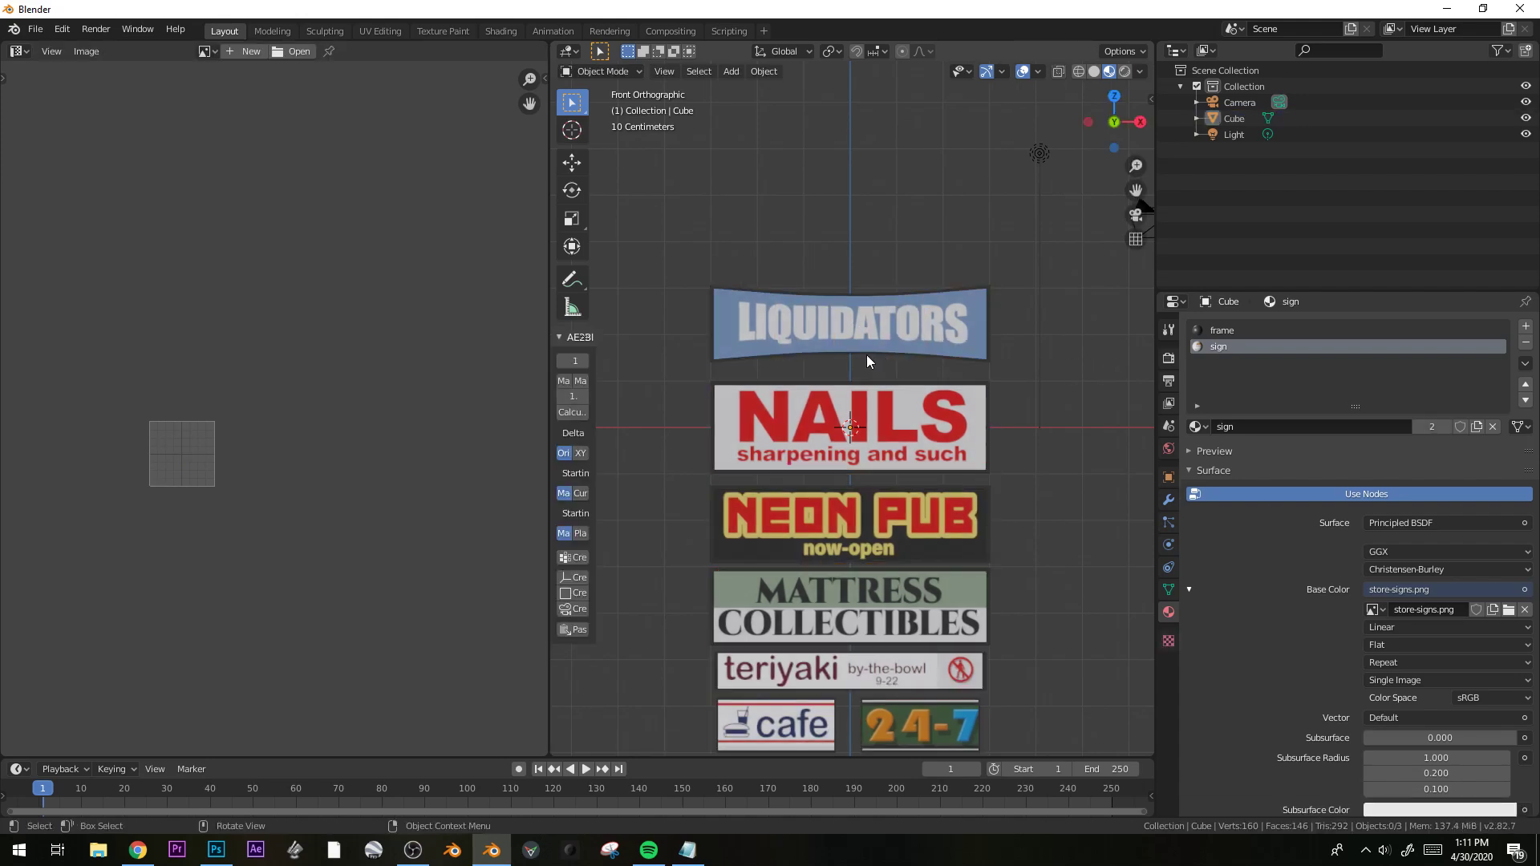
# Select the back vertices of all the signs from the top view and move them backward to deepen the frames.
pyautogui.click(858, 348)
pyautogui.moveTo(858, 348); pyautogui.dragTo(896, 417, button='middle')
pyautogui.press('KP_7')
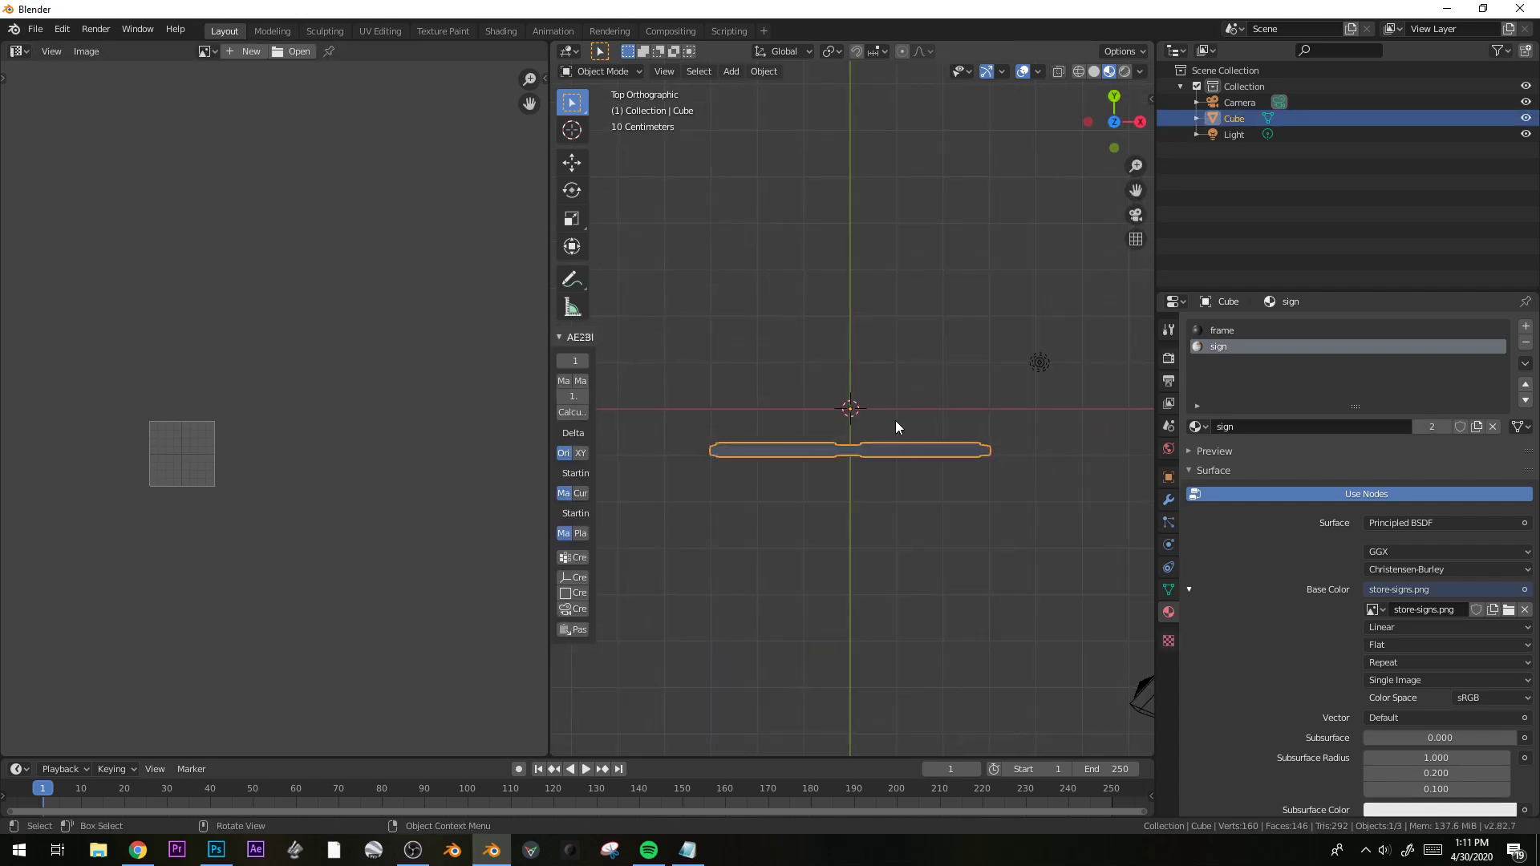
pyautogui.press('Tab')
pyautogui.keyDown('alt'); pyautogui.click(883, 445); pyautogui.keyUp('alt')
pyautogui.scroll(2, 1056, 426)
pyautogui.hotkey('alt', 'a')
pyautogui.moveTo(1107, 409); pyautogui.dragTo(577, 468)
pyautogui.press('g')
pyautogui.click(839, 529)
pyautogui.moveTo(839, 530); pyautogui.dragTo(973, 516, button='middle')
pyautogui.press('Tab')
pyautogui.press('KP_7')
pyautogui.press('KP_1')
pyautogui.scroll(3, 970, 506)
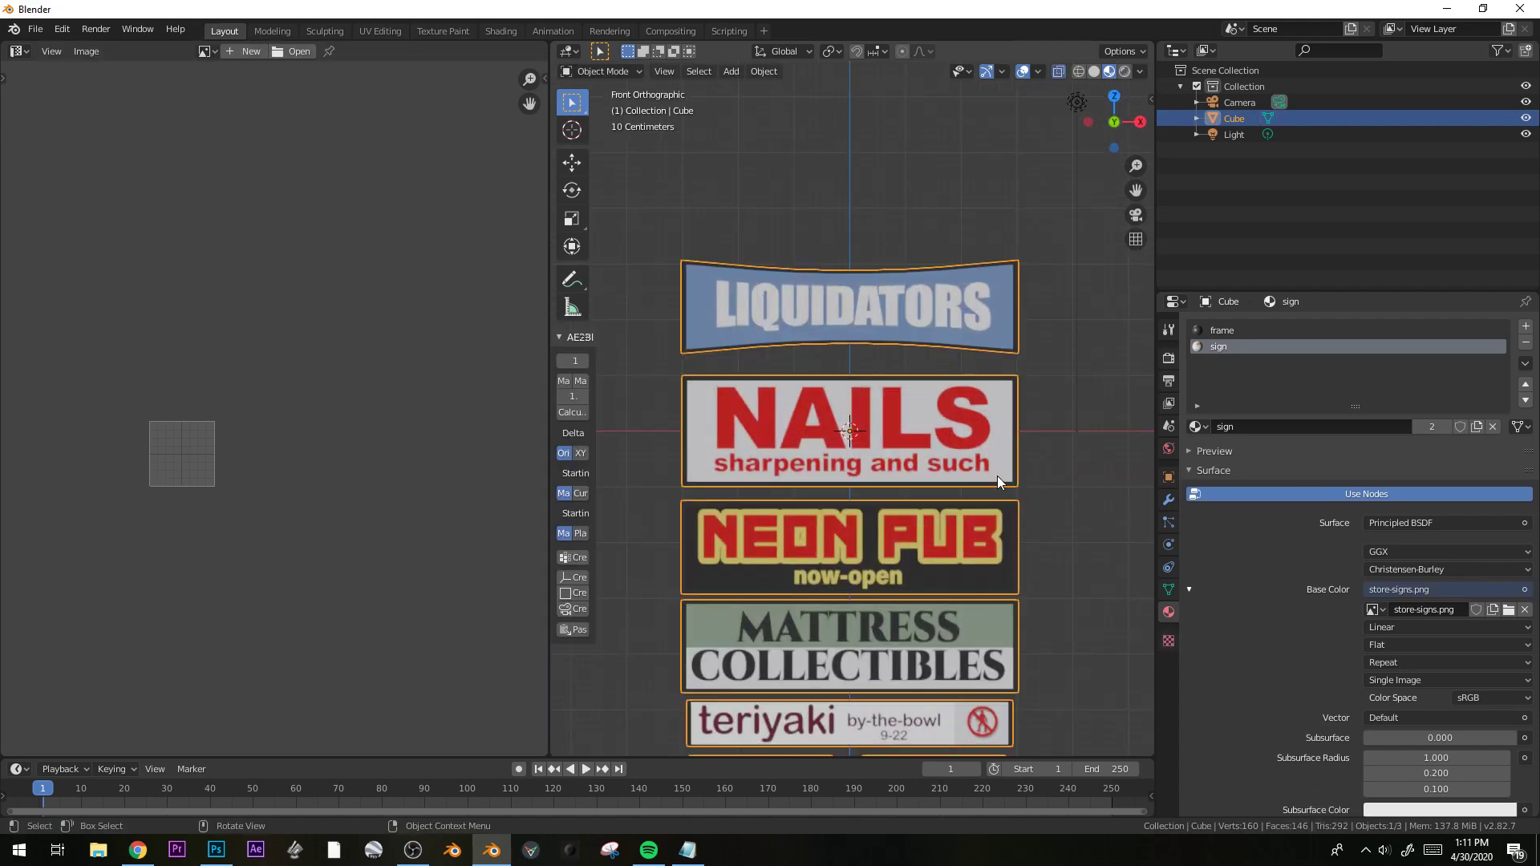
# Select the whole linked NAILS sign and duplicate it along X to the right of the sign column.
pyautogui.scroll(-1, 997, 475)
pyautogui.press('Tab')
pyautogui.click(990, 449)
pyautogui.hotkey('ctrl', 'l')
pyautogui.keyDown('shift'); pyautogui.moveTo(761, 529); pyautogui.dragTo(652, 536, button='middle'); pyautogui.keyUp('shift')
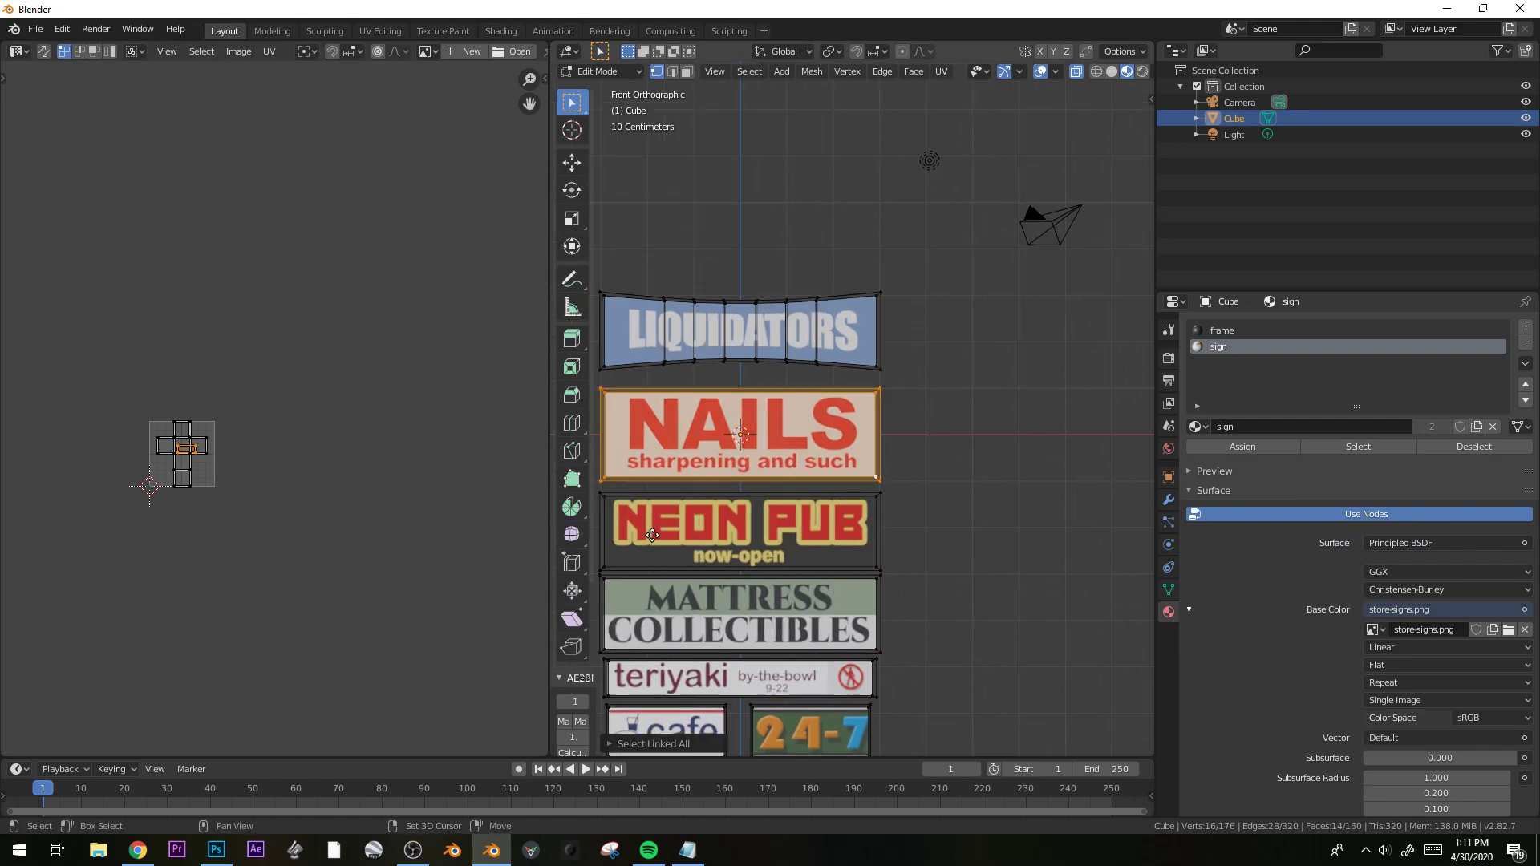
pyautogui.hotkey('shift', 'd')
pyautogui.press('x')
pyautogui.click(973, 540)
# Separate the duplicated NAILS sign into its own object and select it in Object Mode.
pyautogui.press('p')
pyautogui.click(974, 535)
pyautogui.press('Tab')
pyautogui.click(1023, 468)
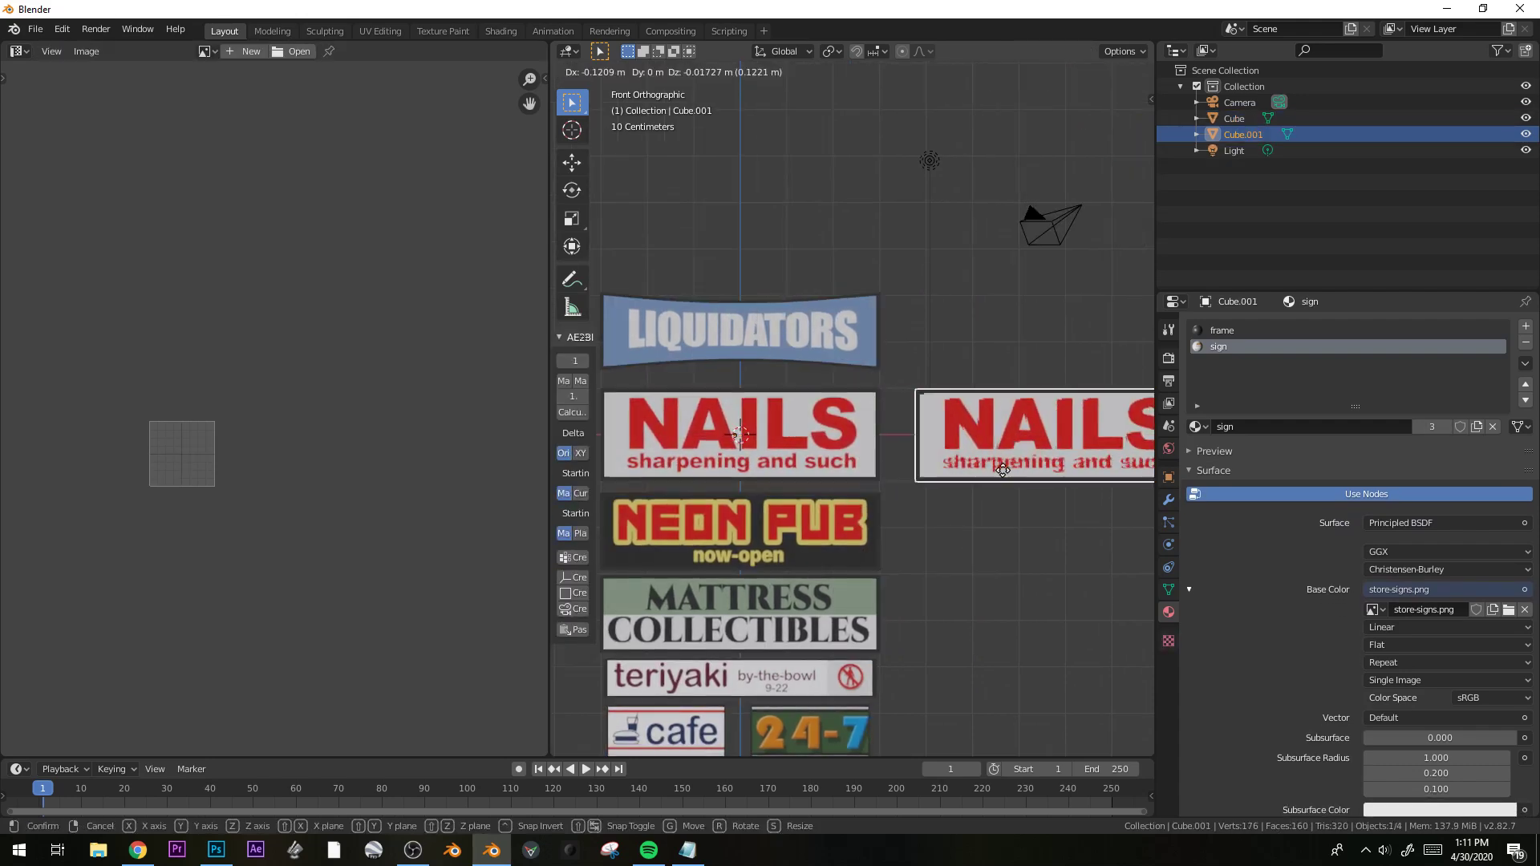
pyautogui.keyDown('shift'); pyautogui.moveTo(1030, 531); pyautogui.dragTo(889, 536, button='middle'); pyautogui.keyUp('shift')
pyautogui.scroll(1, 887, 435)
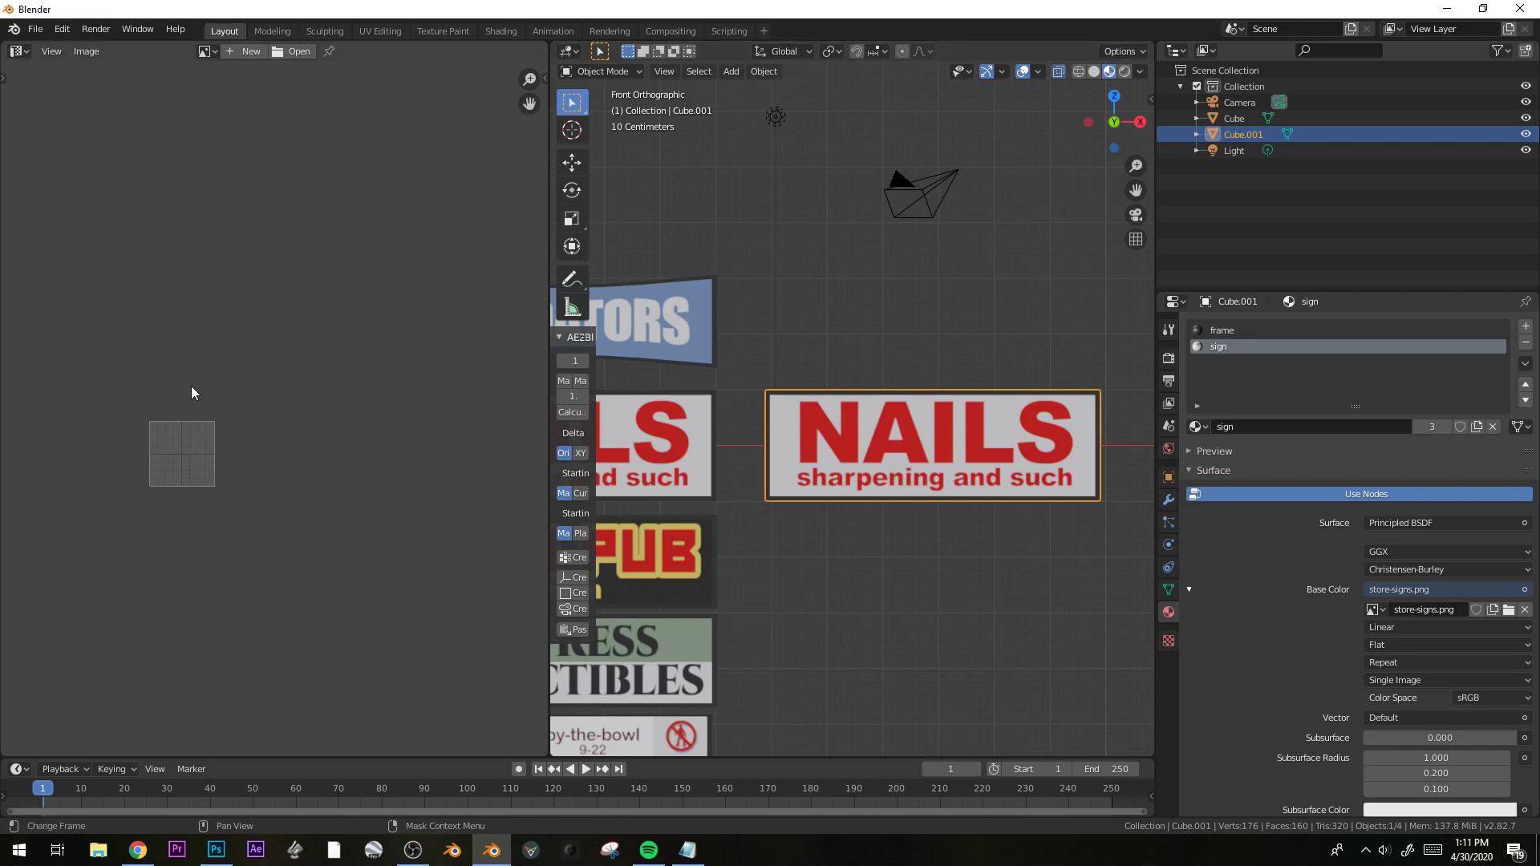
pyautogui.keyDown('shift'); pyautogui.moveTo(632, 566); pyautogui.dragTo(962, 497, button='middle'); pyautogui.keyUp('shift')
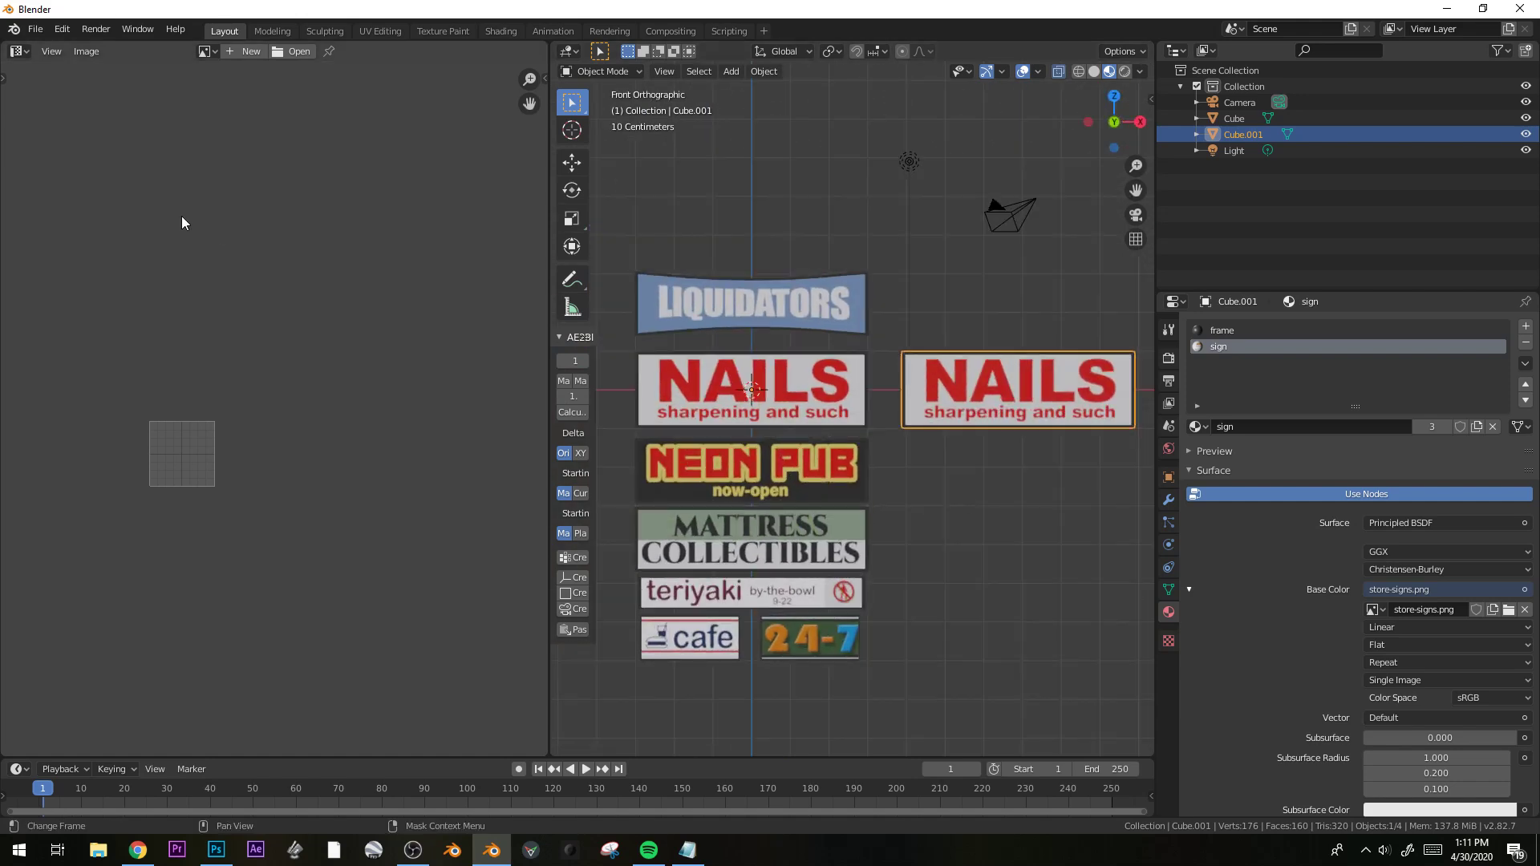
# Show the sign material in the Shader Editor, hide the sidebar and move the image texture node away from the Principled BSDF.
pyautogui.click(18, 51)
pyautogui.click(70, 163)
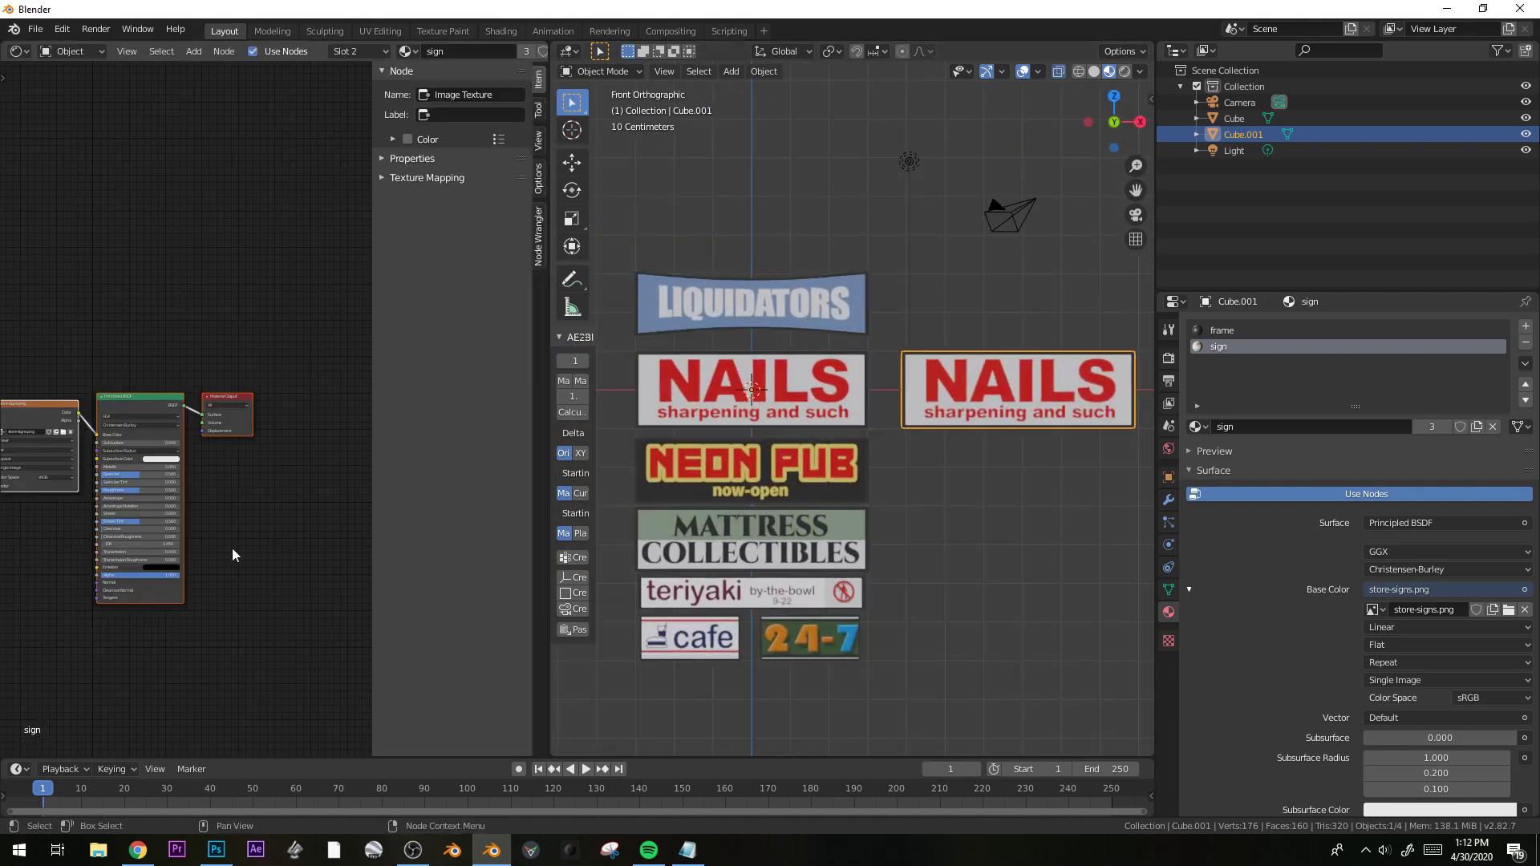
pyautogui.moveTo(368, 497); pyautogui.dragTo(539, 491)
pyautogui.click(238, 383)
pyautogui.moveTo(237, 383); pyautogui.dragTo(146, 300)
pyautogui.scroll(3, 181, 519)
# Add a Gradient Texture node below the image texture and move the Material Output farther from the Principled BSDF.
pyautogui.hotkey('shift', 'a')
pyautogui.click(158, 401)
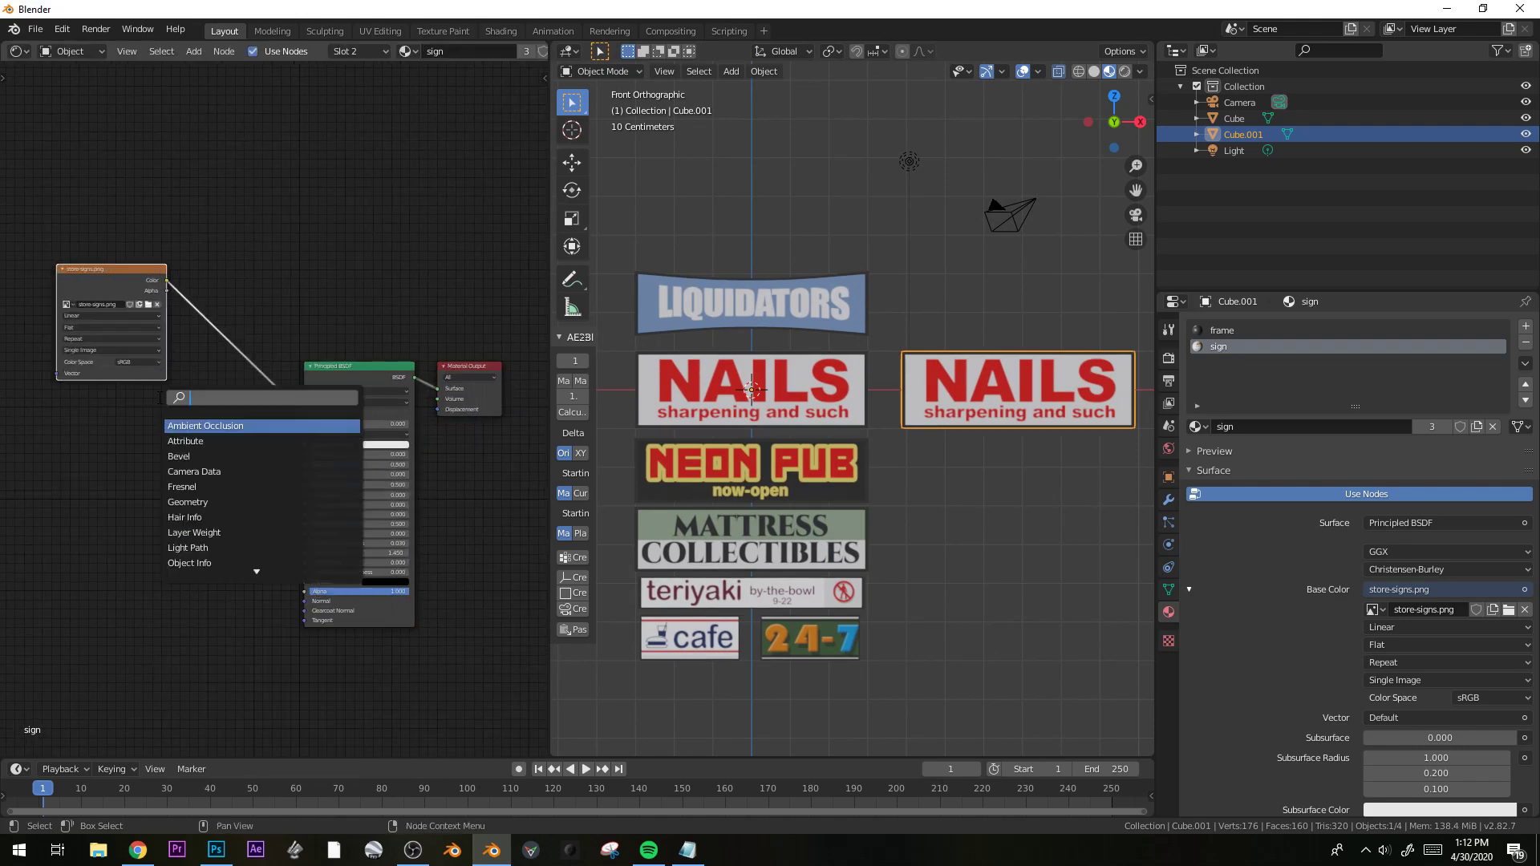
pyautogui.write('gradie')
pyautogui.press('Return')
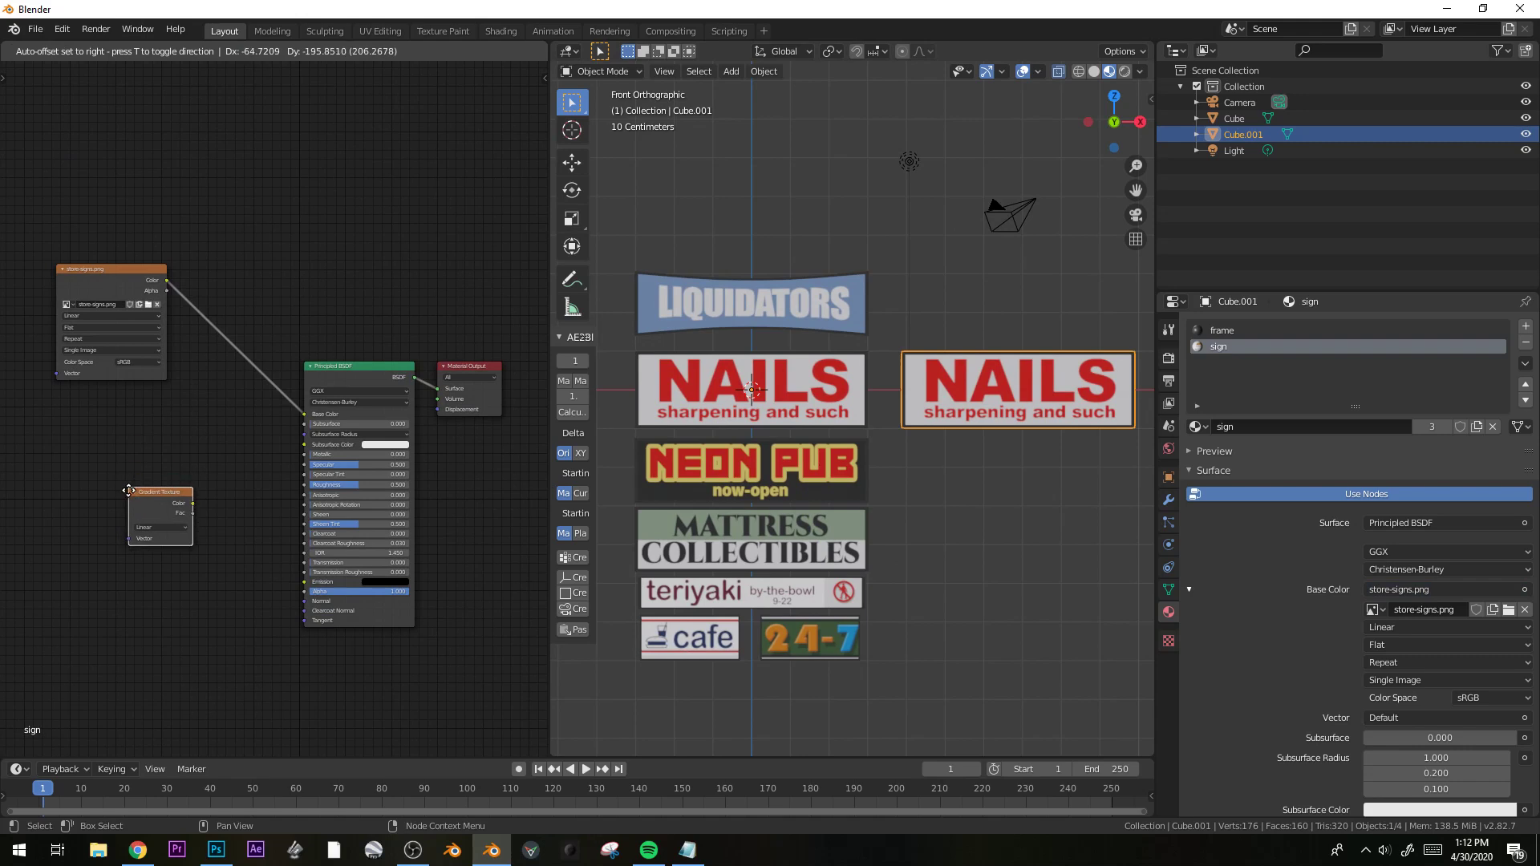
pyautogui.click(137, 490)
pyautogui.moveTo(268, 643); pyautogui.dragTo(313, 527, button='middle')
pyautogui.press('Home')
pyautogui.moveTo(457, 339); pyautogui.dragTo(513, 296)
# Select the point light and move it to a new position near the separate NAILS sign.
pyautogui.moveTo(921, 427); pyautogui.dragTo(989, 402, button='middle')
pyautogui.scroll(3, 989, 403)
pyautogui.click(874, 204)
pyautogui.press('g')
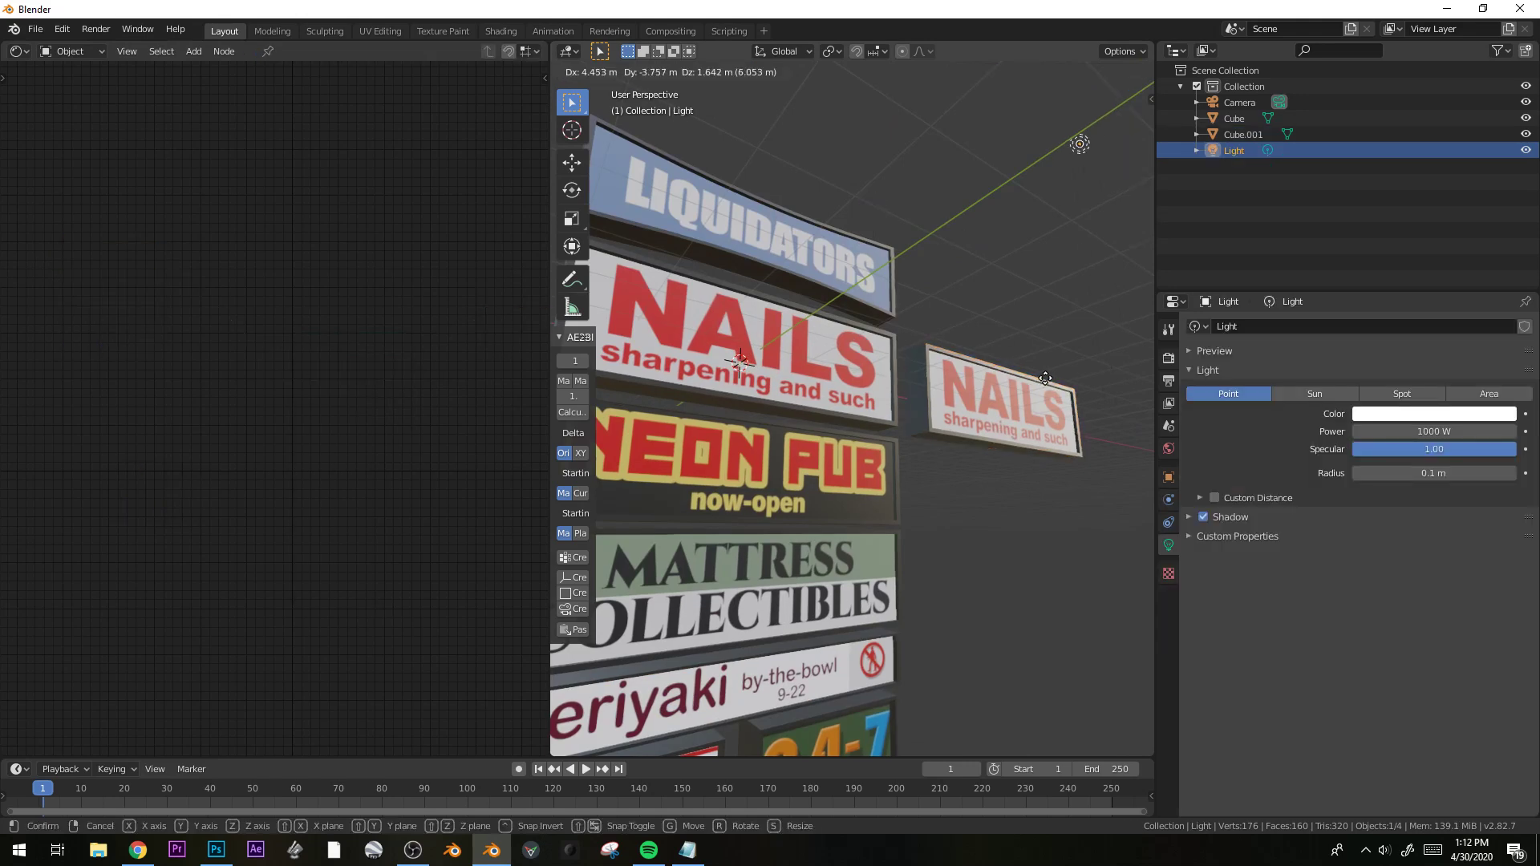
pyautogui.click(1076, 144)
# Switch the viewport to rendered shading, hide the overlays and show the render properties.
pyautogui.press('z')
pyautogui.click(1048, 284)
pyautogui.hotkey('alt', 'shift', 'z')
pyautogui.click(1169, 359)
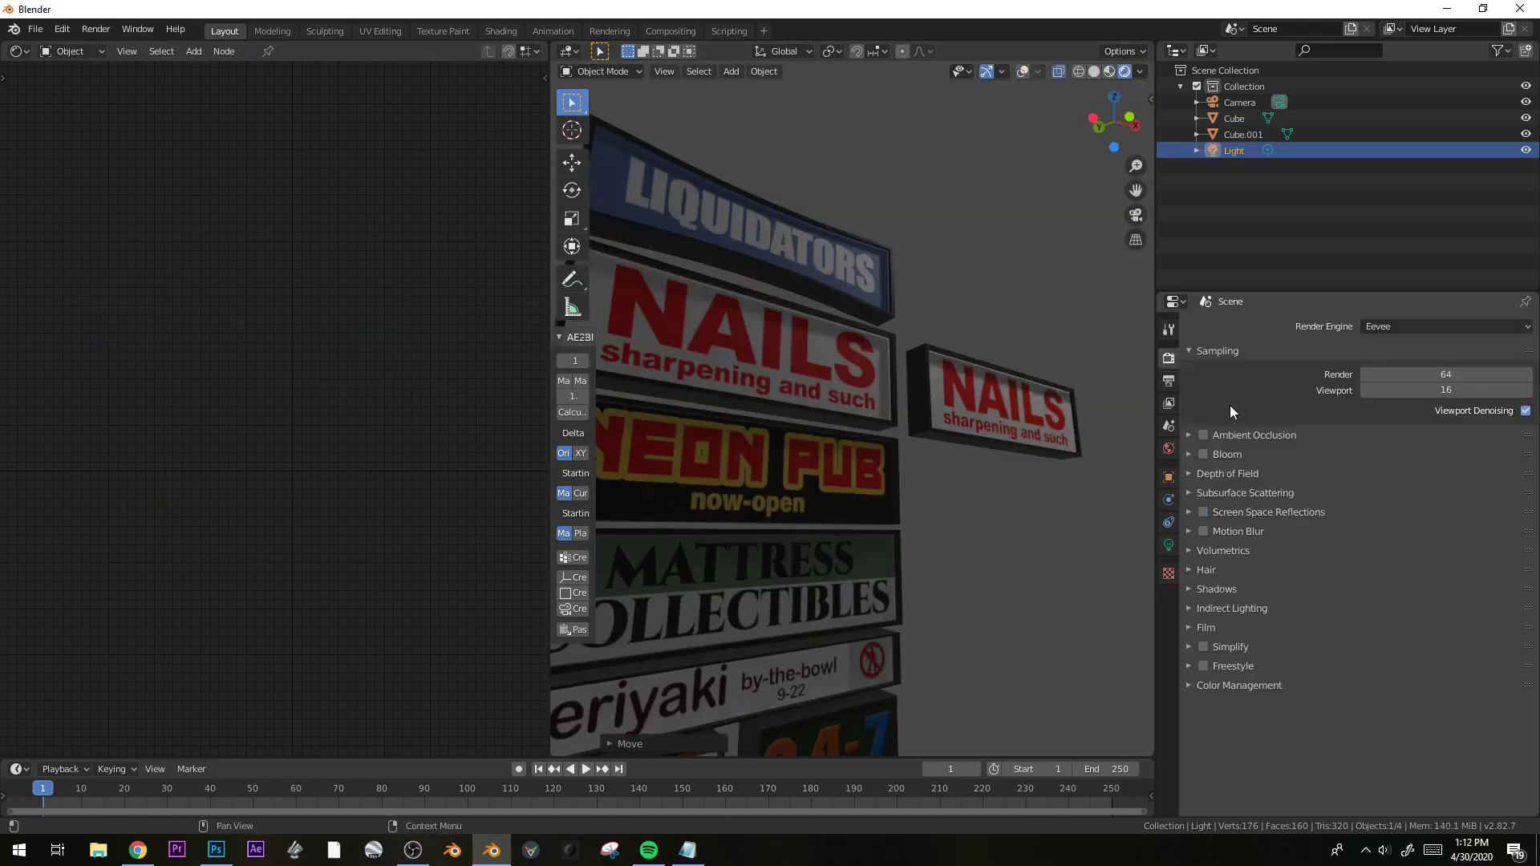
# Reposition the point light so it shines on the front of the separate NAILS sign.
pyautogui.press('g')
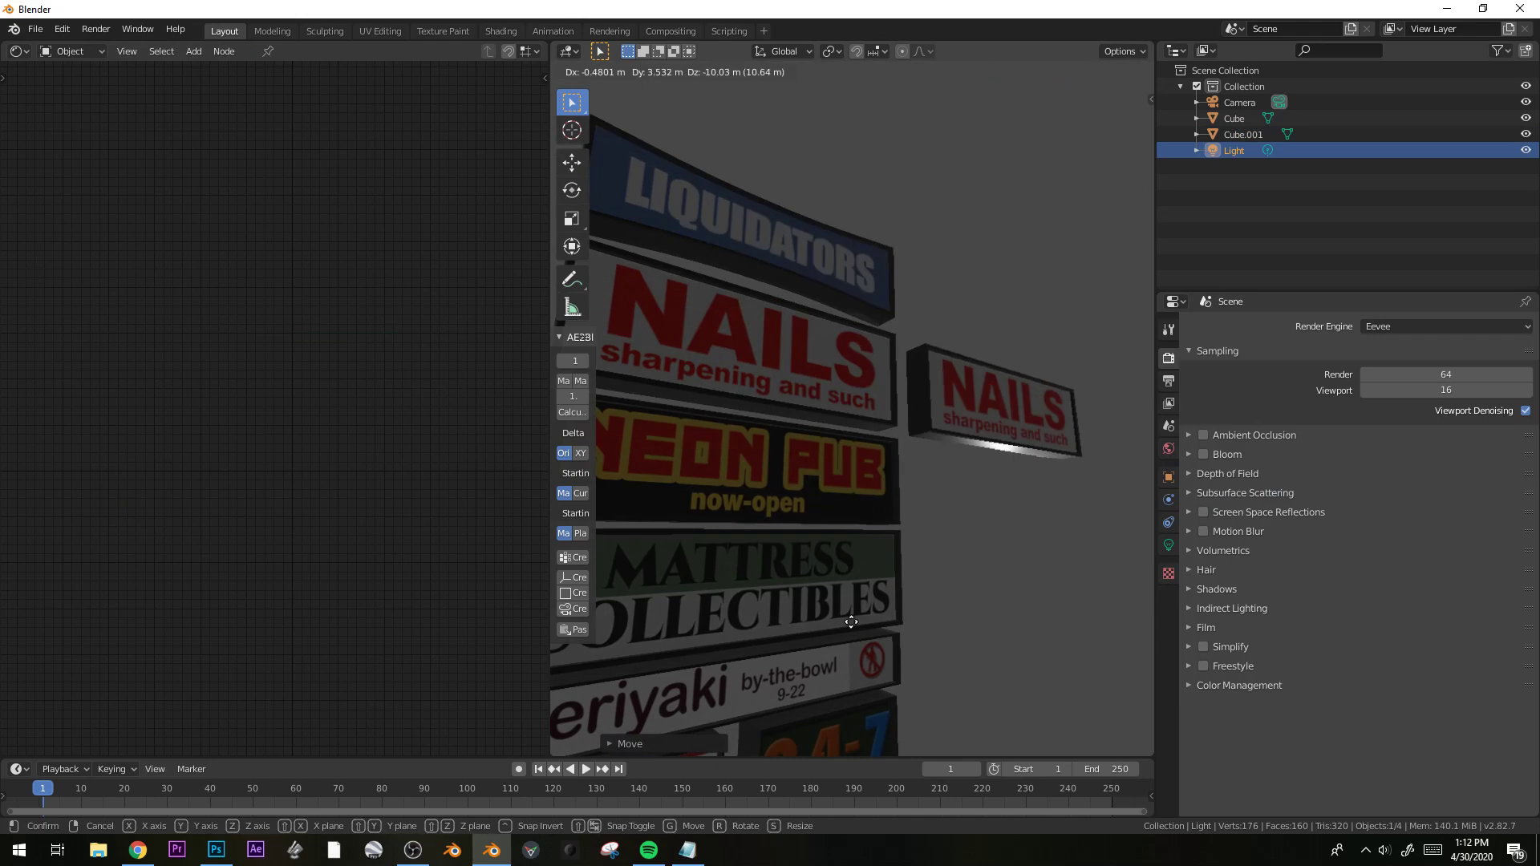
pyautogui.press('z')
pyautogui.click(989, 653)
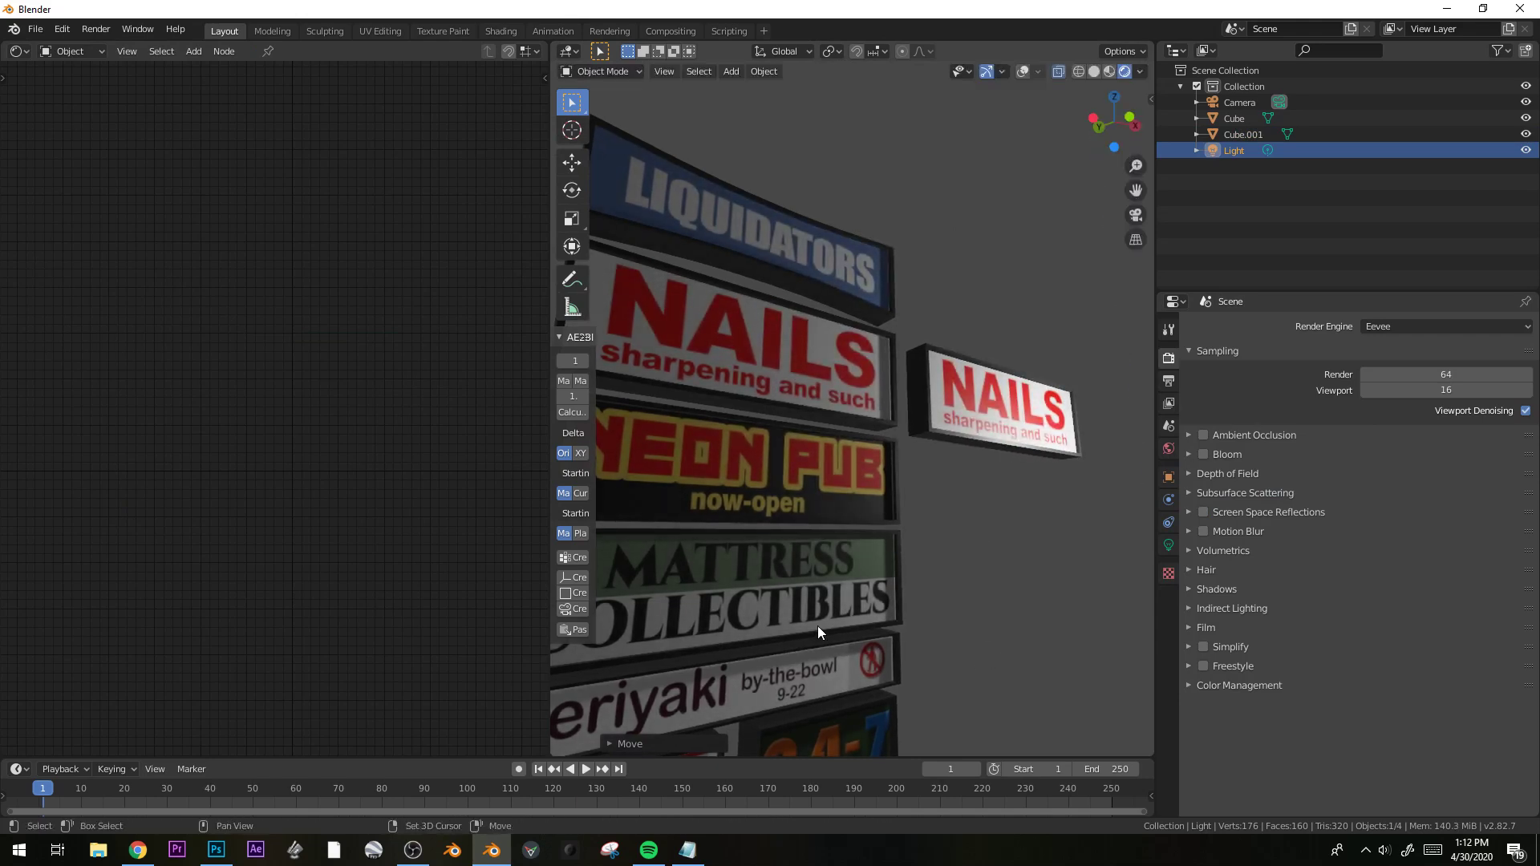
# Select the sign column and add an Emission shader above the Principled BSDF in its sign material.
pyautogui.keyDown('shift'); pyautogui.moveTo(722, 620); pyautogui.dragTo(921, 396, button='middle'); pyautogui.keyUp('shift')
pyautogui.click(921, 396)
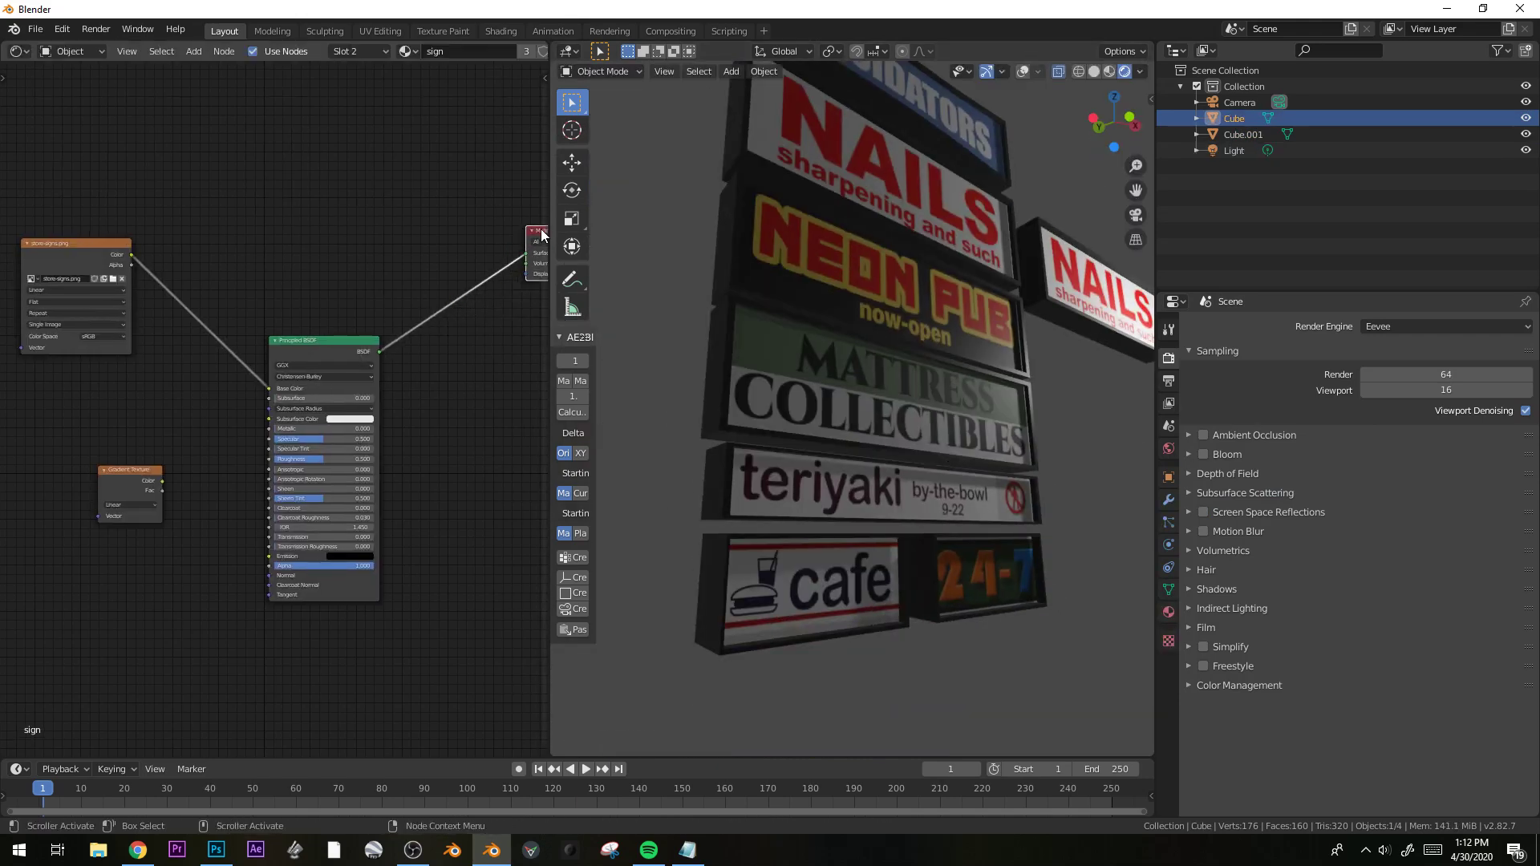
pyautogui.hotkey('shift', 'a')
pyautogui.moveTo(301, 284)
pyautogui.click(449, 316)
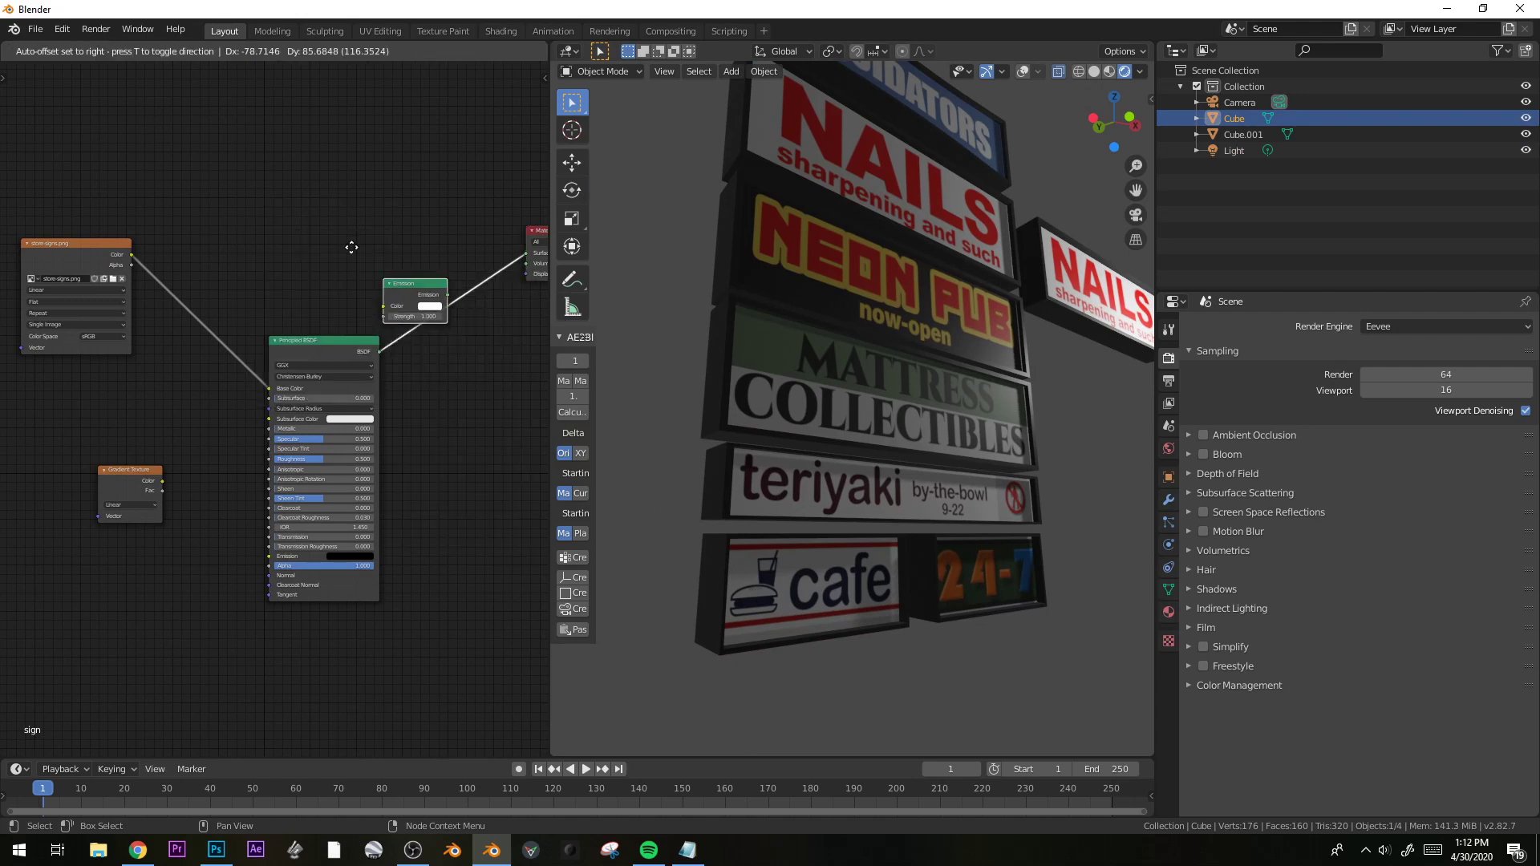
pyautogui.click(291, 223)
# Add a Mix Shader before the Material Output, mixing Emission in the first shader input with Principled BSDF in the second.
pyautogui.hotkey('shift', 'a')
pyautogui.moveTo(425, 249)
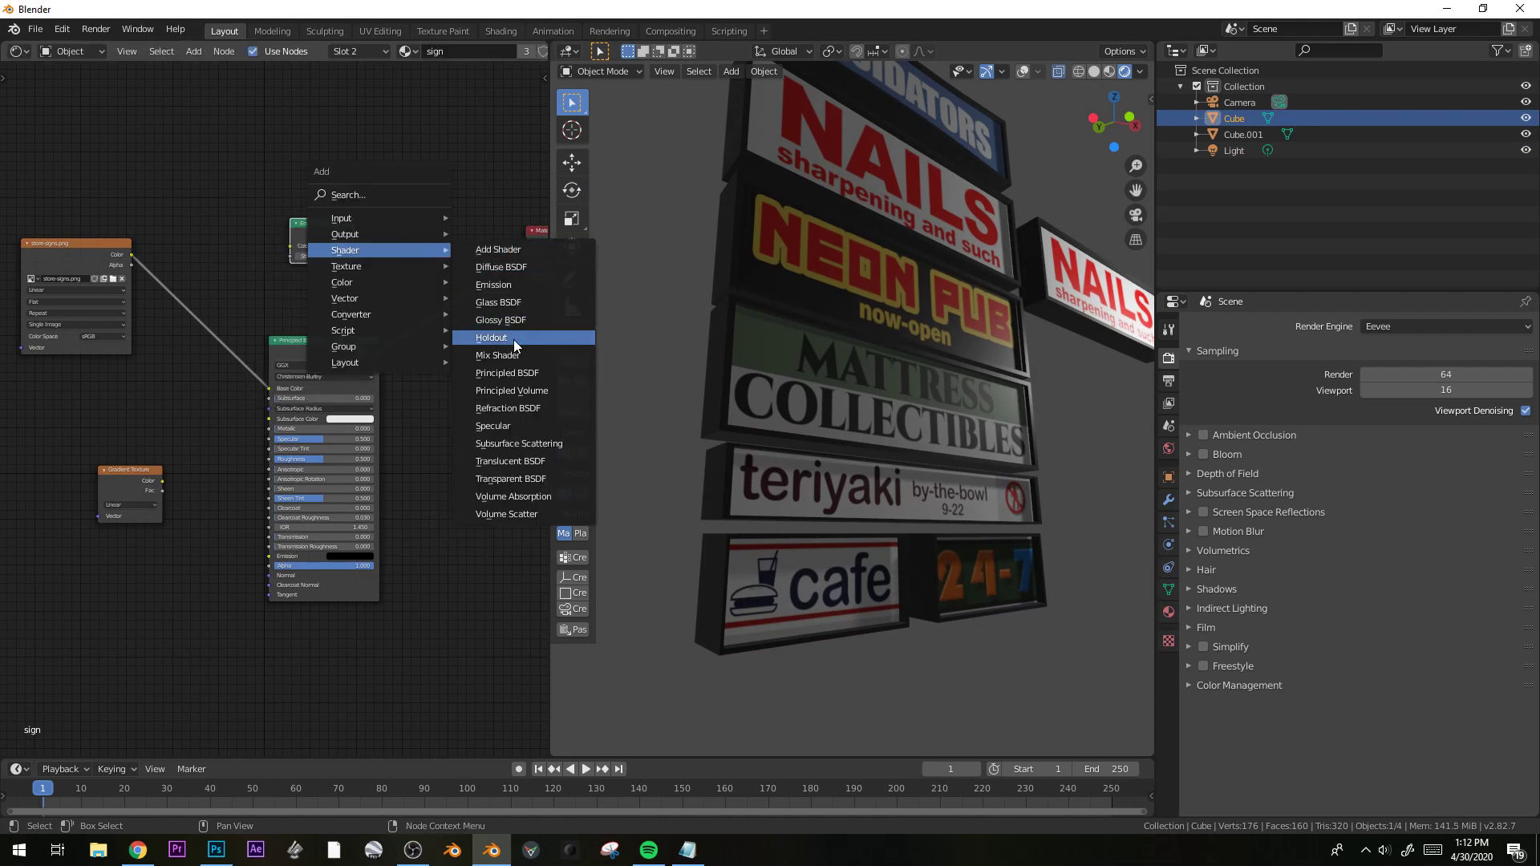
pyautogui.click(493, 338)
pyautogui.click(403, 251)
pyautogui.moveTo(355, 234); pyautogui.dragTo(425, 321)
pyautogui.scroll(1, 437, 401)
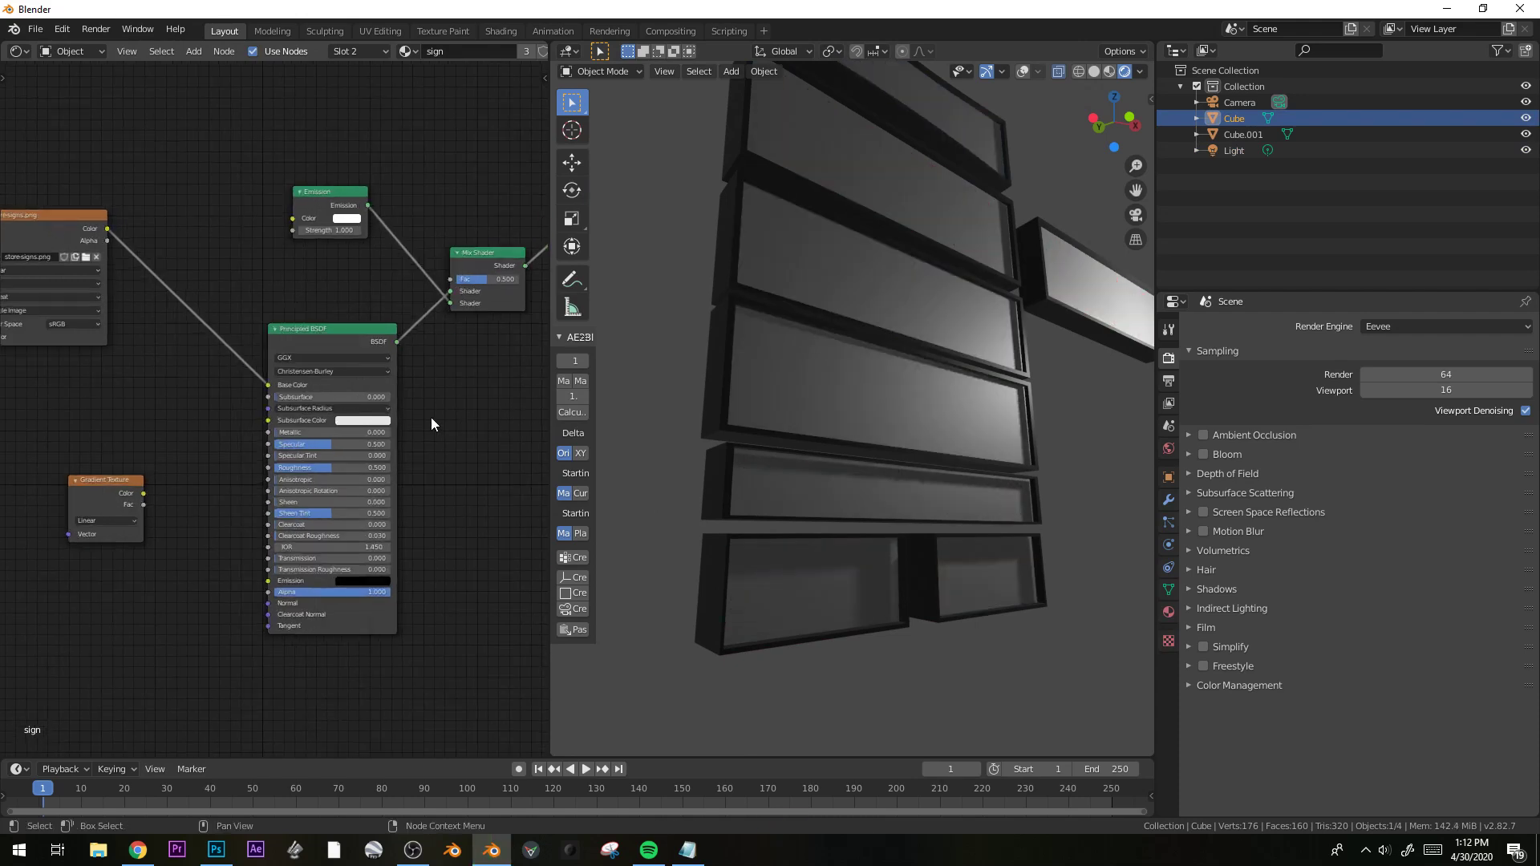
# Set the Principled BSDF roughness of the sign material to about 0.014.
pyautogui.moveTo(322, 468); pyautogui.dragTo(276, 467)
pyautogui.moveTo(773, 474); pyautogui.dragTo(800, 491, button='middle')
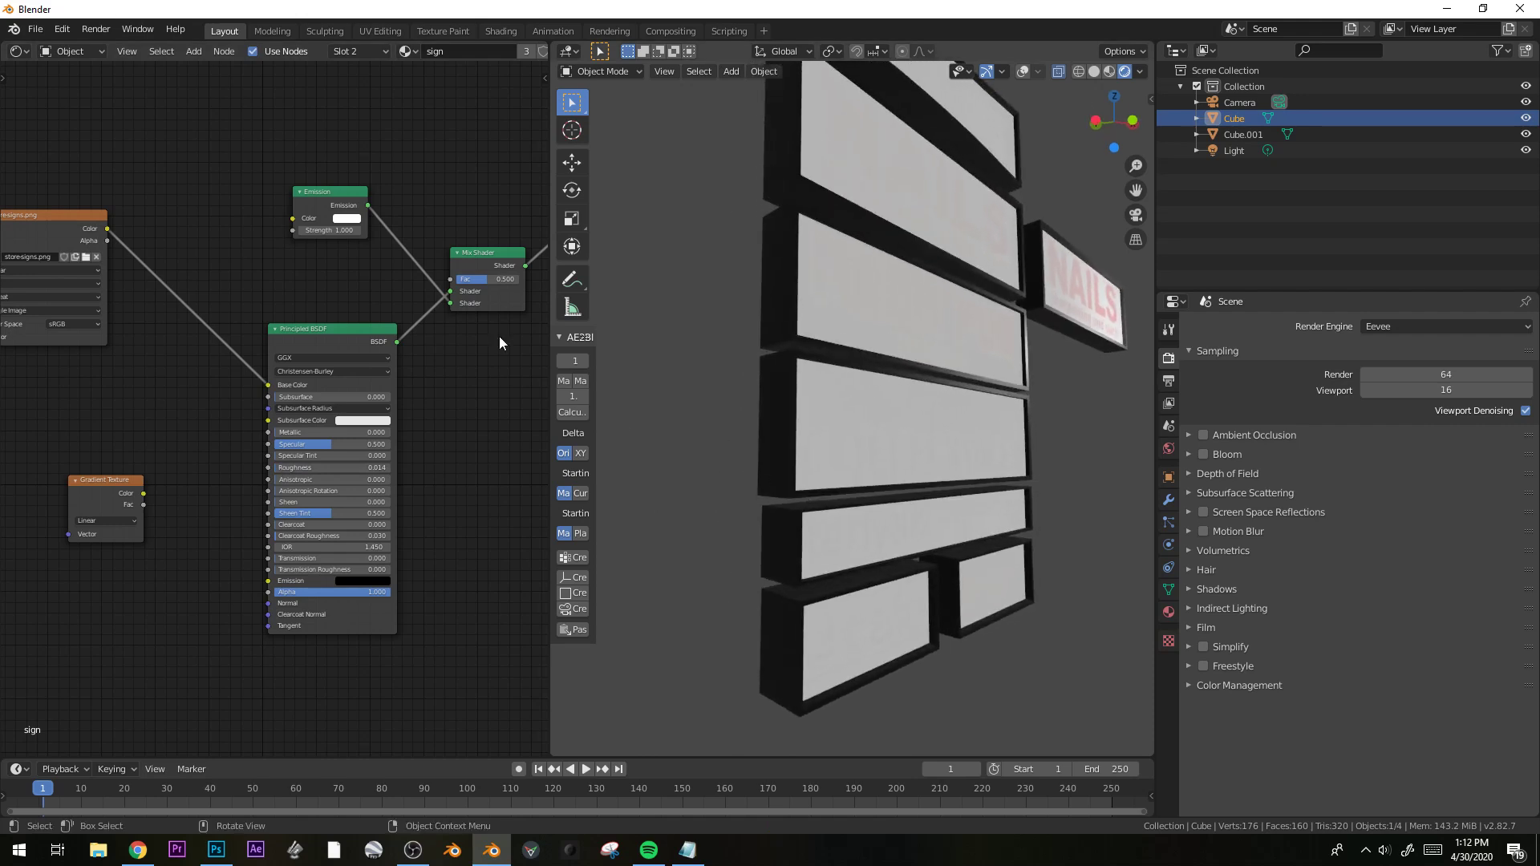
# Wire the store-signs.png Color output into the Emission Color and the Gradient Texture's Color output into the Emission Strength.
pyautogui.moveTo(290, 217); pyautogui.dragTo(107, 228)
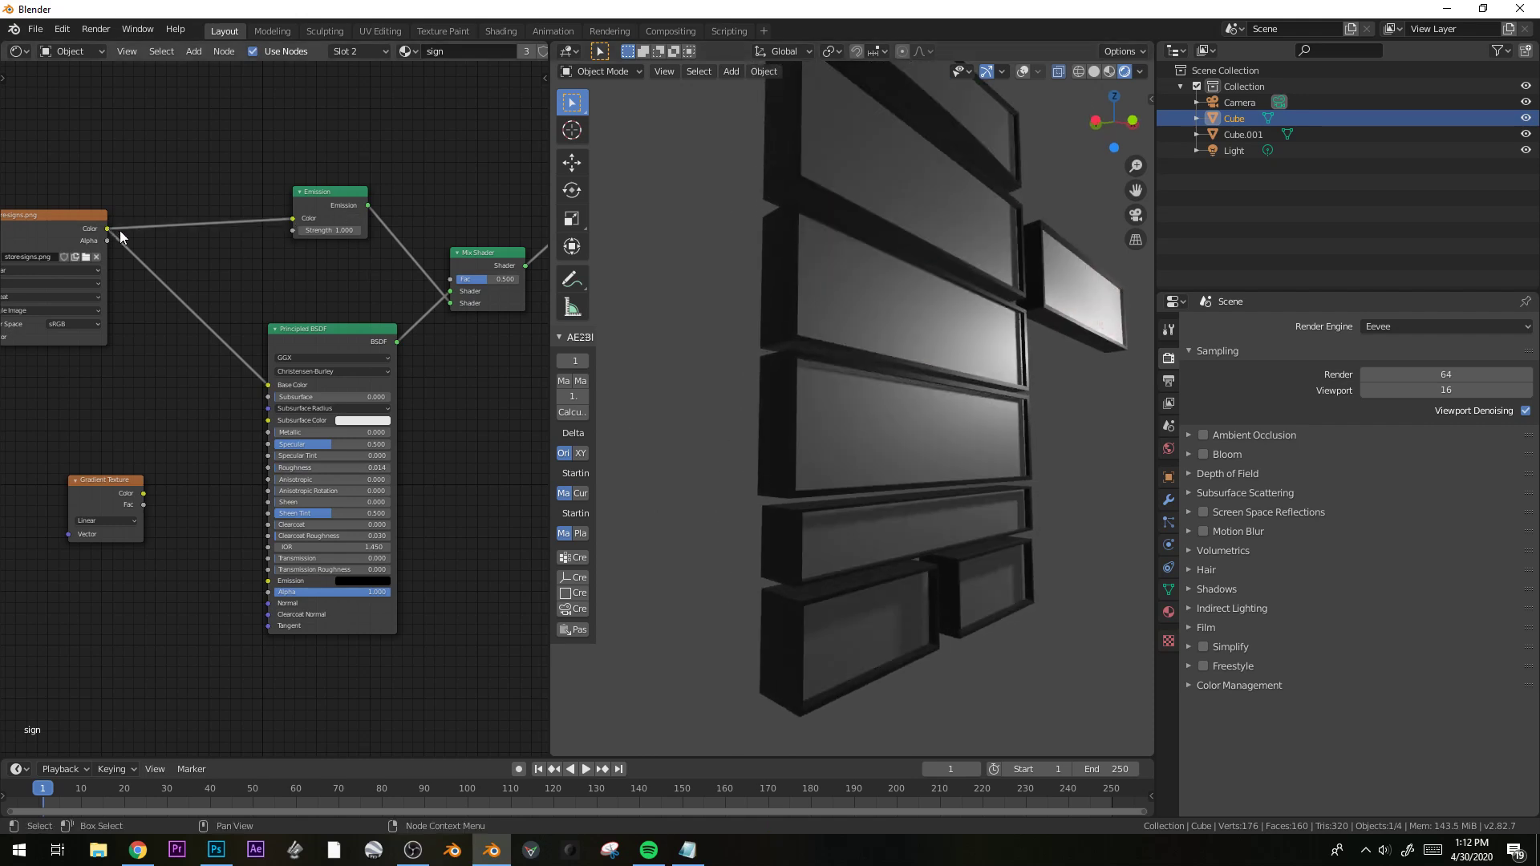
pyautogui.moveTo(863, 426); pyautogui.dragTo(1012, 300, button='middle')
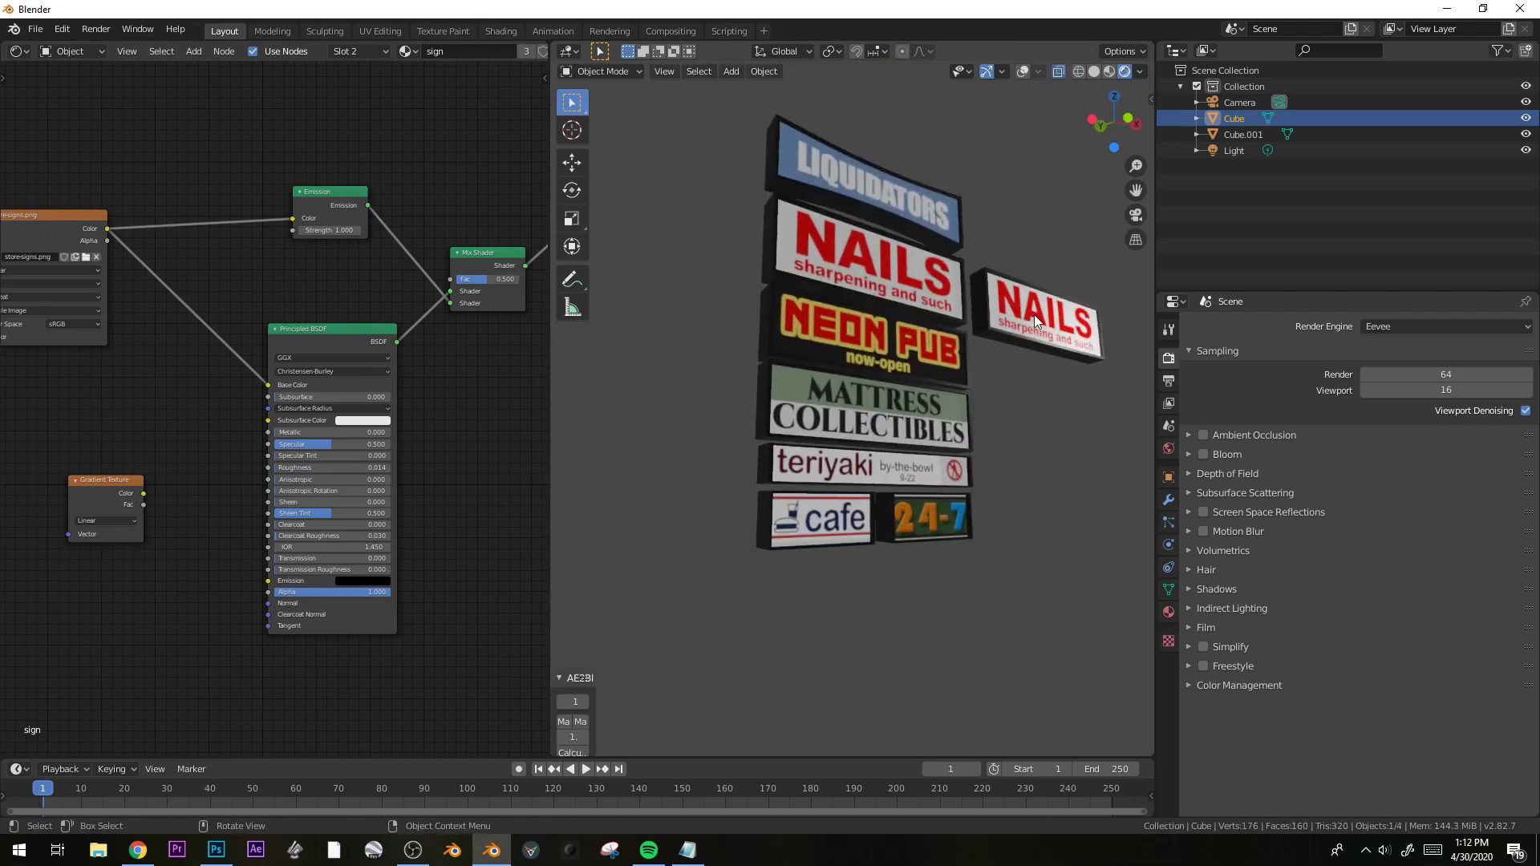
pyautogui.moveTo(131, 474); pyautogui.dragTo(198, 111)
pyautogui.moveTo(298, 140); pyautogui.dragTo(405, 319, button='middle')
pyautogui.scroll(1, 292, 300)
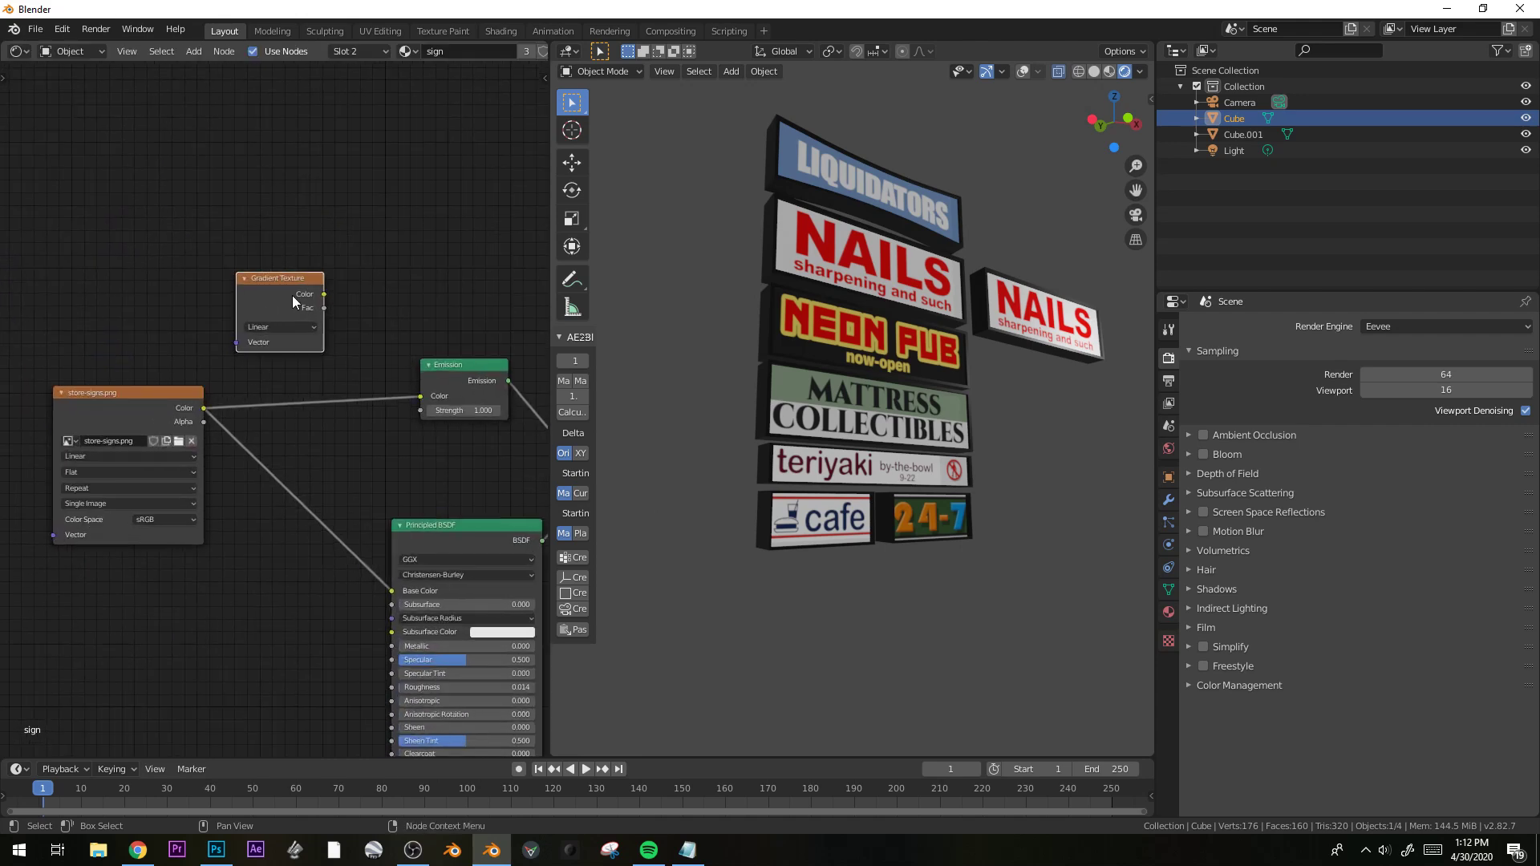
pyautogui.moveTo(324, 308); pyautogui.dragTo(344, 324)
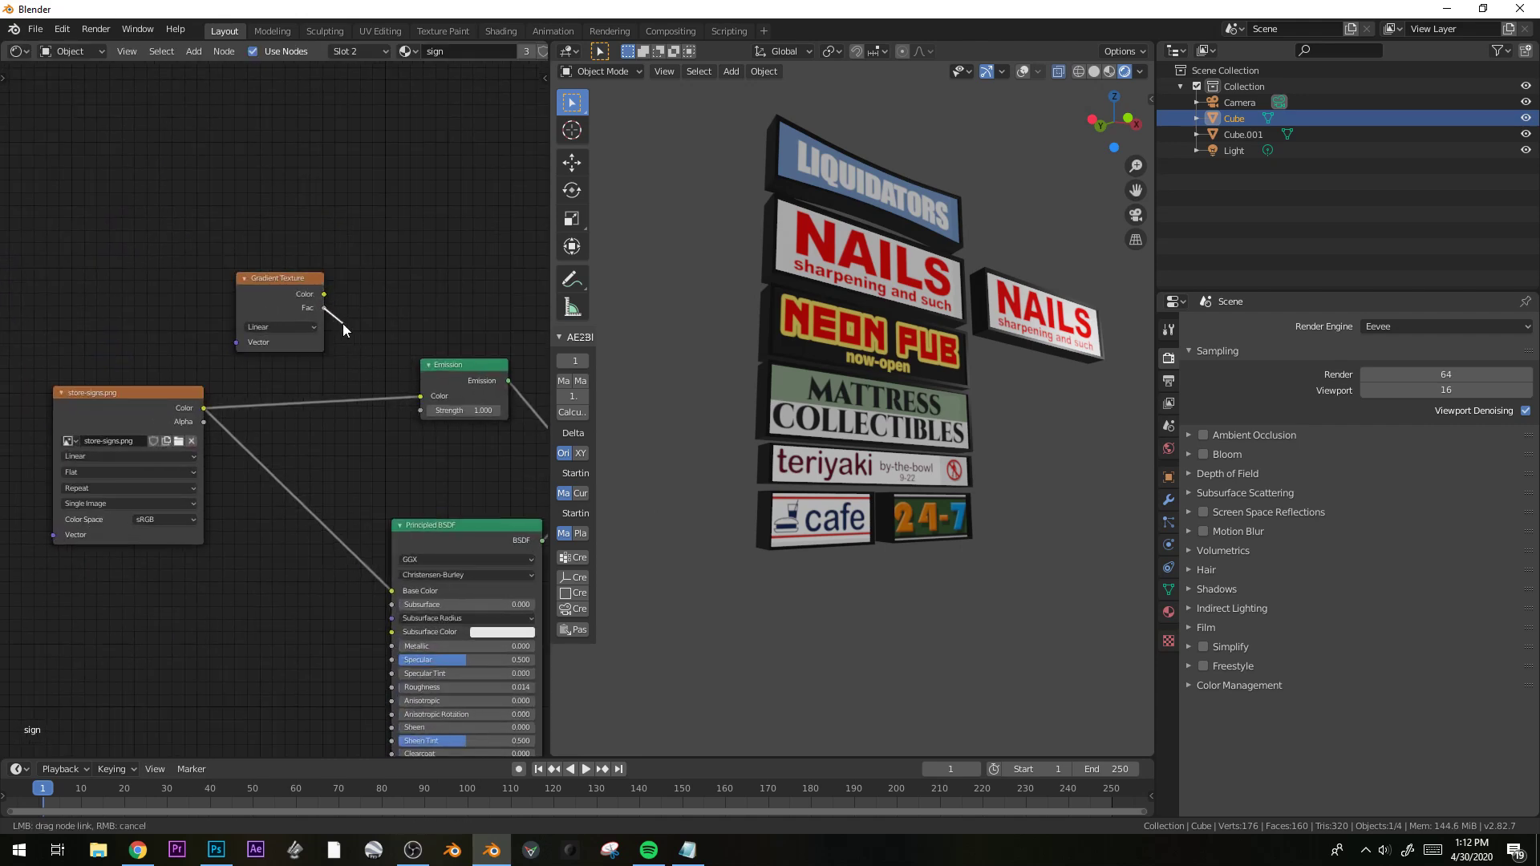
pyautogui.moveTo(428, 414); pyautogui.dragTo(429, 414)
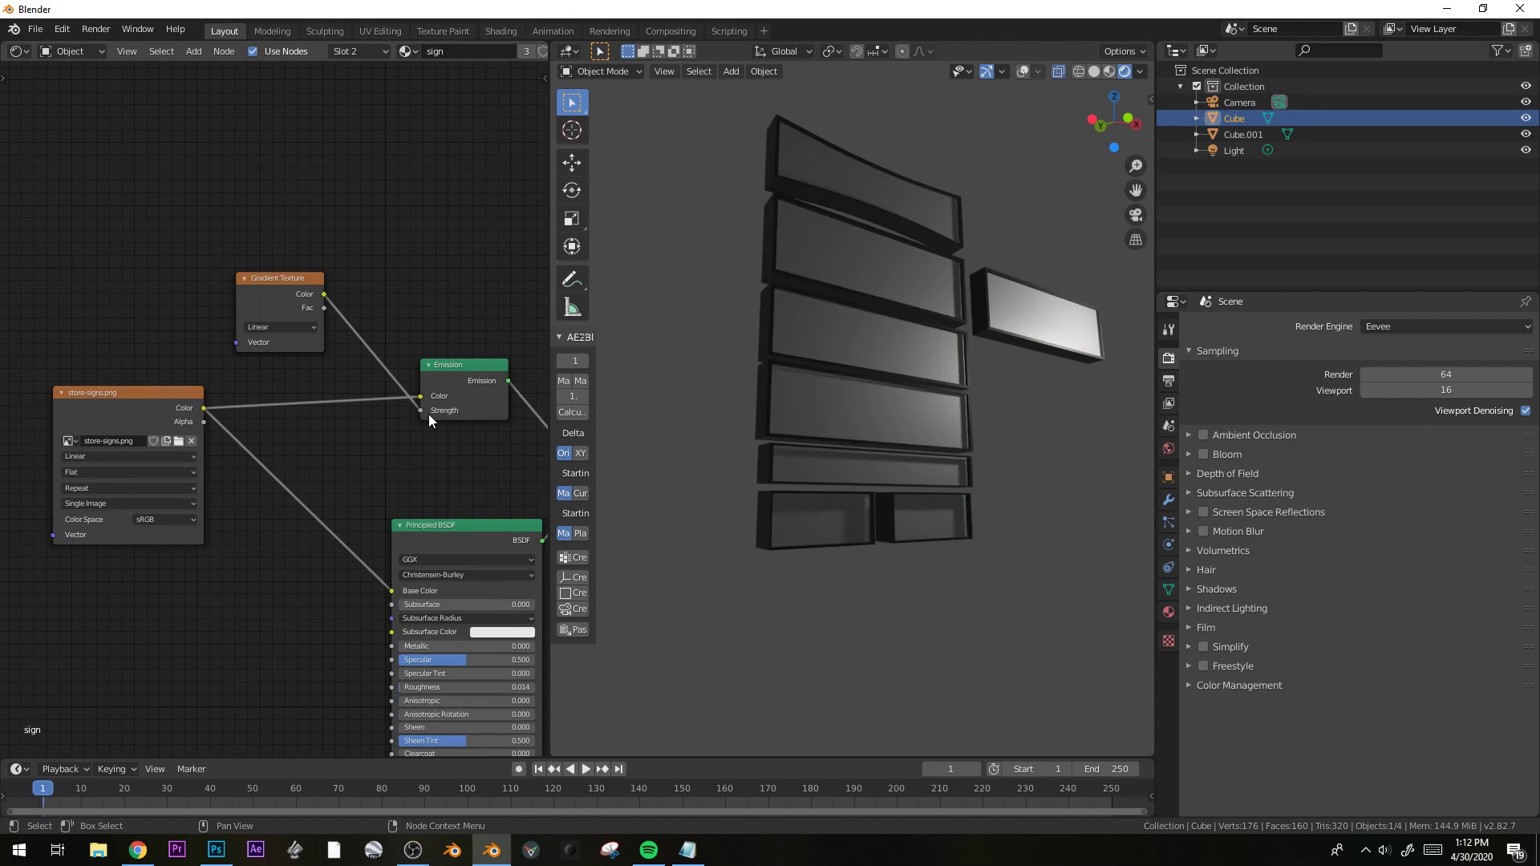
# Insert a ColorRamp node on the link between the Gradient Texture and the Emission Strength.
pyautogui.moveTo(872, 412); pyautogui.dragTo(850, 440, button='middle')
pyautogui.scroll(1, 848, 435)
pyautogui.scroll(-1, 834, 429)
pyautogui.moveTo(282, 280); pyautogui.dragTo(251, 243)
pyautogui.hotkey('shift', 'a')
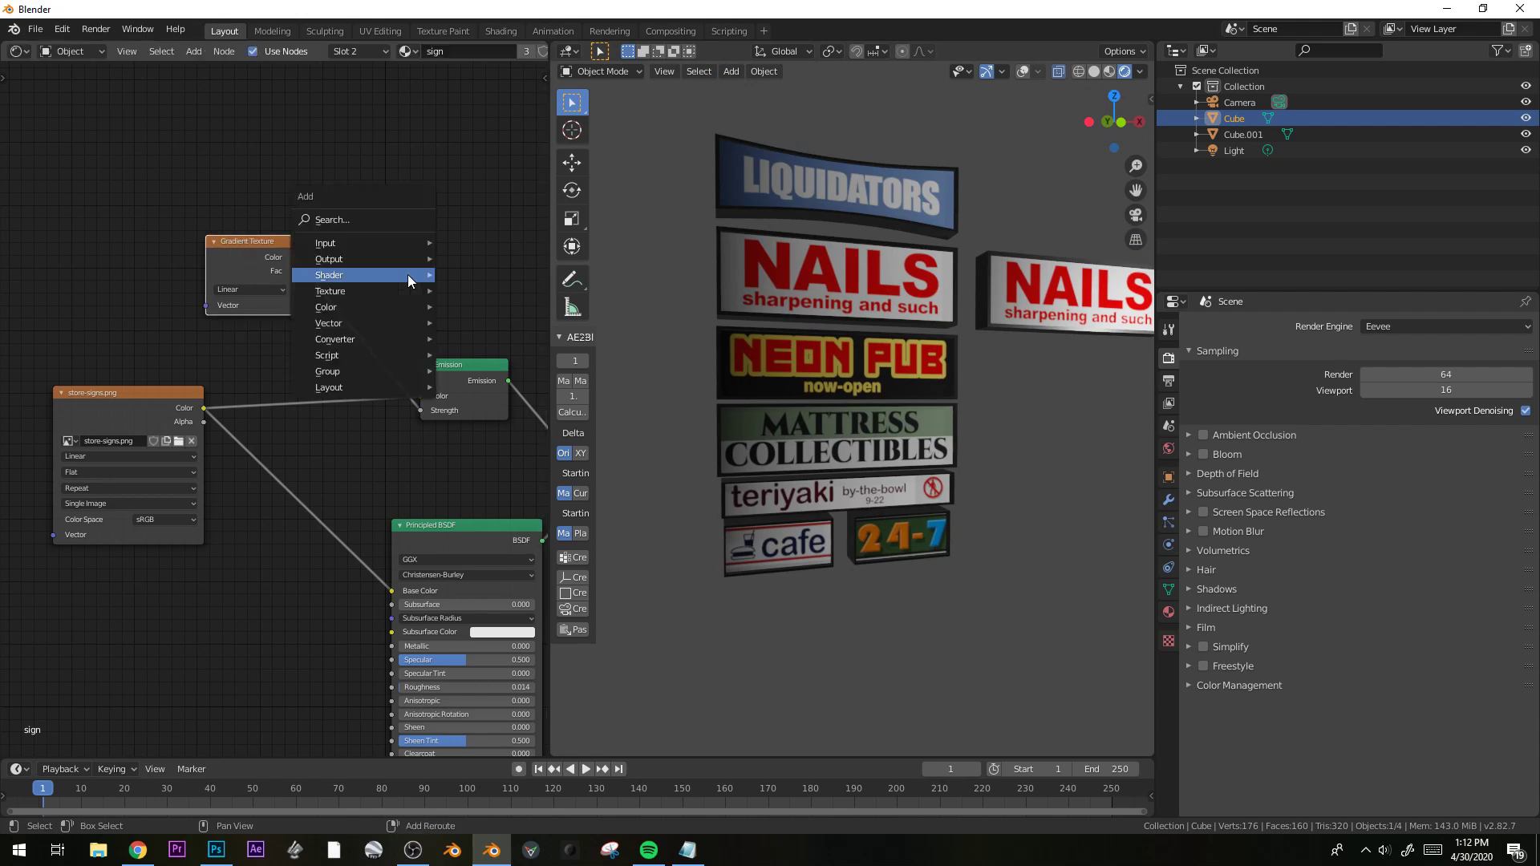
pyautogui.moveTo(377, 336)
pyautogui.click(522, 371)
pyautogui.click(337, 205)
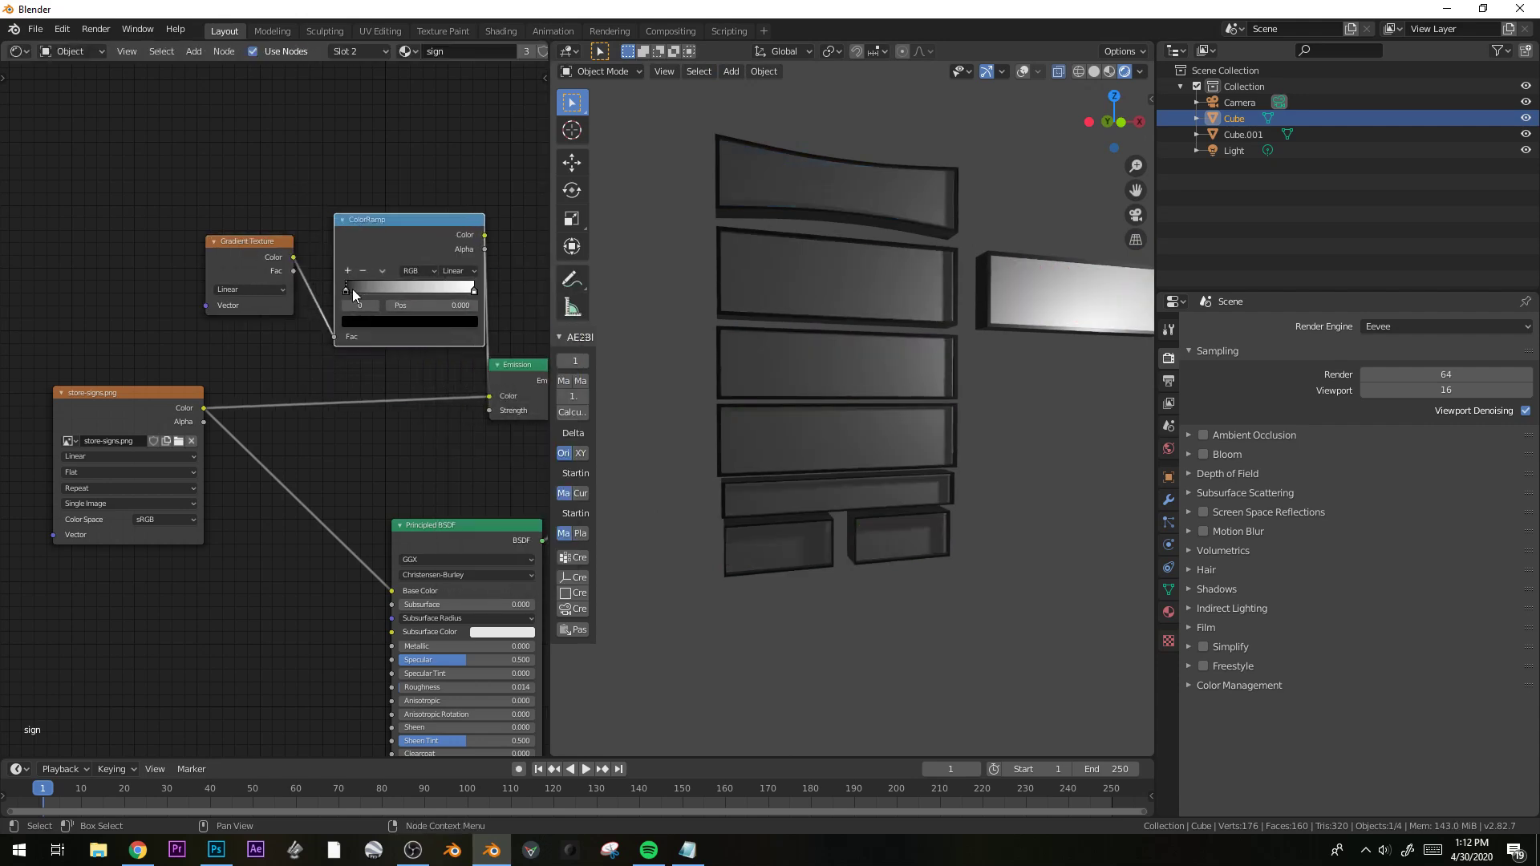
# Add two inner stops to the ColorRamp, one near each end, and make the end stop at position 1.000 black.
pyautogui.moveTo(483, 288); pyautogui.dragTo(371, 288)
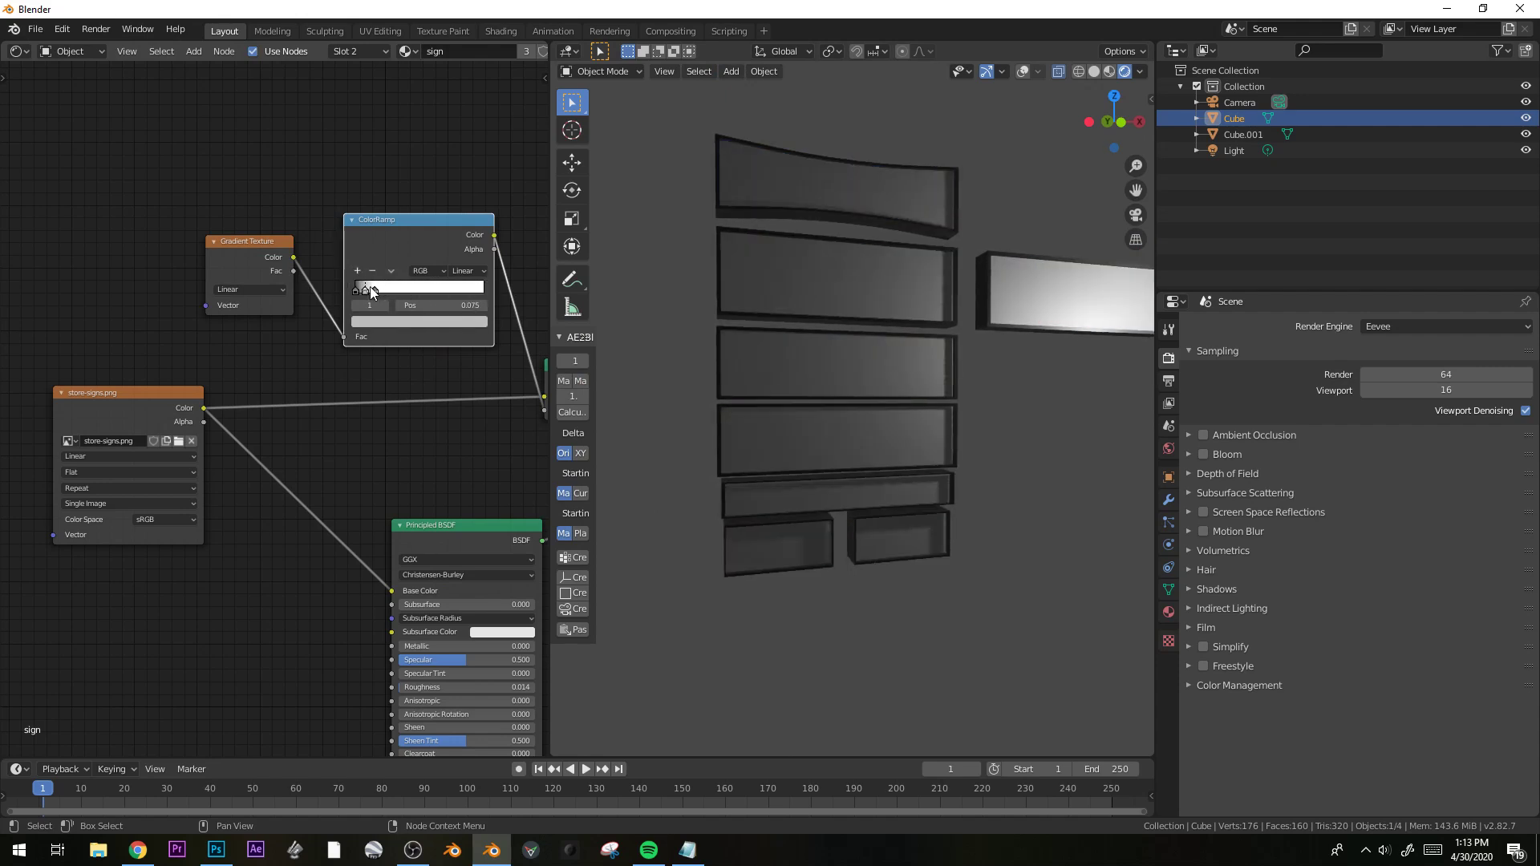
pyautogui.click(374, 287)
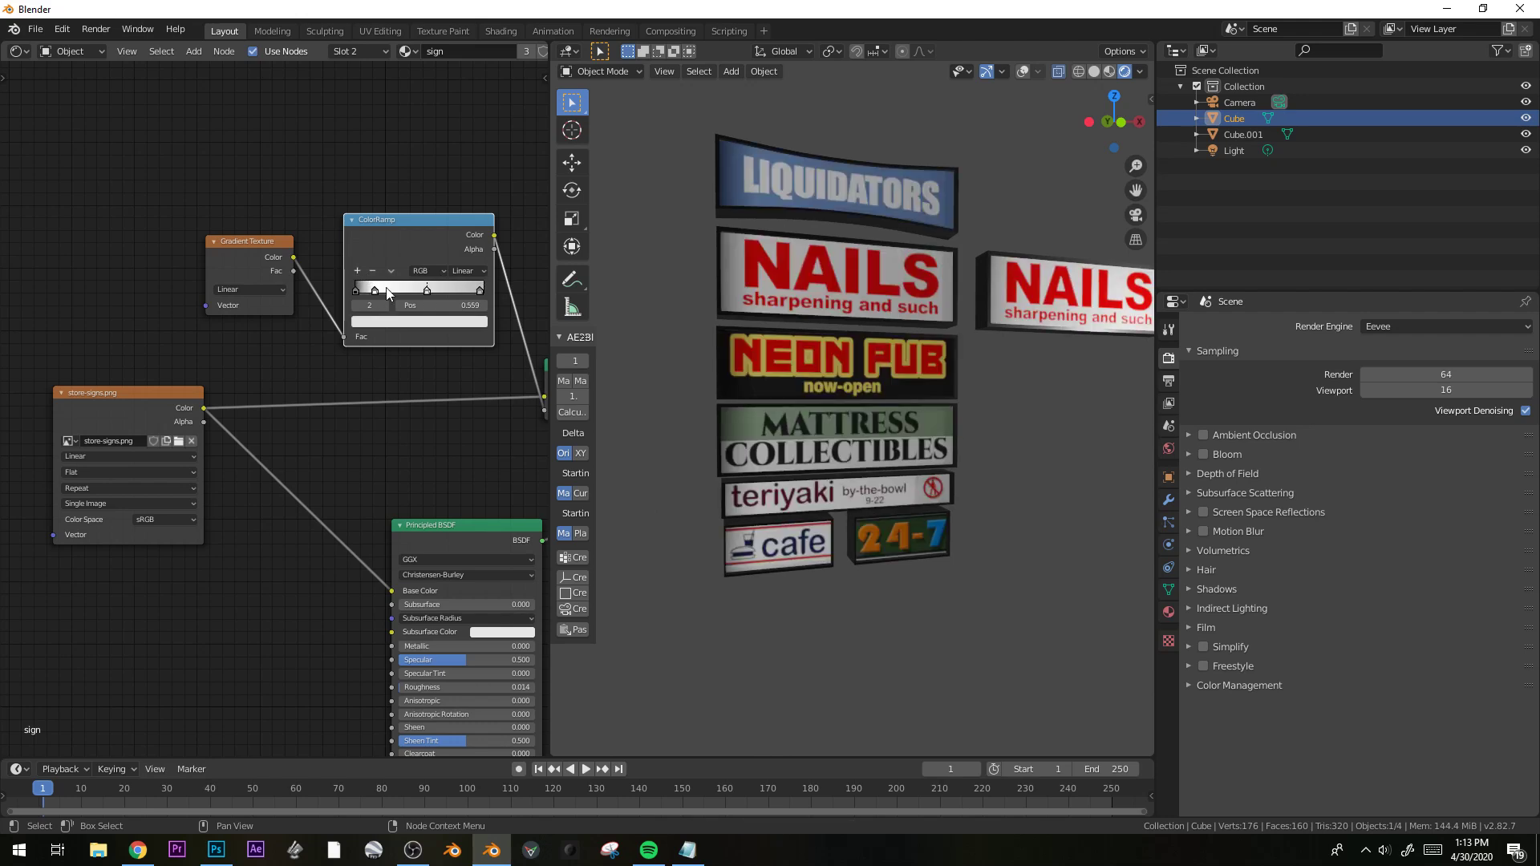
pyautogui.click(449, 320)
pyautogui.moveTo(433, 289); pyautogui.dragTo(507, 292)
pyautogui.click(469, 320)
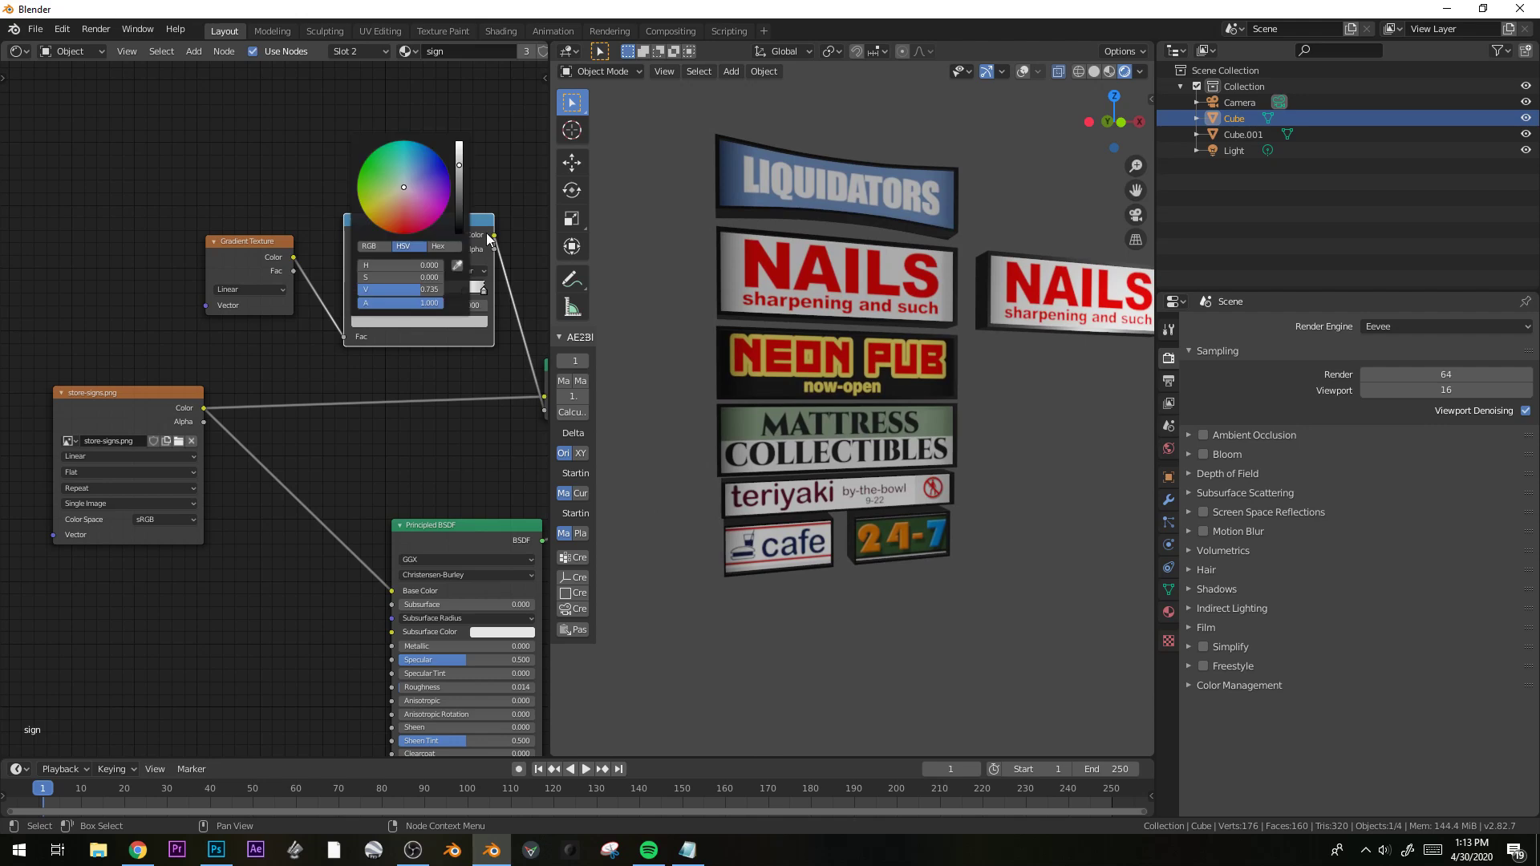
pyautogui.moveTo(459, 209); pyautogui.dragTo(459, 233)
# Move the ColorRamp's first inner stop to position 0.191 and set its colour to white.
pyautogui.moveTo(760, 247); pyautogui.dragTo(706, 166, button='middle')
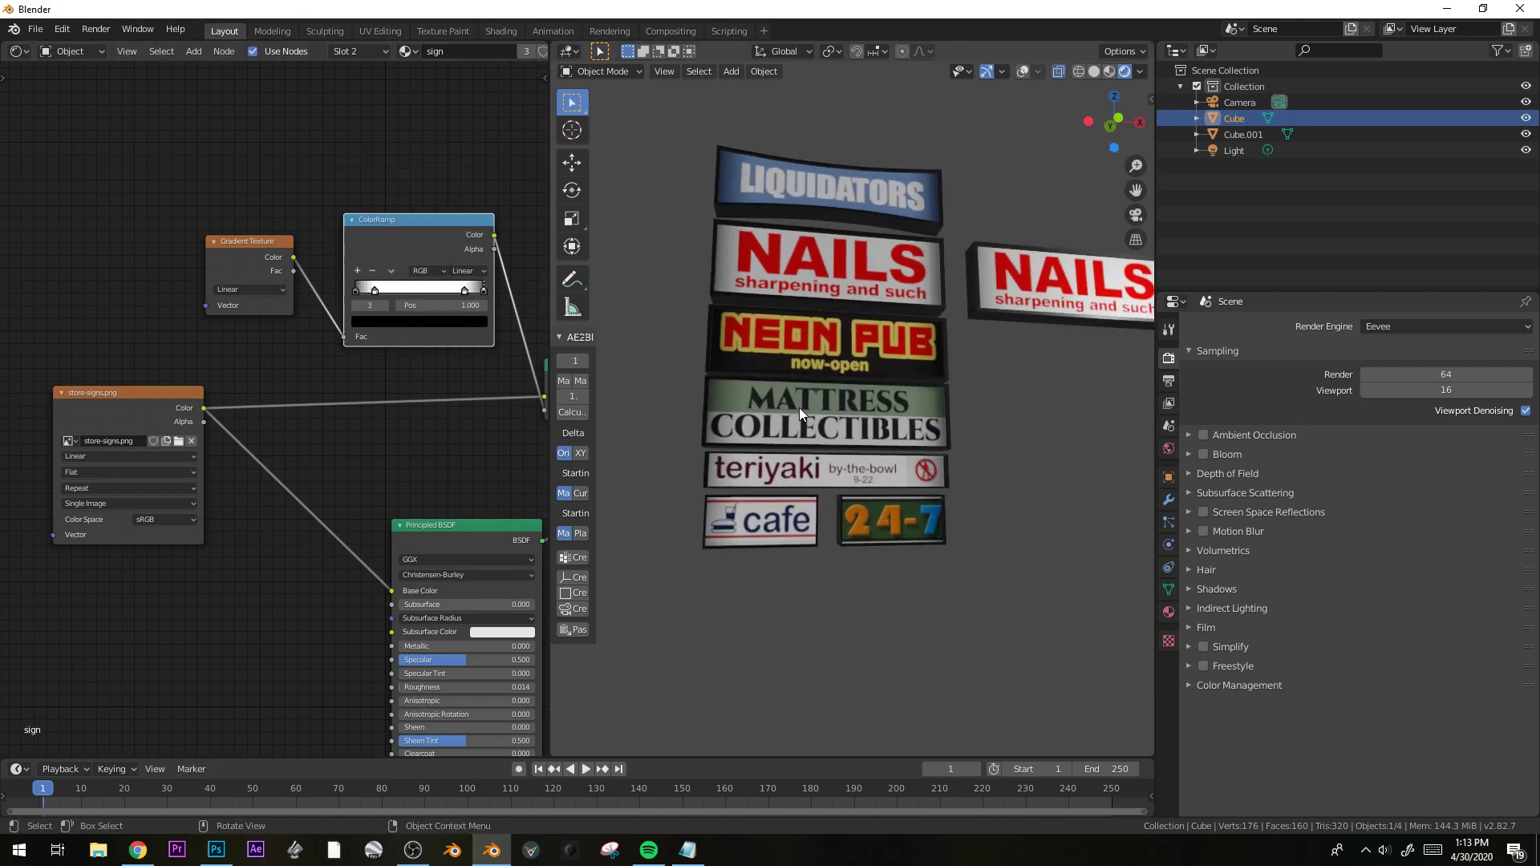
pyautogui.click(464, 291)
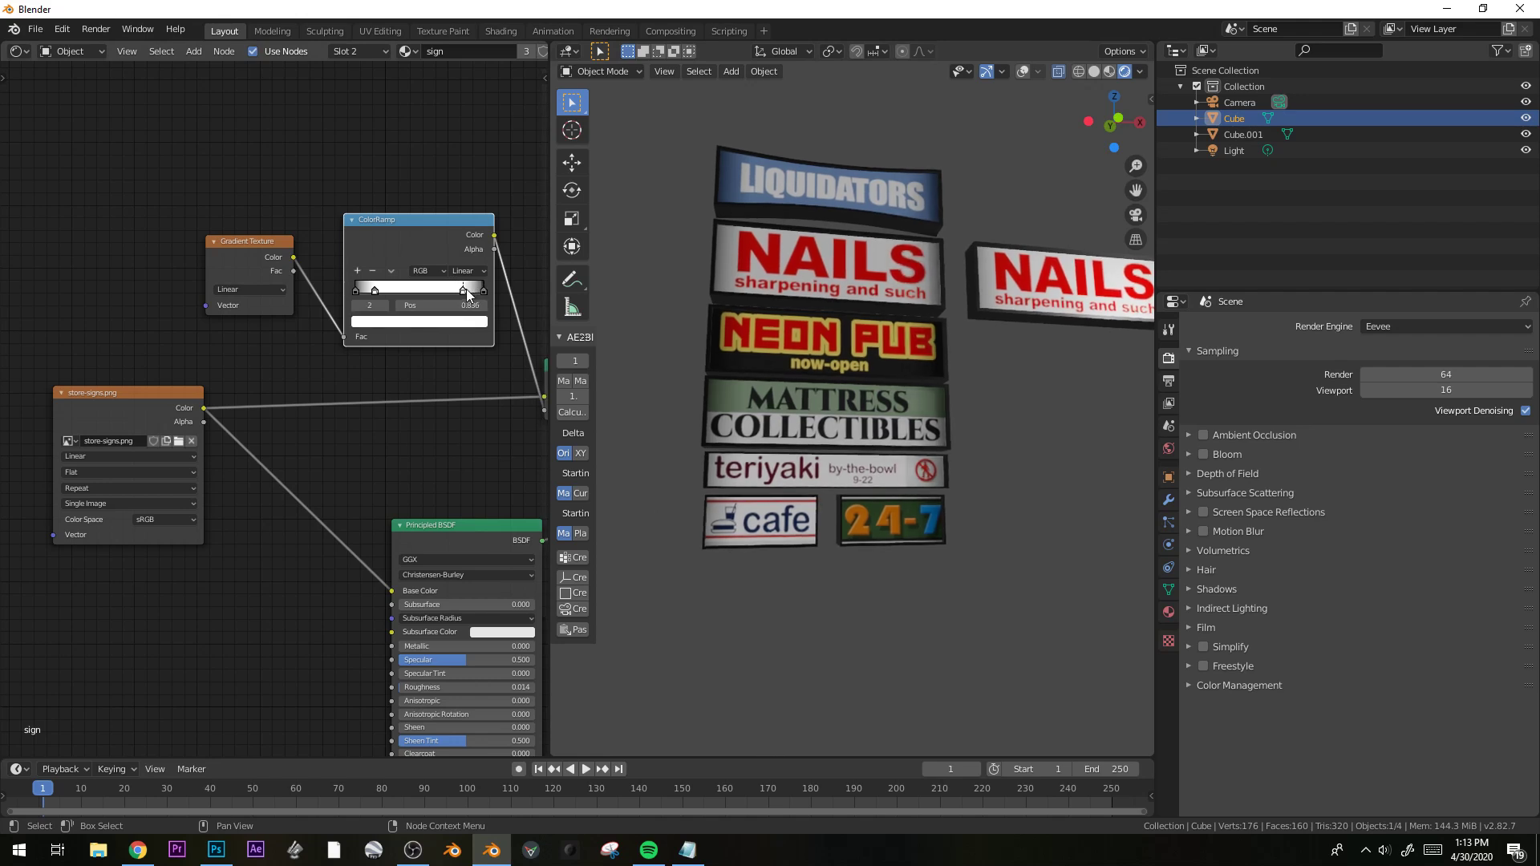
pyautogui.moveTo(376, 290); pyautogui.dragTo(378, 290)
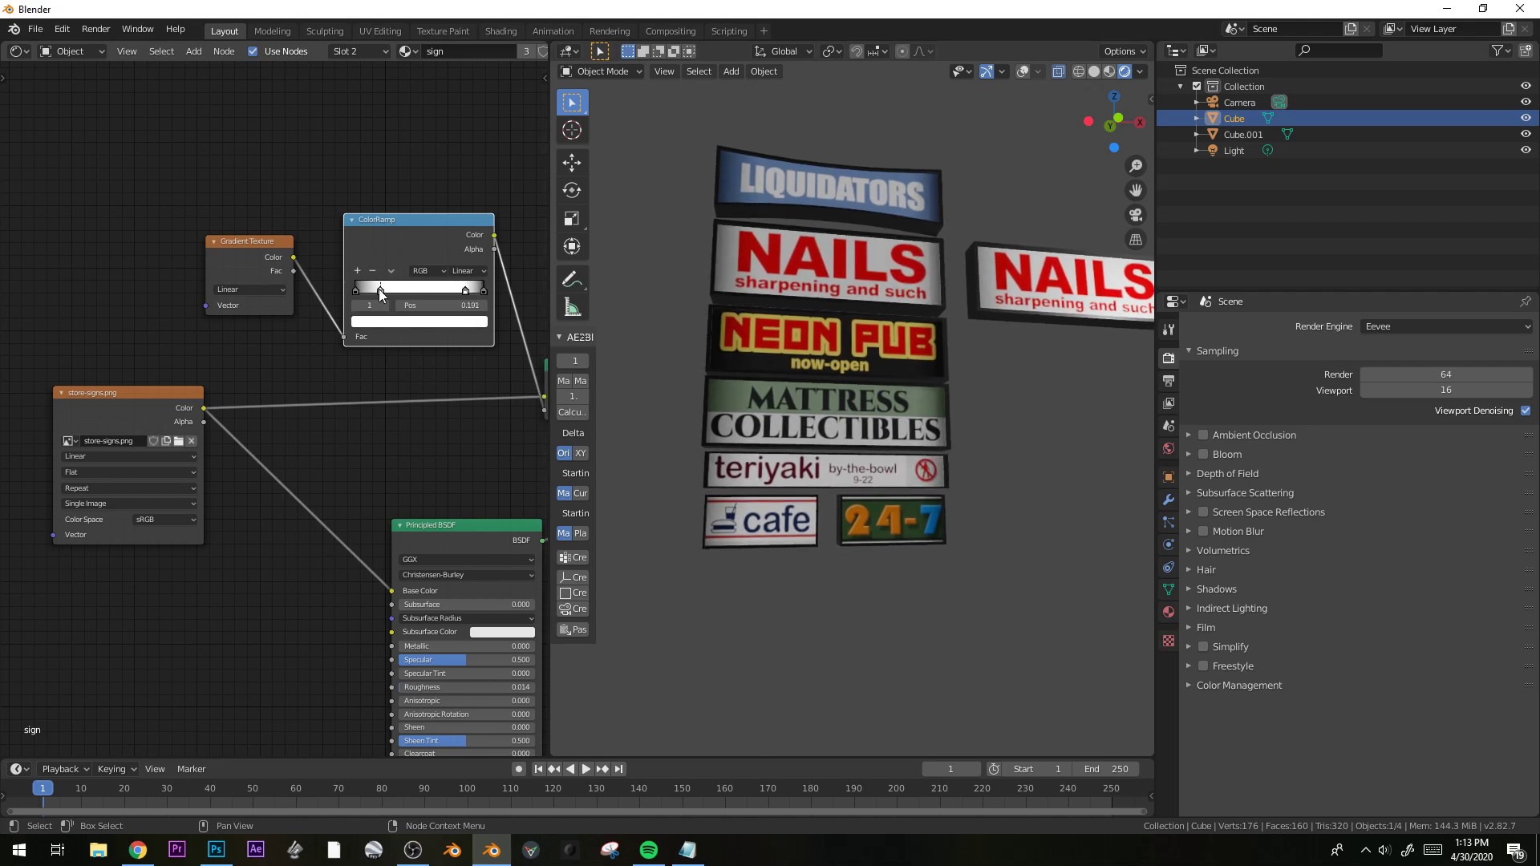
pyautogui.click(386, 321)
pyautogui.moveTo(389, 186)
pyautogui.mouseDown()
pyautogui.moveTo(439, 198)
pyautogui.moveTo(364, 186)
pyautogui.moveTo(403, 188)
pyautogui.mouseUp()
# Use an Environment Texture as the world background colour and load alleyway.hdr from the HDRI folder.
pyautogui.moveTo(344, 459); pyautogui.dragTo(240, 443, button='middle')
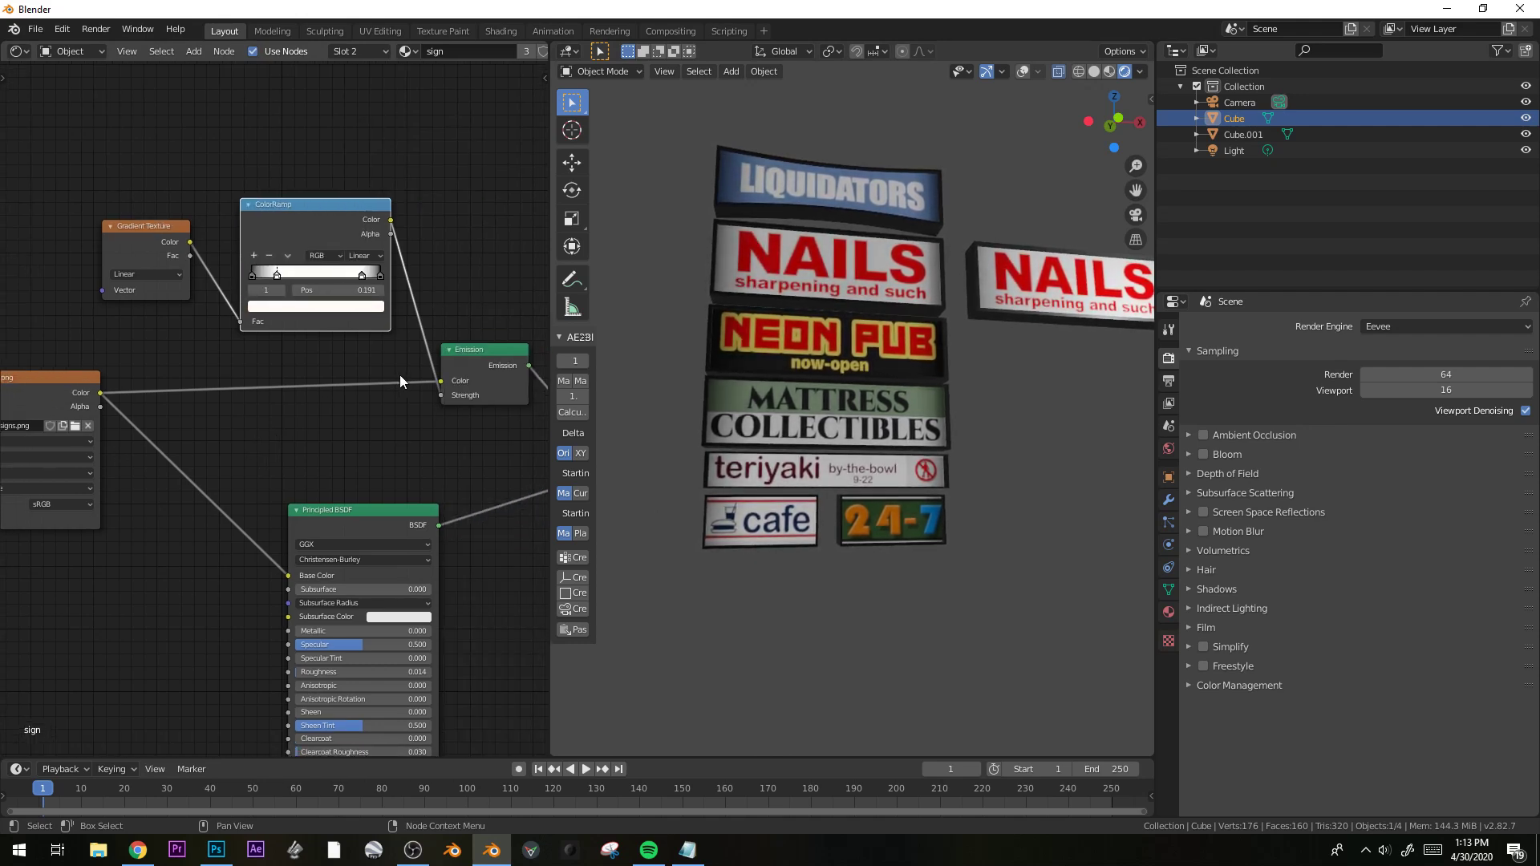
pyautogui.moveTo(439, 409); pyautogui.dragTo(385, 420, button='middle')
pyautogui.moveTo(790, 413); pyautogui.dragTo(914, 409, button='middle')
pyautogui.hotkey('alt', 'a')
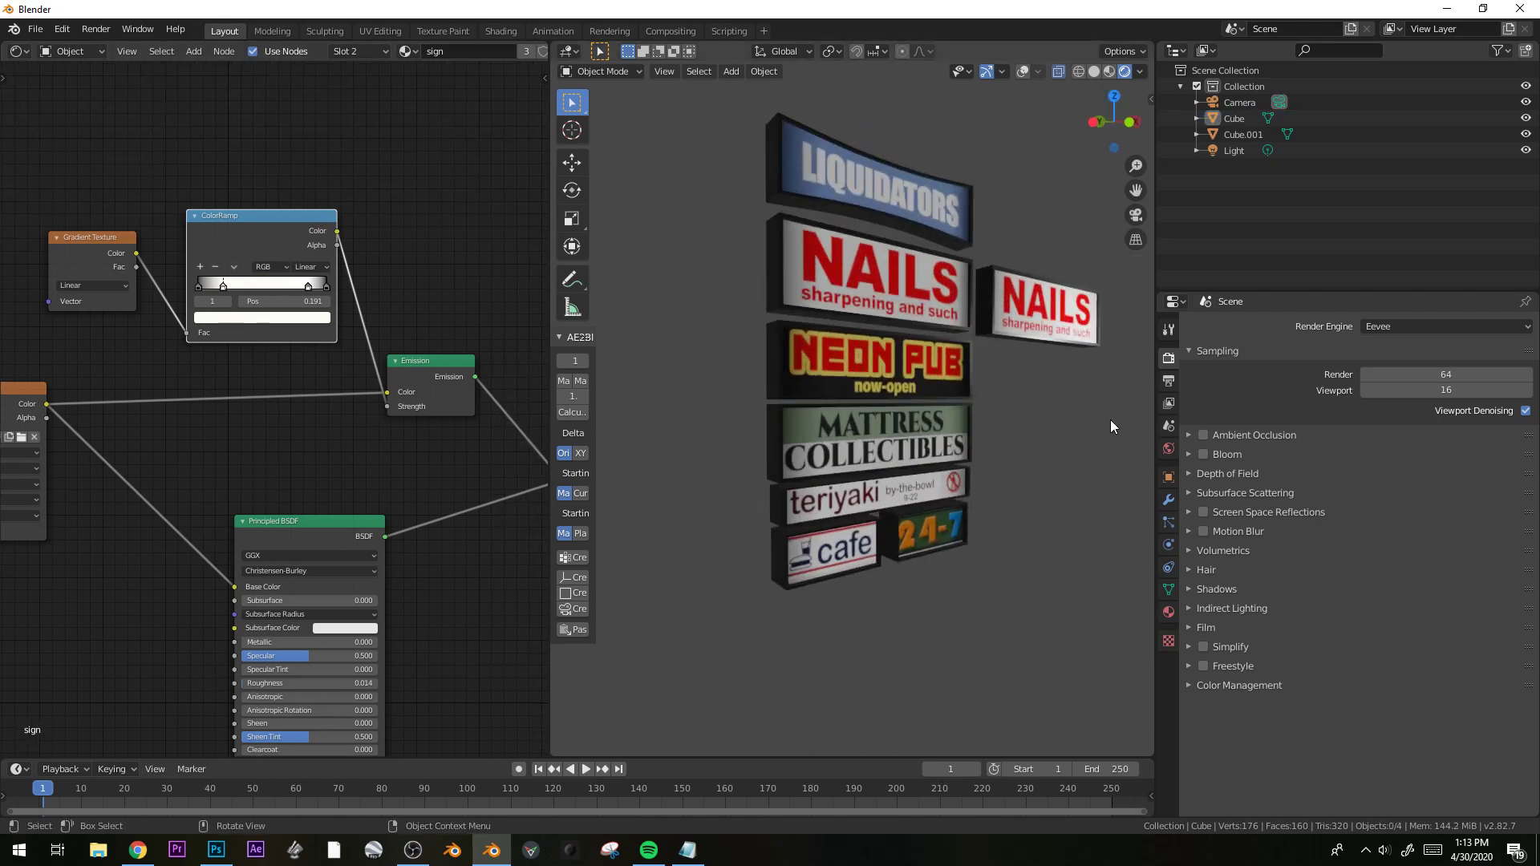
pyautogui.click(1168, 449)
pyautogui.click(1524, 433)
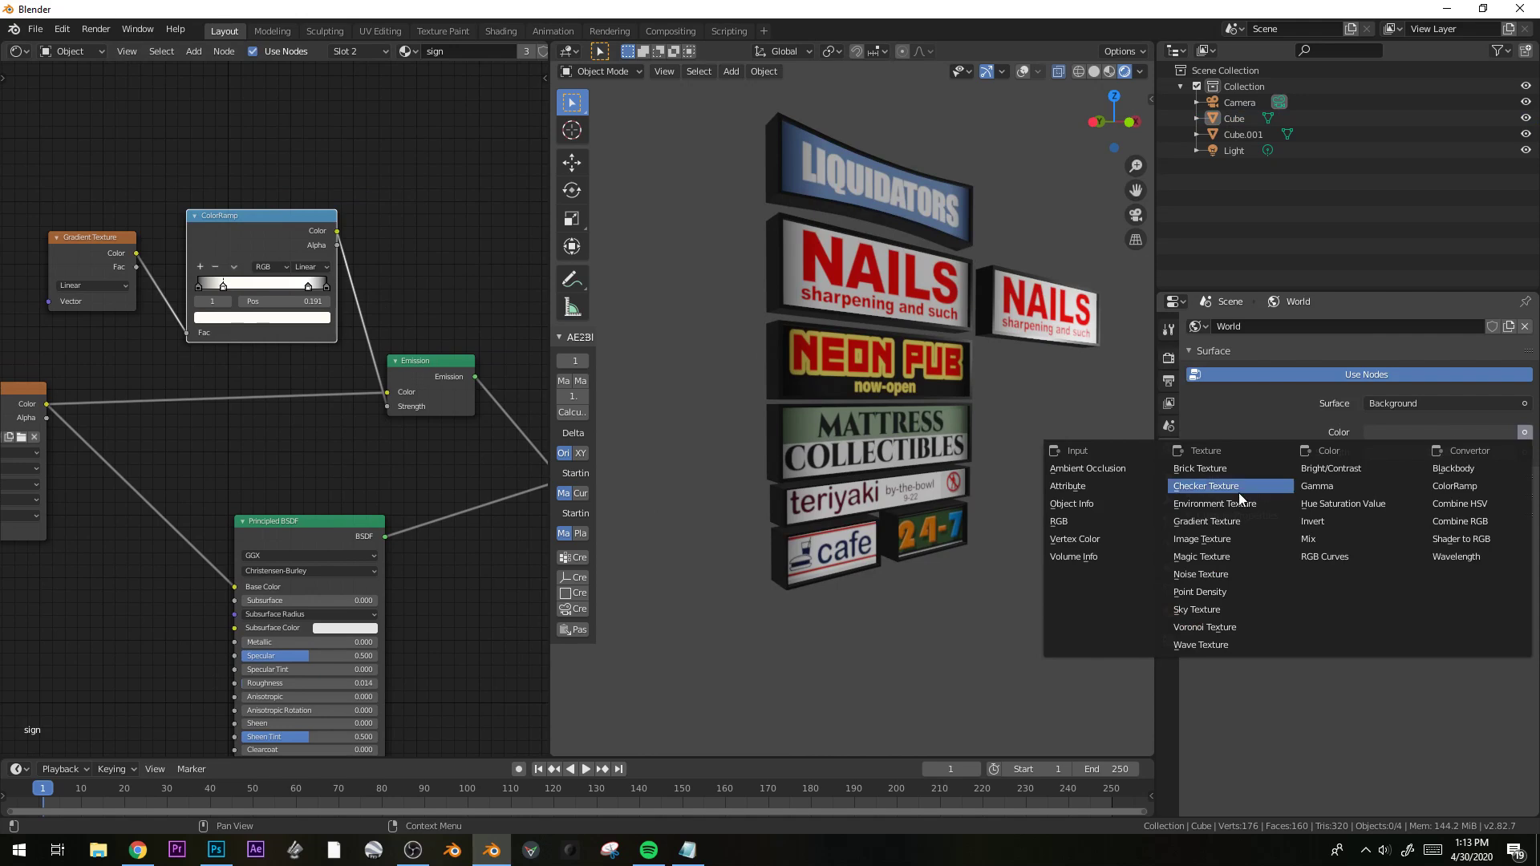
pyautogui.click(1196, 503)
pyautogui.click(1490, 457)
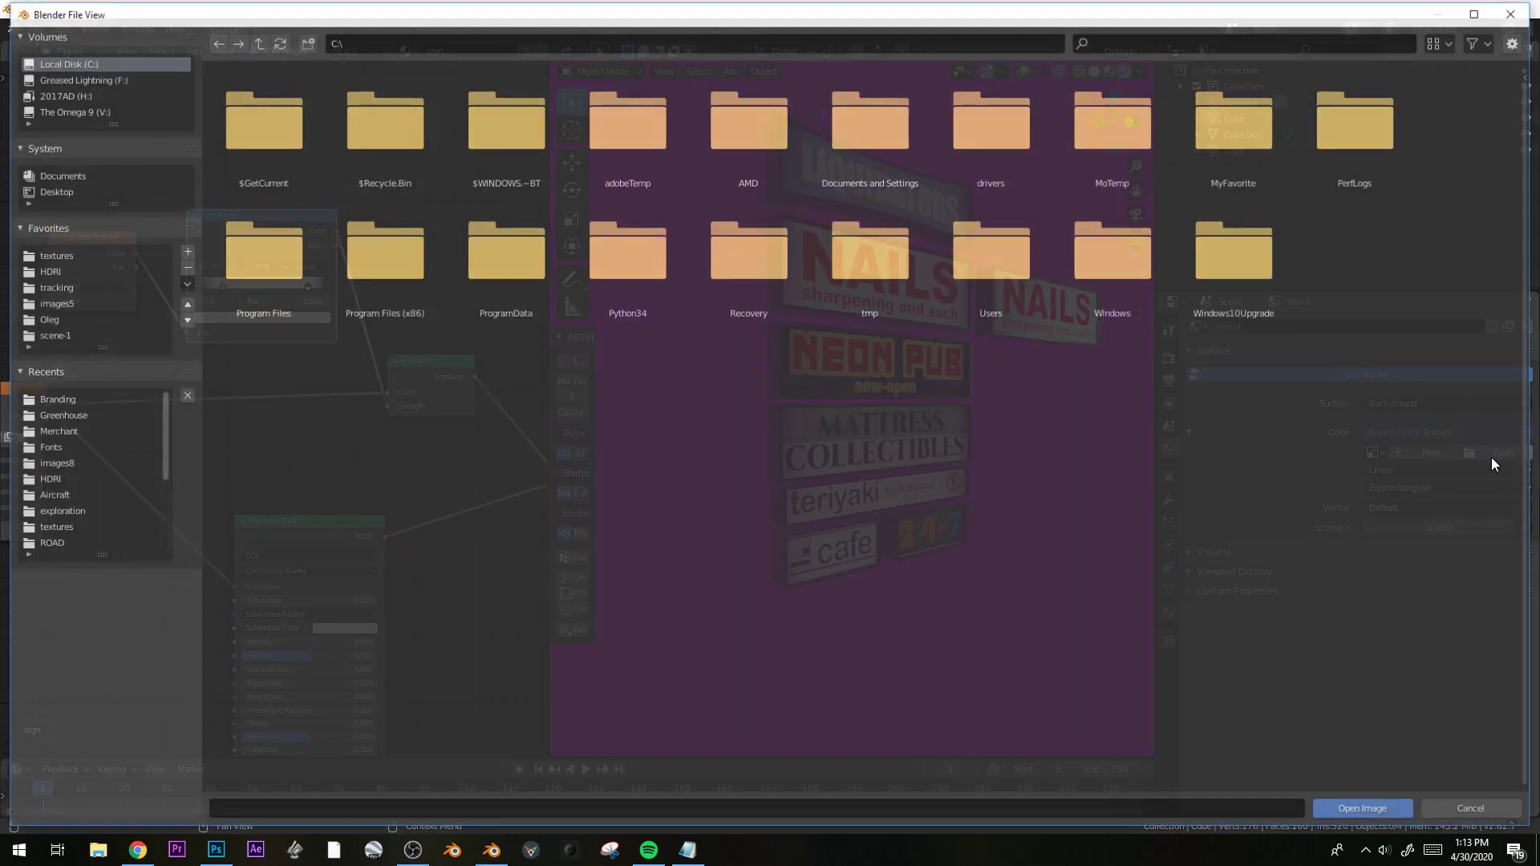
pyautogui.click(40, 271)
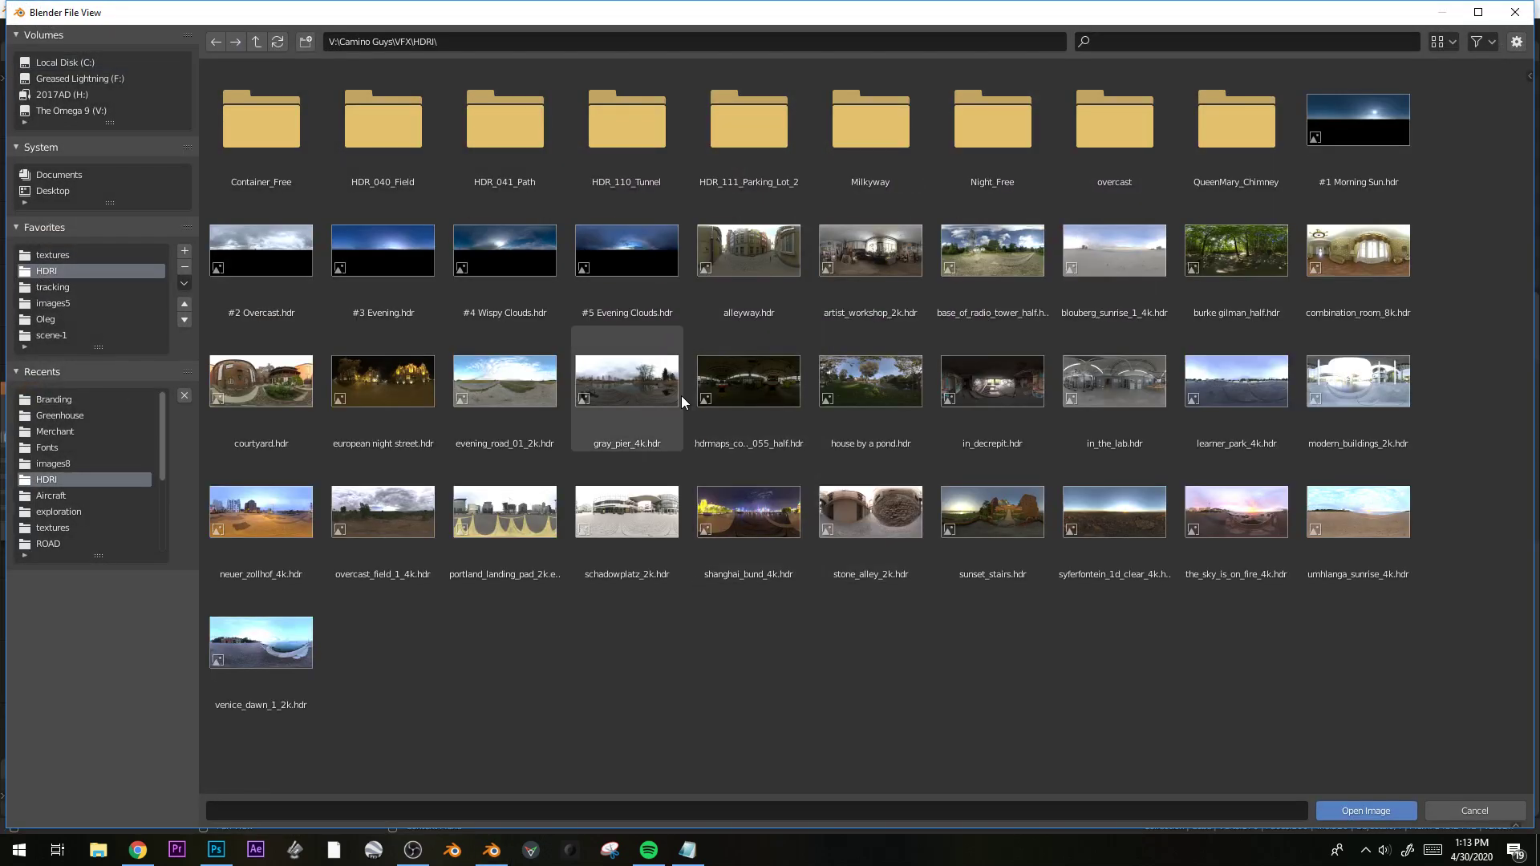
pyautogui.doubleClick(741, 261)
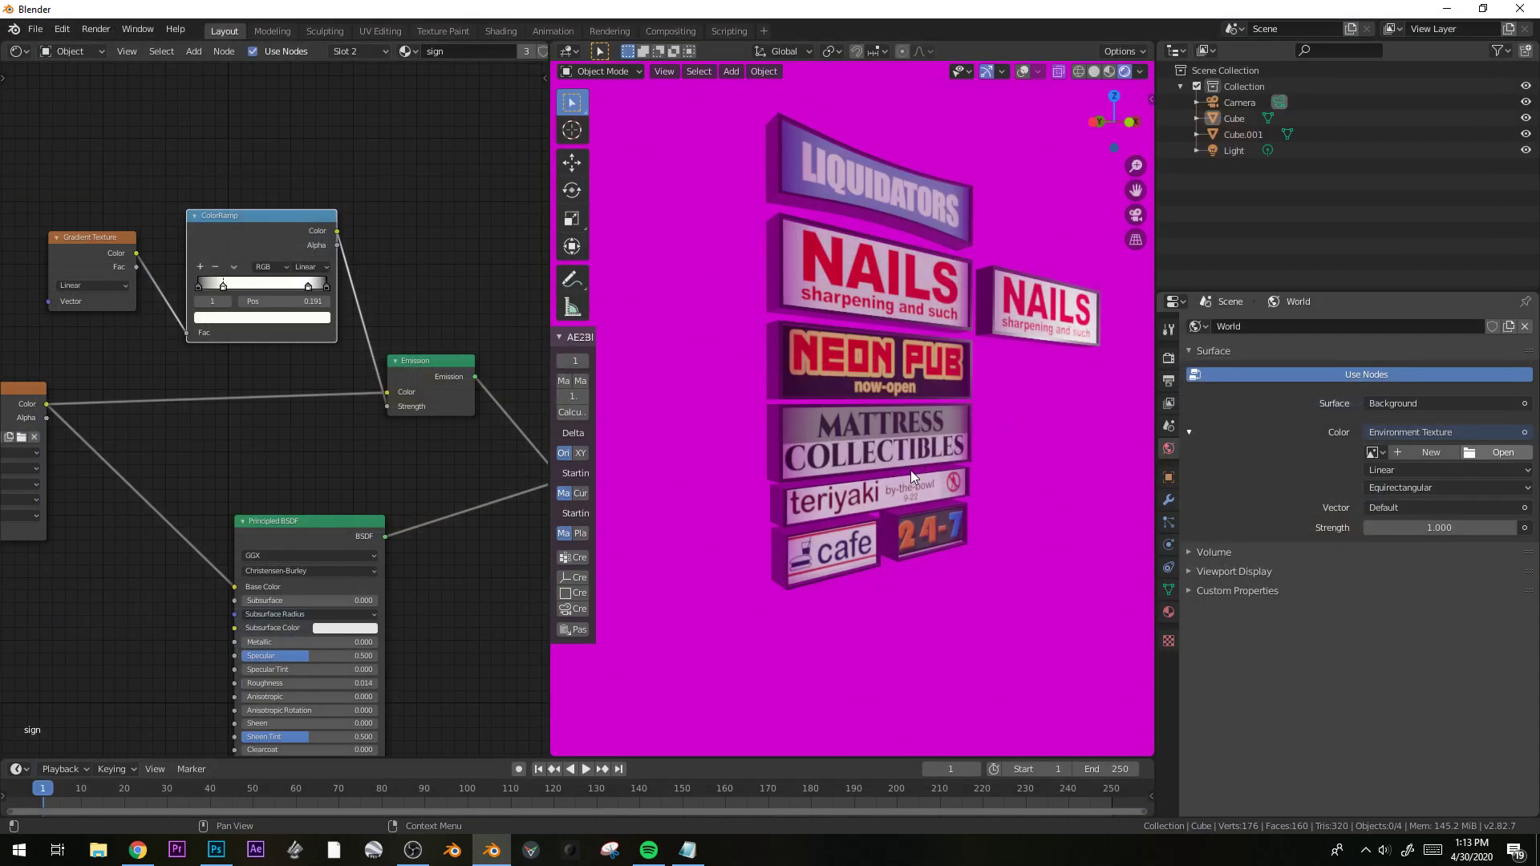
pyautogui.moveTo(911, 470); pyautogui.dragTo(960, 297, button='middle')
pyautogui.scroll(5, 897, 432)
# Select the sign column and add a Musgrave Texture to its sign material, wiring Fac into the Principled BSDF Normal.
pyautogui.click(960, 297)
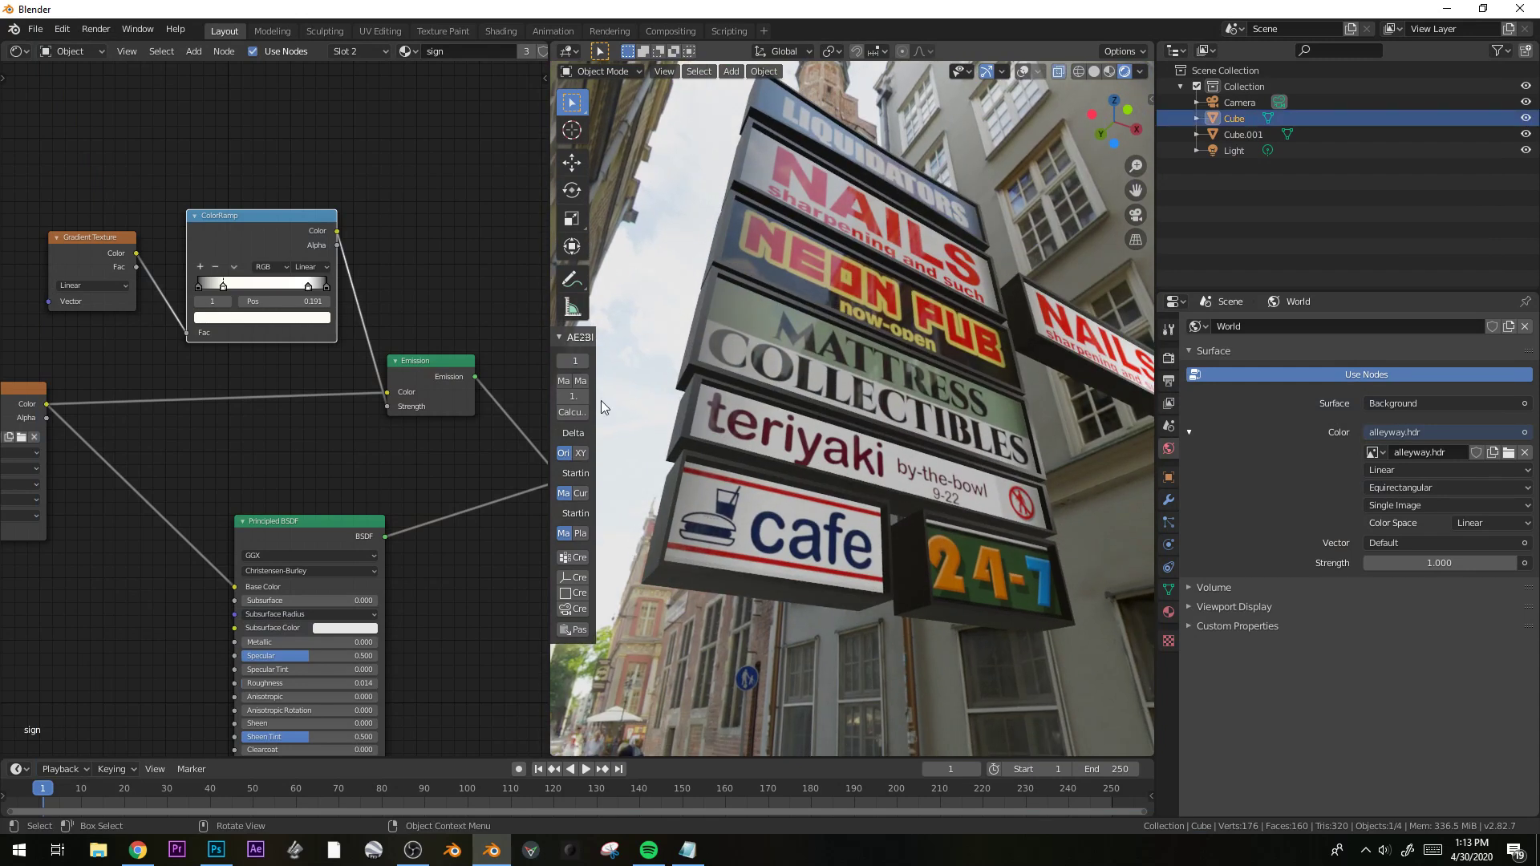
pyautogui.moveTo(188, 464); pyautogui.dragTo(351, 281, button='middle')
pyautogui.moveTo(504, 271); pyautogui.dragTo(454, 247, button='middle')
pyautogui.hotkey('shift', 'a')
pyautogui.moveTo(183, 454)
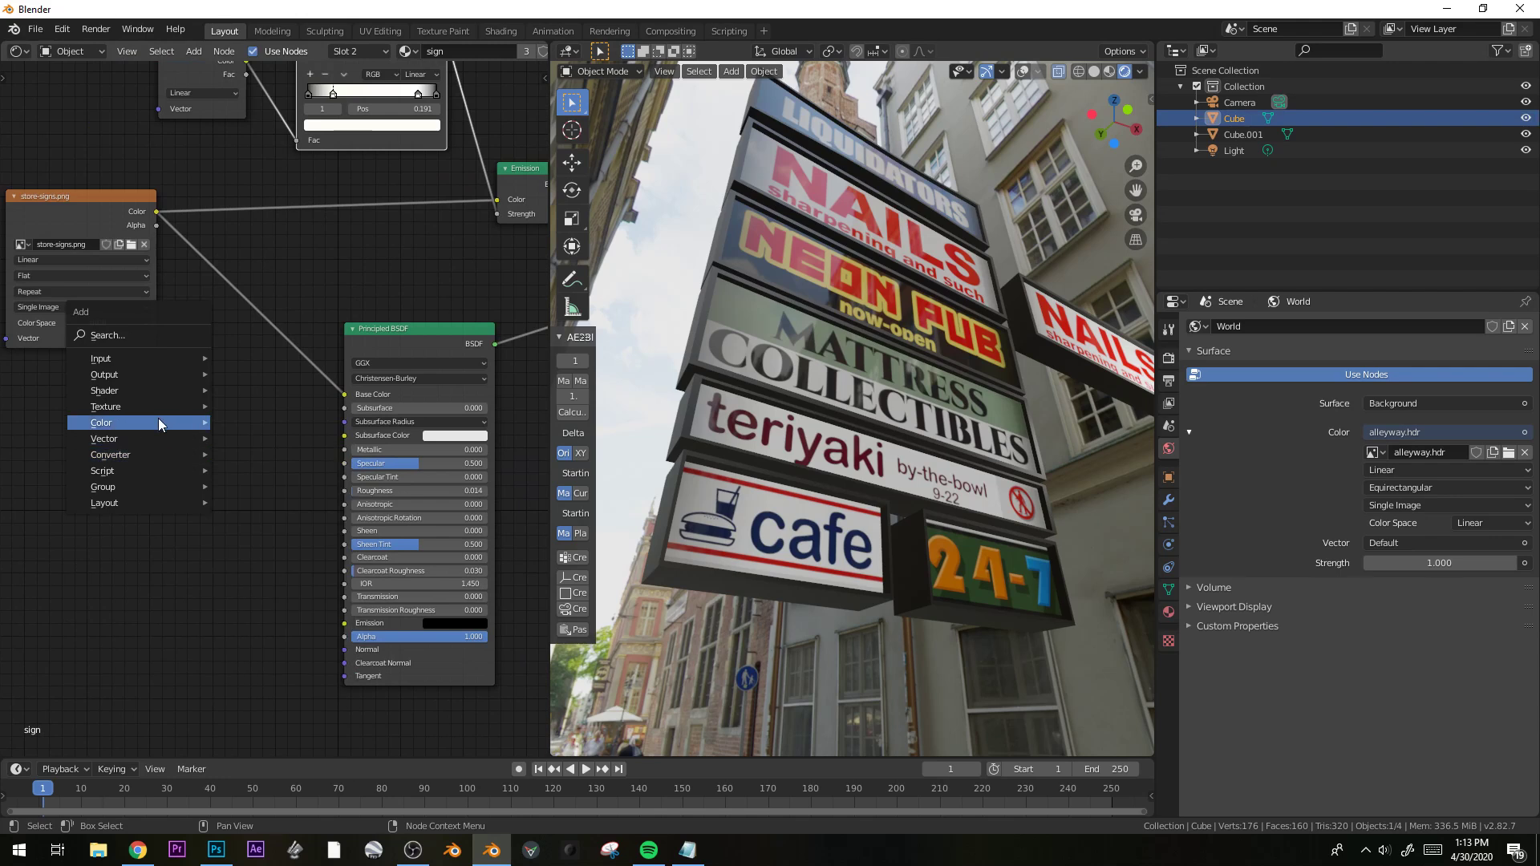
pyautogui.moveTo(160, 406)
pyautogui.click(269, 568)
pyautogui.click(176, 565)
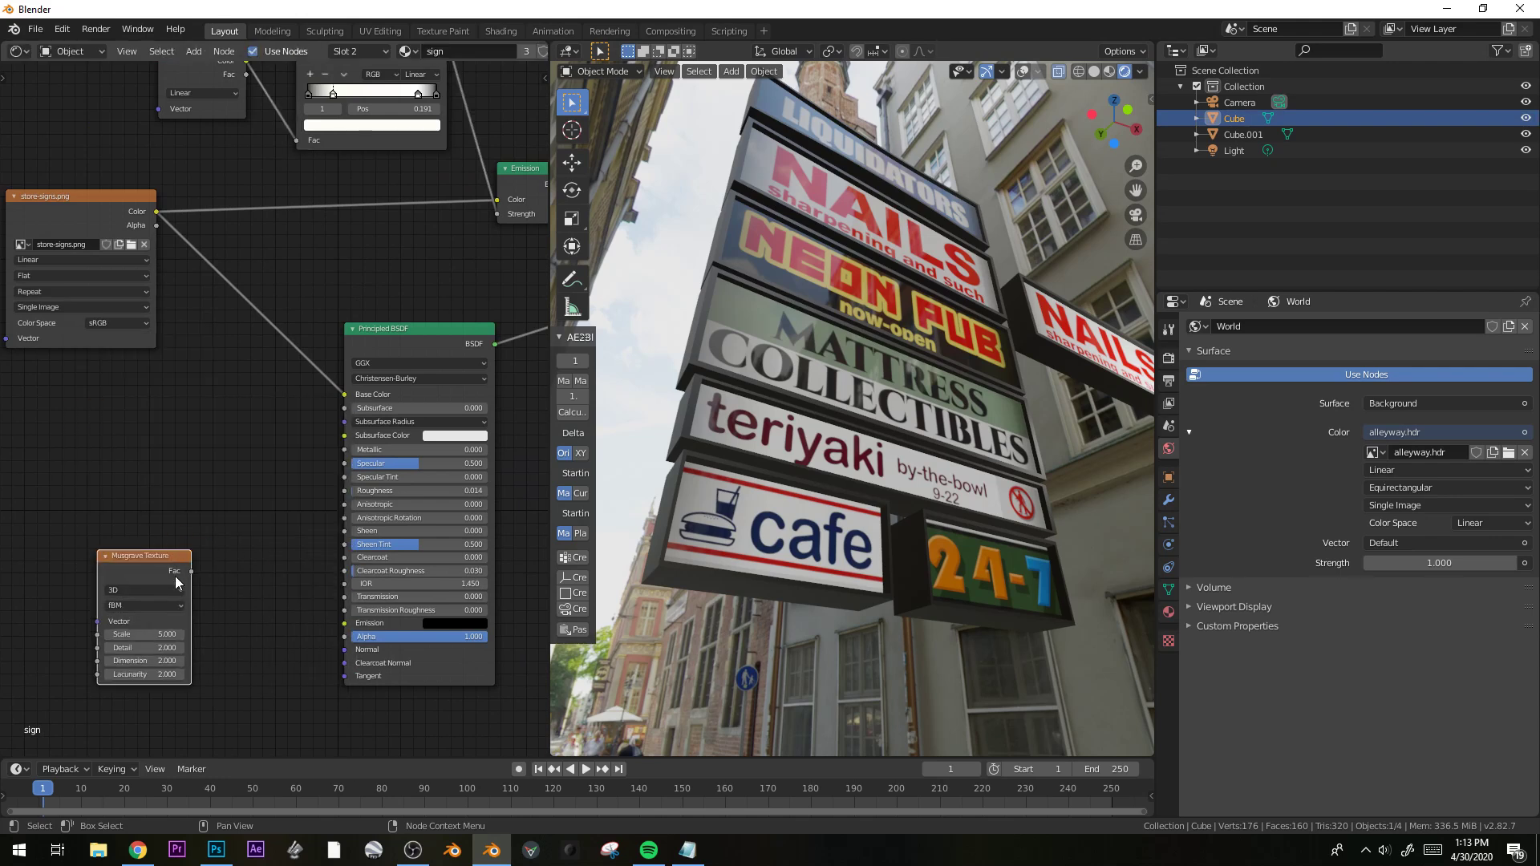
pyautogui.moveTo(193, 571); pyautogui.dragTo(341, 650)
# Insert a Bump node between the Musgrave Texture and the Principled BSDF Normal, with the Musgrave Fac feeding its Height.
pyautogui.hotkey('shift', 'a')
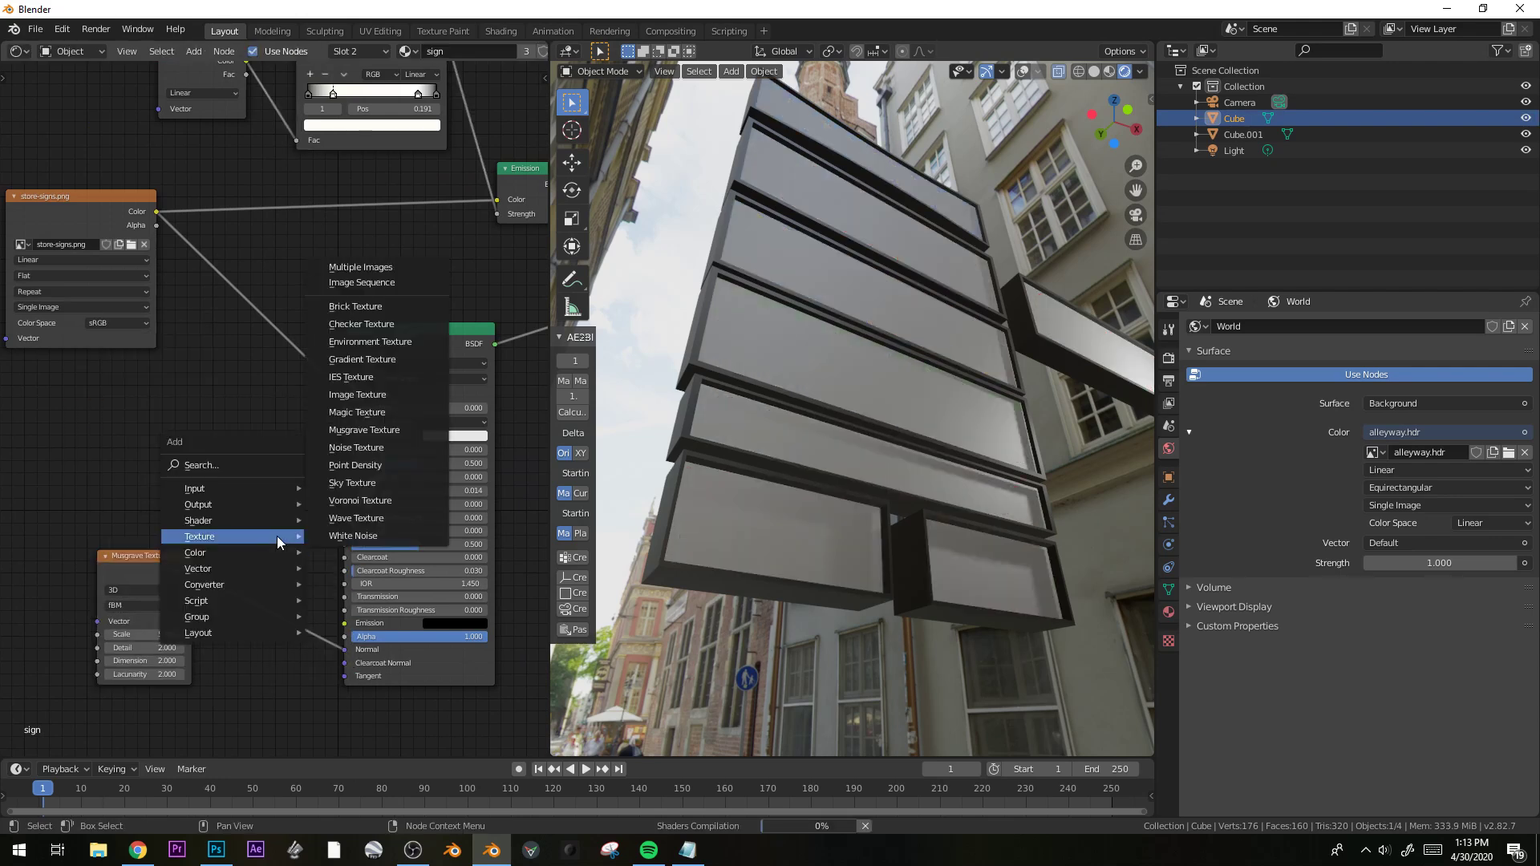
pyautogui.moveTo(279, 569)
pyautogui.click(341, 568)
pyautogui.click(225, 674)
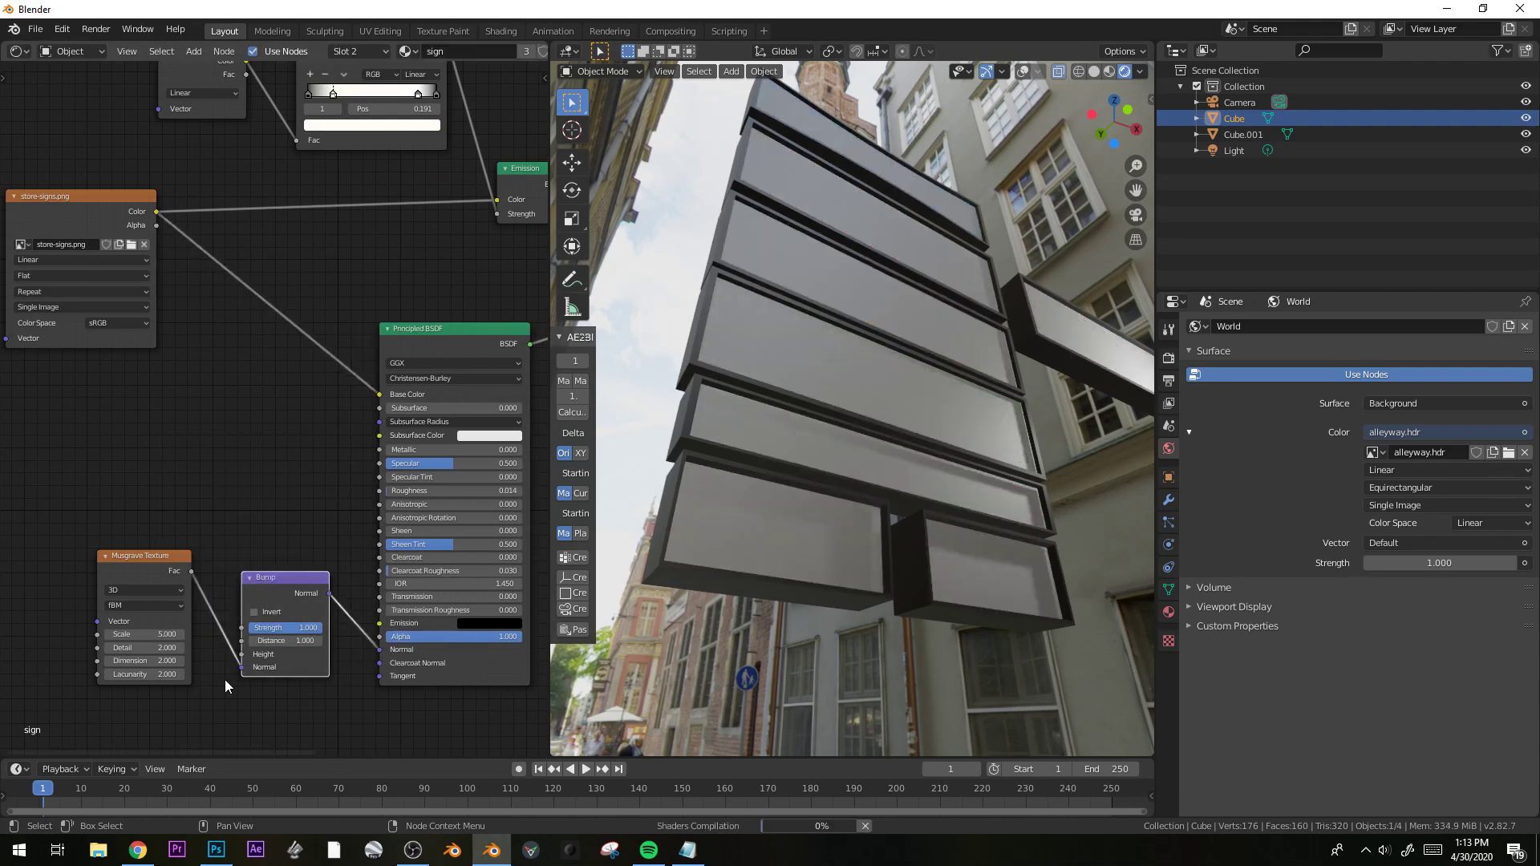
pyautogui.moveTo(239, 666); pyautogui.dragTo(239, 656)
# Set the Principled BSDF roughness to about 0.109 and the Bump strength to about 0.183.
pyautogui.scroll(1, 144, 686)
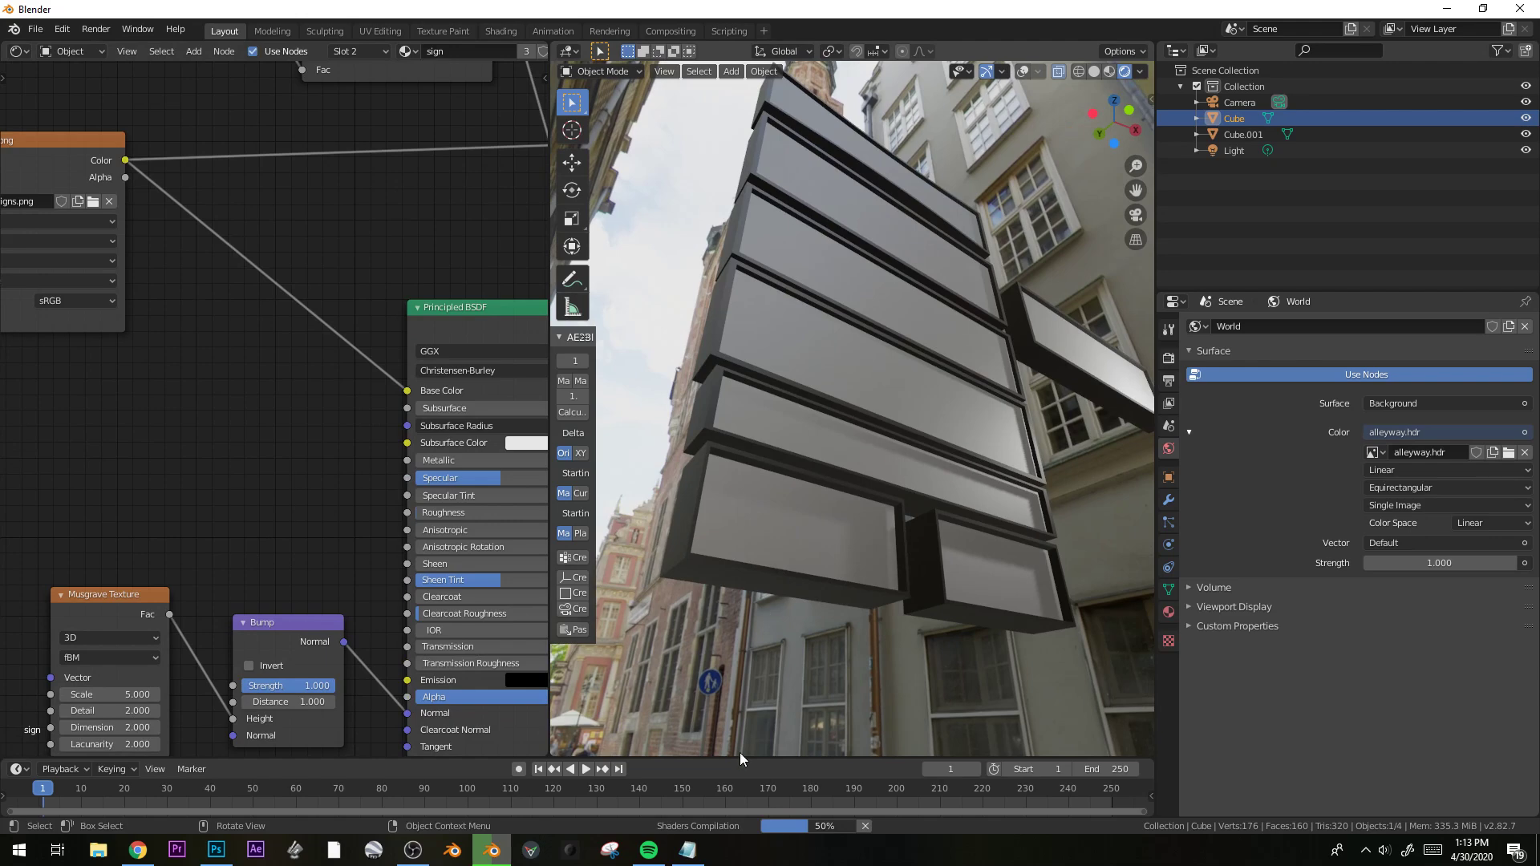
pyautogui.moveTo(849, 608); pyautogui.dragTo(835, 546, button='middle')
pyautogui.scroll(2, 845, 595)
pyautogui.moveTo(216, 543); pyautogui.dragTo(181, 480, button='middle')
pyautogui.moveTo(393, 448); pyautogui.dragTo(410, 448)
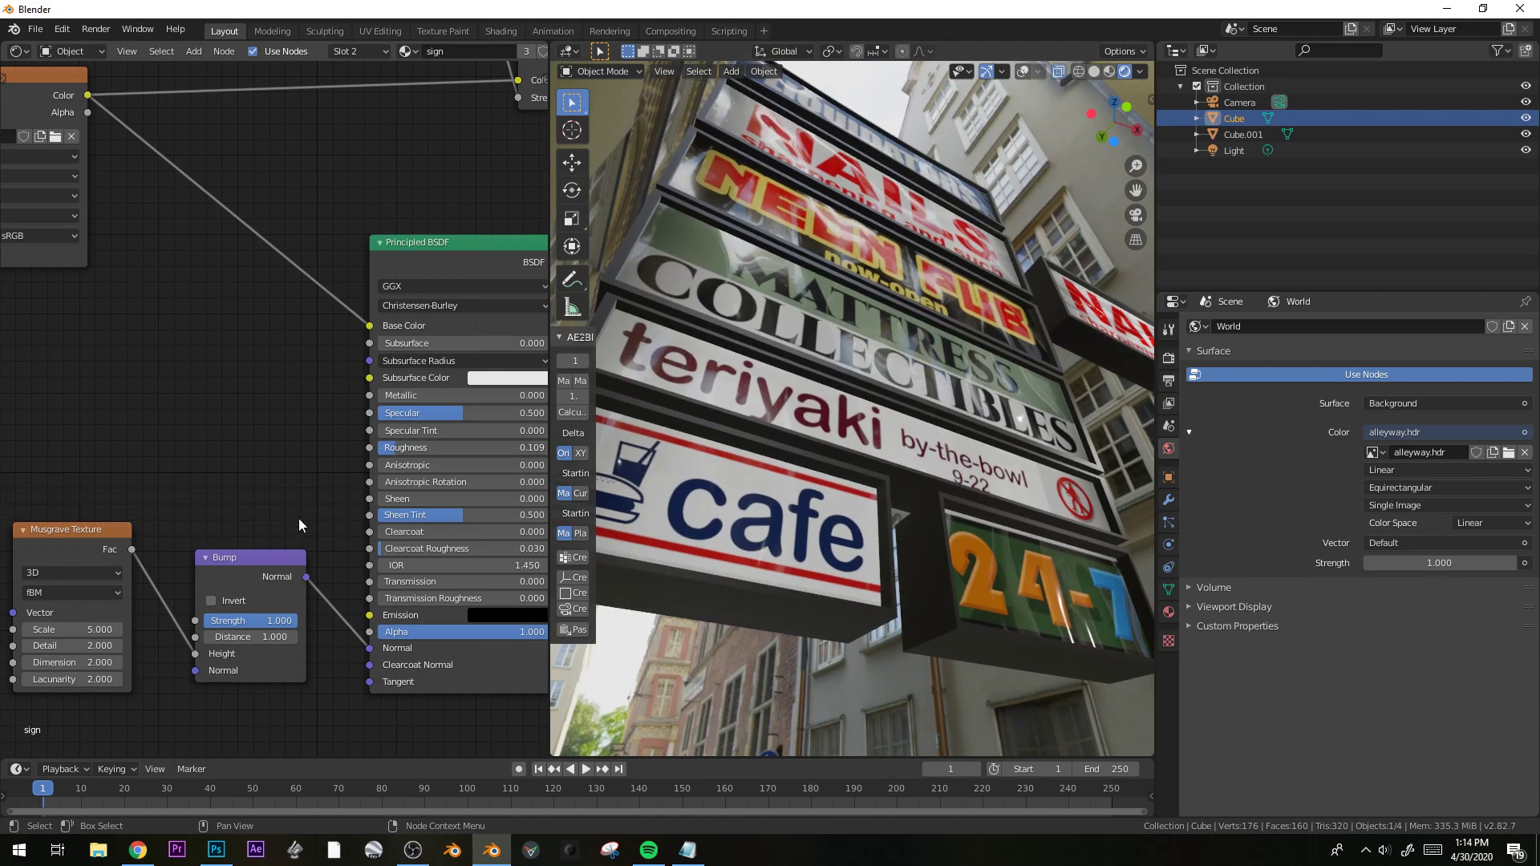
pyautogui.moveTo(267, 624); pyautogui.dragTo(251, 624)
pyautogui.moveTo(250, 620); pyautogui.dragTo(252, 620)
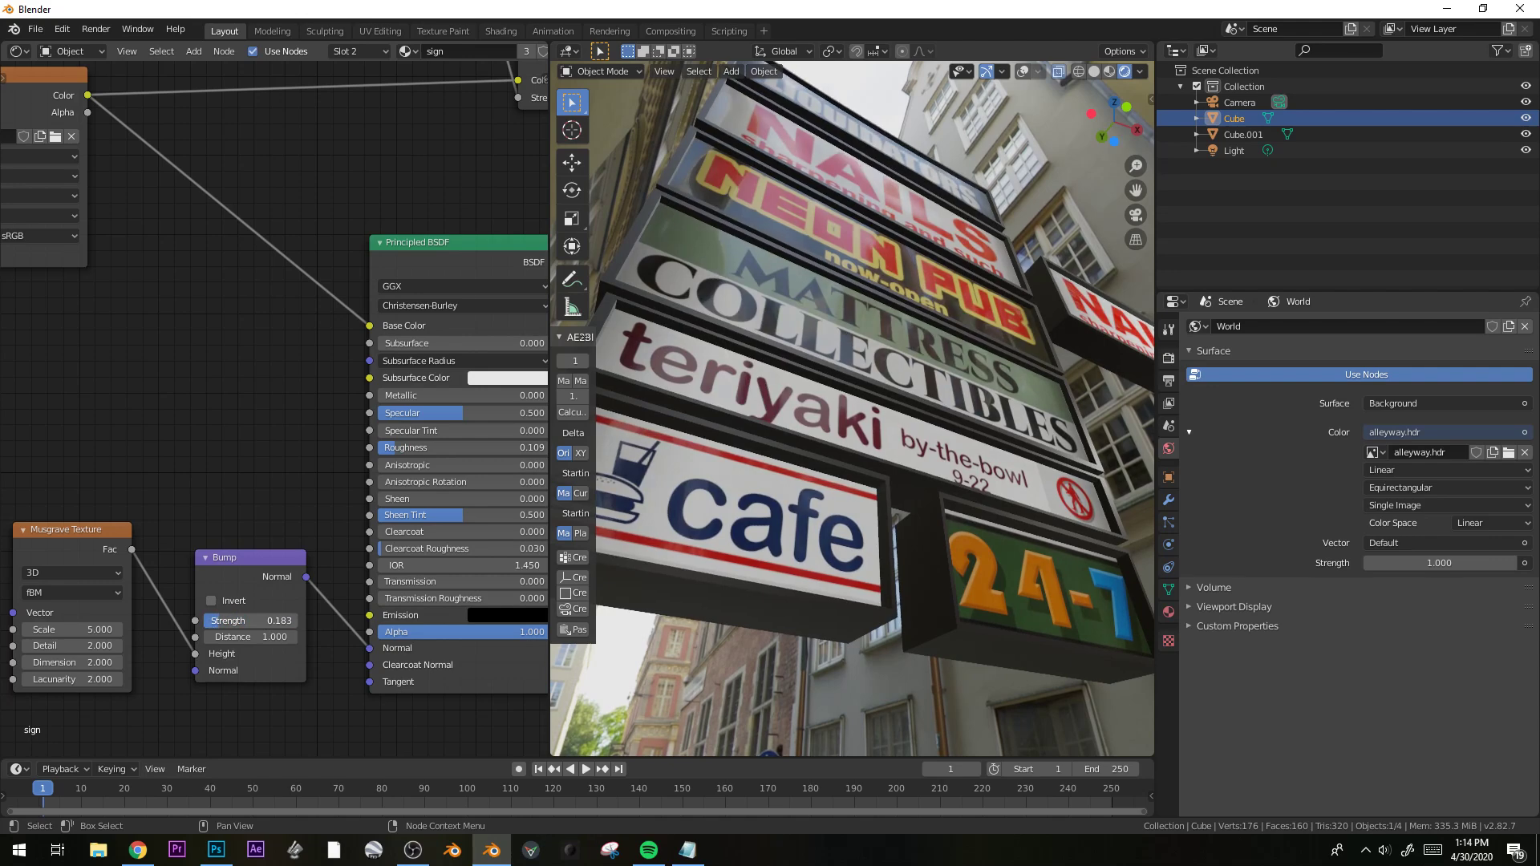
# Turn on the viewport overlays with the whole sign column in view.
pyautogui.moveTo(790, 532); pyautogui.dragTo(940, 518, button='middle')
pyautogui.scroll(-3, 802, 536)
pyautogui.scroll(3, 850, 512)
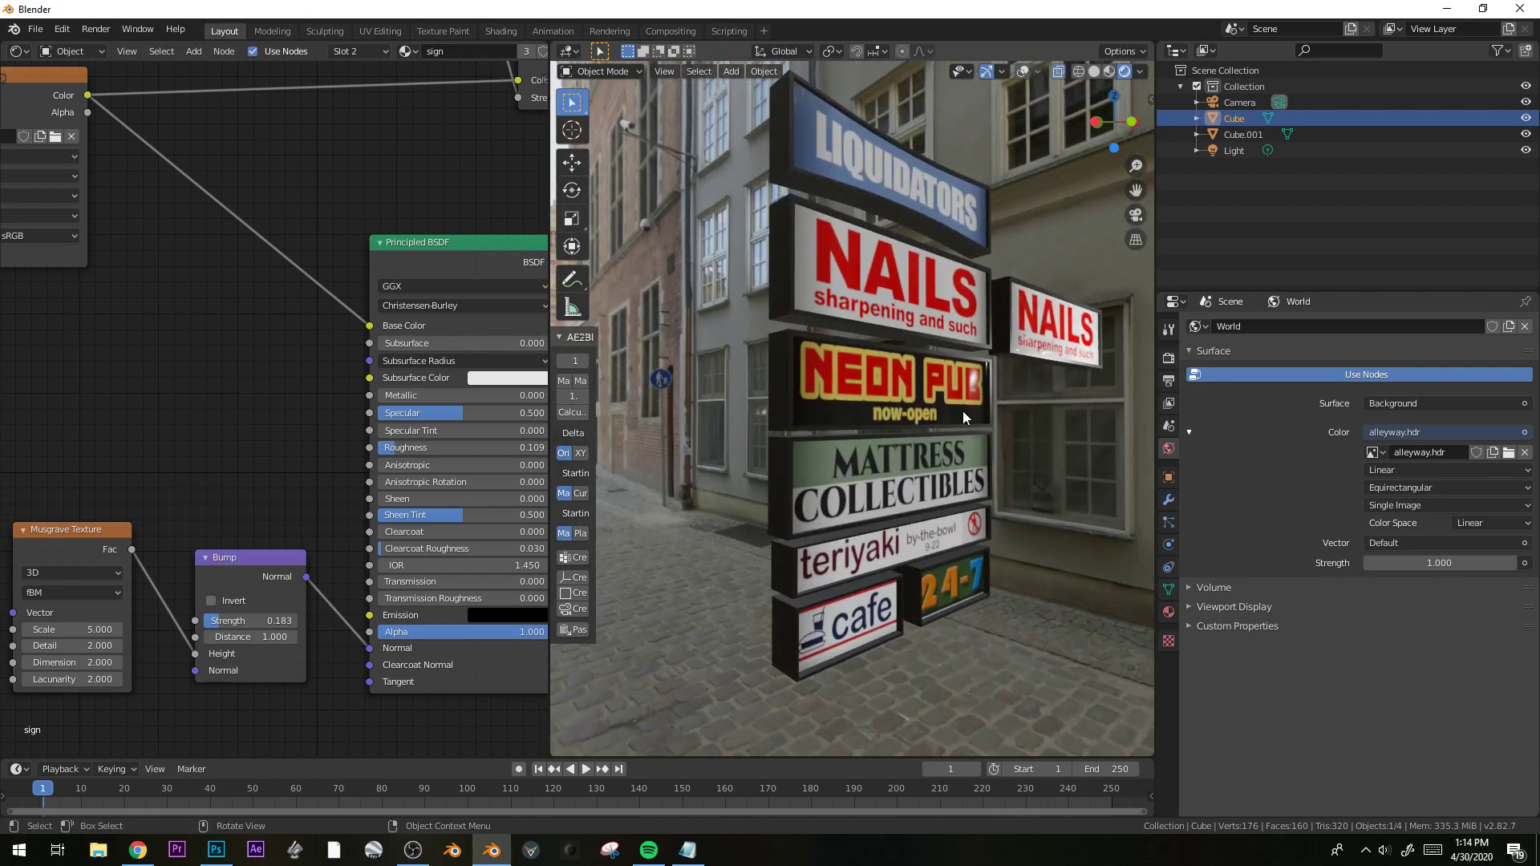
pyautogui.click(1029, 69)
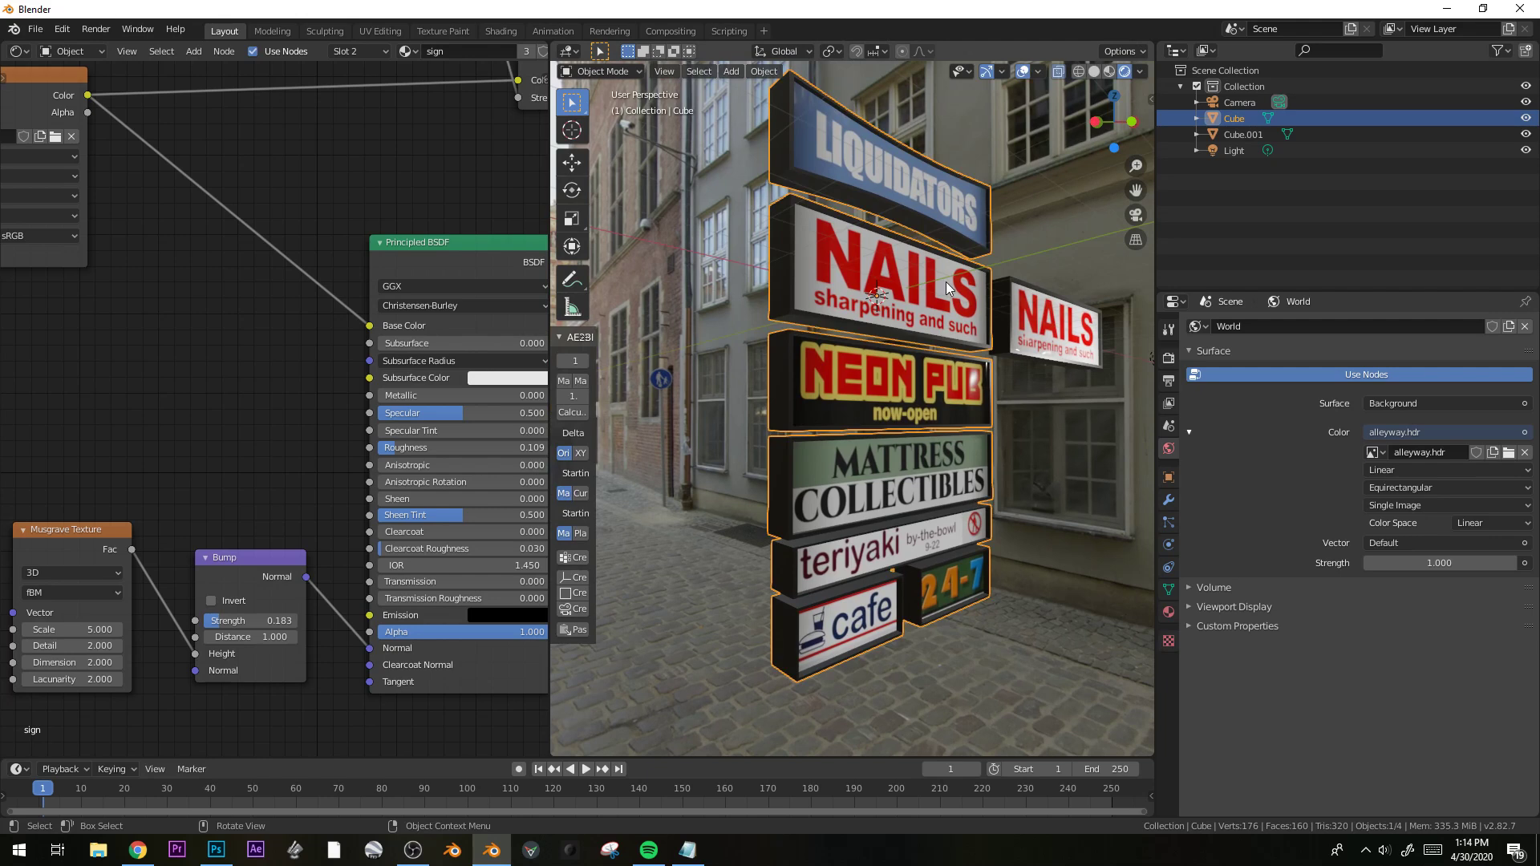
# Try to separate the linked MATTRESS COLLECTIBLES sign box from the column into its own object.
pyautogui.press('Tab')
pyautogui.hotkey('ctrl', 'l')
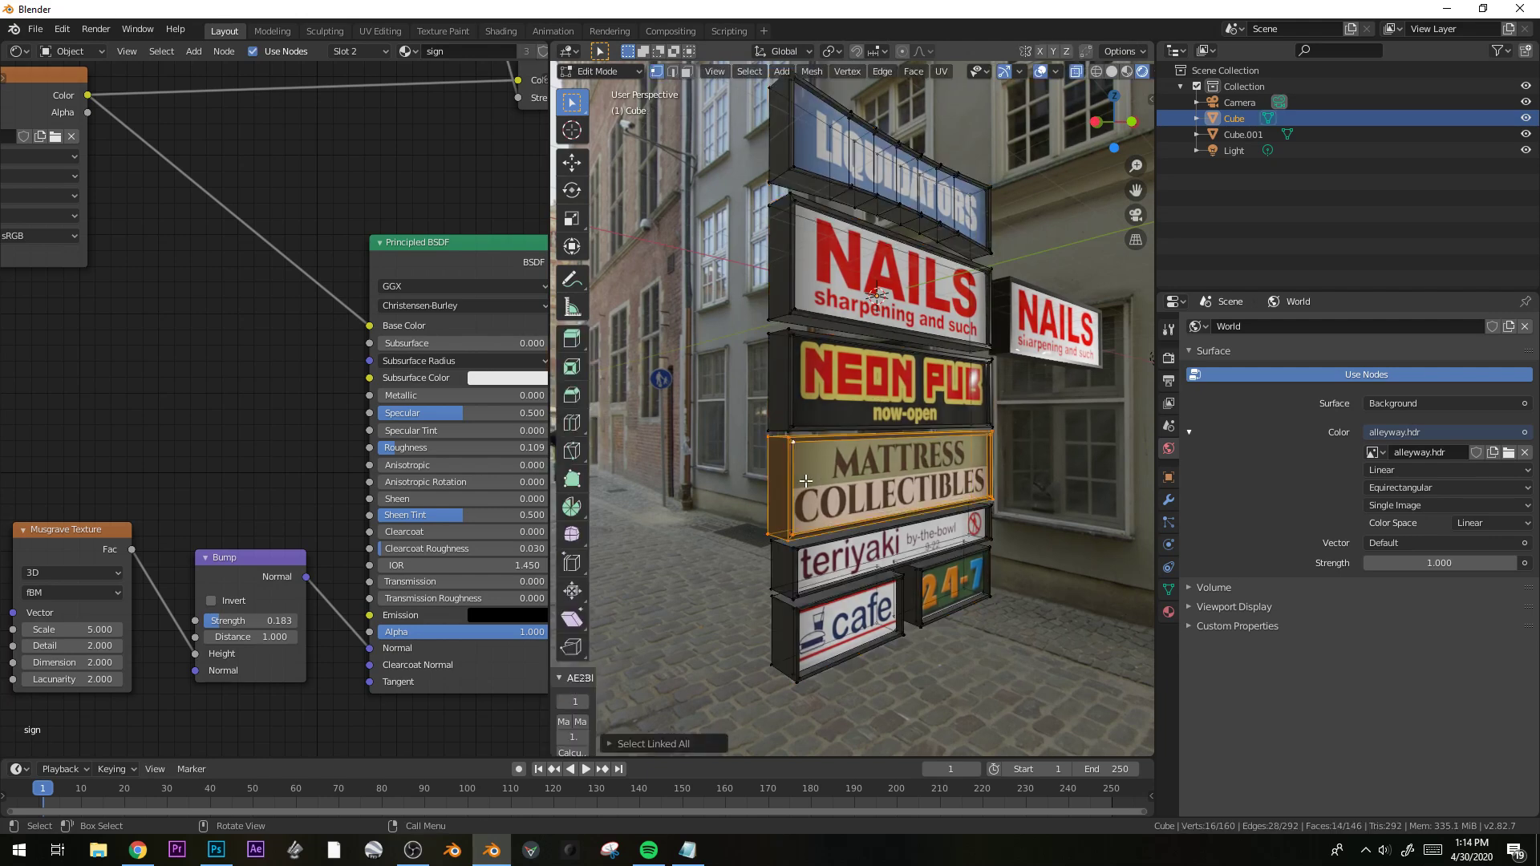
pyautogui.click(805, 480)
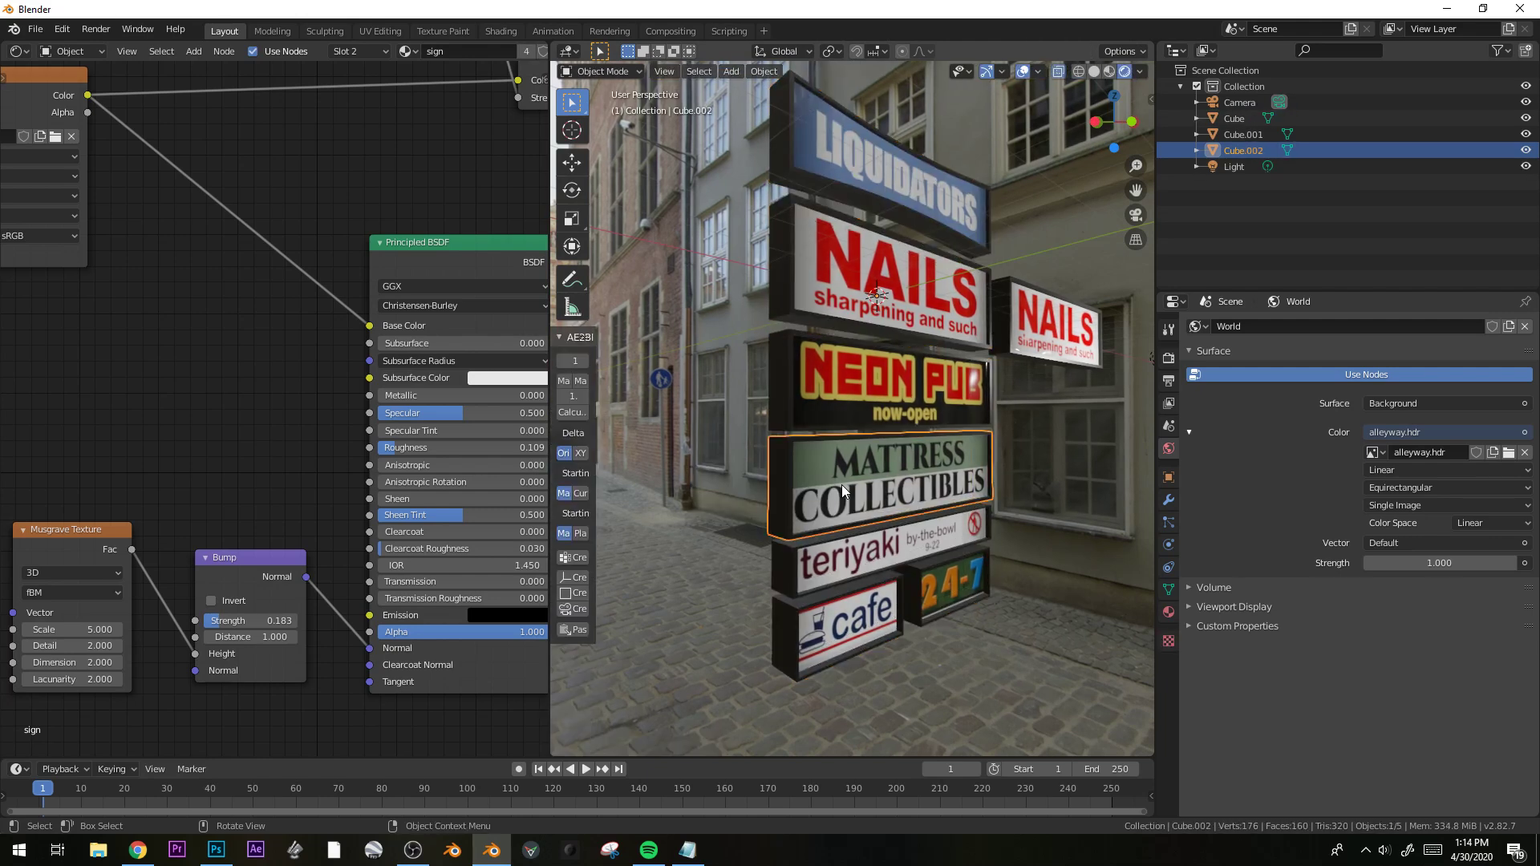
pyautogui.hotkey('ctrl', 'z')
pyautogui.press('Tab')
pyautogui.press('Tab')
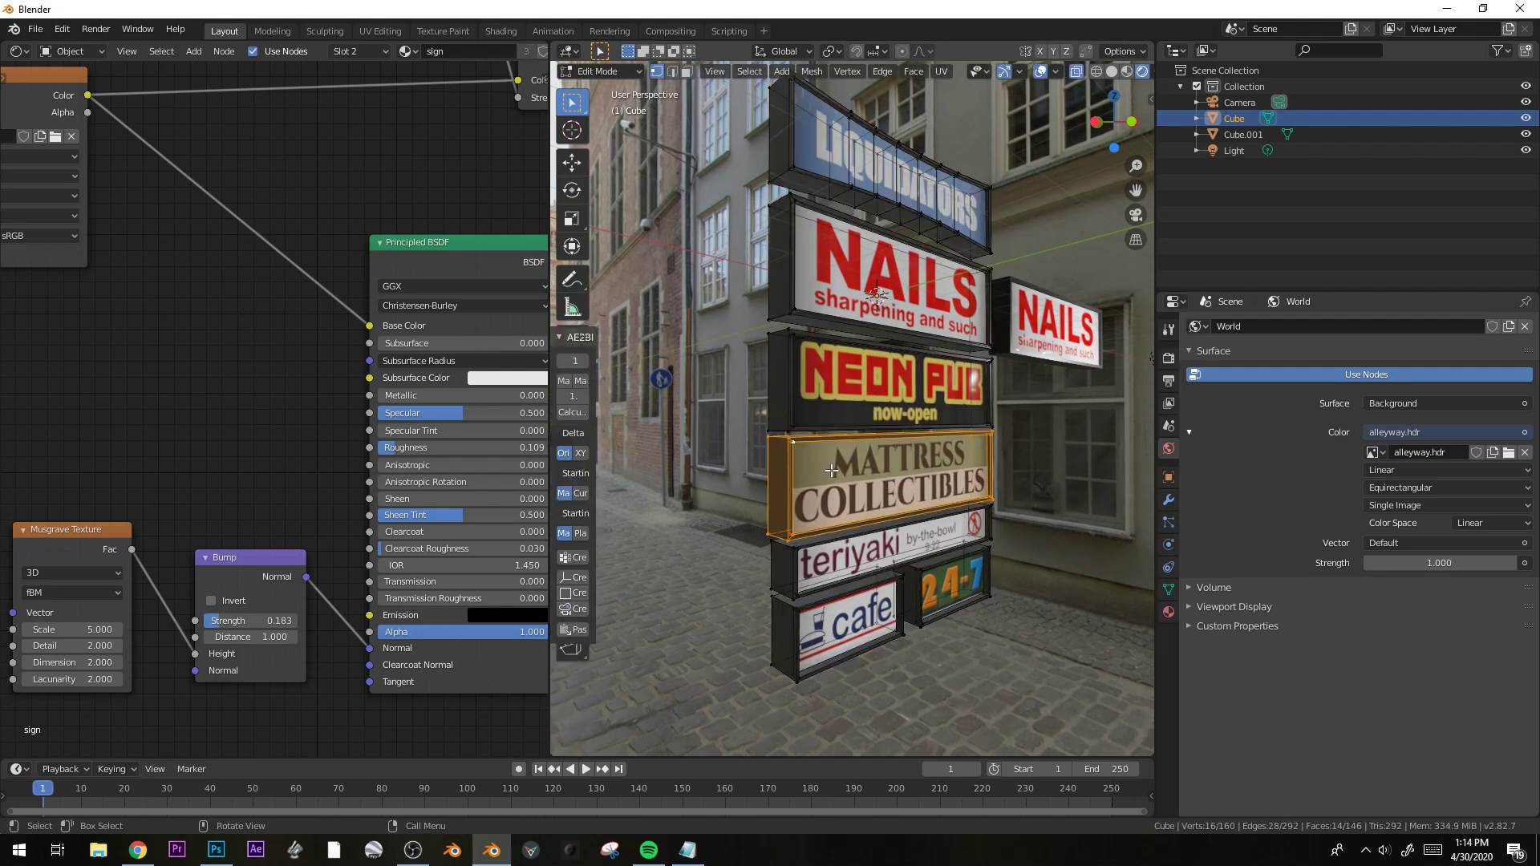
# Select the MATTRESS COLLECTIBLES face, make a copy of the sign material named "sugn unlit", and assign it to the face.
pyautogui.hotkey('alt', 'a')
pyautogui.click(873, 468)
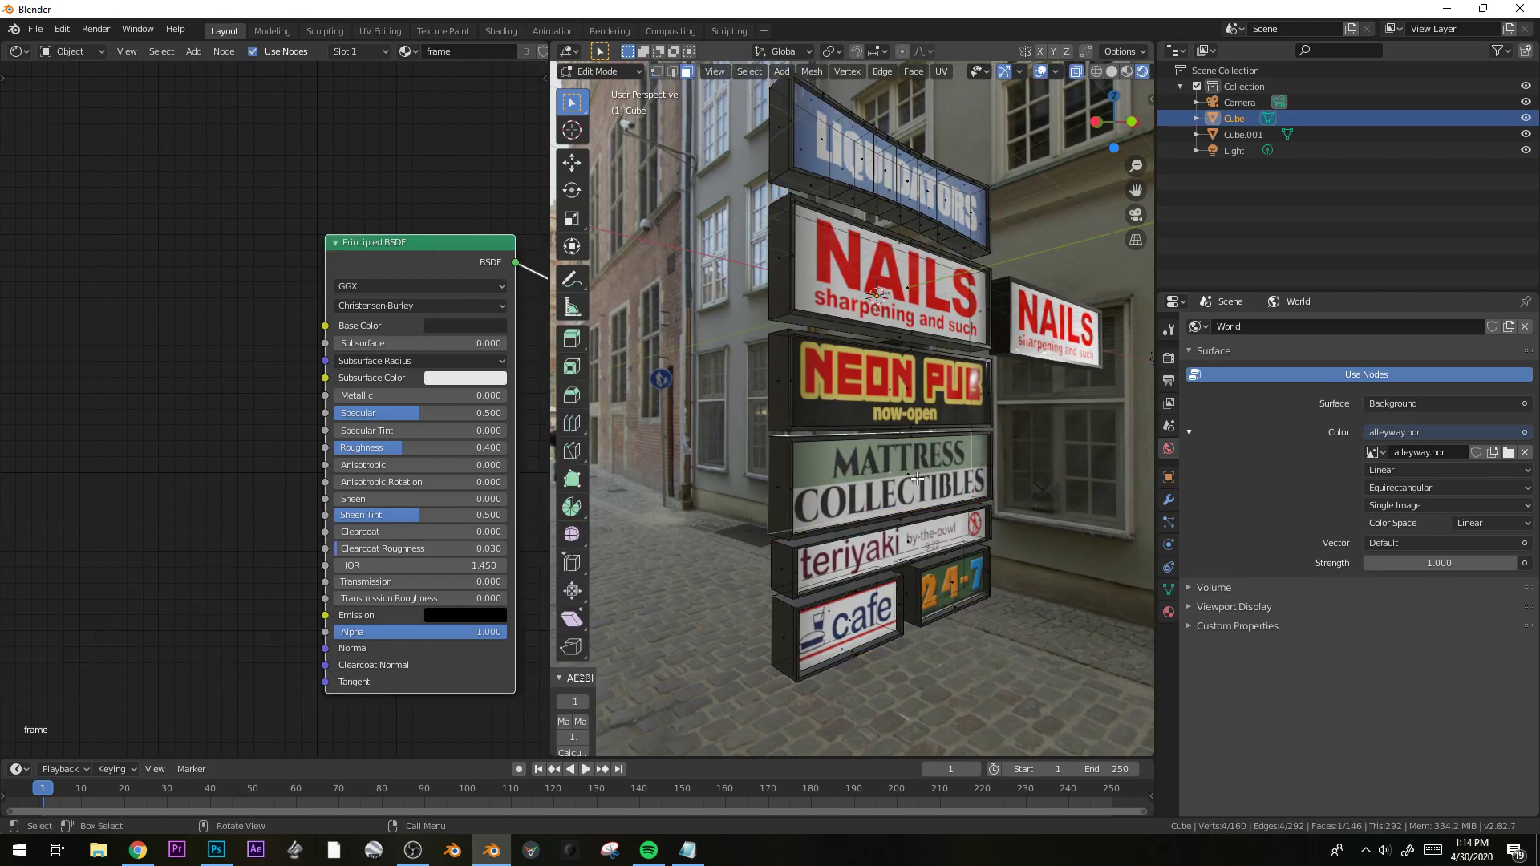
pyautogui.click(1168, 612)
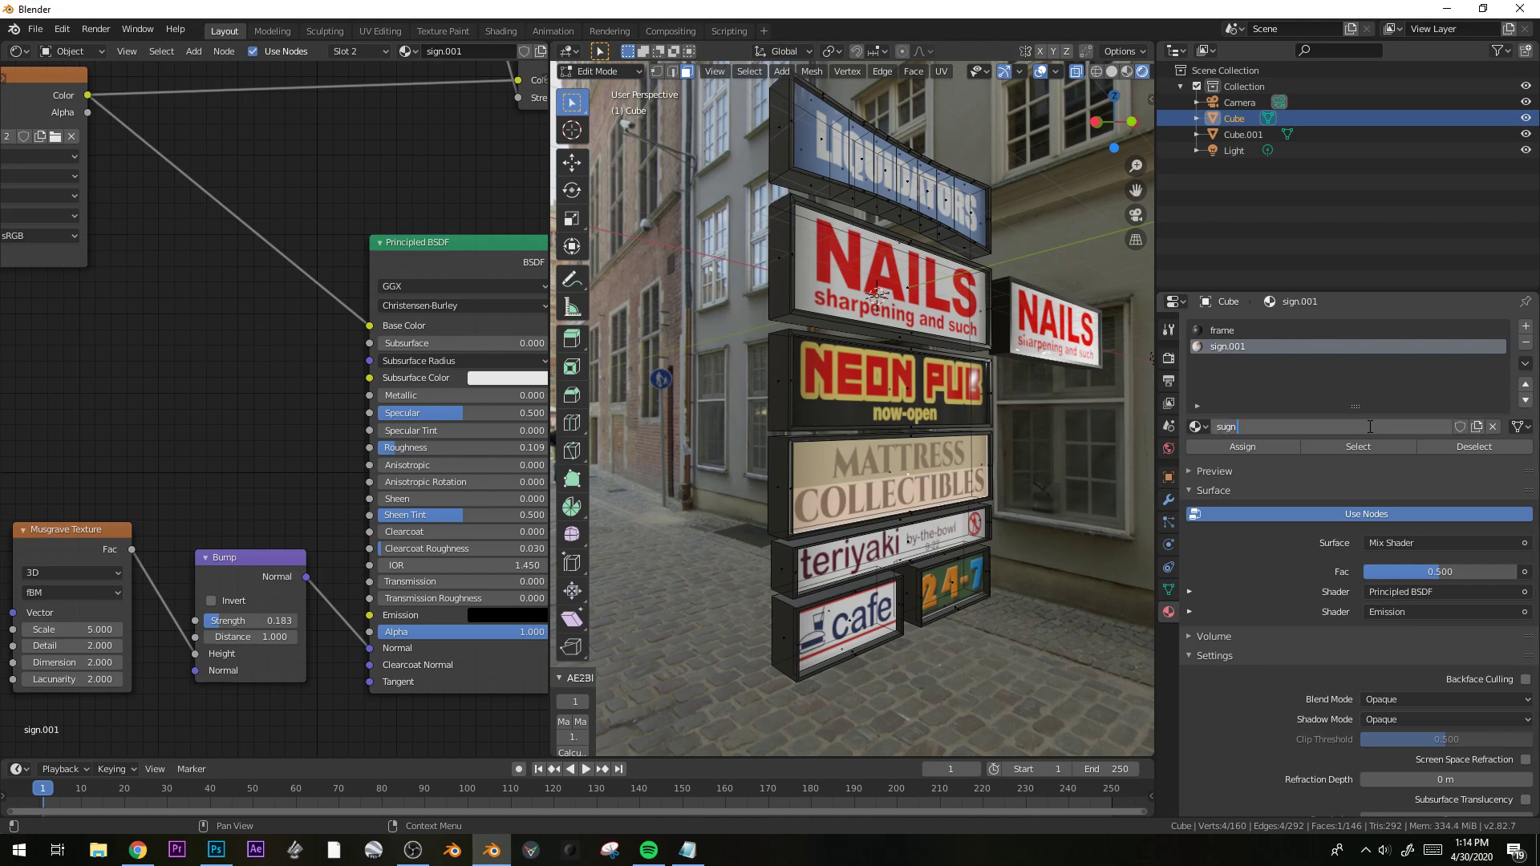
pyautogui.click(1253, 447)
# Cut the link from the ColorRamp to the Emission Strength in the "sugn unlit" material.
pyautogui.moveTo(470, 150); pyautogui.dragTo(315, 348, button='middle')
pyautogui.keyDown('ctrl'); pyautogui.moveTo(357, 157); pyautogui.dragTo(300, 218, button='right'); pyautogui.keyUp('ctrl')
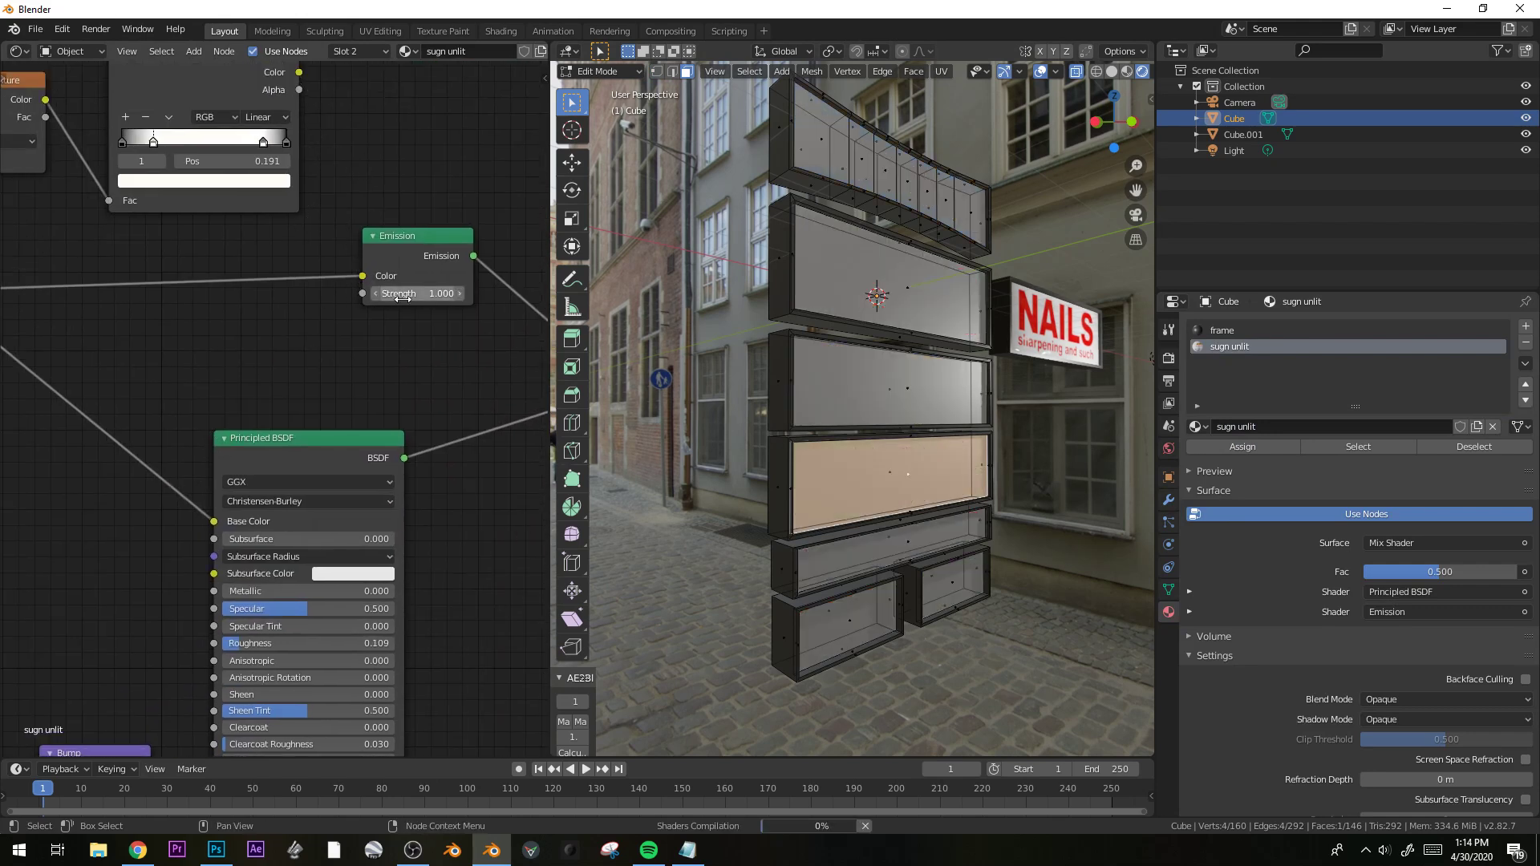
# Set the Emission Strength of the "sugn unlit" material to 0.
pyautogui.press('Return')
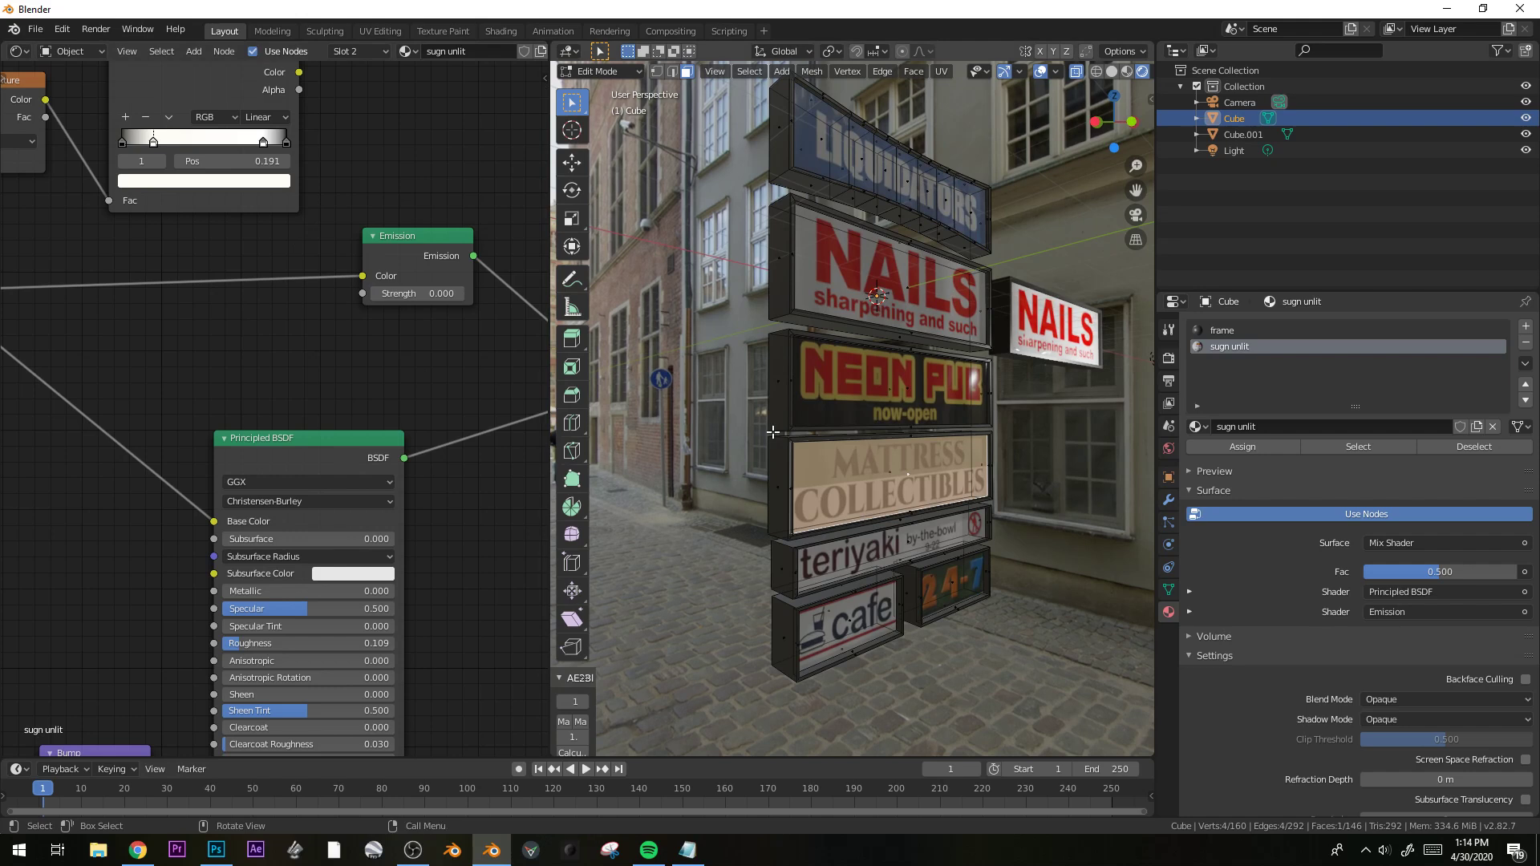
pyautogui.press('Tab')
pyautogui.moveTo(995, 504); pyautogui.dragTo(966, 445, button='middle')
# Select the NAILS, NEON PUB, teriyaki, cafe and 24-7 sign faces in the column mesh.
pyautogui.press('Tab')
pyautogui.keyDown('alt'); pyautogui.click(912, 356); pyautogui.keyUp('alt')
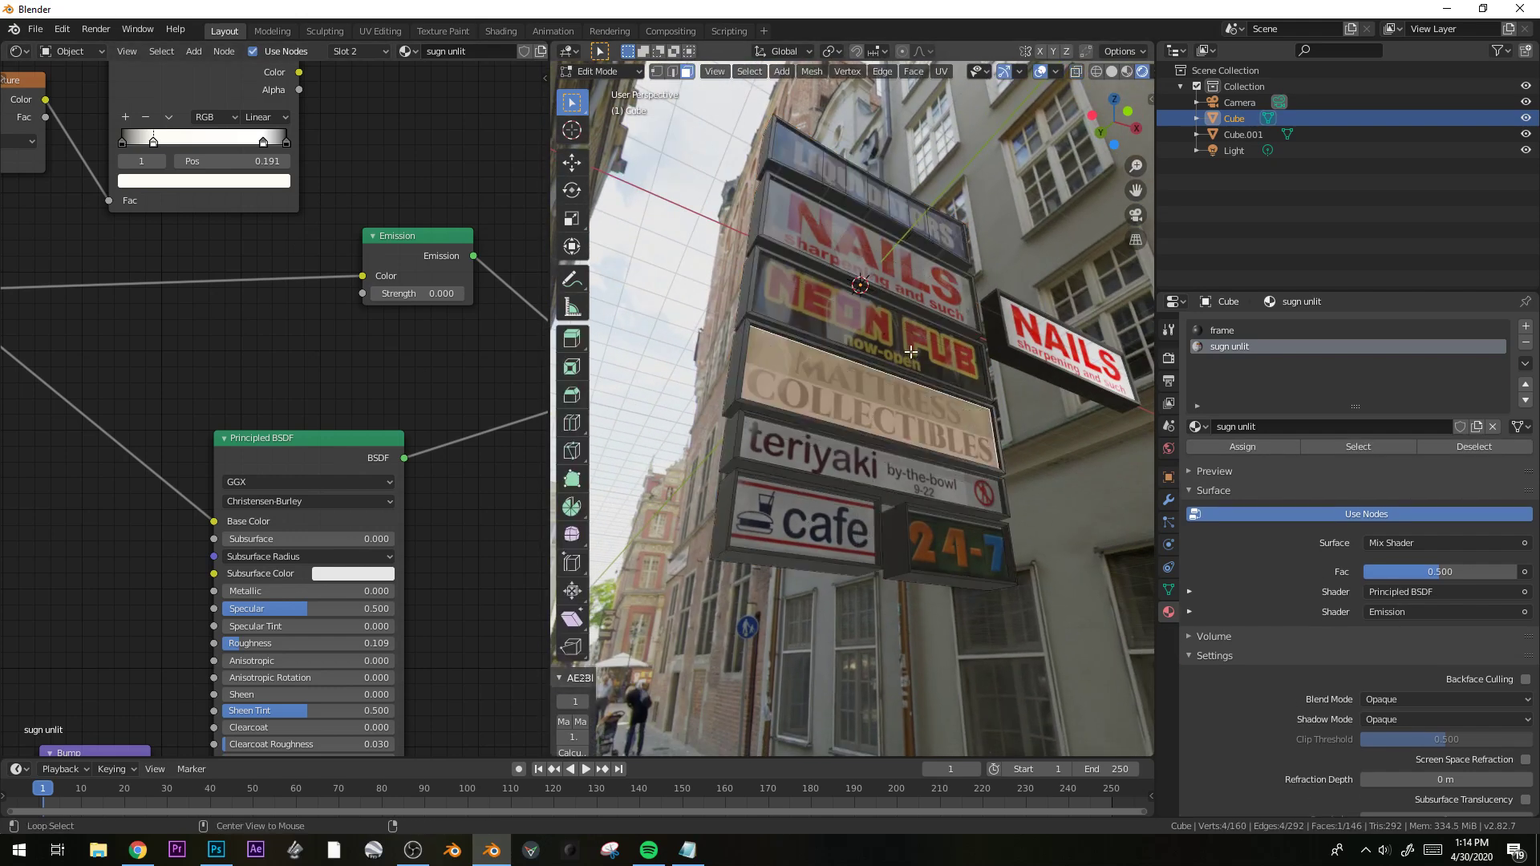
pyautogui.click(894, 333)
pyautogui.keyDown('shift'); pyautogui.click(895, 213); pyautogui.keyUp('shift')
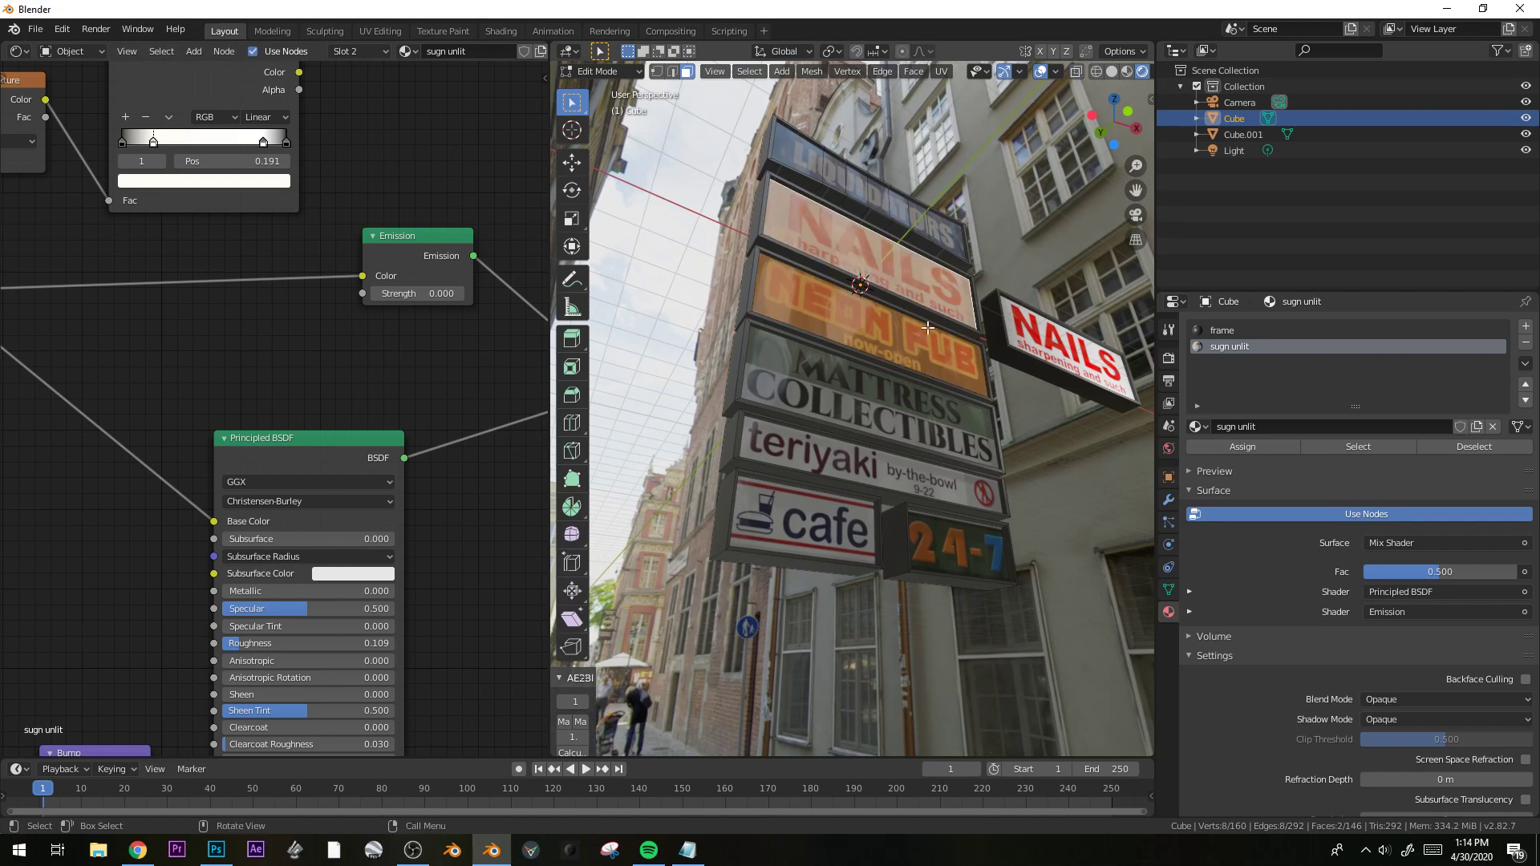
pyautogui.keyDown('shift'); pyautogui.click(890, 377); pyautogui.keyUp('shift')
pyautogui.keyDown('shift'); pyautogui.click(890, 377); pyautogui.keyUp('shift')
pyautogui.keyDown('shift'); pyautogui.click(867, 462); pyautogui.keyUp('shift')
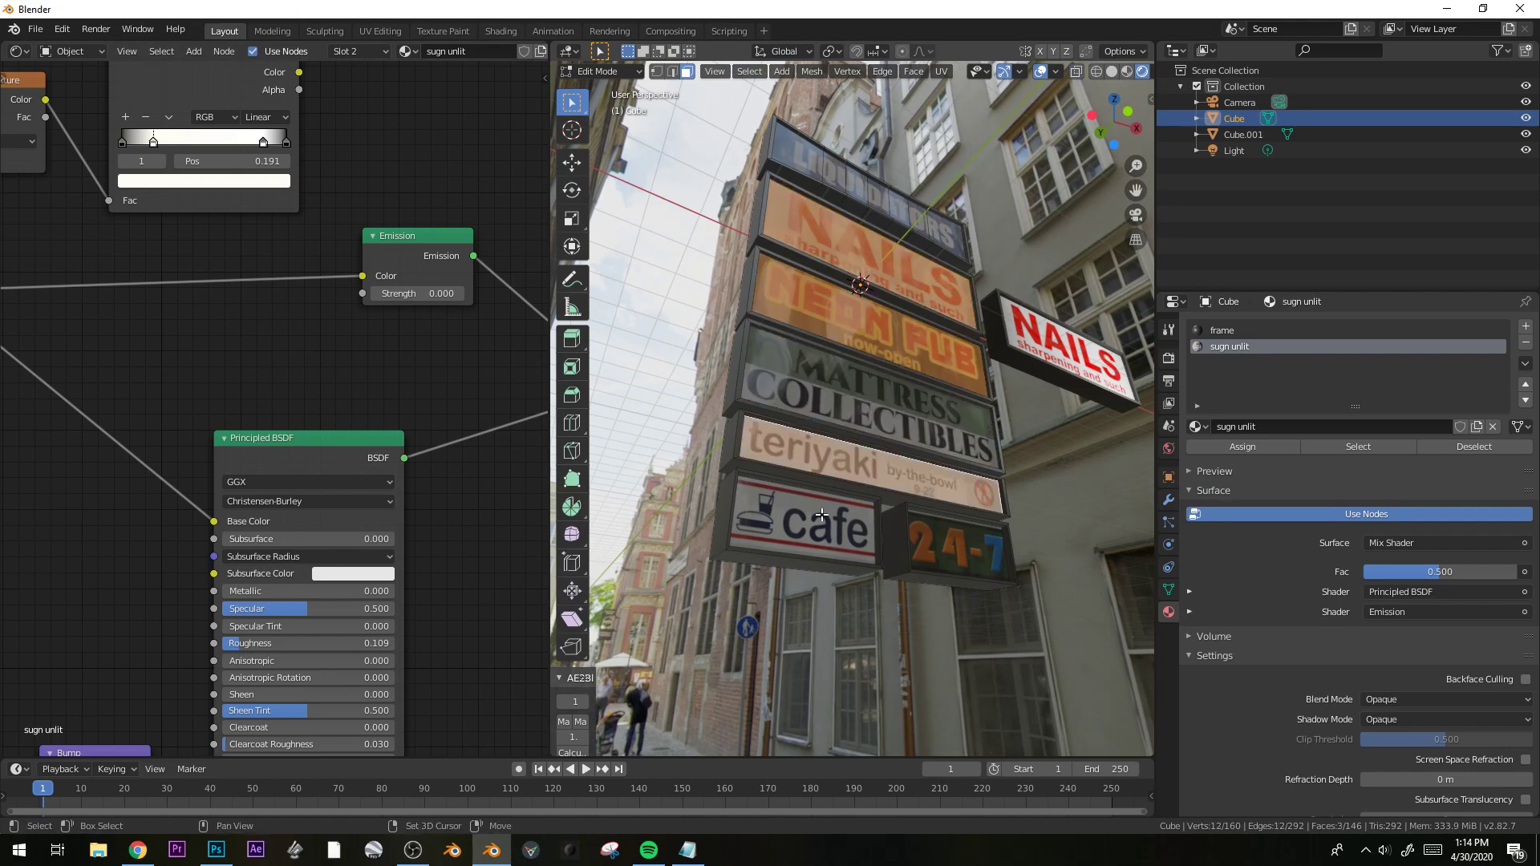
pyautogui.keyDown('shift'); pyautogui.click(802, 525); pyautogui.keyUp('shift')
pyautogui.keyDown('shift'); pyautogui.click(958, 533); pyautogui.keyUp('shift')
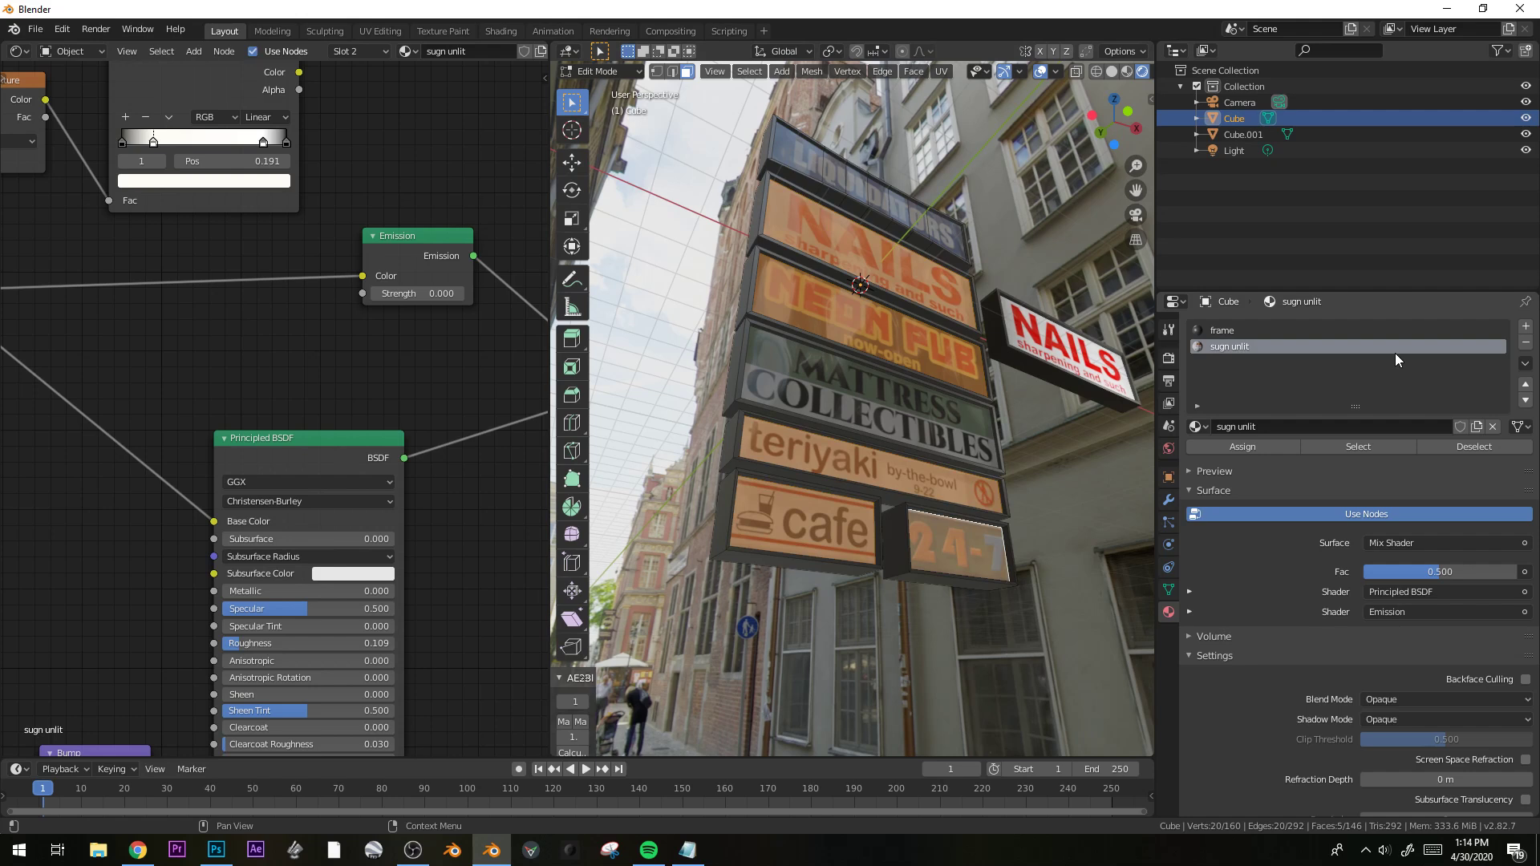
# Switch the column's second material slot back to "sign" and add a third slot using "sugn unlit".
pyautogui.click(1198, 427)
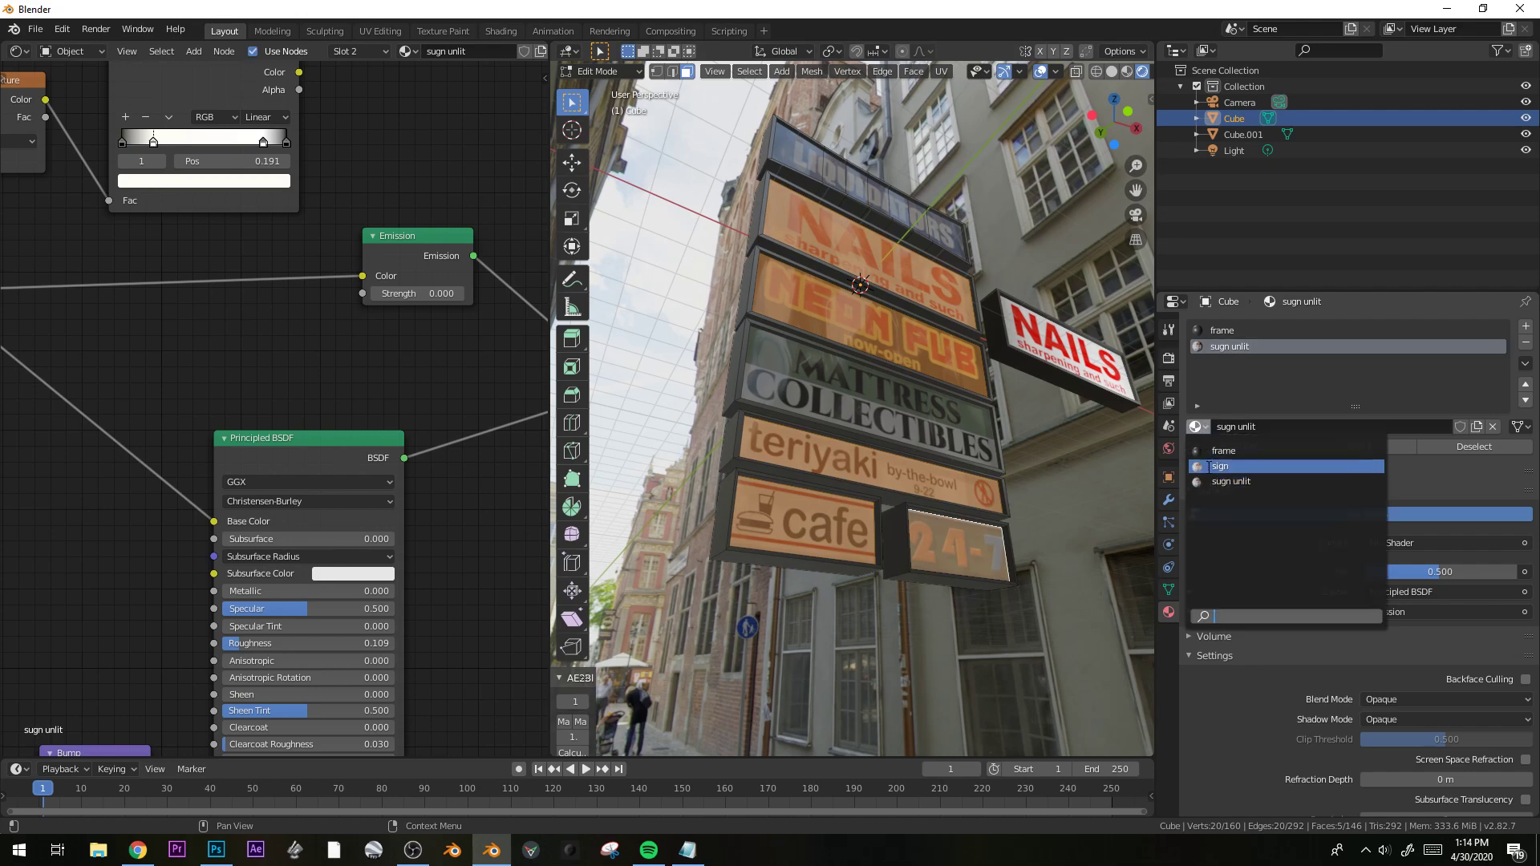
pyautogui.click(1207, 467)
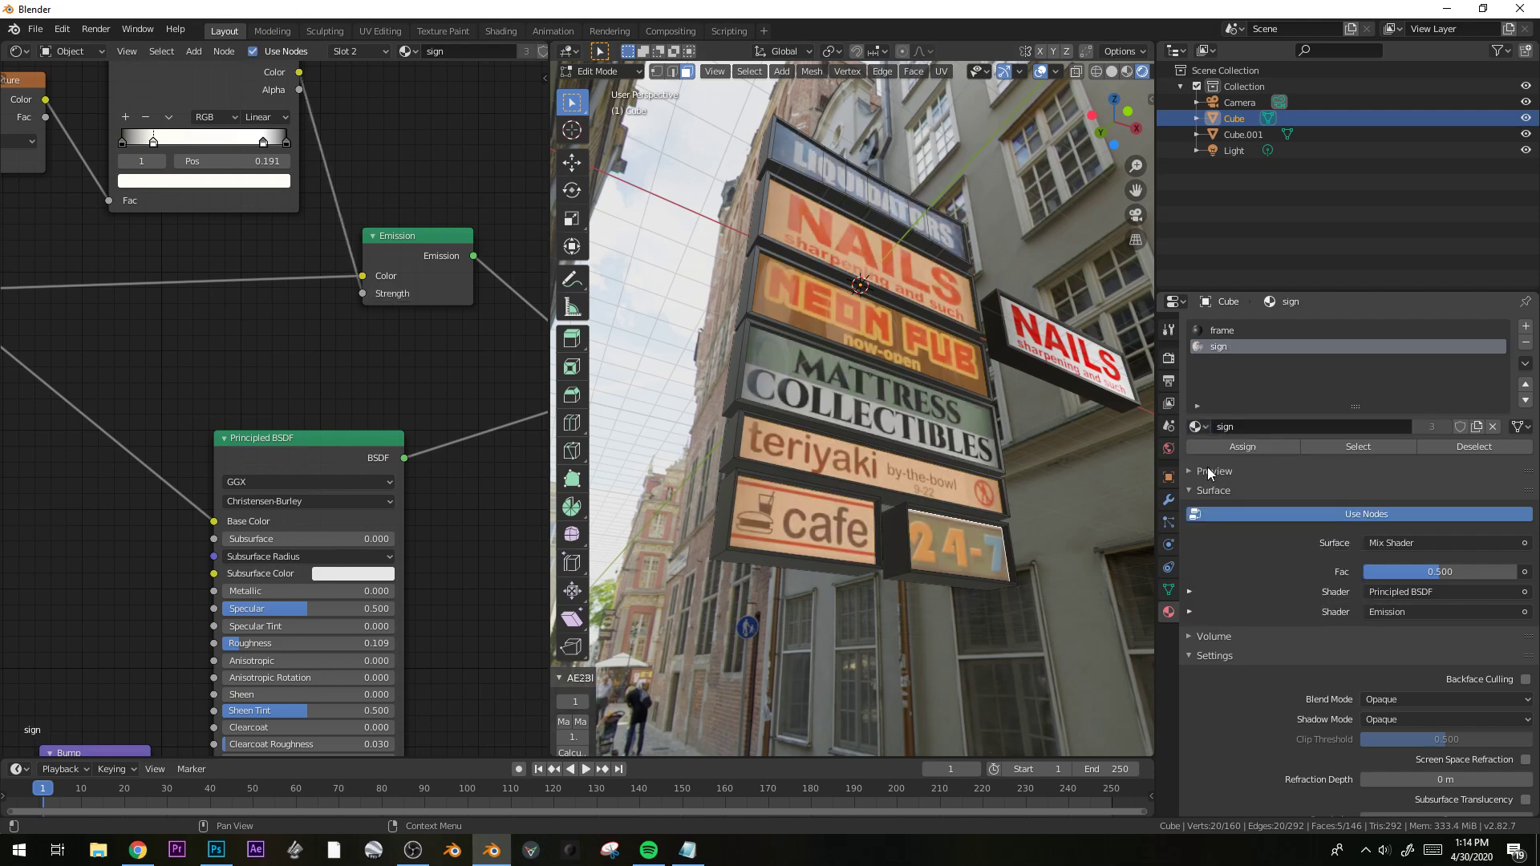
pyautogui.click(1527, 327)
pyautogui.click(1198, 427)
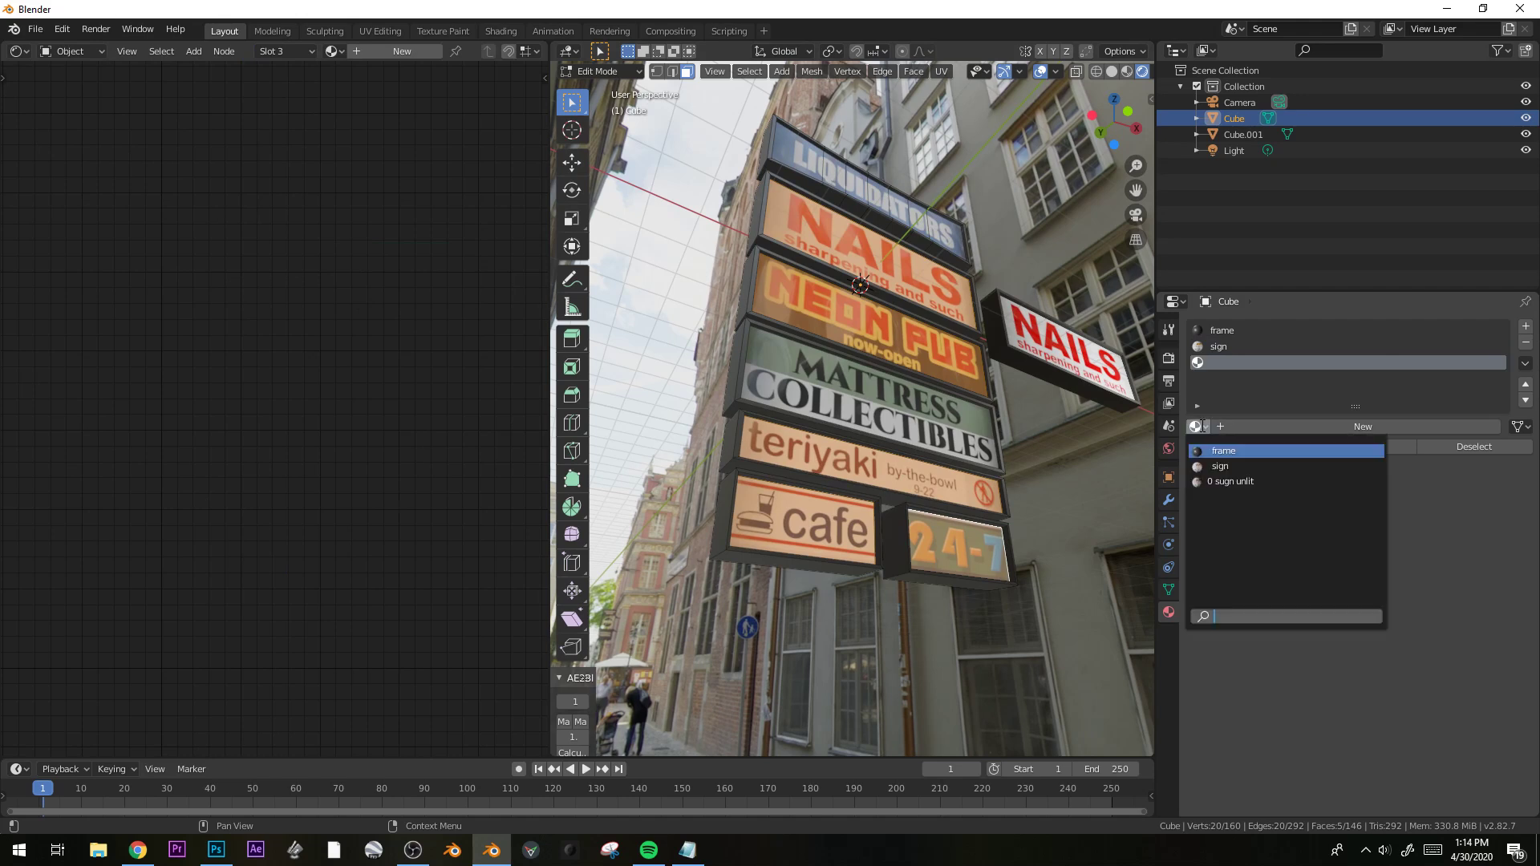
pyautogui.click(1212, 466)
pyautogui.click(1239, 446)
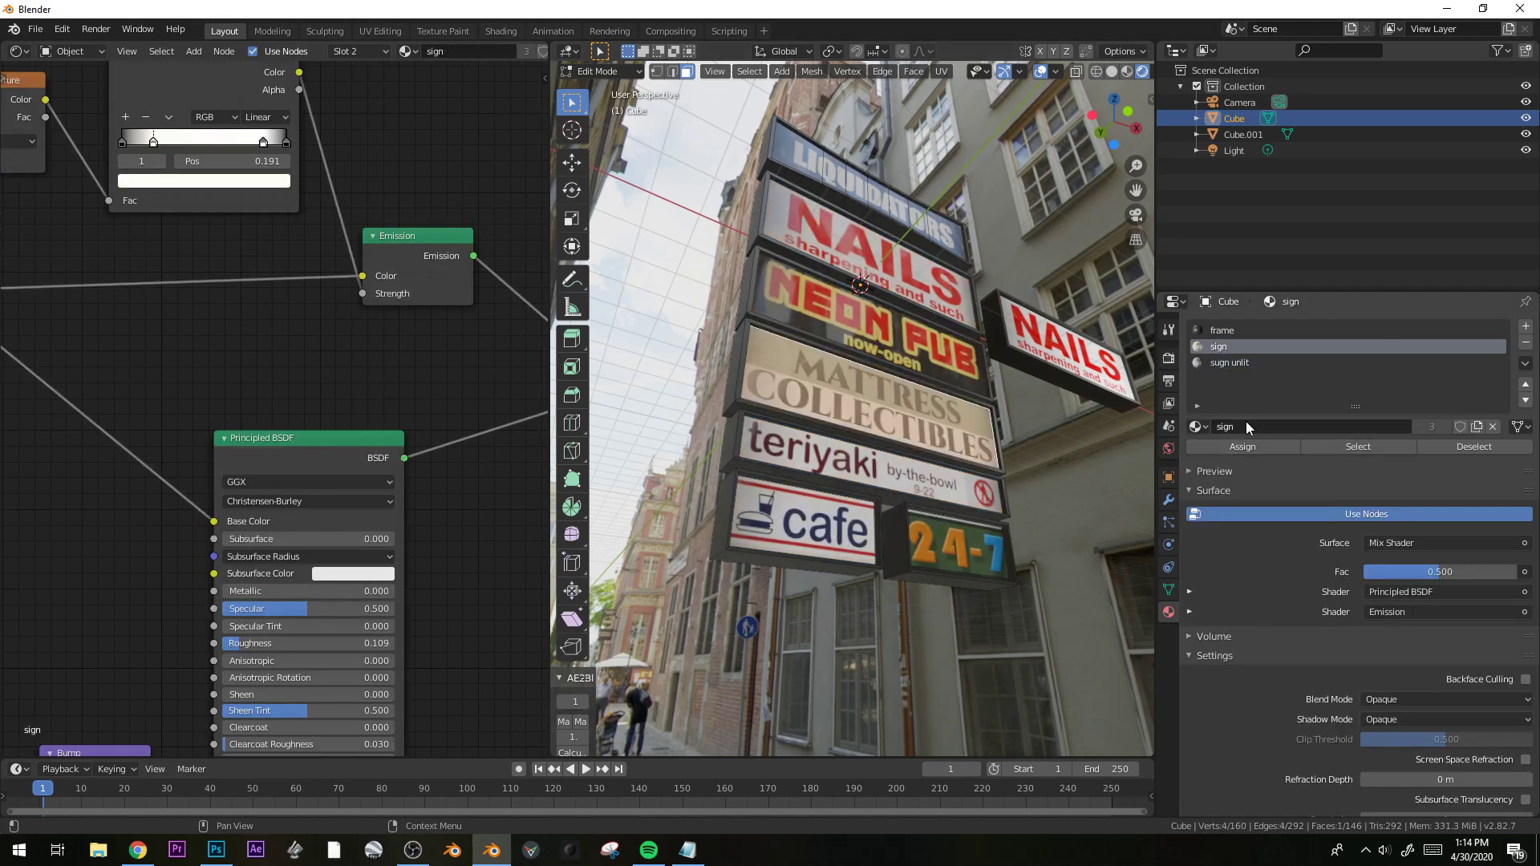
# Assign the "sugn unlit" material to the MATTRESS COLLECTIBLES face and leave mesh editing.
pyautogui.click(1243, 363)
pyautogui.click(1242, 447)
pyautogui.press('Tab')
pyautogui.moveTo(898, 424)
pyautogui.mouseDown(button='middle')
pyautogui.moveTo(868, 421)
pyautogui.moveTo(847, 457)
pyautogui.moveTo(860, 417)
pyautogui.mouseUp(button='middle')
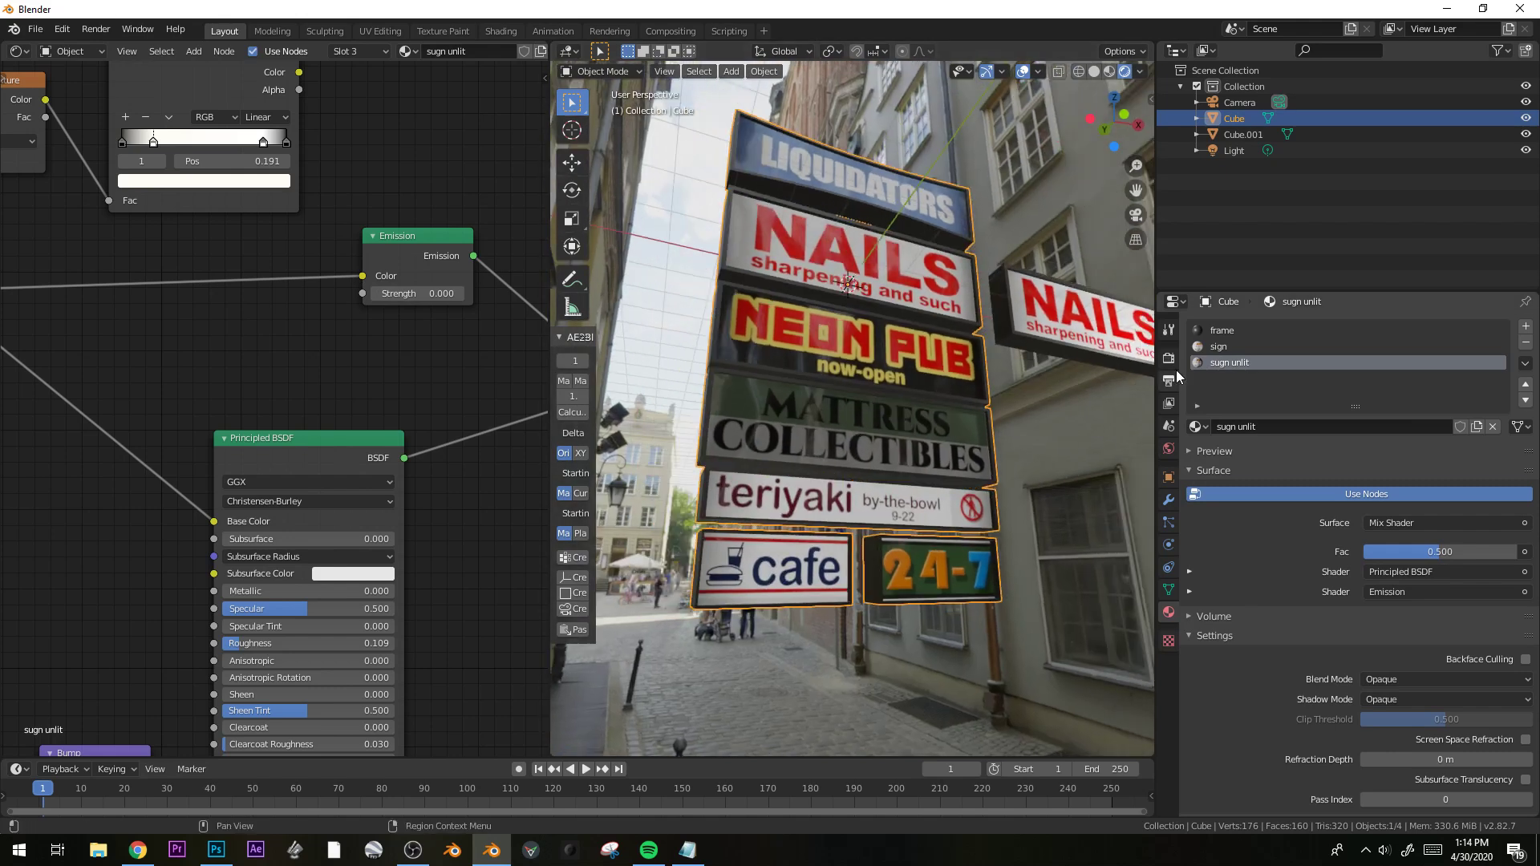
# Darken the scene by setting the world background strength to 0.1.
pyautogui.click(1168, 447)
pyautogui.moveTo(1438, 562); pyautogui.dragTo(1367, 563)
pyautogui.moveTo(1027, 465); pyautogui.dragTo(938, 467, button='middle')
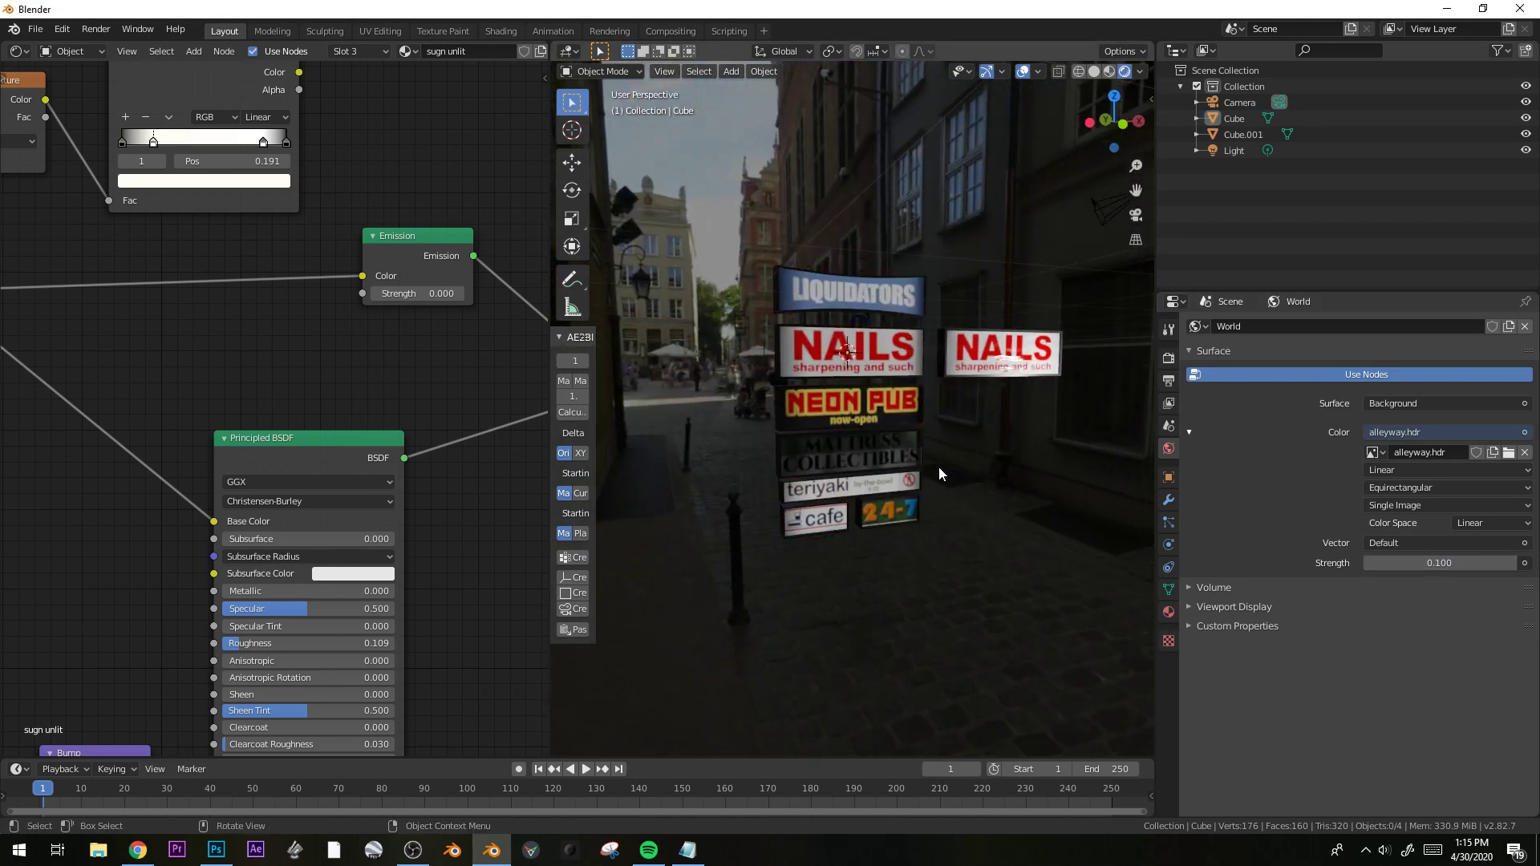
# In front view, add a plane and rotate it 90° about the X axis.
pyautogui.scroll(1, 930, 466)
pyautogui.hotkey('alt', 'a')
pyautogui.press('KP_1')
pyautogui.scroll(3, 739, 452)
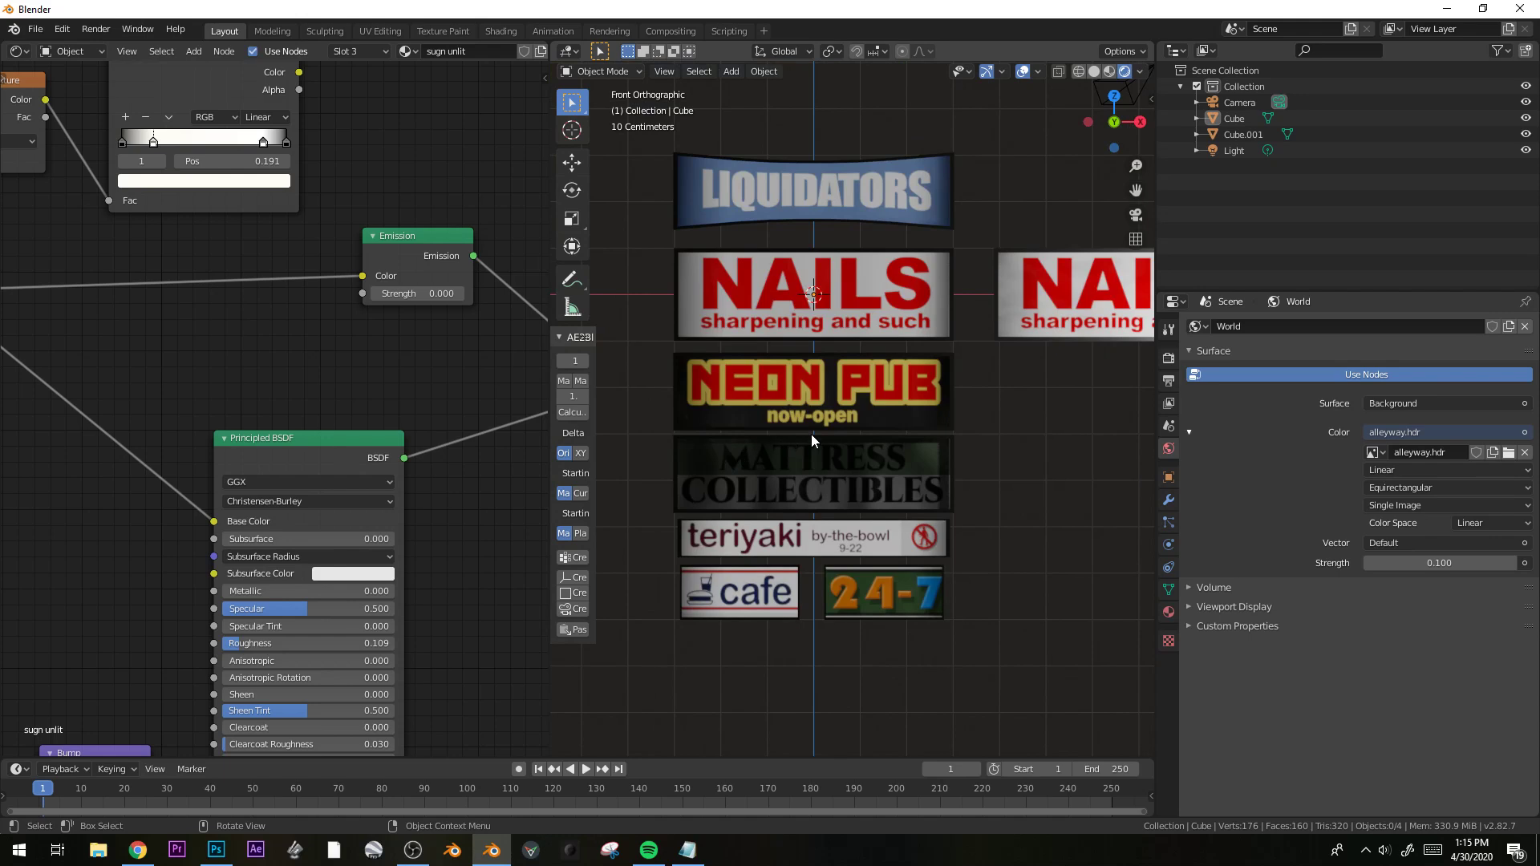
pyautogui.hotkey('shift', 'a')
pyautogui.moveTo(811, 437)
pyautogui.click(862, 437)
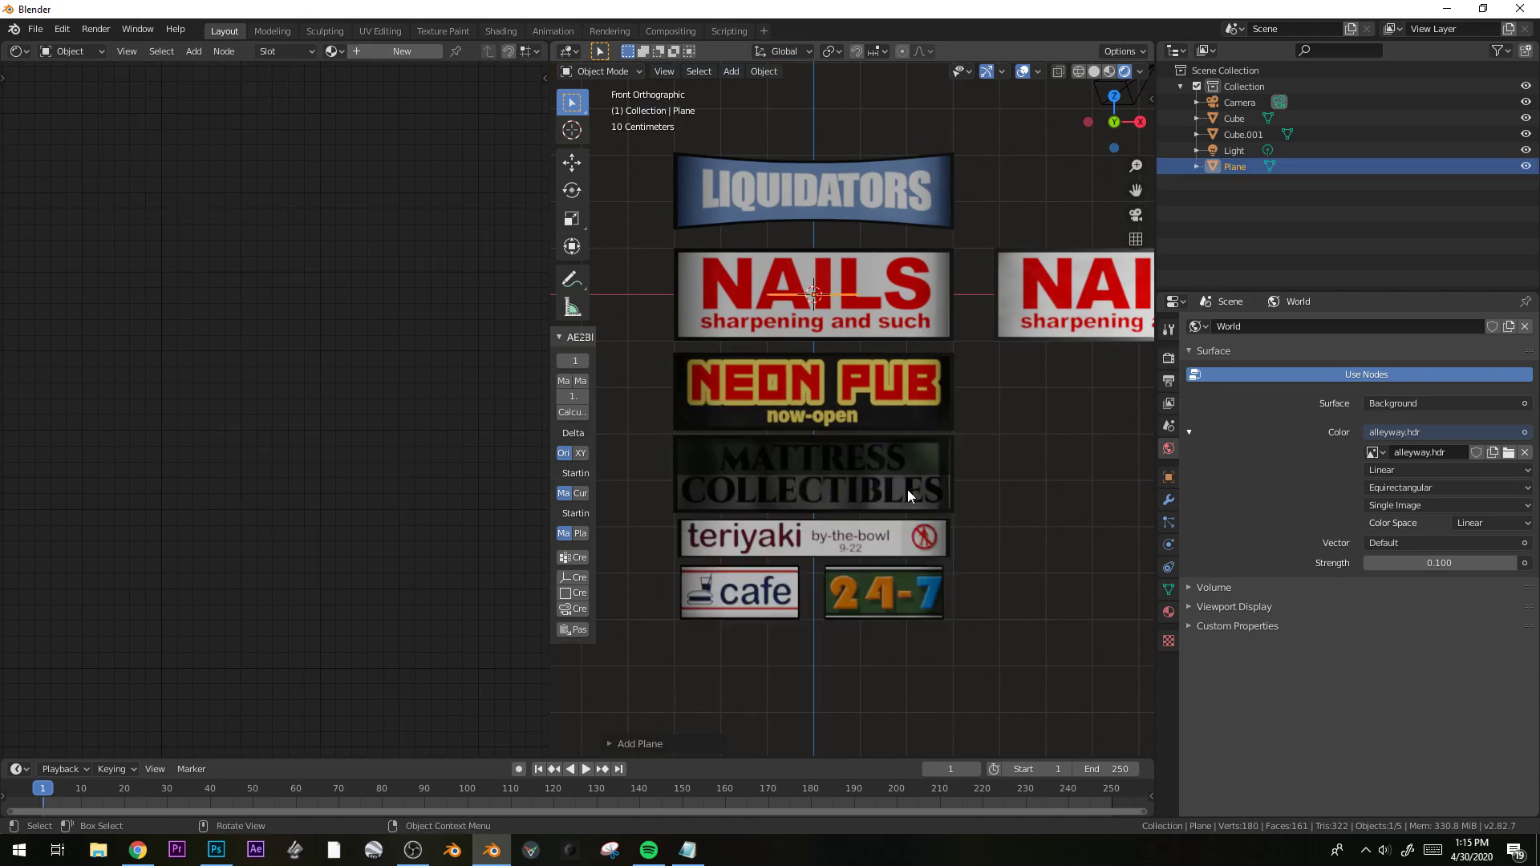
pyautogui.scroll(-2, 911, 484)
pyautogui.write('rx90')
pyautogui.press('Return')
# Move the plane along Y in front of the signs and stretch it along X to about the NAILS sign's width.
pyautogui.press('g')
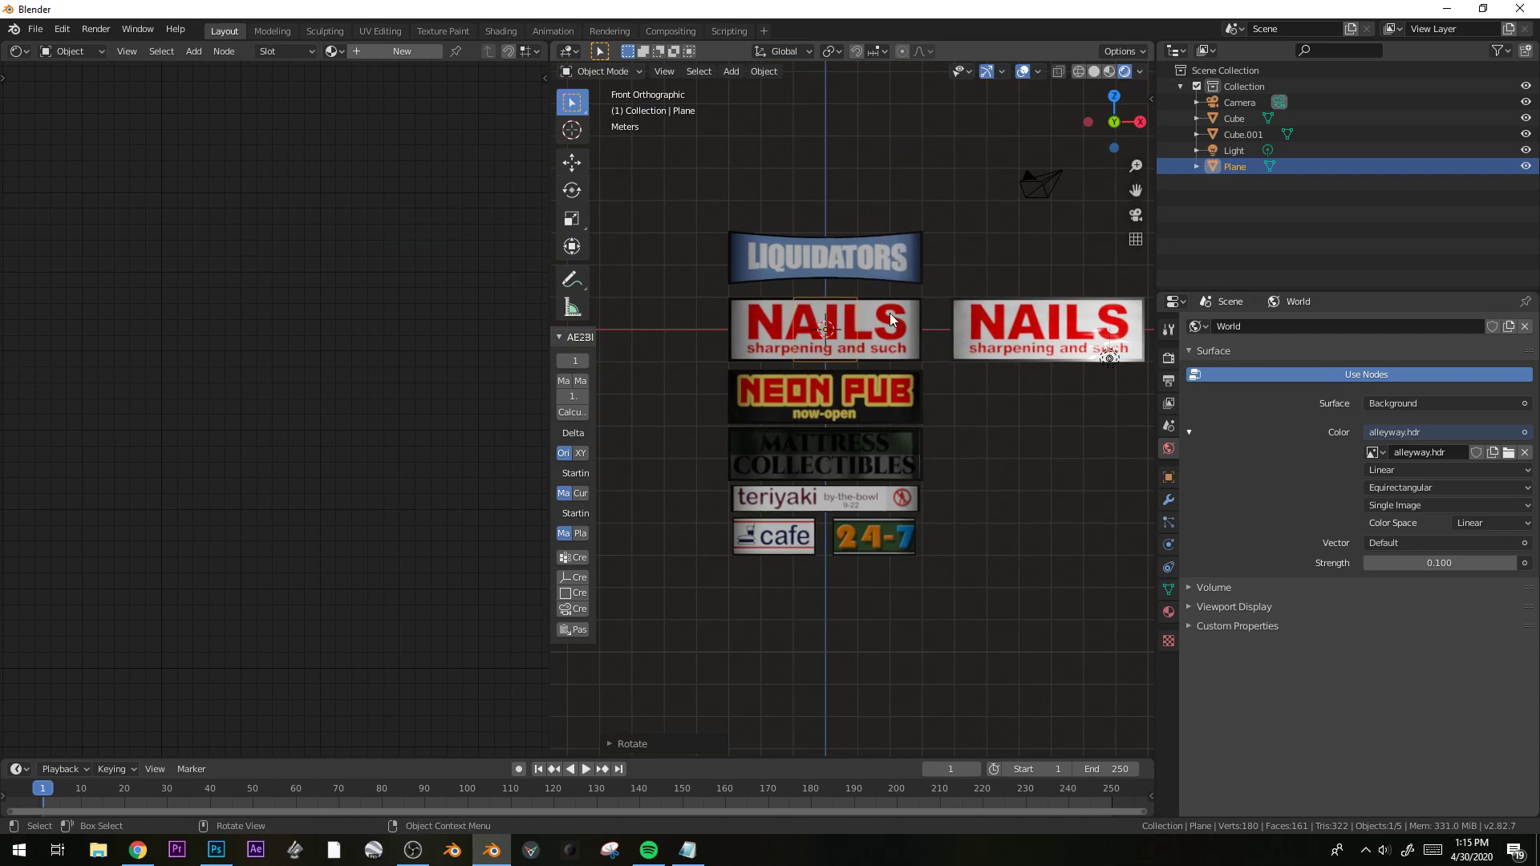
pyautogui.rightClick(888, 321)
pyautogui.moveTo(862, 401); pyautogui.dragTo(906, 493, button='middle')
pyautogui.press('g')
pyautogui.press('y')
pyautogui.click(1018, 637)
pyautogui.press('KP_1')
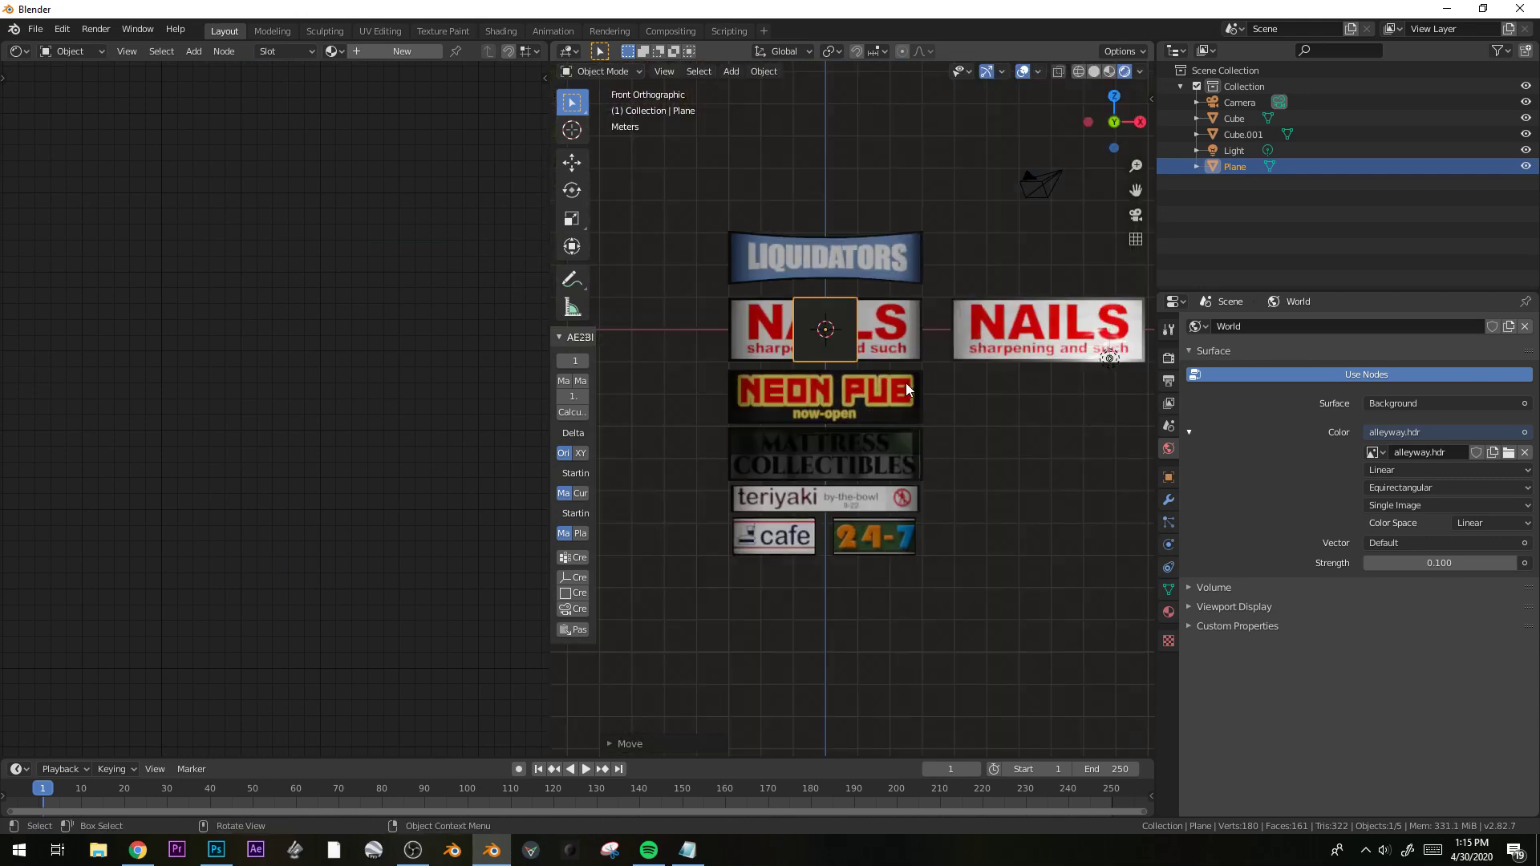
pyautogui.scroll(3, 906, 383)
pyautogui.press('s')
pyautogui.press('x')
pyautogui.click(1256, 523)
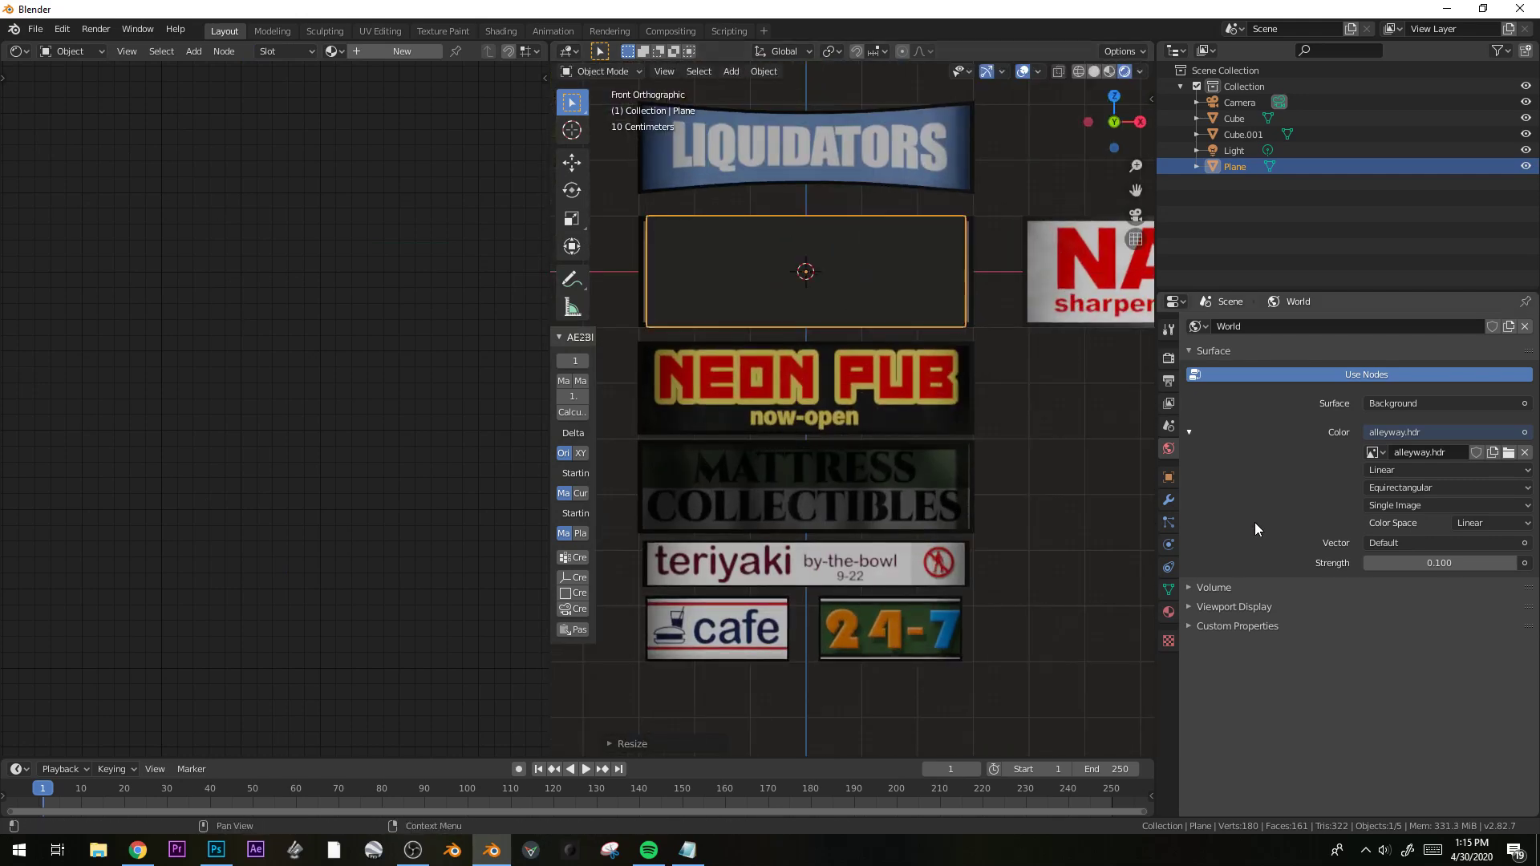
# Create a new material named "stickers" on the plane.
pyautogui.click(1169, 612)
pyautogui.click(1298, 394)
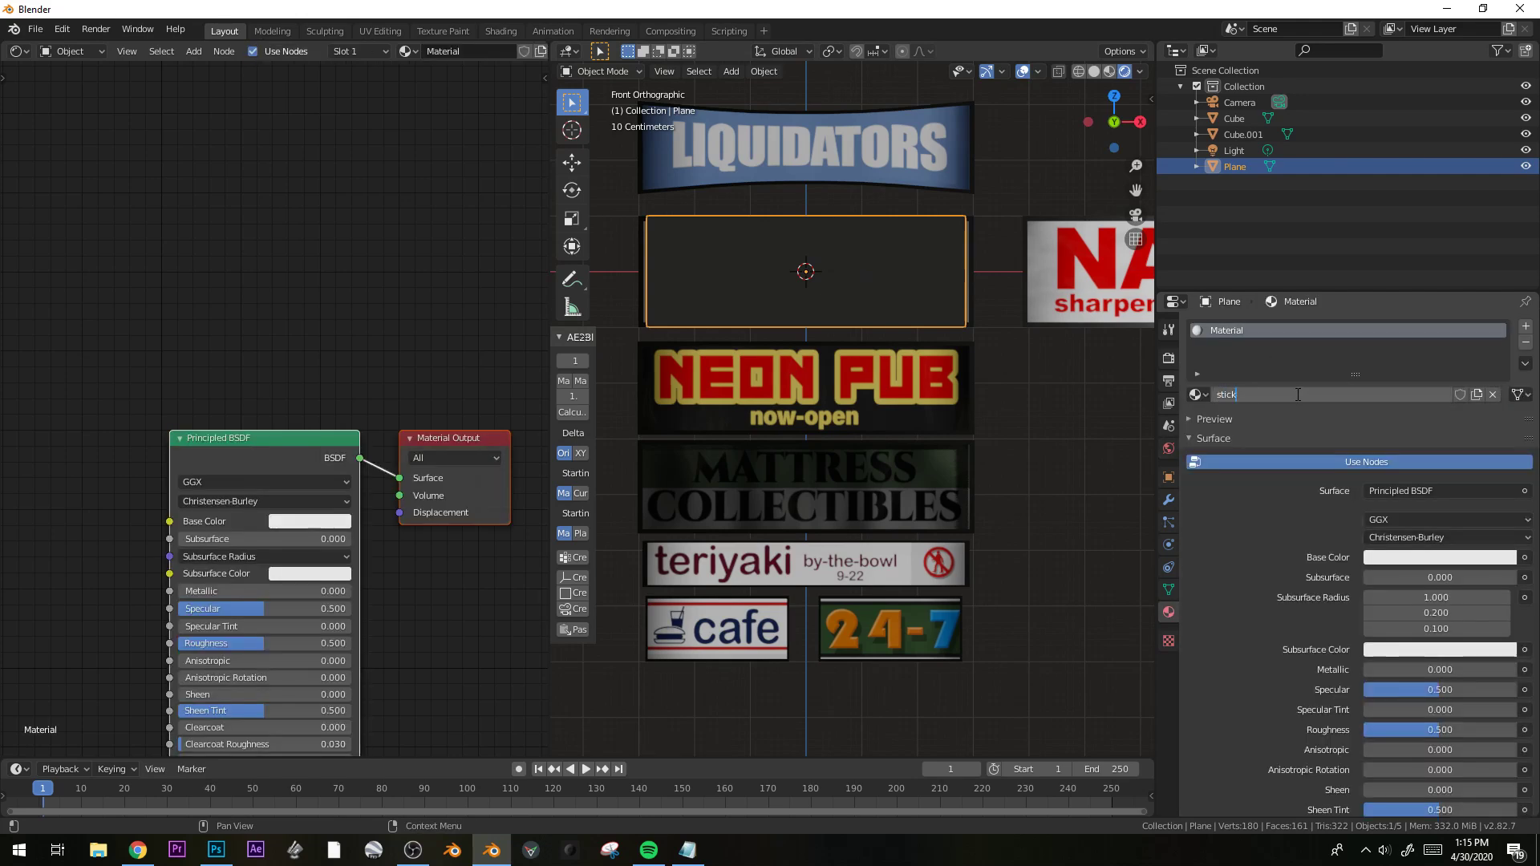
# Move the plane down along Z to the cafe and 24-7 row and scale it down to bridge the gap between them.
pyautogui.press('g')
pyautogui.press('z')
pyautogui.click(918, 656)
pyautogui.keyDown('shift'); pyautogui.moveTo(974, 697); pyautogui.dragTo(1053, 506, button='middle'); pyautogui.keyUp('shift')
pyautogui.press('s')
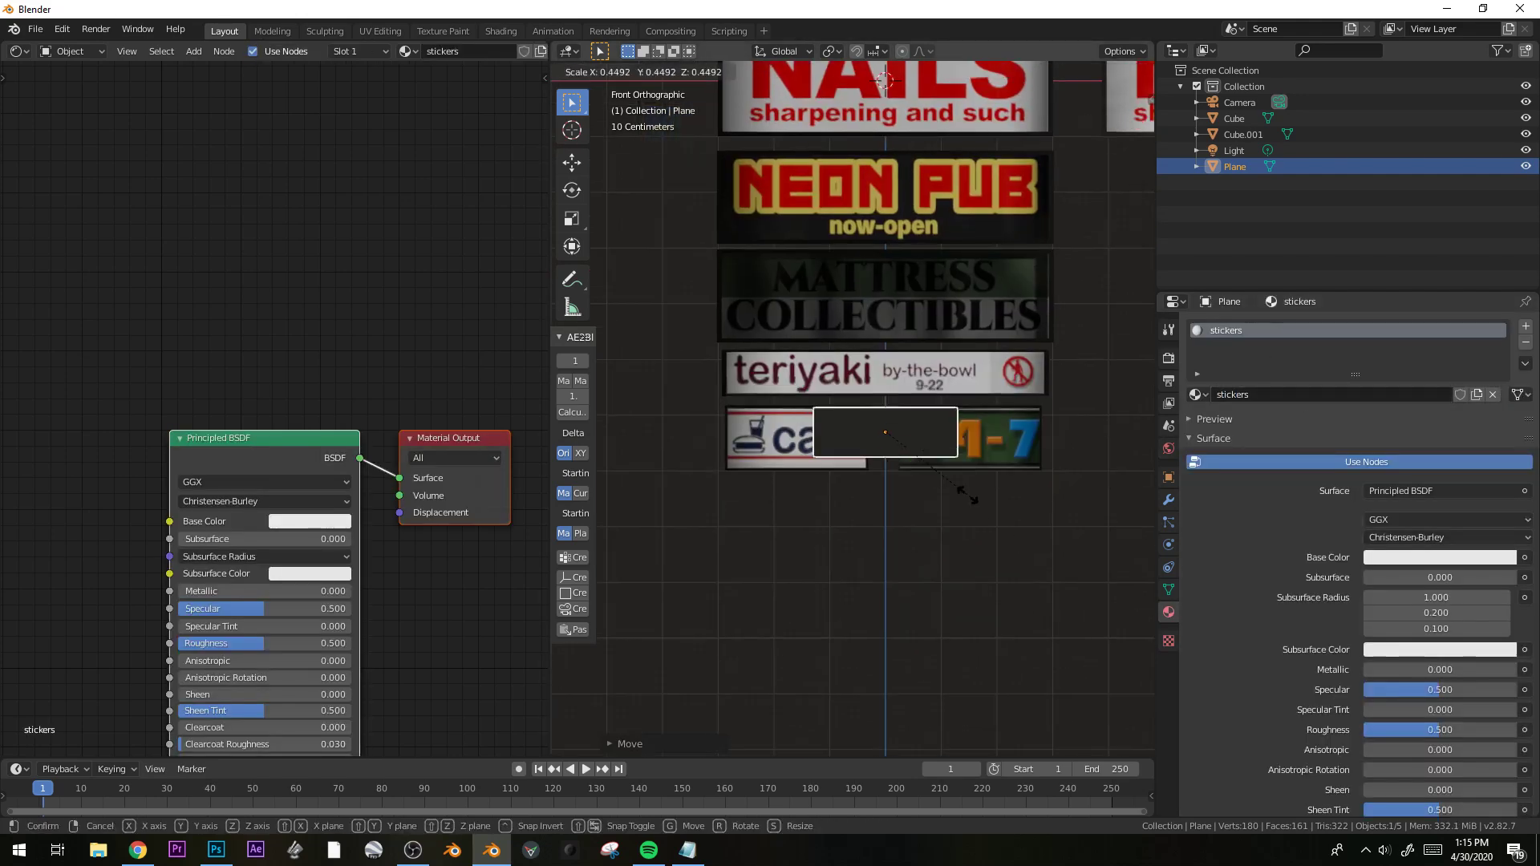
pyautogui.click(945, 472)
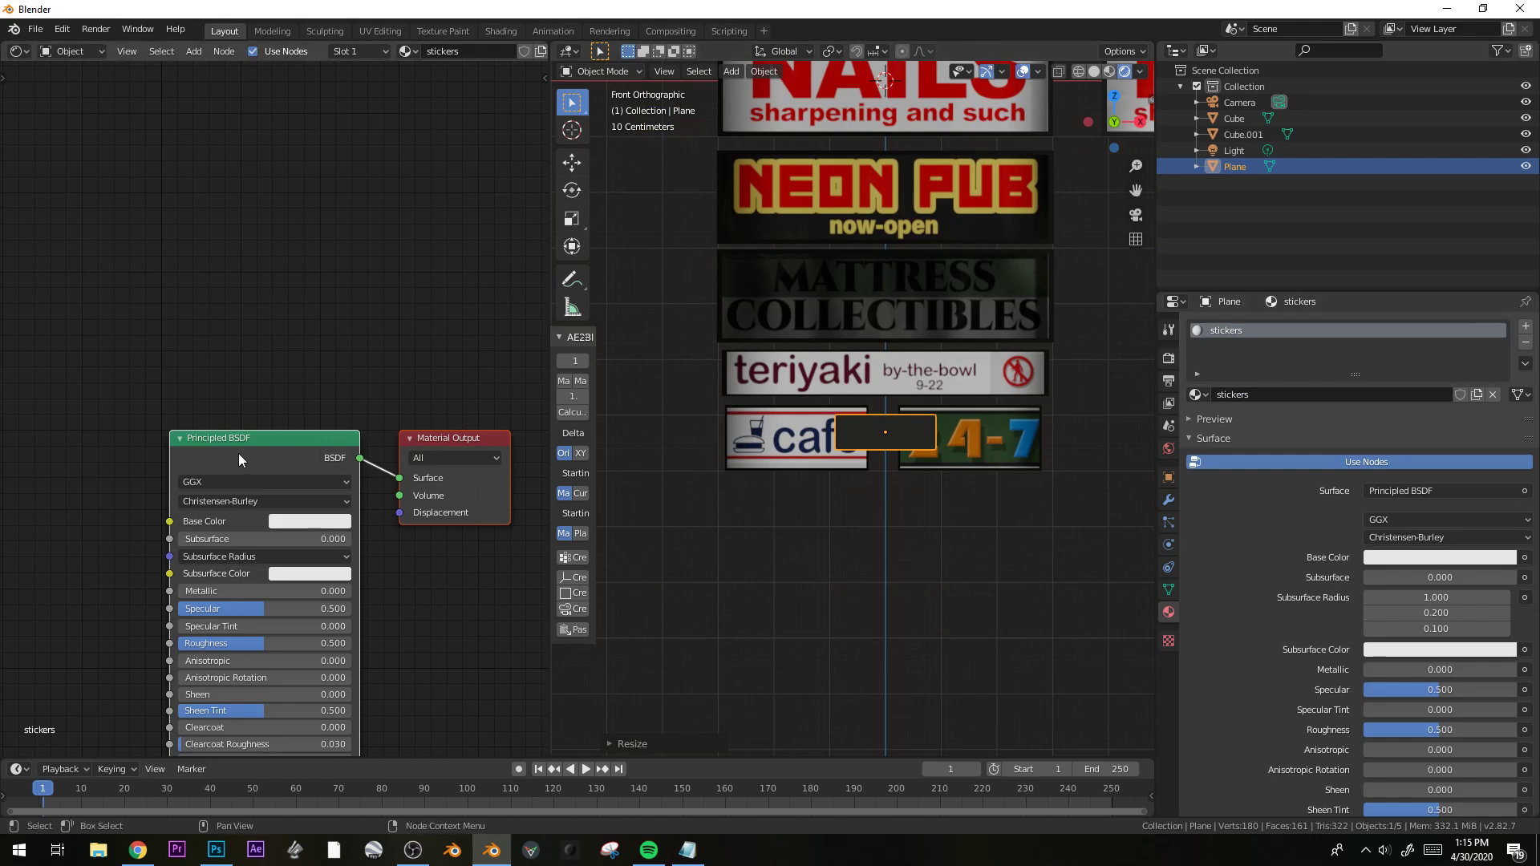
# Feed the stickers shader's base color from a mapped Image Texture using bumper-stickers.png, and set Roughness to 0.905.
pyautogui.hotkey('ctrl', 't')
pyautogui.moveTo(80, 619); pyautogui.dragTo(324, 398, button='middle')
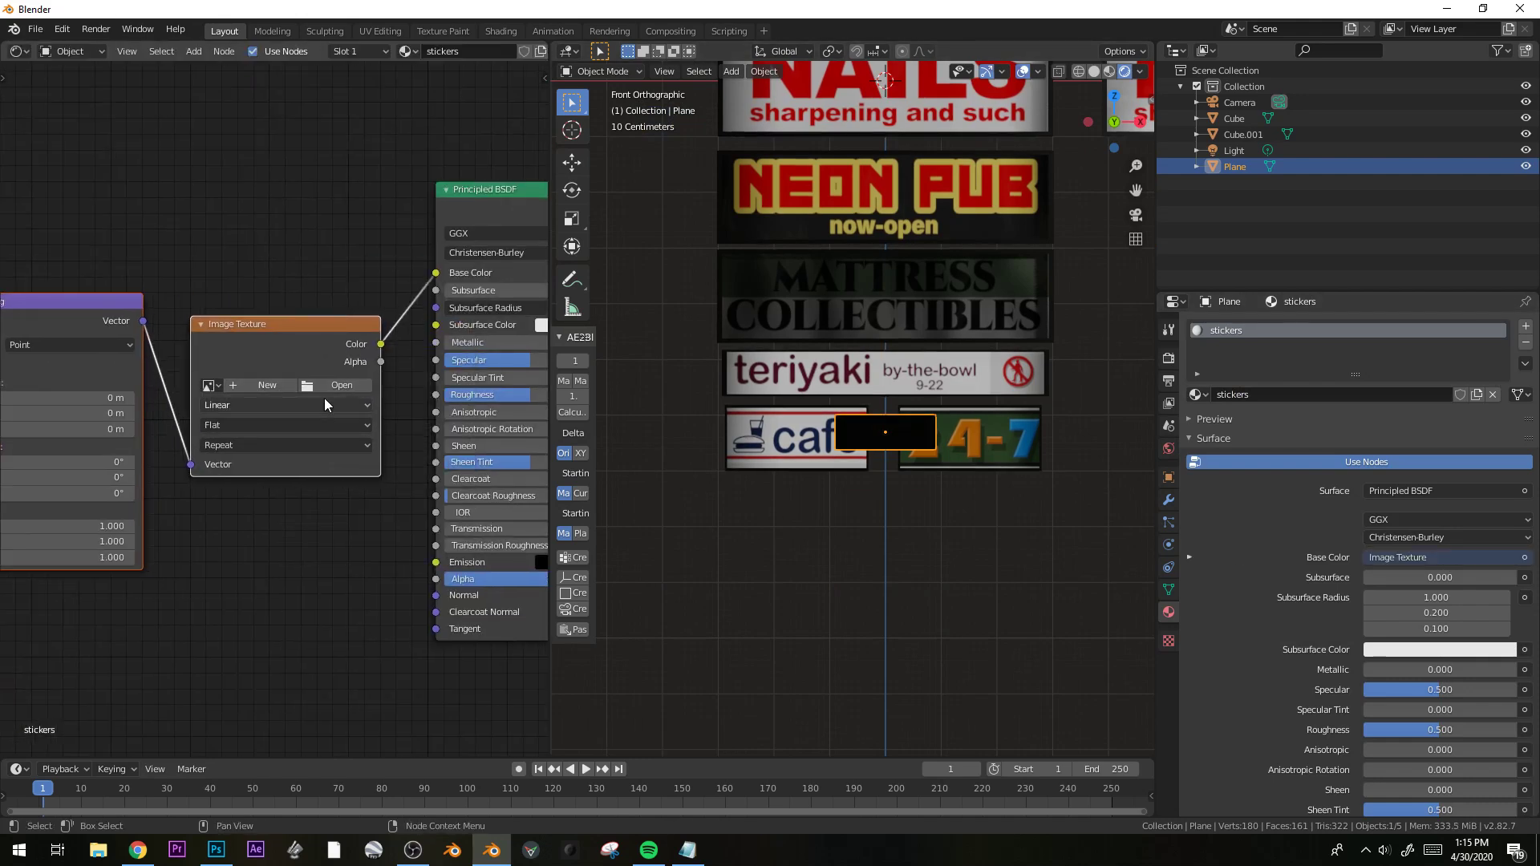
pyautogui.click(331, 387)
pyautogui.click(56, 416)
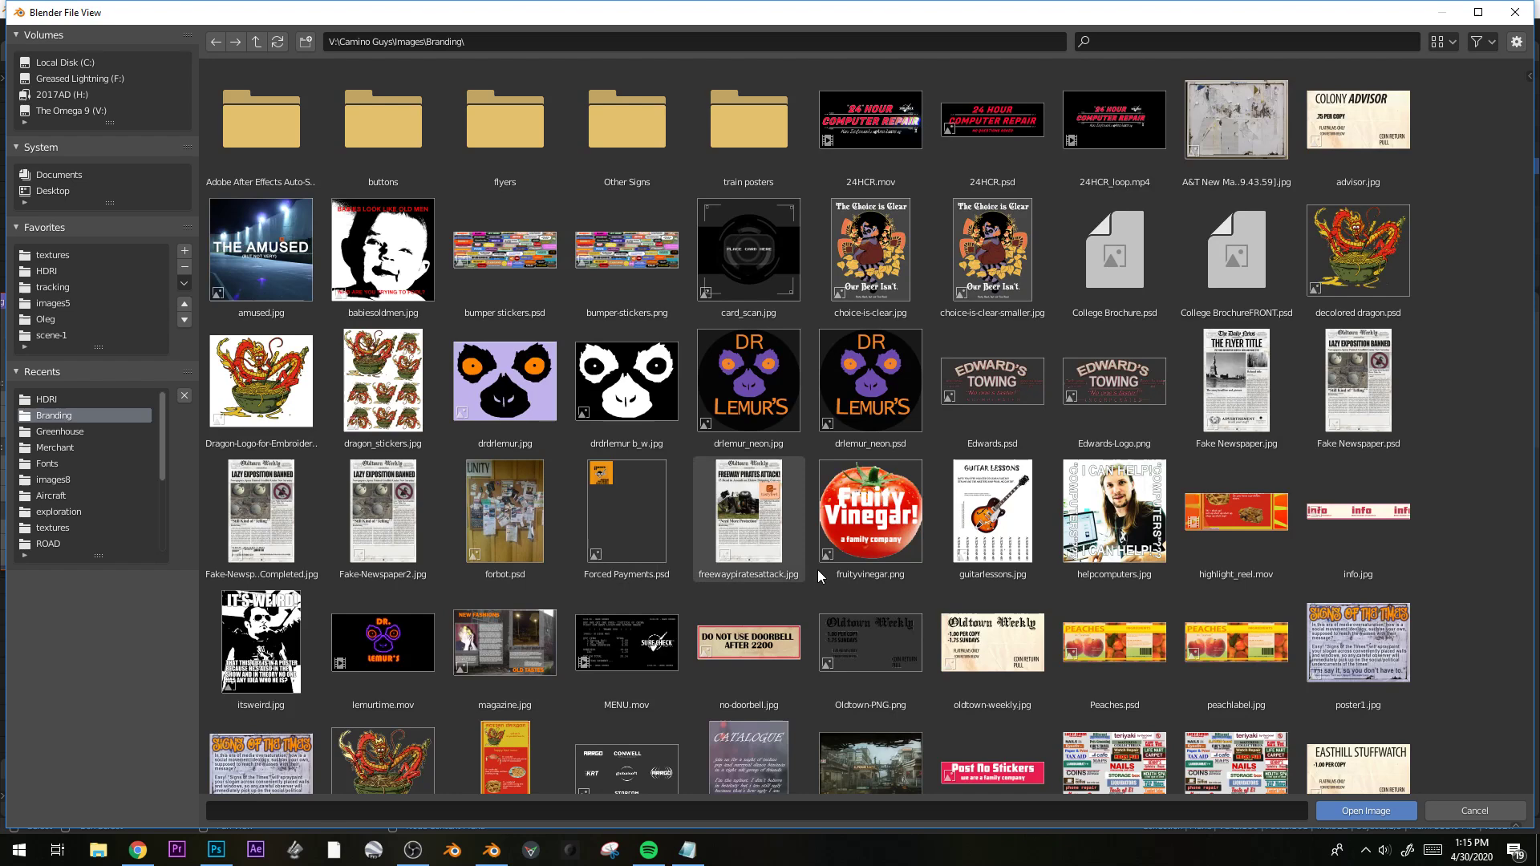
pyautogui.doubleClick(627, 255)
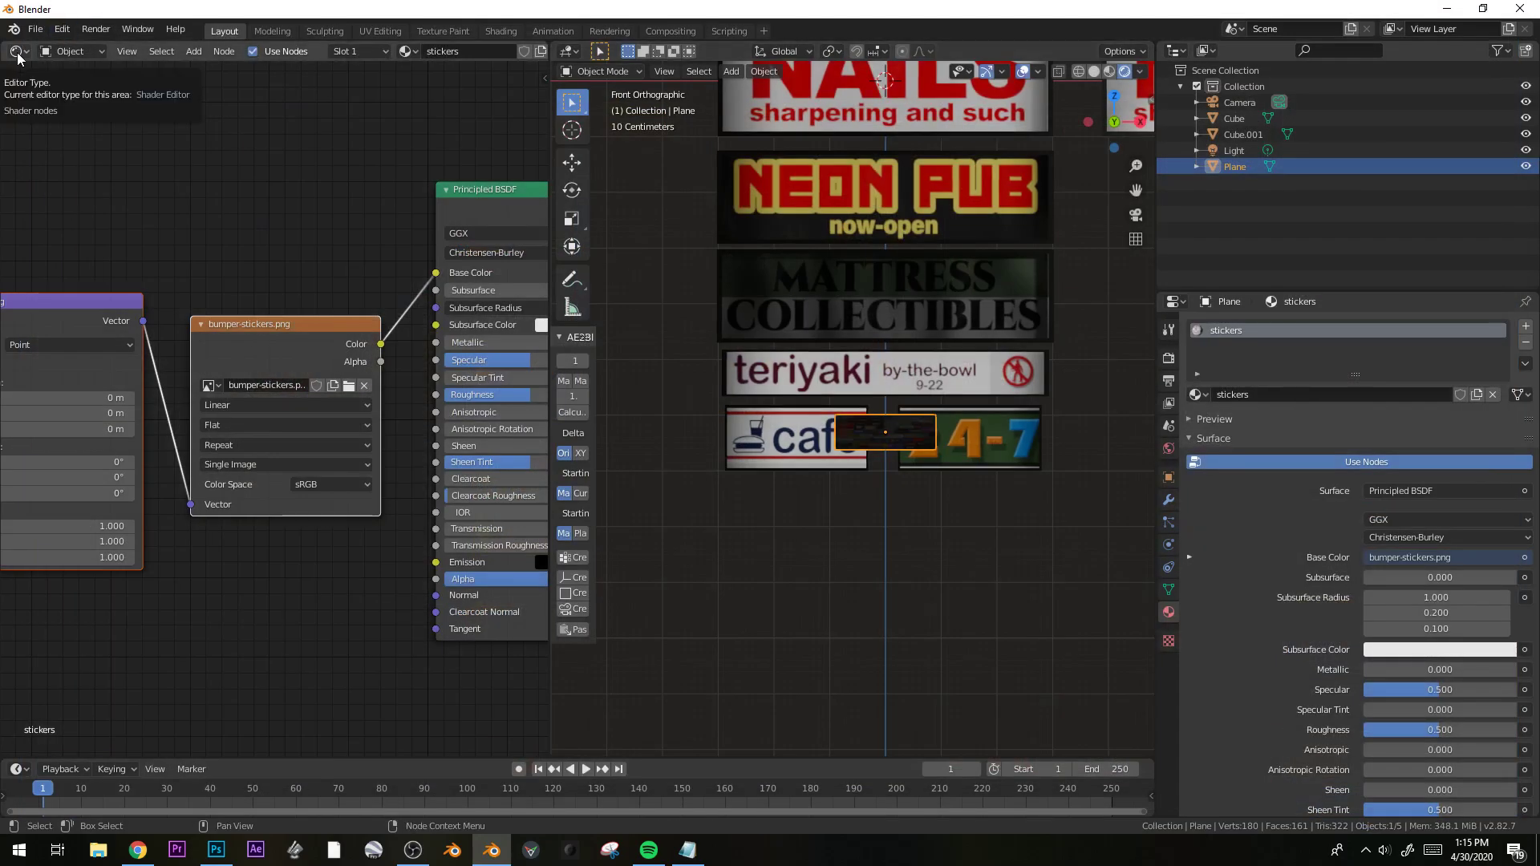
pyautogui.moveTo(492, 371); pyautogui.dragTo(411, 371, button='middle')
pyautogui.moveTo(414, 396); pyautogui.dragTo(466, 396)
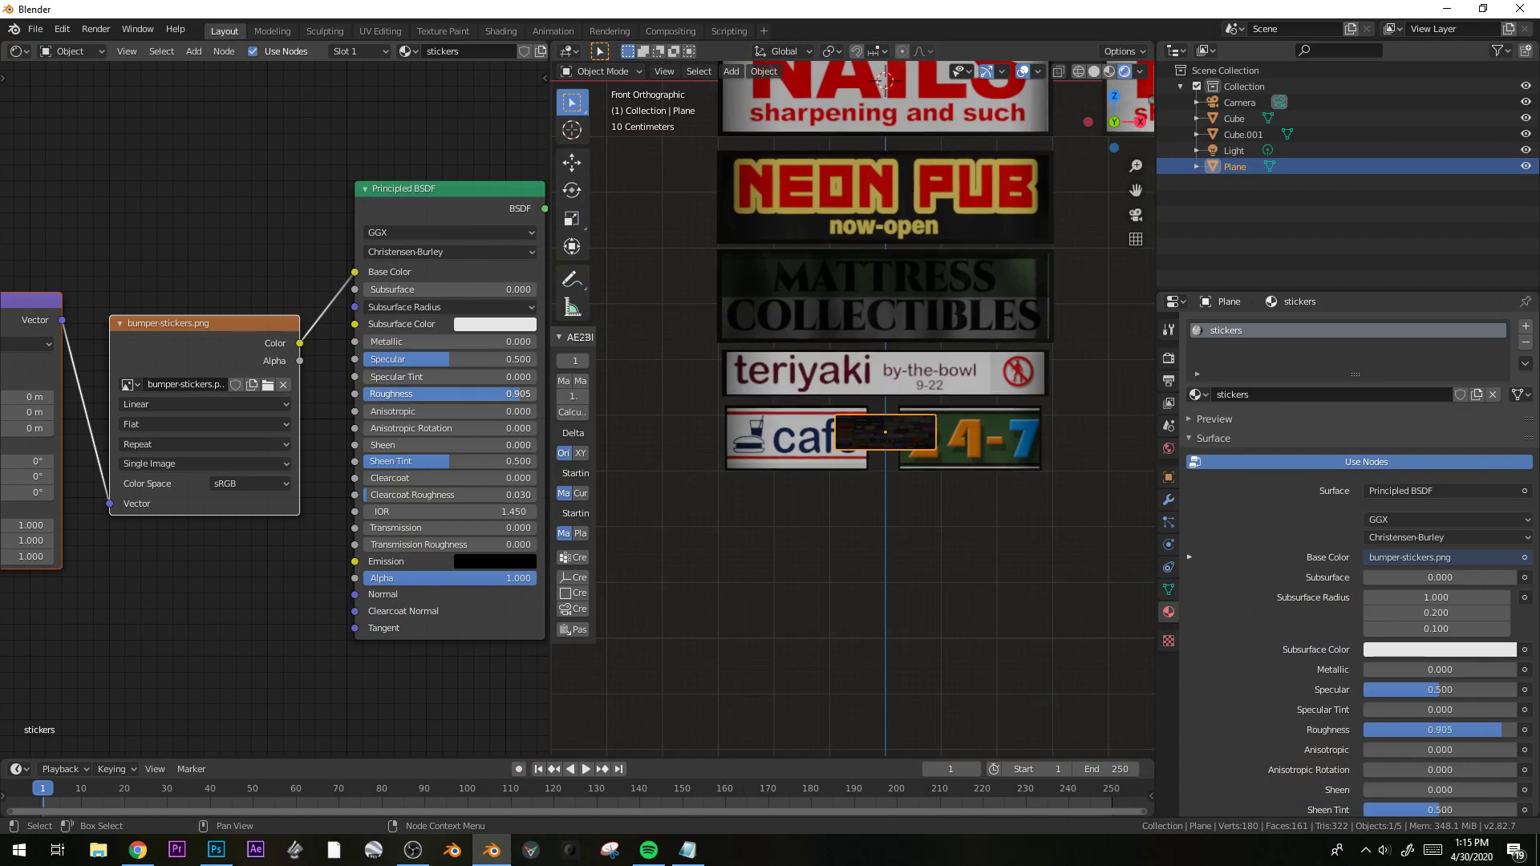
# Replace the node editor with an image/UV editor showing bumper-stickers.png.
pyautogui.click(19, 51)
pyautogui.click(55, 151)
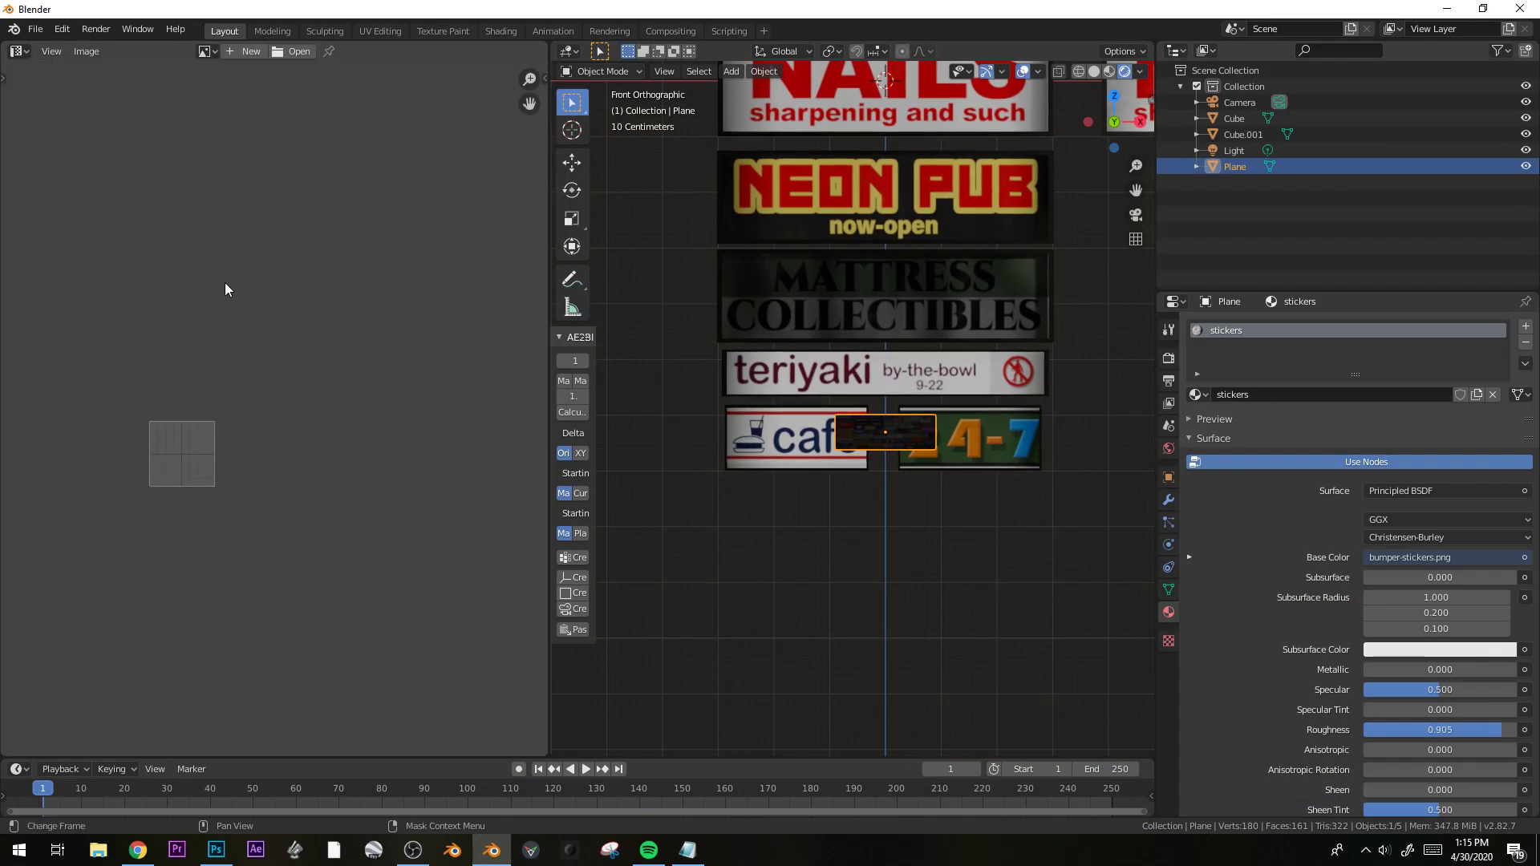
pyautogui.click(206, 52)
pyautogui.click(261, 91)
pyautogui.scroll(-3, 272, 449)
# Project the plane's UVs from view and fit them over the "nope" sticker in the image.
pyautogui.press('Tab')
pyautogui.scroll(5, 887, 418)
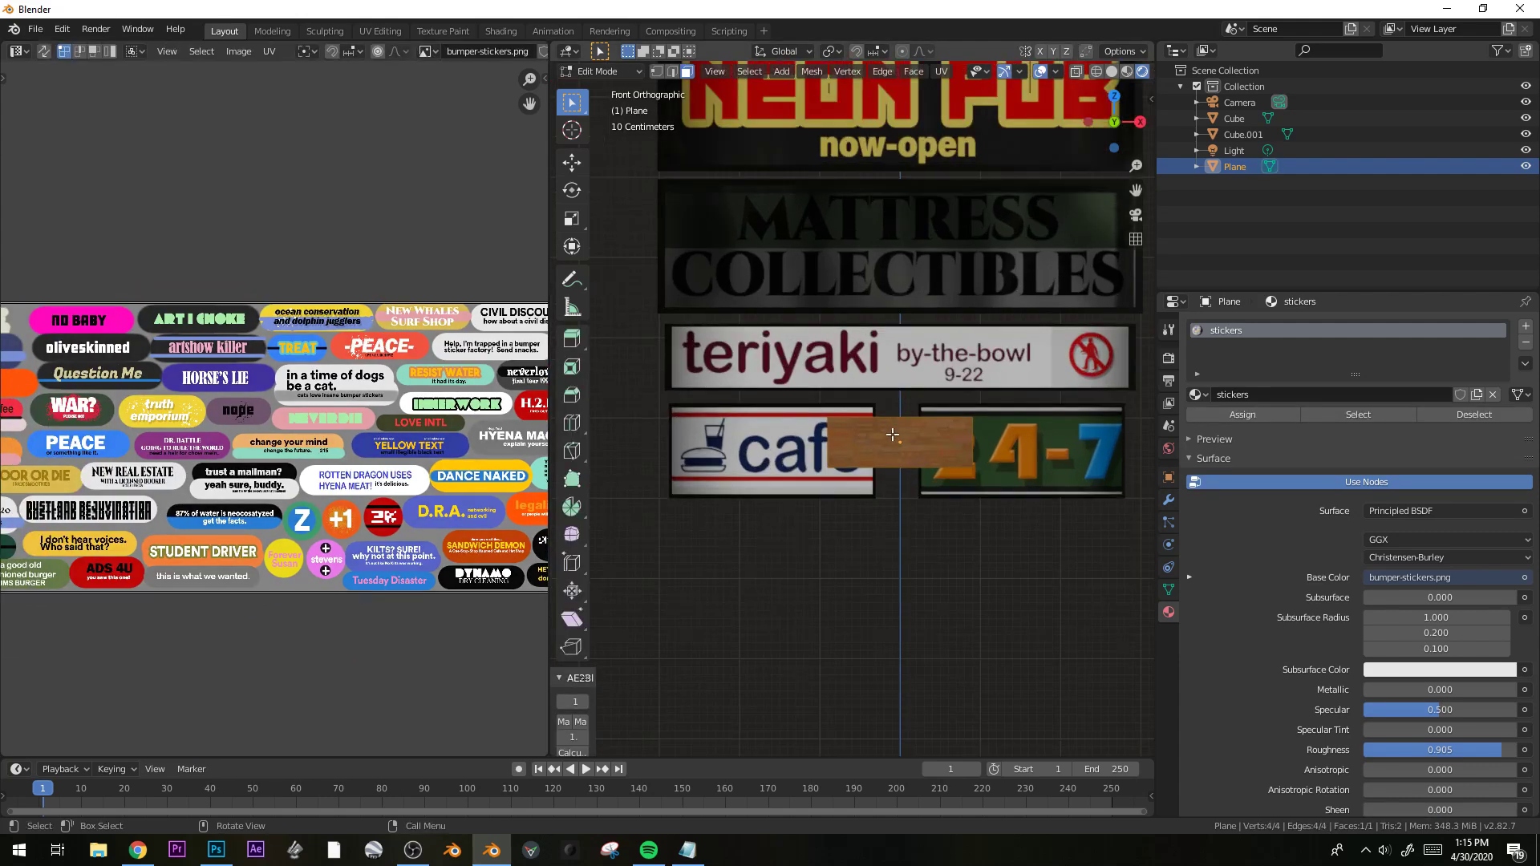
pyautogui.press('u')
pyautogui.click(906, 463)
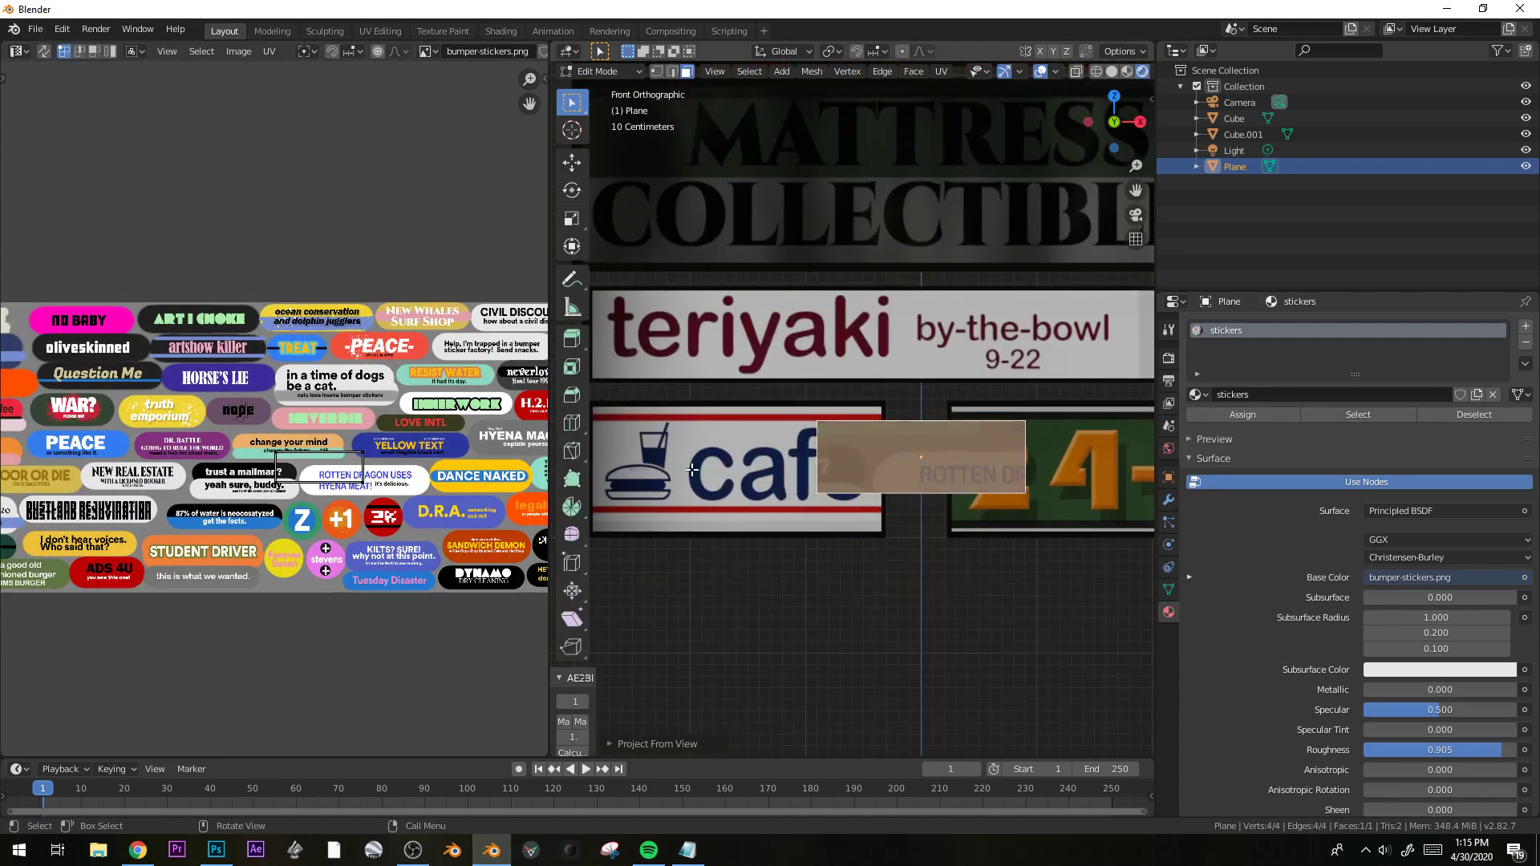
pyautogui.press('g')
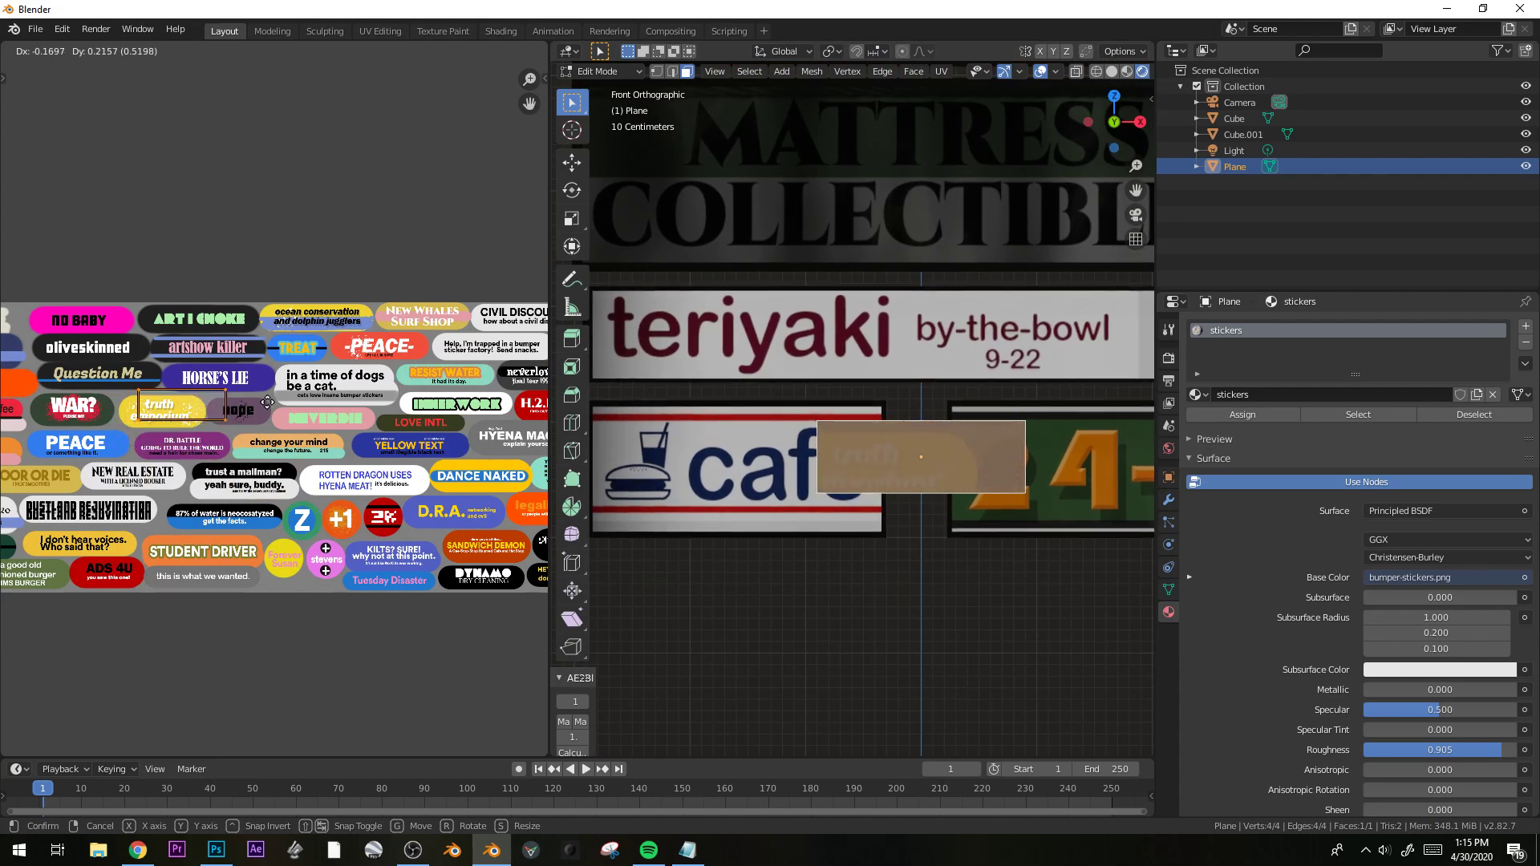
pyautogui.click(281, 409)
pyautogui.press('g')
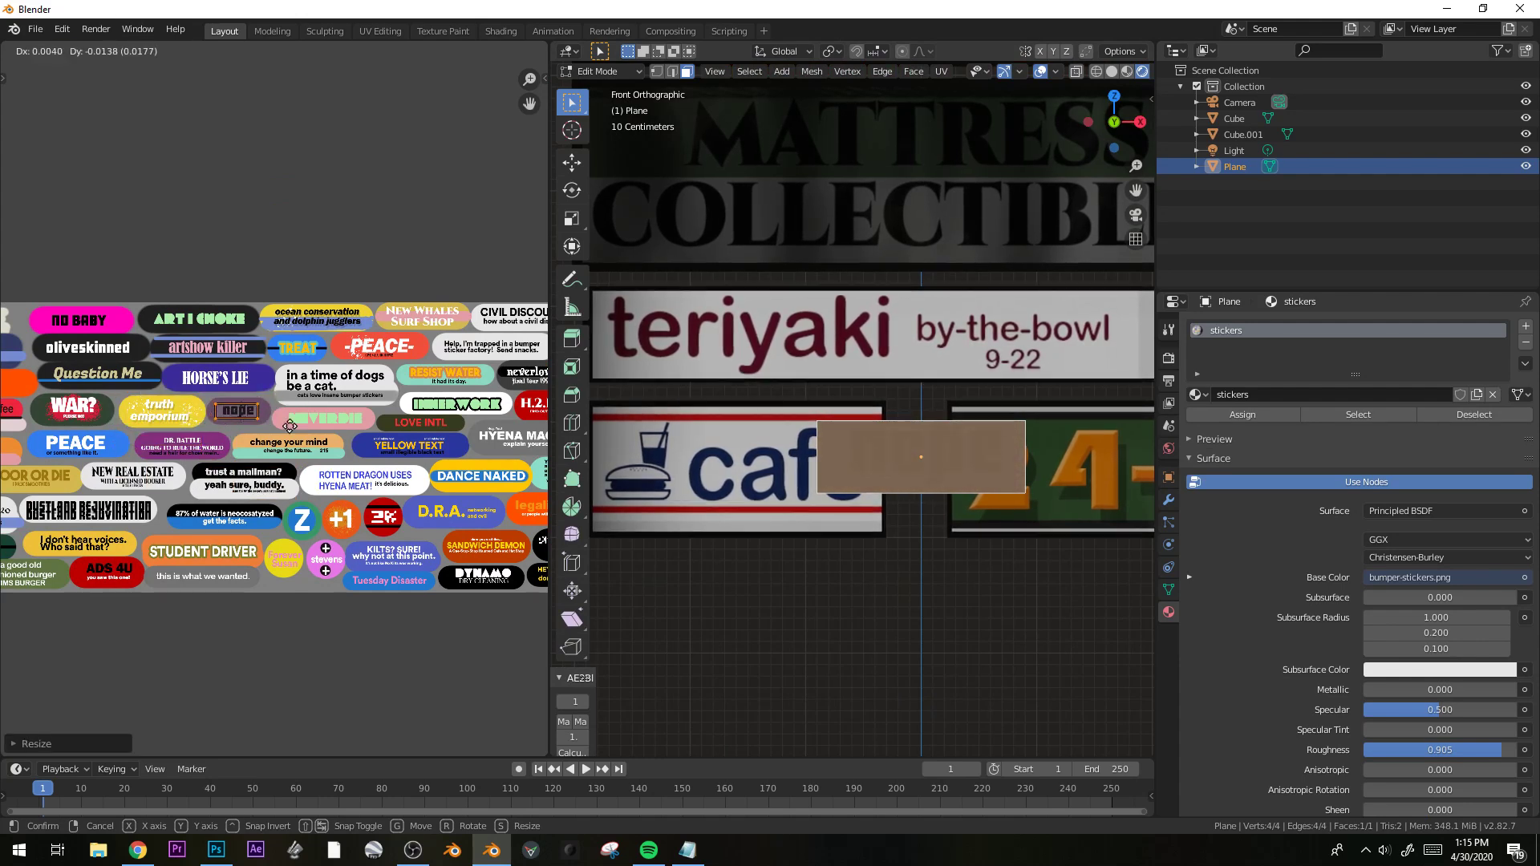
pyautogui.click(323, 431)
pyautogui.press('Tab')
# Set the world background strength to 1.080.
pyautogui.moveTo(921, 429); pyautogui.dragTo(973, 425, button='middle')
pyautogui.hotkey('shift', 'a')
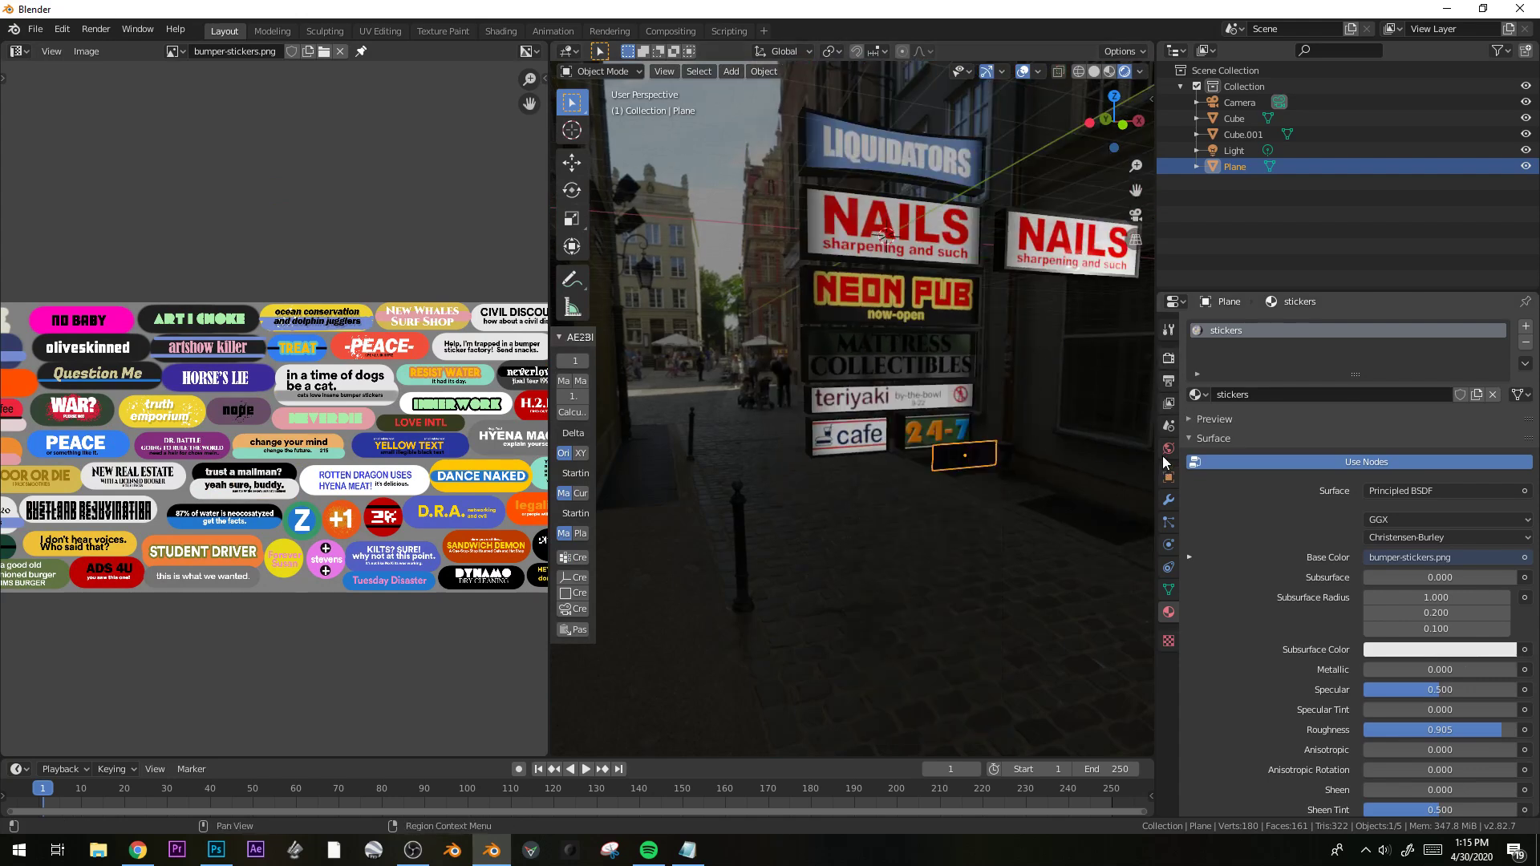
pyautogui.click(1168, 447)
pyautogui.moveTo(1442, 563); pyautogui.dragTo(1453, 563)
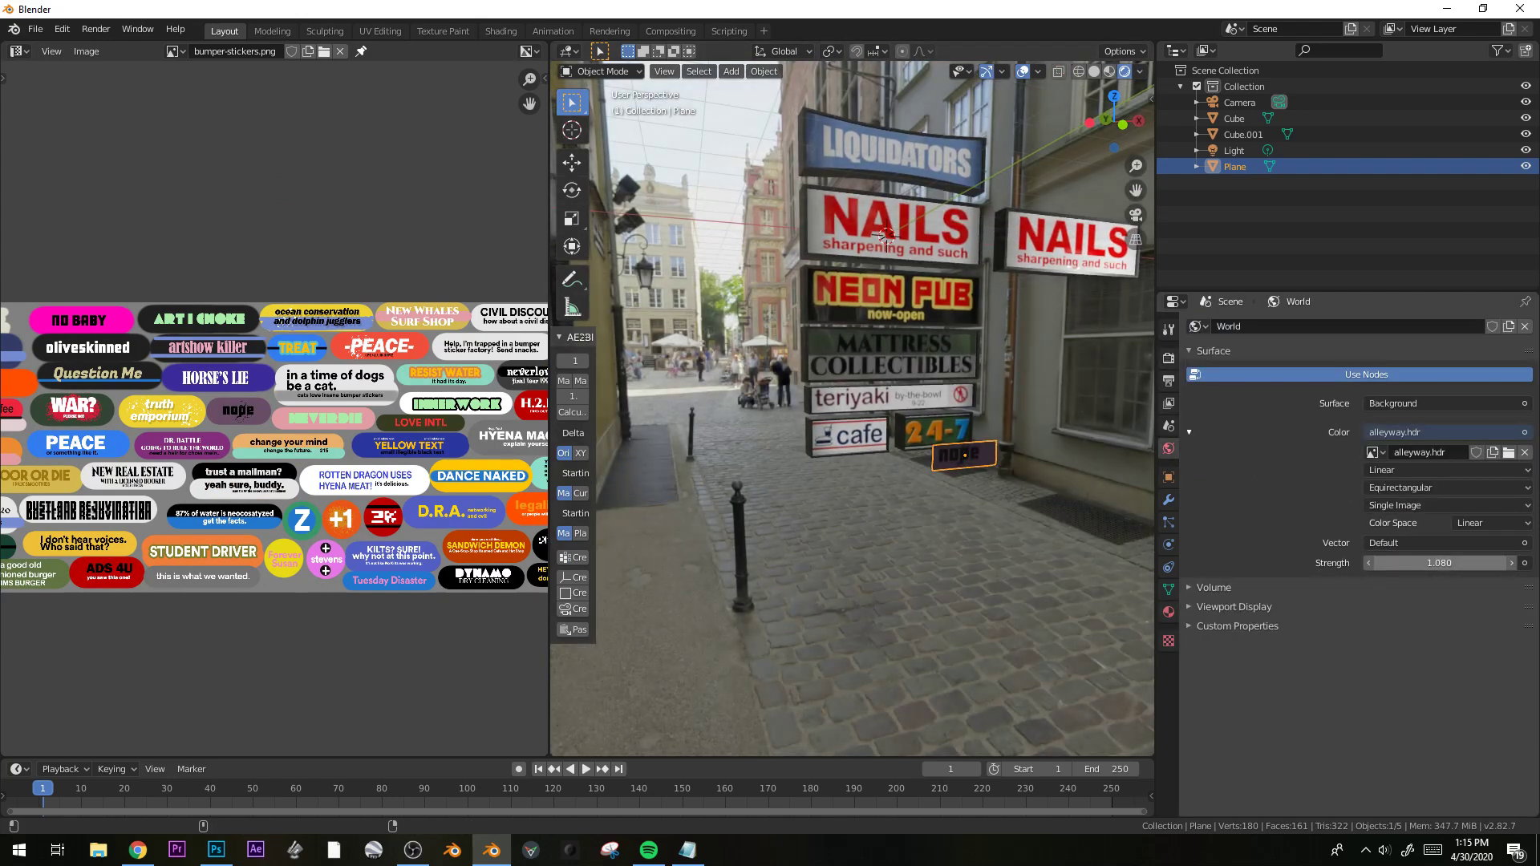
# Shrink the "nope" sticker face, move it to the lower-left corner of the 24-7 sign and tilt it slightly.
pyautogui.press('KP_1')
pyautogui.scroll(6, 1033, 488)
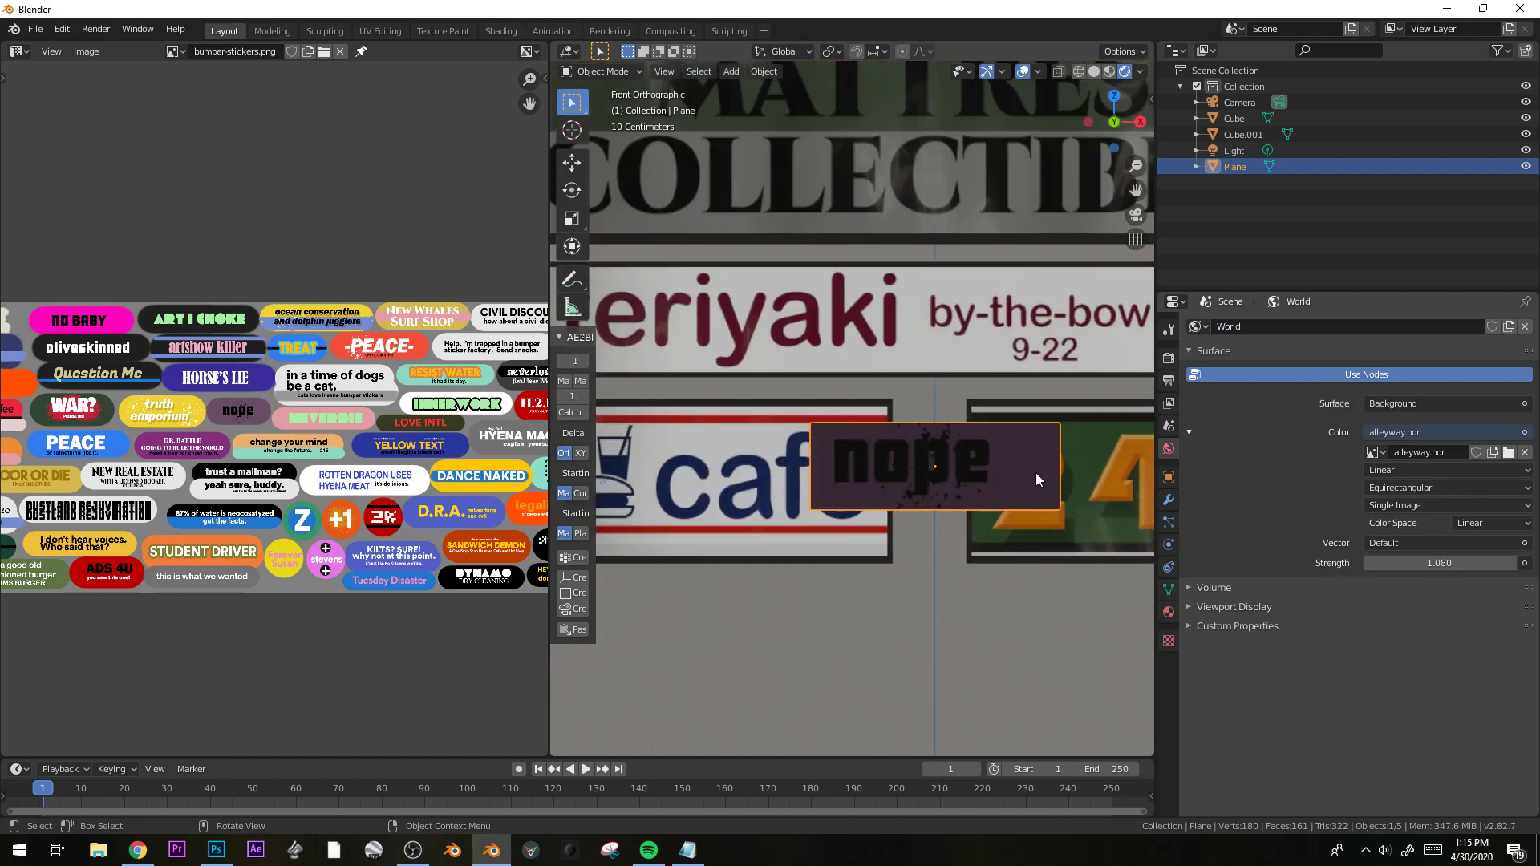
pyautogui.press('Tab')
pyautogui.press('s')
pyautogui.click(975, 470)
pyautogui.press('g')
pyautogui.click(1067, 554)
pyautogui.press('r')
pyautogui.click(1069, 585)
# Duplicate the "nope" sticker to the lower middle of the 24-7 sign and shift the copy's UVs onto the "PEACE" sticker.
pyautogui.keyDown('shift'); pyautogui.moveTo(1069, 586); pyautogui.dragTo(831, 561, button='middle'); pyautogui.keyUp('shift')
pyautogui.hotkey('shift', 'd')
pyautogui.click(966, 546)
pyautogui.scroll(-1, 931, 536)
pyautogui.press('g')
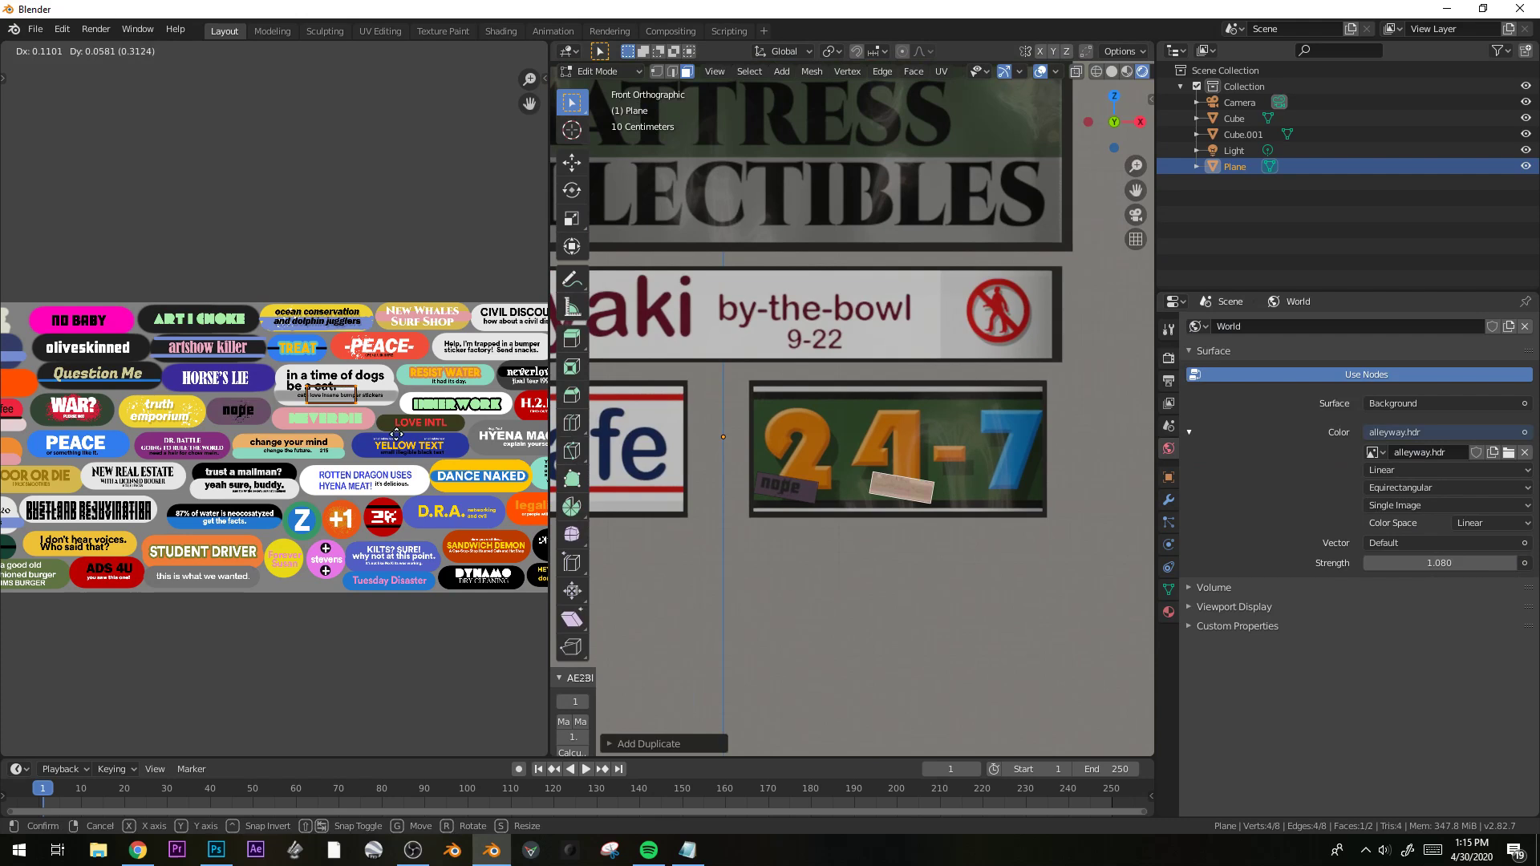
pyautogui.click(418, 390)
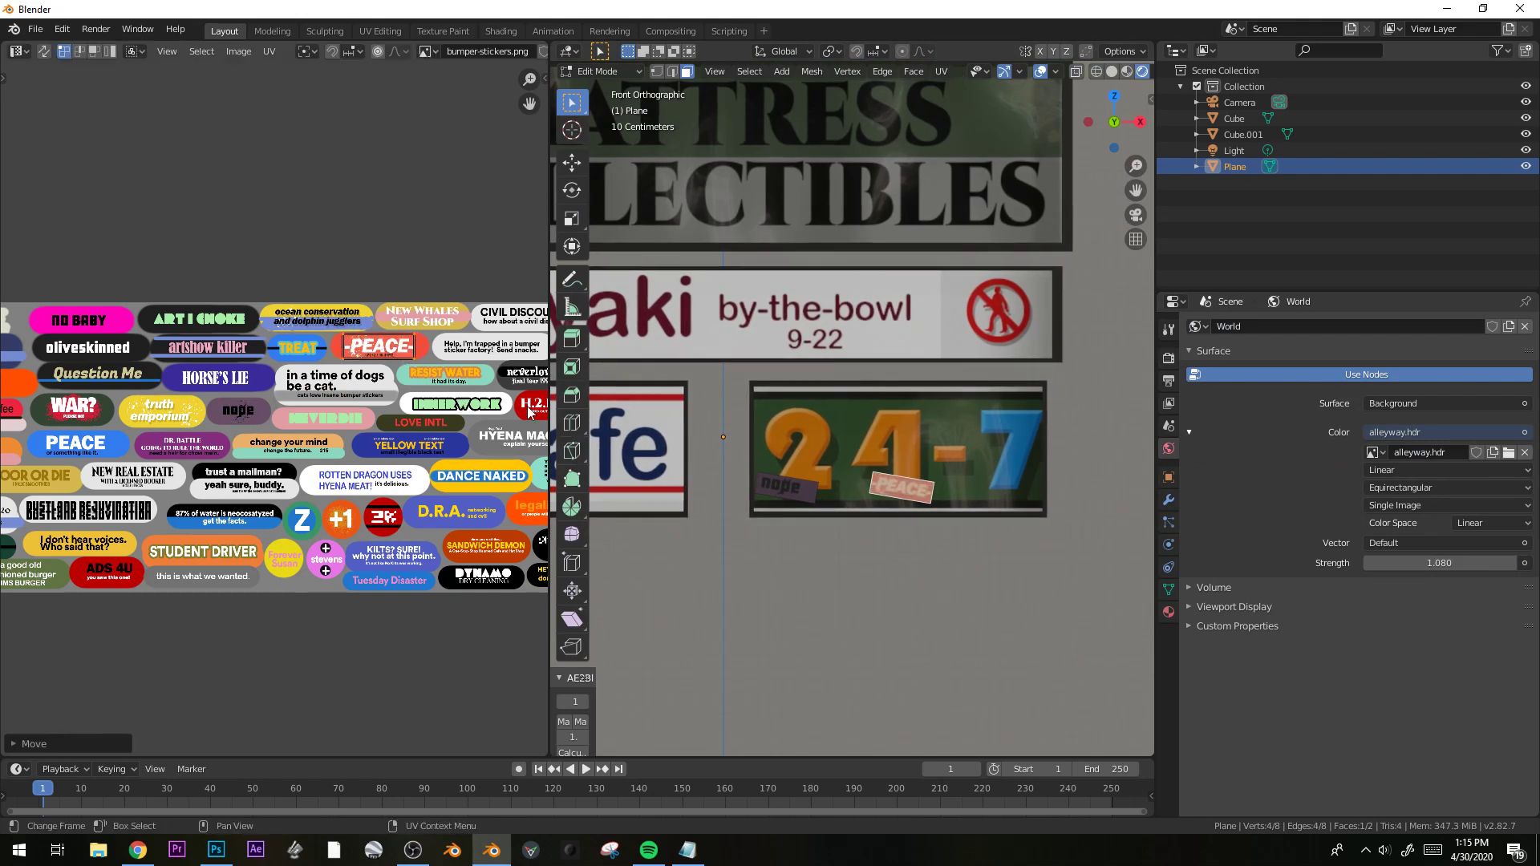
# Duplicate the "PEACE" sticker to the lower-right corner of the 24-7 sign and change the copy's tilt.
pyautogui.hotkey('shift', 'd')
pyautogui.click(1018, 508)
pyautogui.press('r')
pyautogui.click(1066, 488)
pyautogui.press('r')
pyautogui.click(1056, 525)
pyautogui.press('g')
pyautogui.click(1016, 515)
# Move and scale the new copy's UVs to fit the "TREAT" sticker.
pyautogui.press('g')
pyautogui.click(278, 377)
pyautogui.press('s')
pyautogui.click(373, 389)
pyautogui.press('g')
pyautogui.click(372, 395)
# Duplicate the "TREAT" sticker and place the copy at the lower-left corner of the cafe sign.
pyautogui.hotkey('shift', 'd')
pyautogui.click(757, 536)
pyautogui.keyDown('shift'); pyautogui.moveTo(758, 536); pyautogui.dragTo(1045, 533, button='middle'); pyautogui.keyUp('shift')
pyautogui.press('g')
pyautogui.click(758, 579)
# Stretch the cafe sign's sticker along X, reposition it, and project its UVs from view again.
pyautogui.press('s')
pyautogui.press('x')
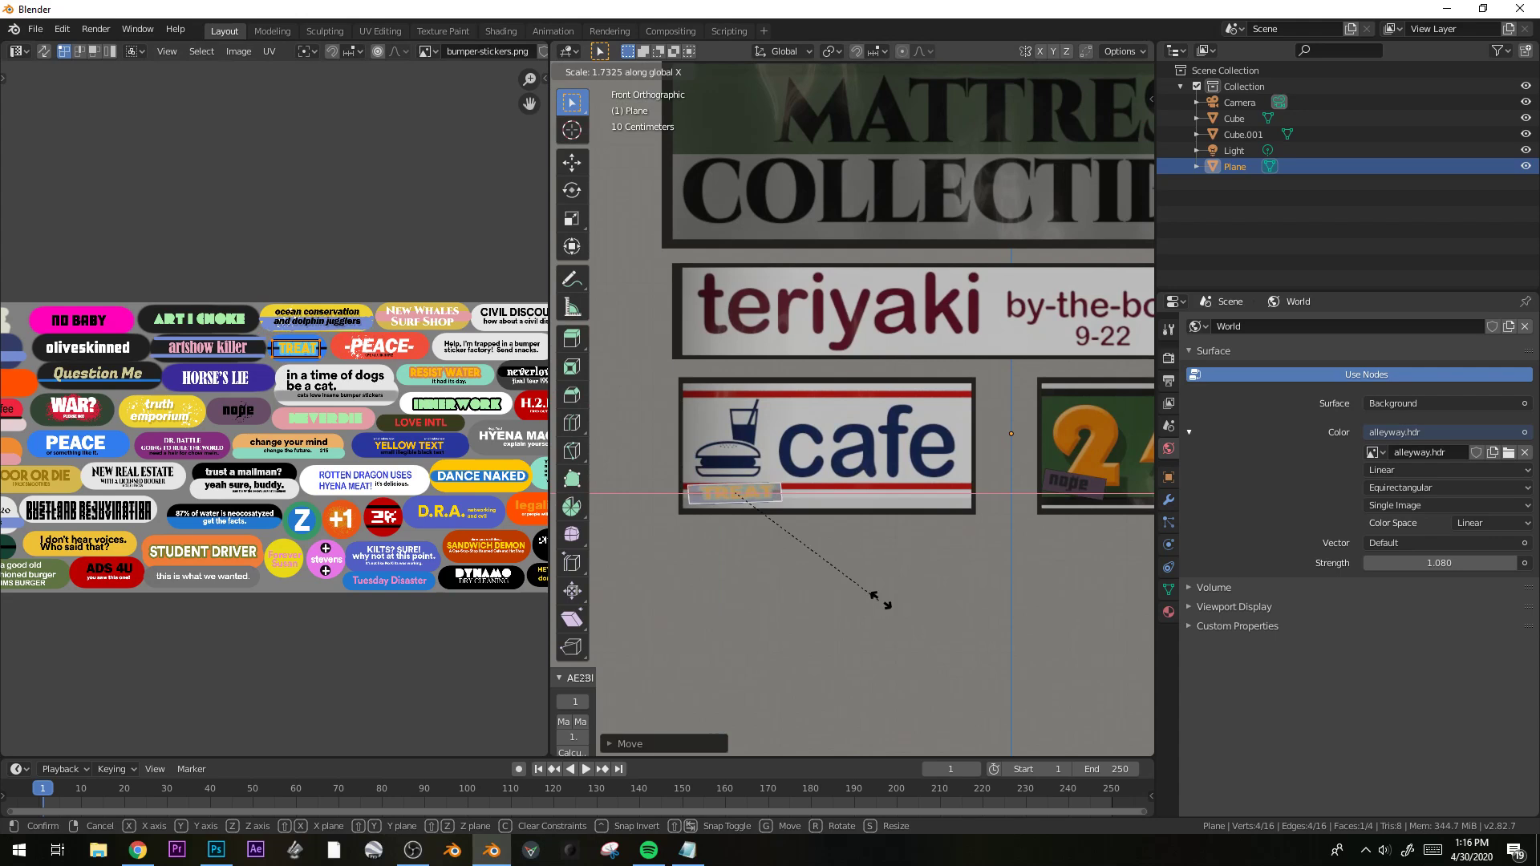
pyautogui.click(864, 543)
pyautogui.press('g')
pyautogui.click(826, 522)
pyautogui.press('u')
pyautogui.click(783, 511)
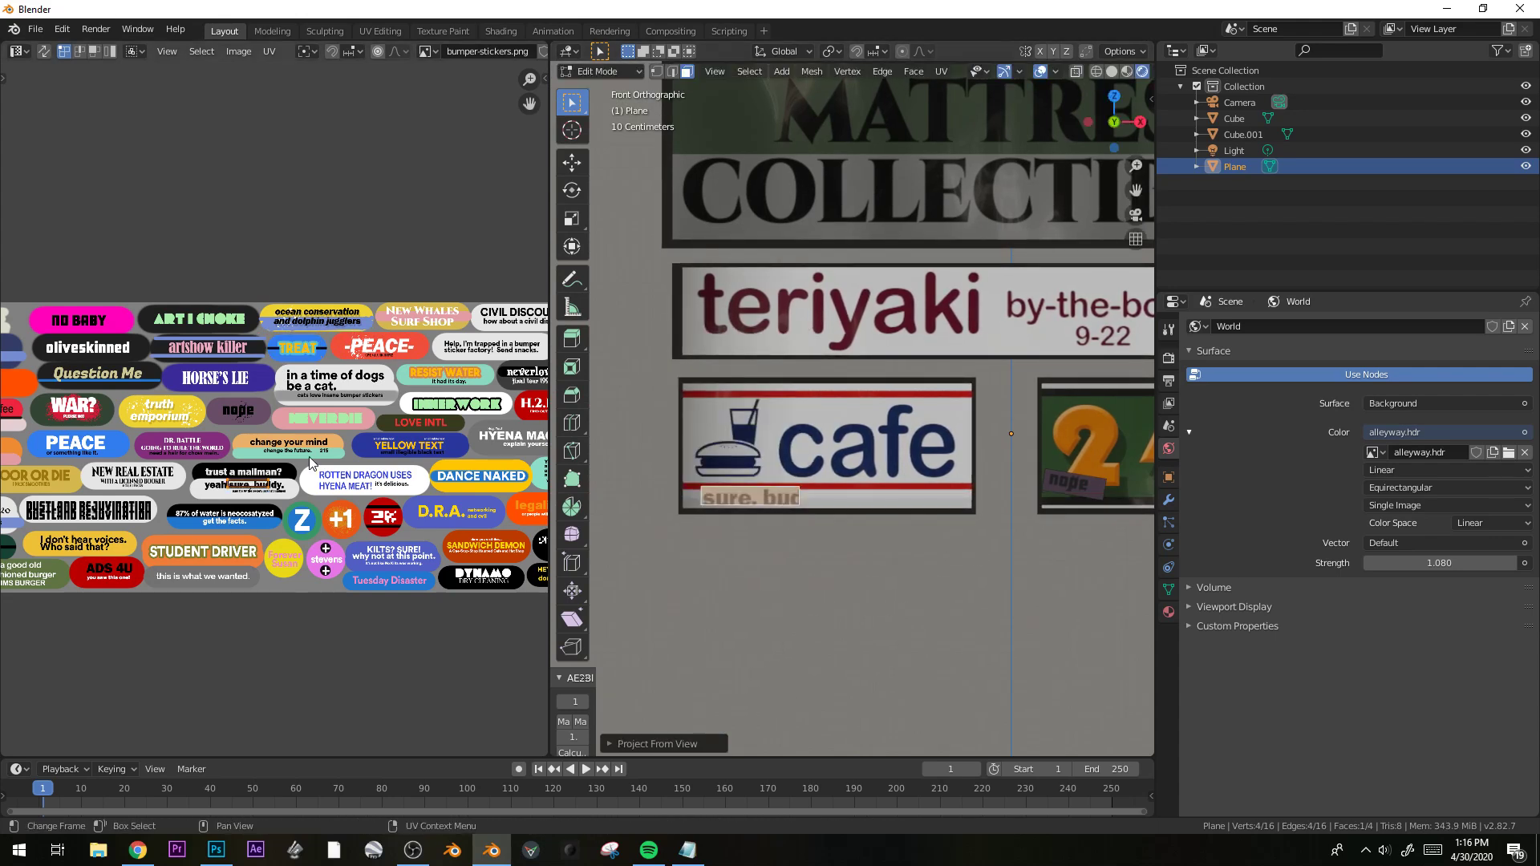
# Move and scale the cafe sign sticker's UVs to fit the "ART I CHOKE" sticker.
pyautogui.press('g')
pyautogui.click(312, 366)
pyautogui.press('s')
pyautogui.click(390, 398)
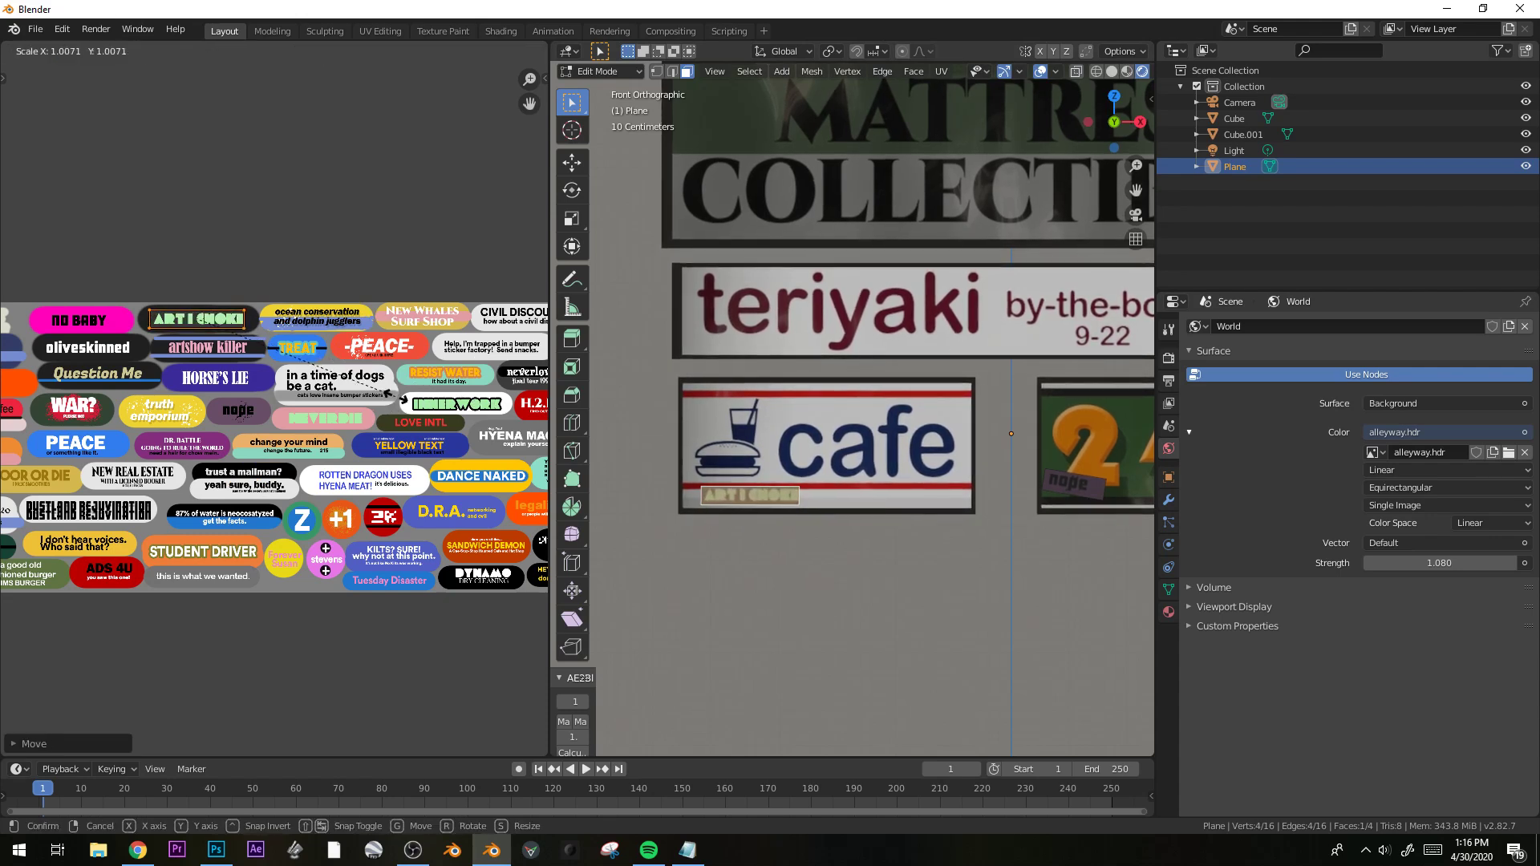
pyautogui.click(396, 396)
# Duplicate the "ART I CHOKE" sticker onto the first letter of the Neon Pub sign and tilt the copy.
pyautogui.hotkey('shift', 'd')
pyautogui.click(936, 252)
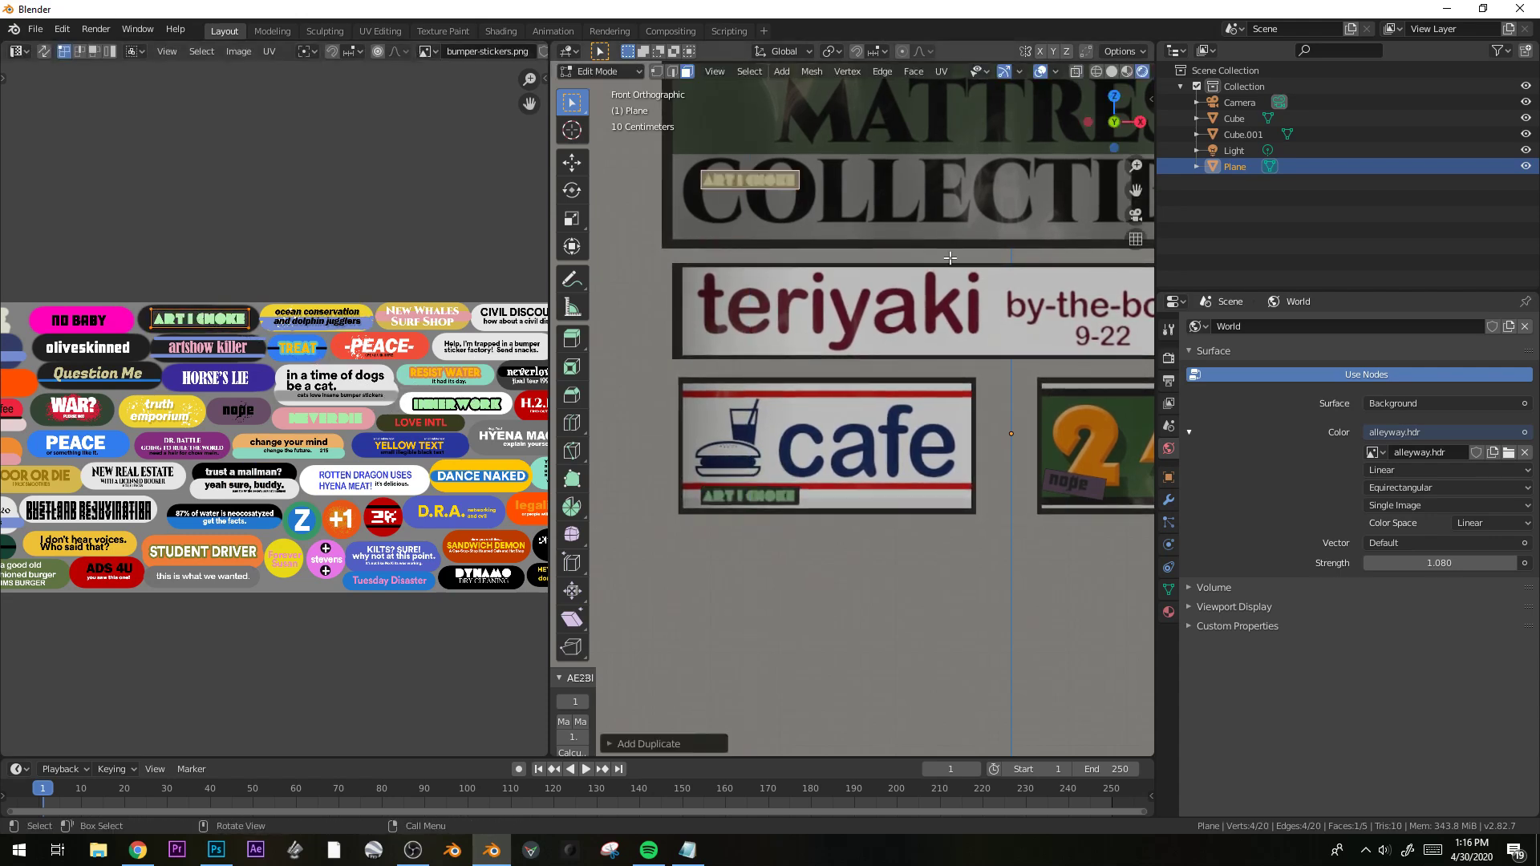
pyautogui.keyDown('shift'); pyautogui.moveTo(936, 252); pyautogui.dragTo(955, 522, button='middle'); pyautogui.keyUp('shift')
pyautogui.press('g')
pyautogui.click(885, 172)
pyautogui.press('r')
pyautogui.click(878, 161)
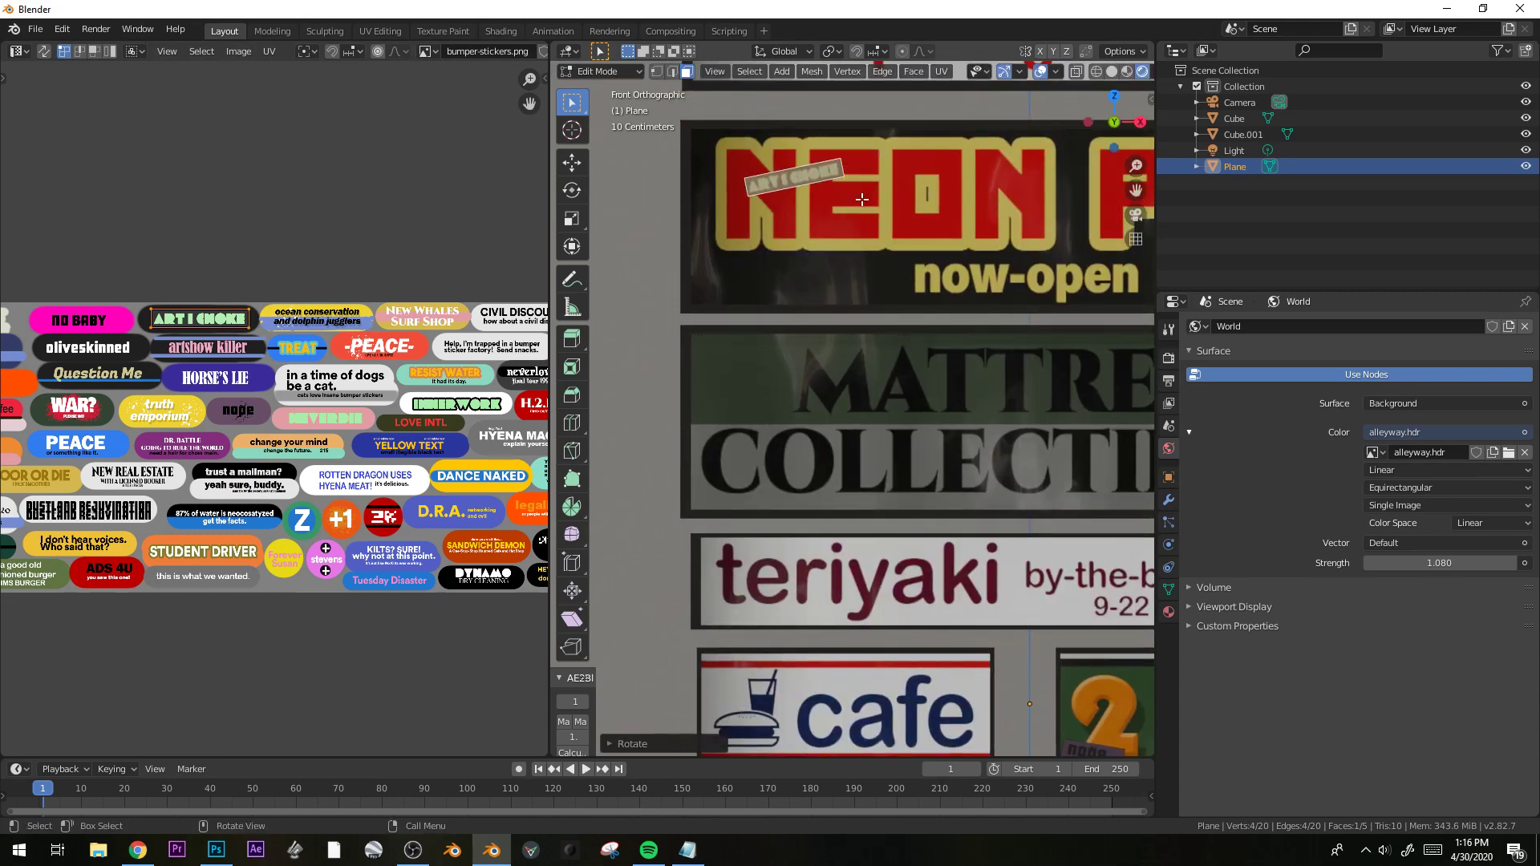
# Fit the copy's UVs to the "oliveskinned" sticker and reposition it at the Neon Pub sign's upper-left corner.
pyautogui.press('g')
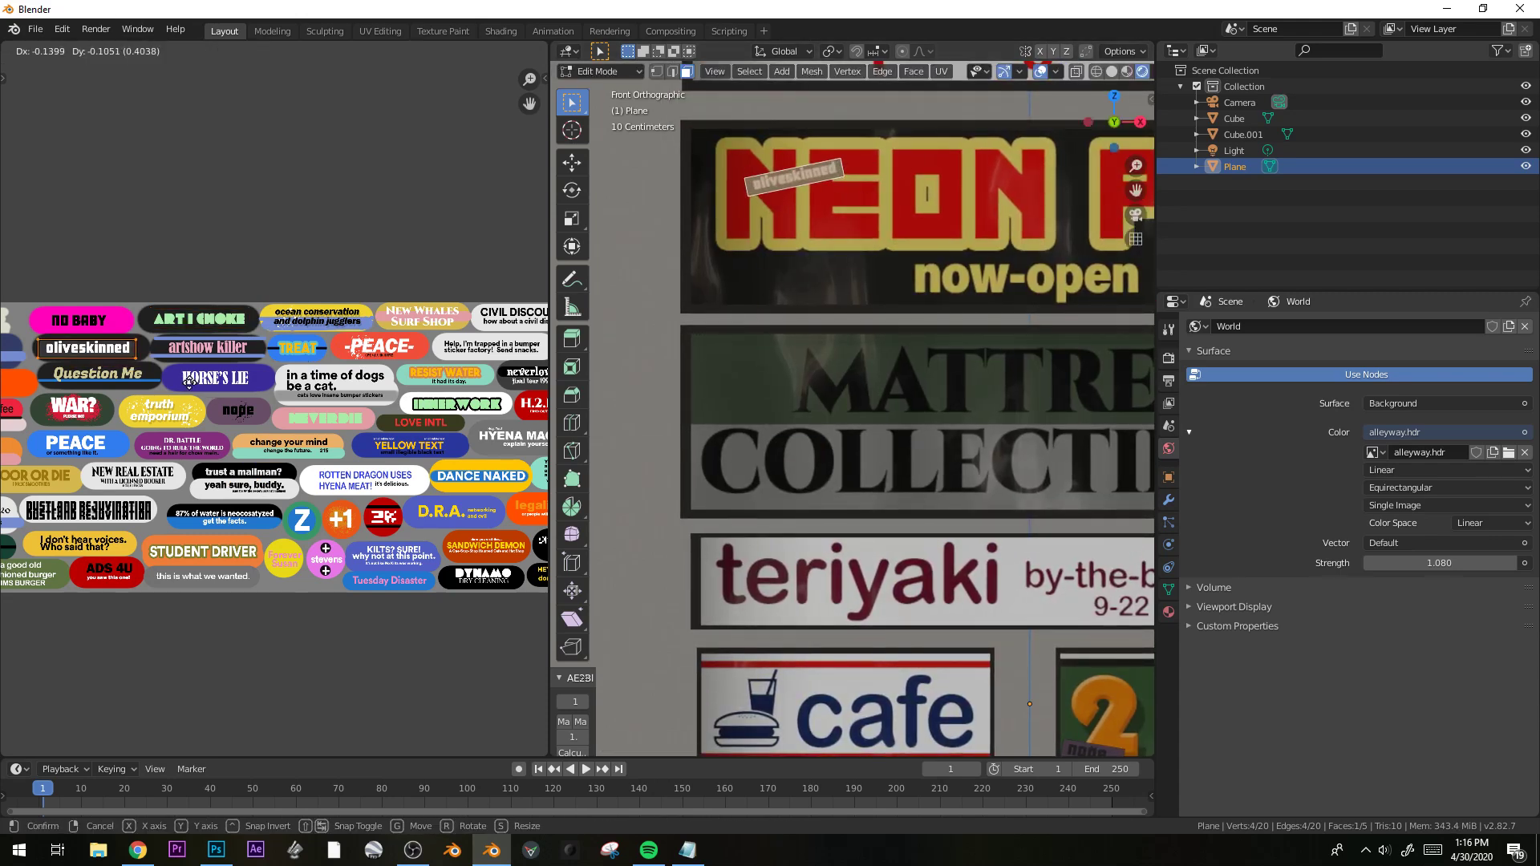
pyautogui.click(191, 389)
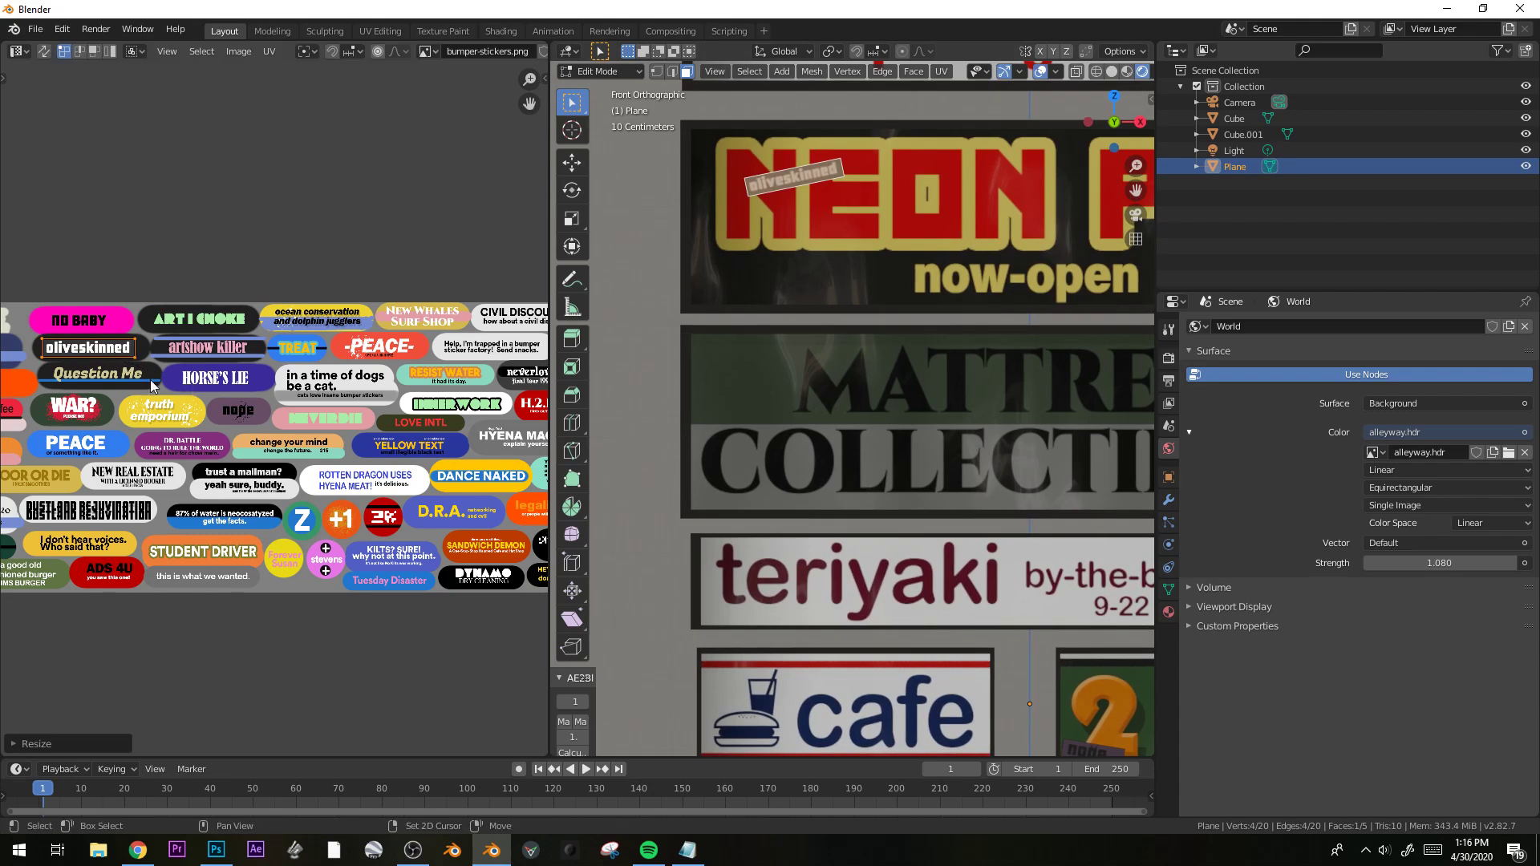
pyautogui.moveTo(151, 386); pyautogui.dragTo(372, 445, button='middle')
pyautogui.scroll(1, 372, 444)
pyautogui.keyDown('shift'); pyautogui.moveTo(814, 231); pyautogui.dragTo(688, 262, button='middle'); pyautogui.keyUp('shift')
pyautogui.press('g')
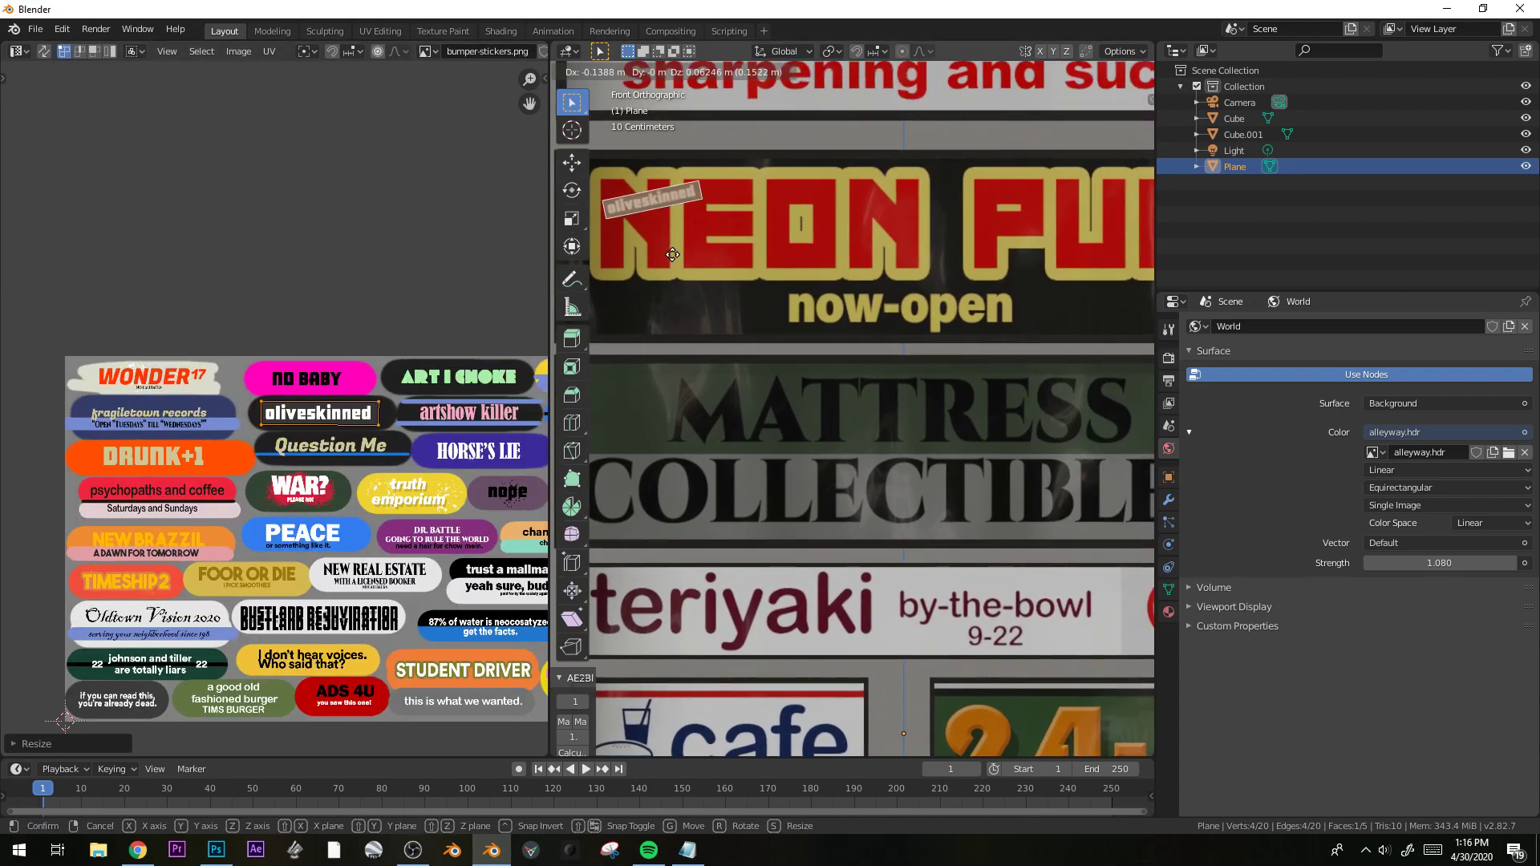
pyautogui.click(672, 254)
# Duplicate the "oliveskinned" sticker to the lower-right part of the Neon Pub sign and rotate the copy.
pyautogui.hotkey('shift', 'd')
pyautogui.click(1078, 372)
pyautogui.keyDown('shift'); pyautogui.moveTo(1083, 381); pyautogui.dragTo(792, 405, button='middle'); pyautogui.keyUp('shift')
pyautogui.press('g')
pyautogui.click(878, 405)
pyautogui.press('r')
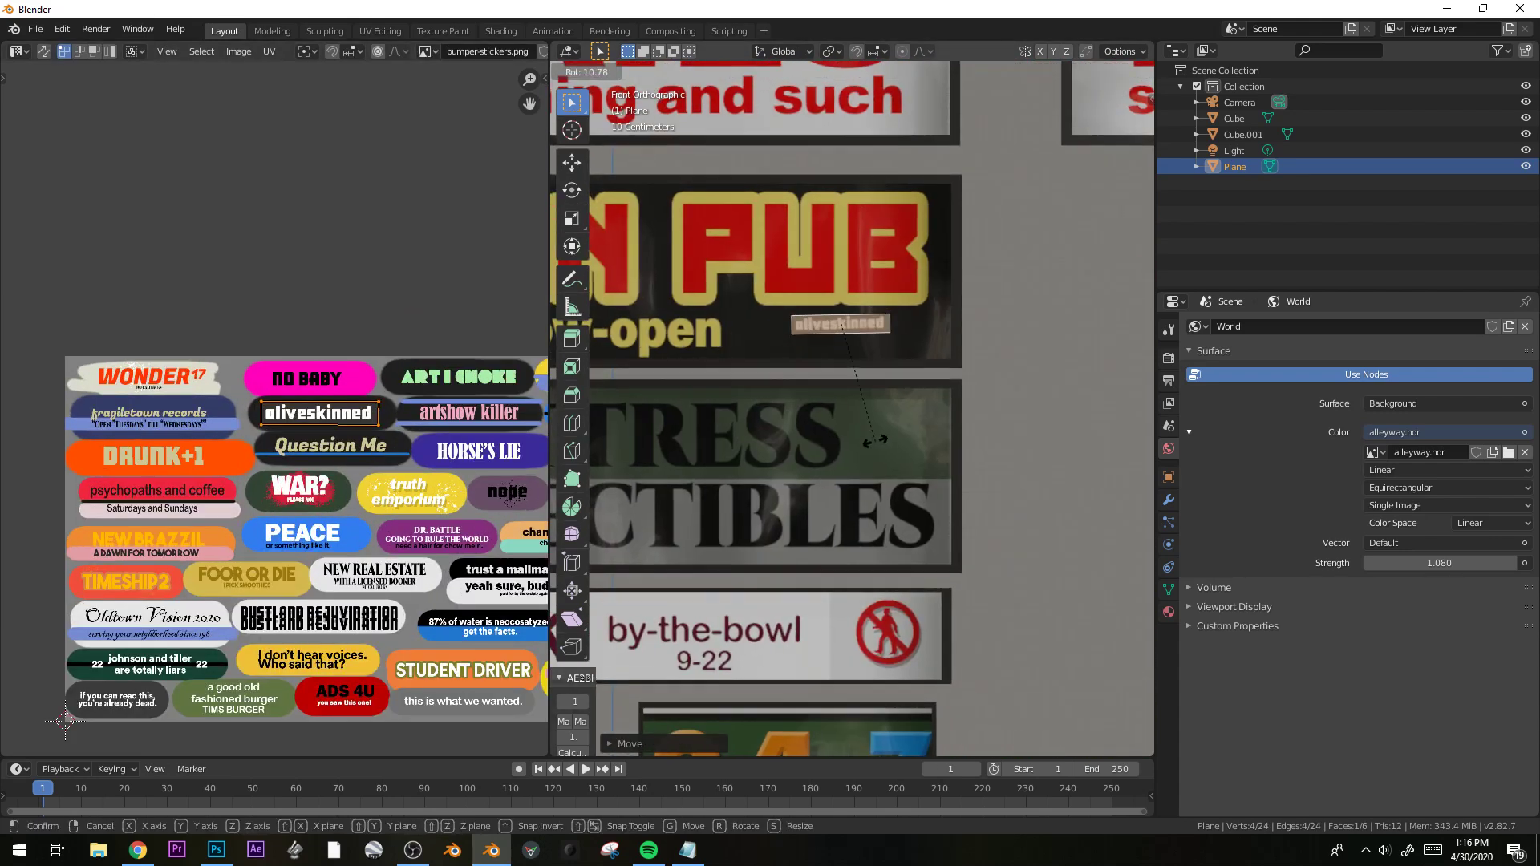
pyautogui.click(874, 441)
# Move the copy's UVs onto the "TIMESHIP2" sticker and scale them, including along X, to fit.
pyautogui.scroll(-1, 273, 409)
pyautogui.press('g')
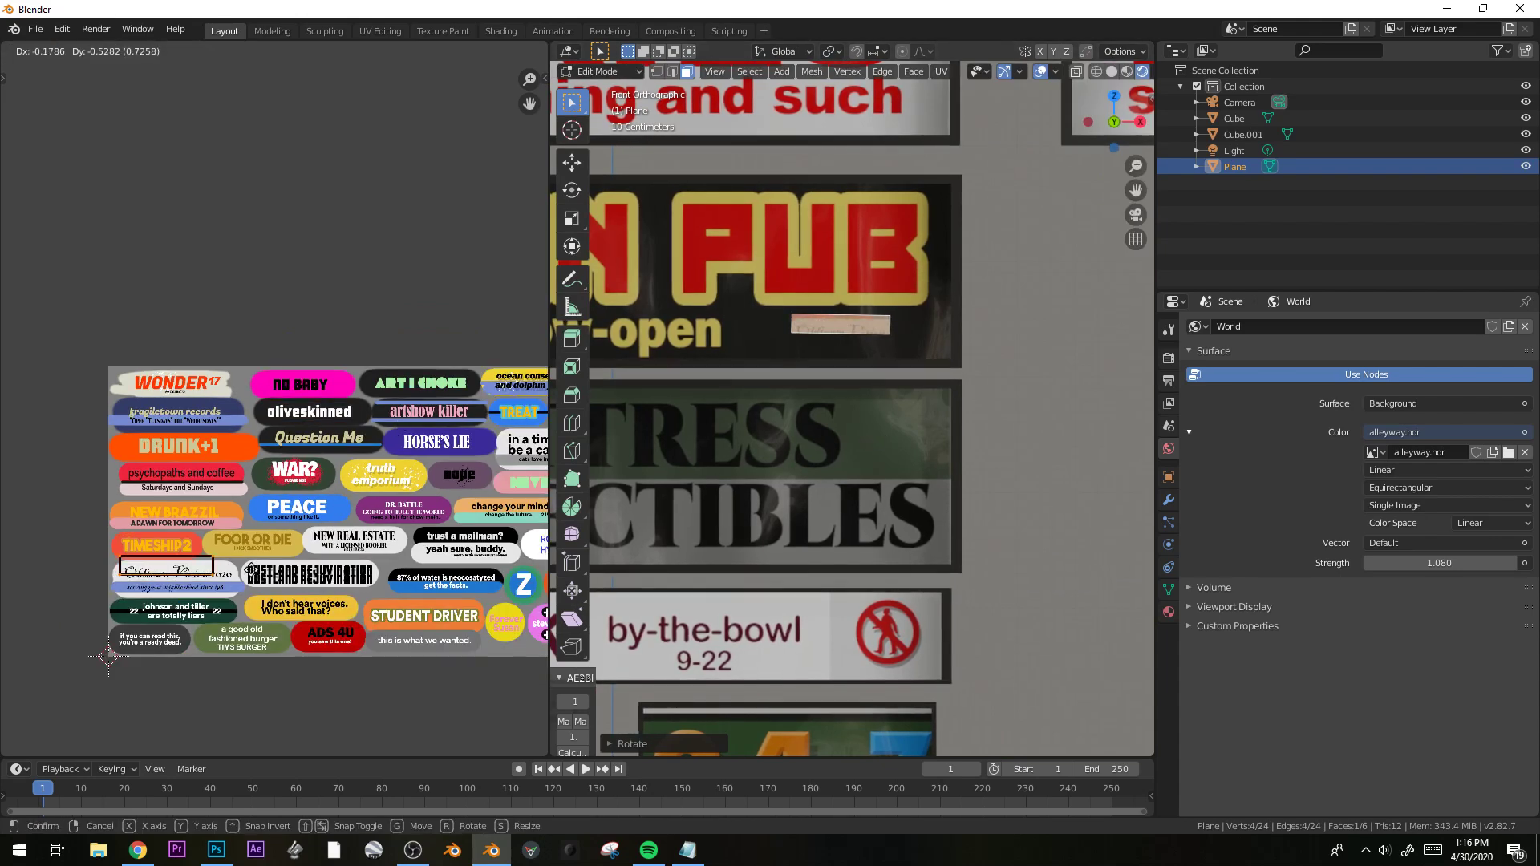
pyautogui.click(244, 556)
pyautogui.press('s')
pyautogui.press('x')
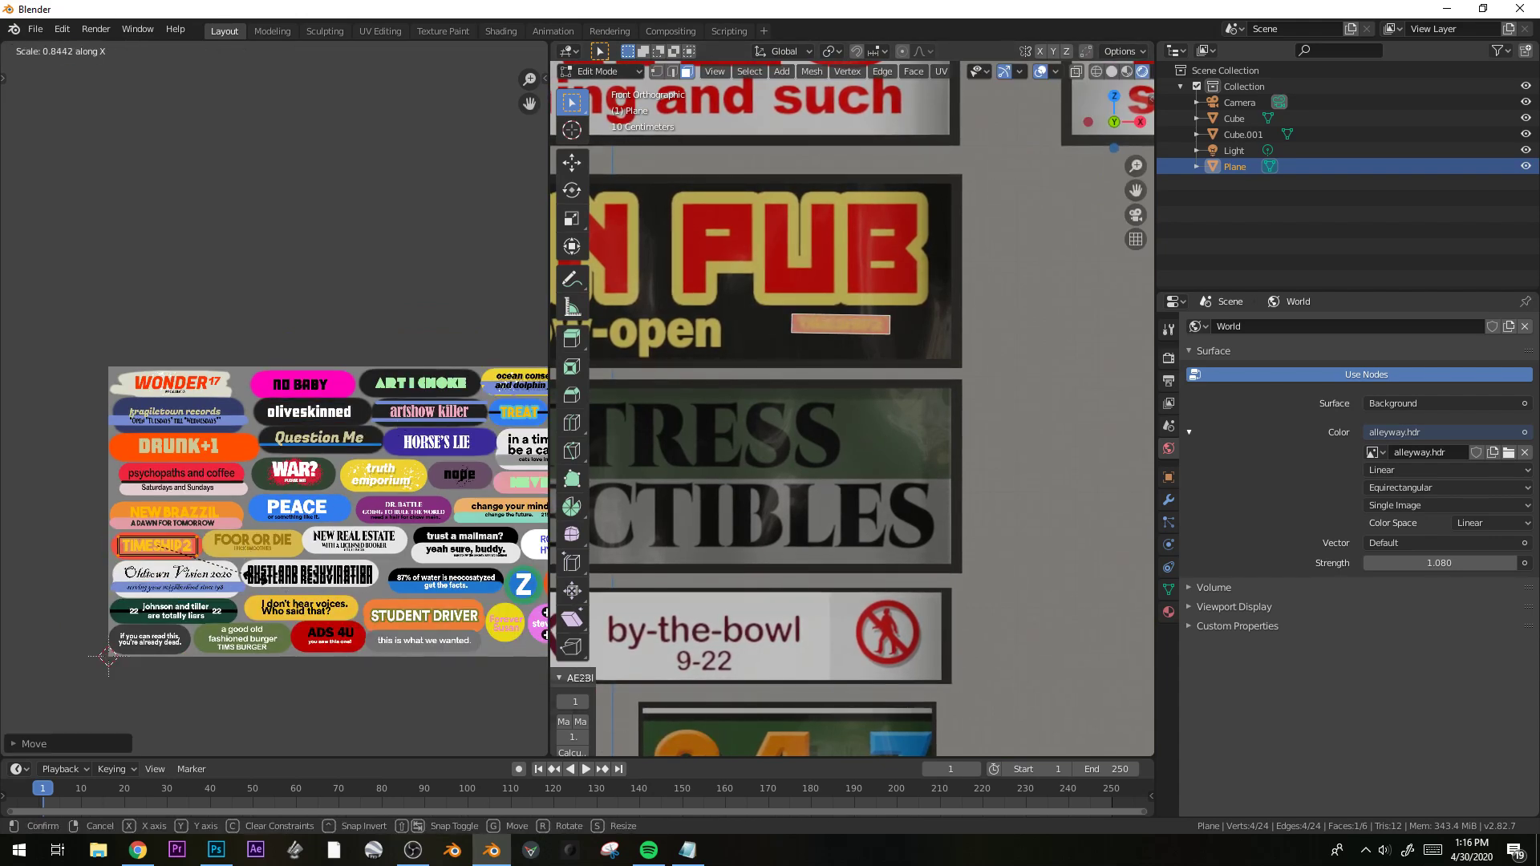
pyautogui.click(226, 555)
pyautogui.press('s')
pyautogui.click(231, 555)
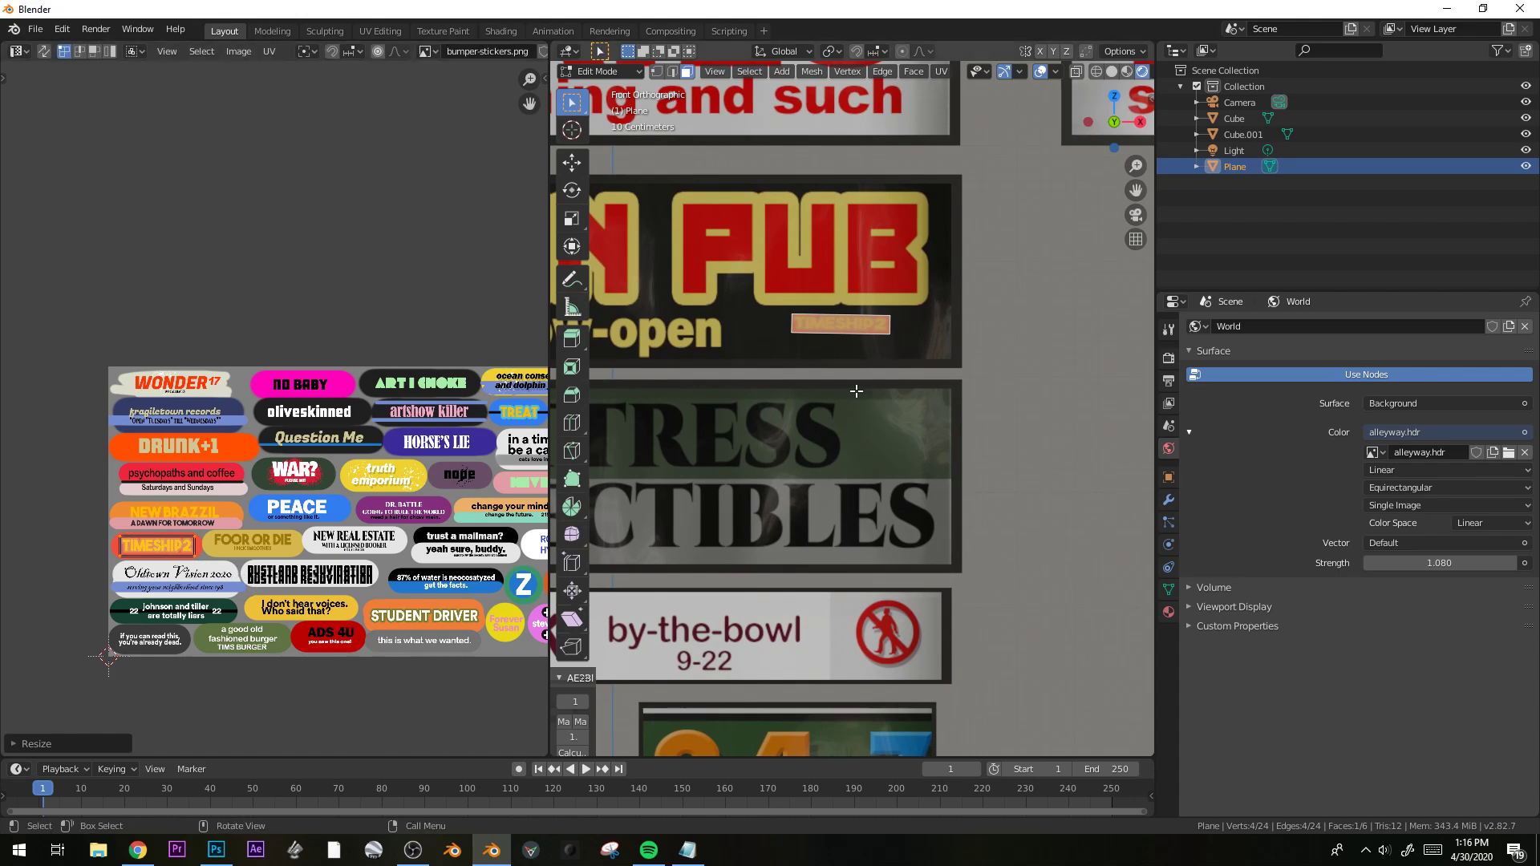
# Scale the "TIMESHIP2" sticker along Z, then move it into the Neon Pub sign's lower-right corner and tilt it.
pyautogui.press('s')
pyautogui.press('z')
pyautogui.click(861, 408)
pyautogui.press('g')
pyautogui.click(918, 395)
pyautogui.press('r')
pyautogui.click(924, 385)
# Duplicate the "TIMESHIP2" sticker to the upper-right corner of the Nails sign.
pyautogui.keyDown('shift'); pyautogui.moveTo(925, 385); pyautogui.dragTo(968, 643, button='middle'); pyautogui.keyUp('shift')
pyautogui.hotkey('shift', 'd')
pyautogui.click(978, 294)
# Move and scale the Nails sign copy's UVs to fit the "Question Me" sticker.
pyautogui.press('g')
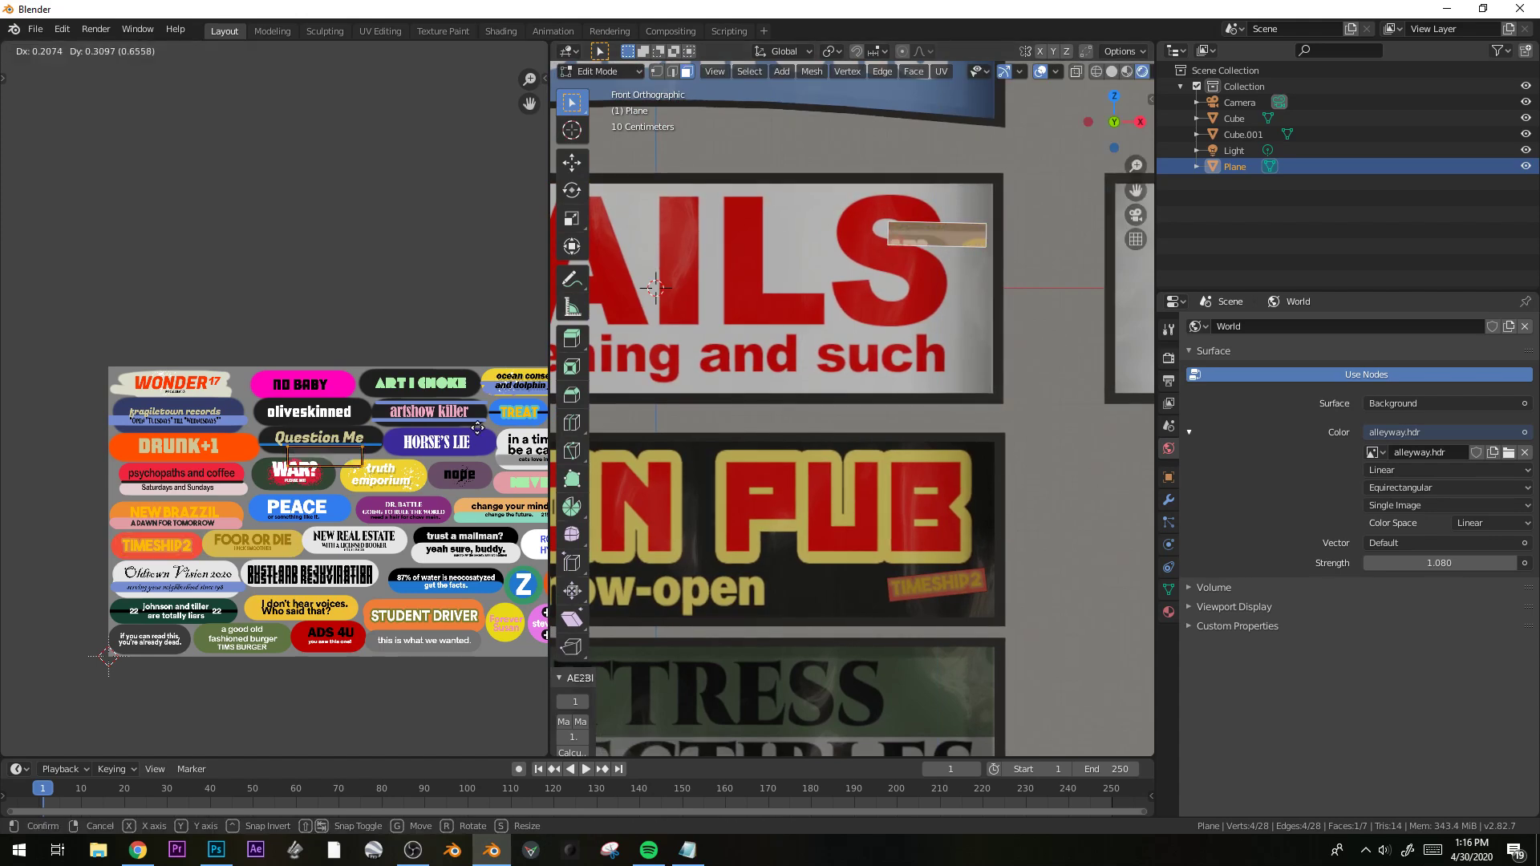
pyautogui.click(468, 419)
pyautogui.press('s')
pyautogui.click(433, 449)
pyautogui.press('s')
pyautogui.press('x')
pyautogui.click(454, 459)
# Stretch the "Question Me" sticker along X to match its artwork's proportions.
pyautogui.keyDown('shift'); pyautogui.moveTo(879, 346); pyautogui.dragTo(801, 437, button='middle'); pyautogui.keyUp('shift')
pyautogui.press('s')
pyautogui.press('x')
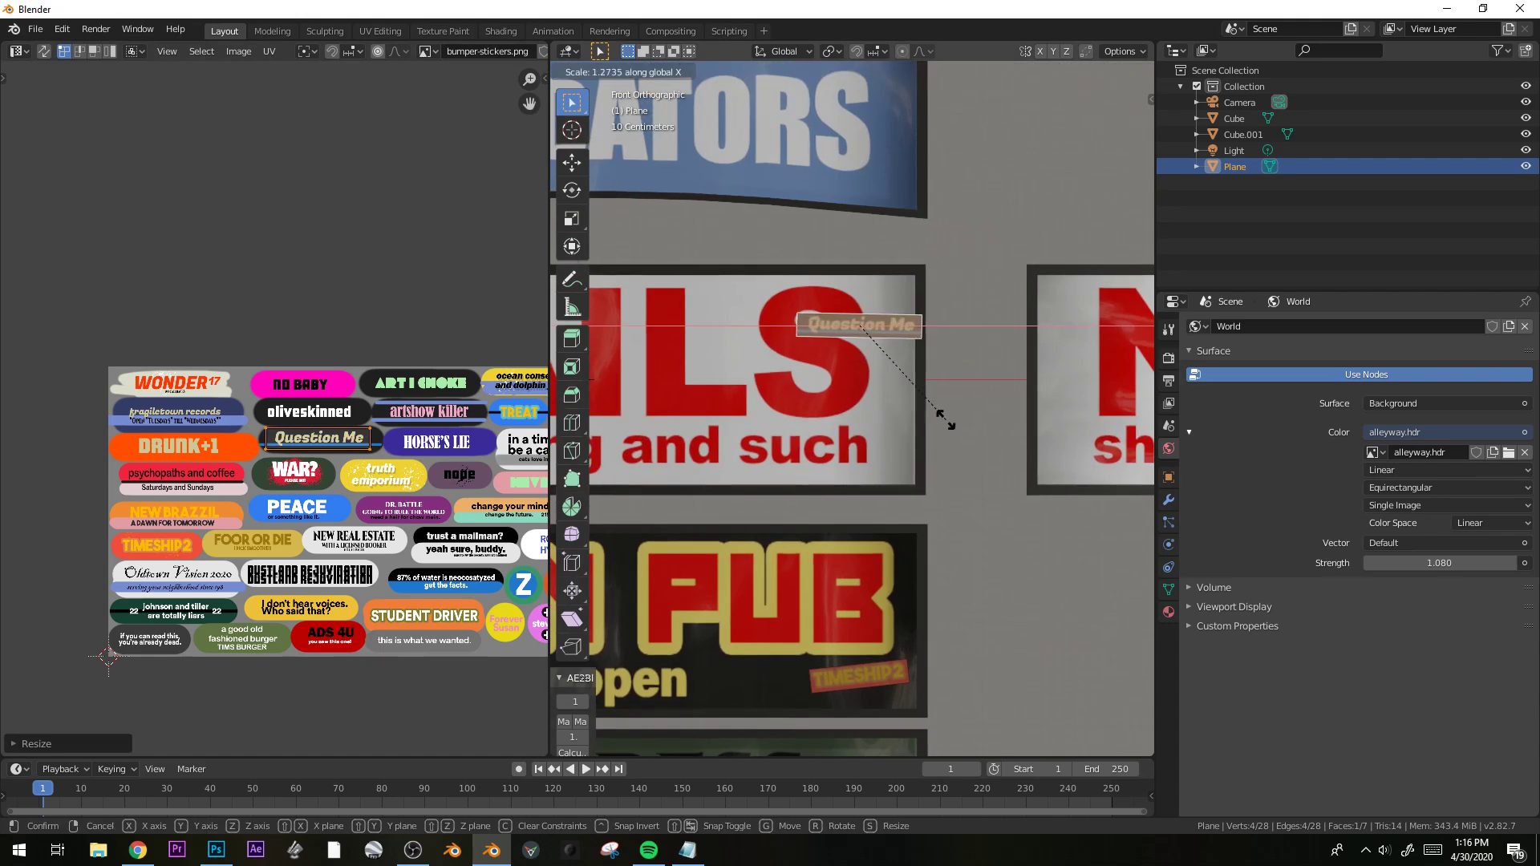
pyautogui.click(946, 419)
pyautogui.press('s')
pyautogui.press('x')
pyautogui.click(922, 410)
# Tilt the "Question Me" sticker and position it at the Nails sign's upper-right corner.
pyautogui.press('g')
pyautogui.click(918, 402)
pyautogui.press('r')
pyautogui.click(919, 403)
pyautogui.press('r')
pyautogui.click(904, 411)
pyautogui.press('g')
pyautogui.click(909, 385)
# Duplicate the "Question Me" sticker below "oliveskinned" on the Neon Pub sign, then rotate and scale the copy.
pyautogui.hotkey('shift', 'd')
pyautogui.scroll(-3, 847, 354)
pyautogui.keyDown('shift'); pyautogui.moveTo(865, 319); pyautogui.dragTo(969, 229, button='middle'); pyautogui.keyUp('shift')
pyautogui.press('g')
pyautogui.click(655, 542)
pyautogui.keyDown('shift'); pyautogui.moveTo(661, 541); pyautogui.dragTo(799, 378, button='middle'); pyautogui.keyUp('shift')
pyautogui.press('g')
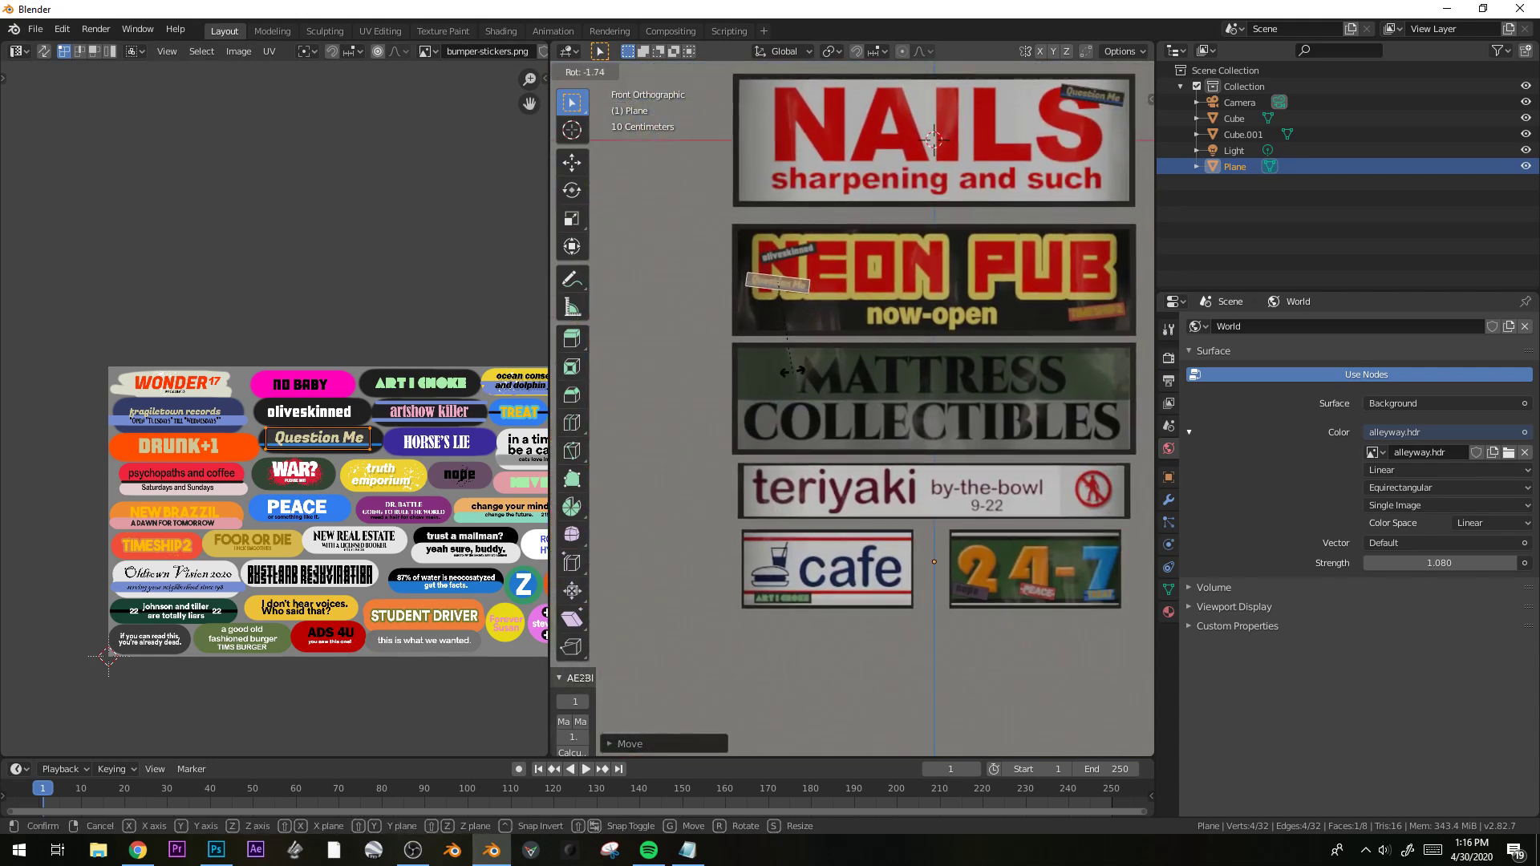
pyautogui.click(795, 369)
pyautogui.press('s')
pyautogui.click(774, 354)
# Move and scale the new Neon Pub copy's UVs to fit the "artshow killer" sticker.
pyautogui.press('g')
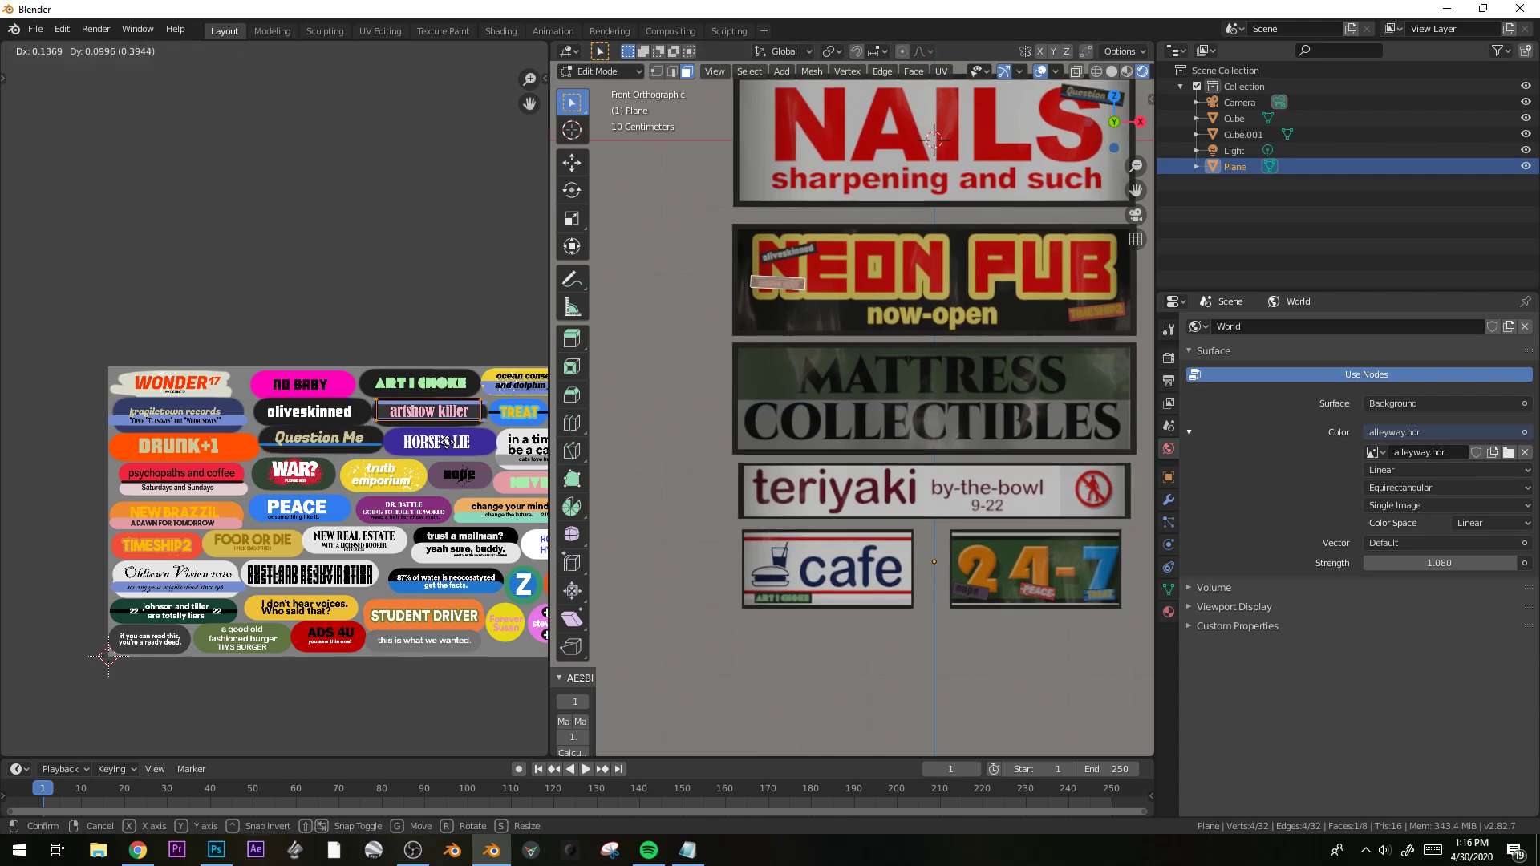
pyautogui.click(437, 447)
pyautogui.press('s')
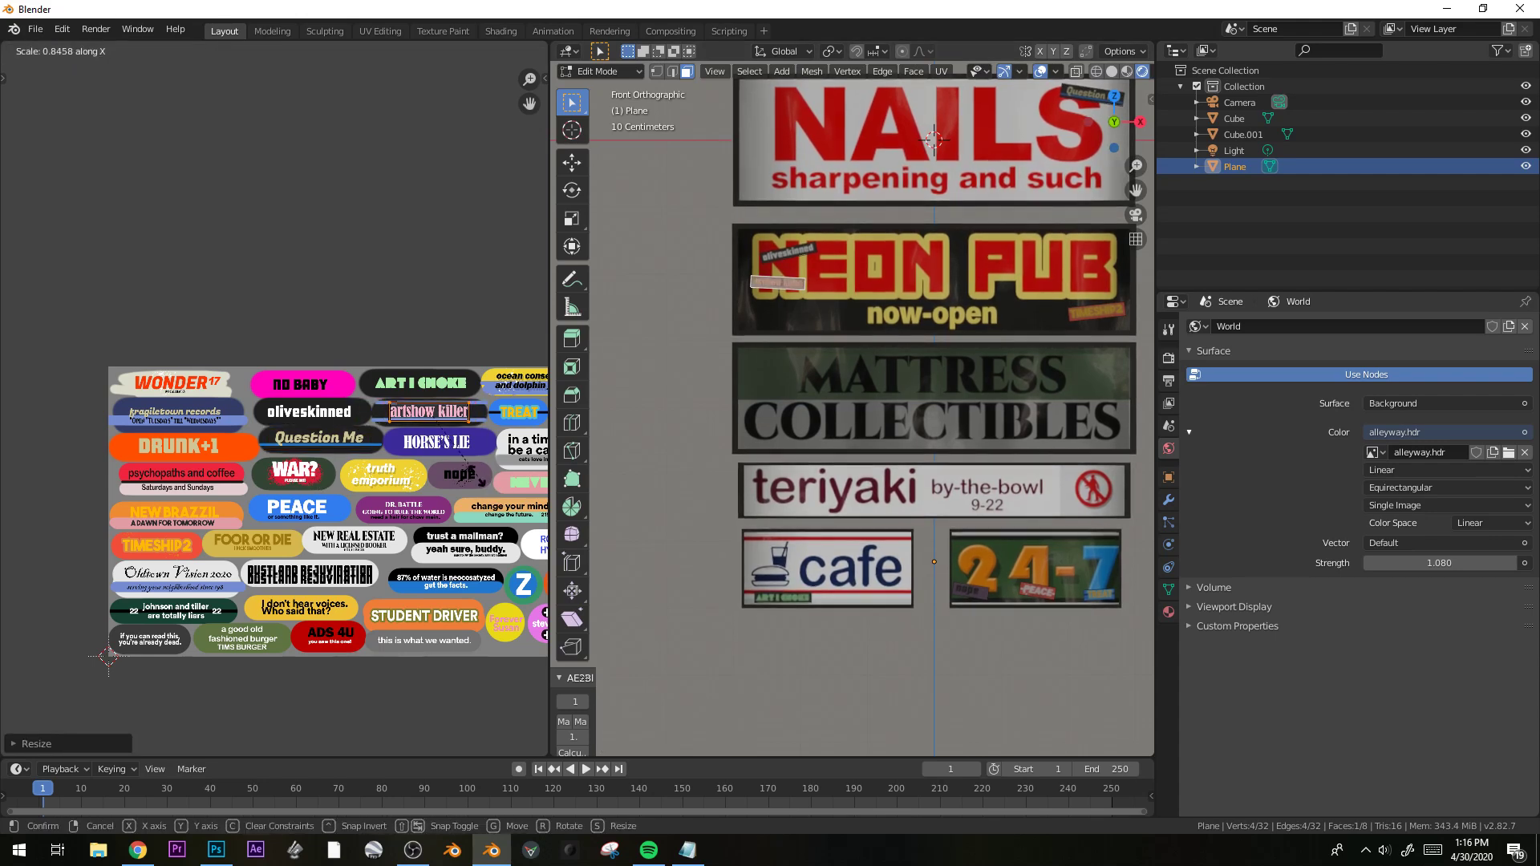
pyautogui.press('Escape')
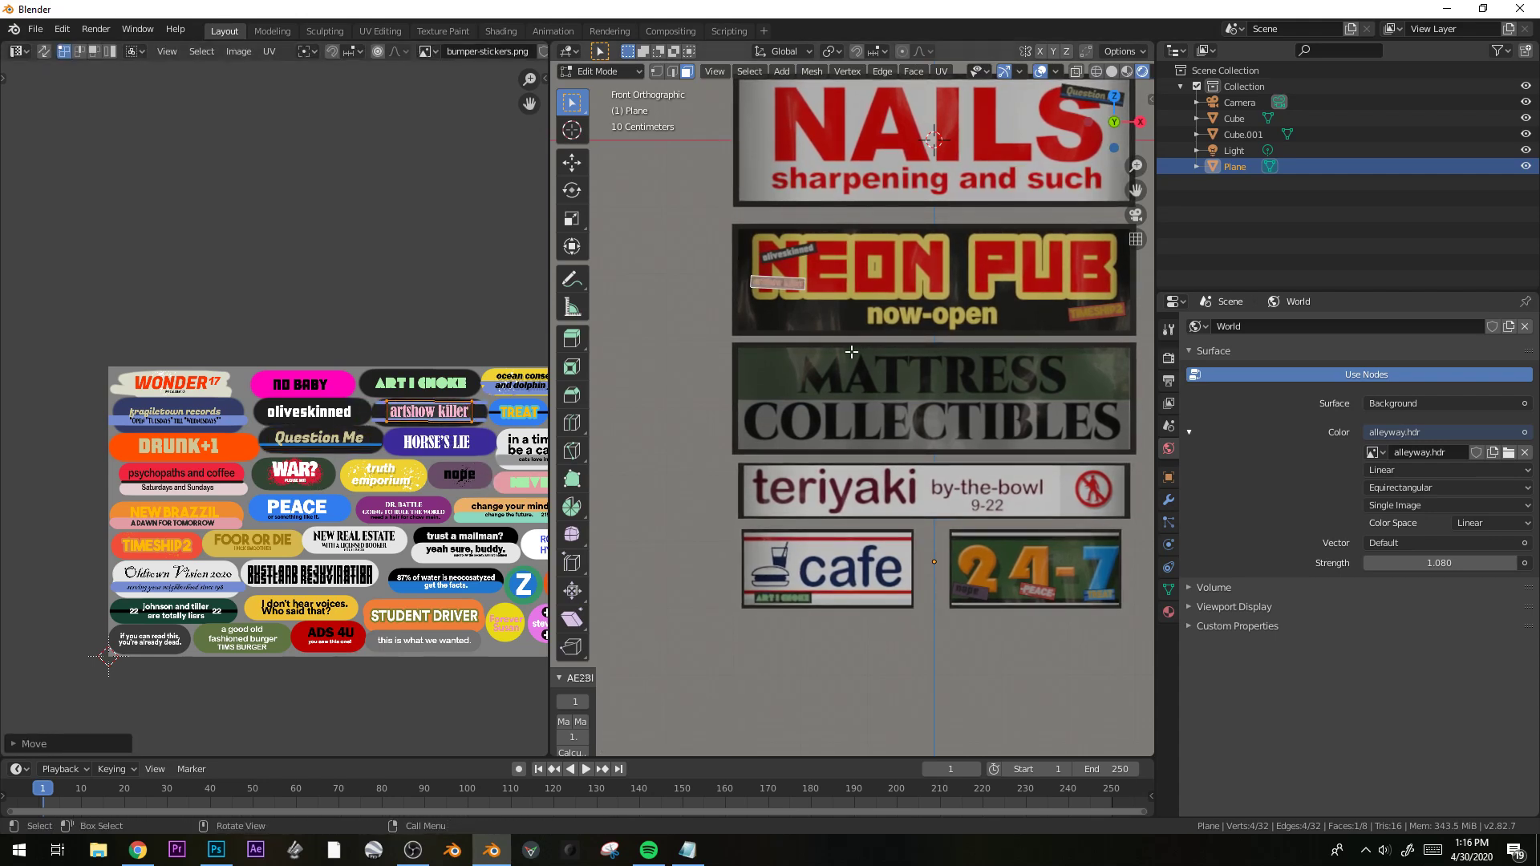
# Duplicate the "artshow killer" sticker to the lower-left corner of the teriyaki sign.
pyautogui.scroll(2, 852, 352)
pyautogui.keyDown('shift'); pyautogui.moveTo(853, 349); pyautogui.dragTo(767, 374, button='middle'); pyautogui.keyUp('shift')
pyautogui.hotkey('shift', 'd')
pyautogui.click(782, 515)
pyautogui.keyDown('shift'); pyautogui.moveTo(747, 511); pyautogui.dragTo(867, 347, button='middle'); pyautogui.keyUp('shift')
pyautogui.press('g')
pyautogui.click(841, 486)
# Move the teriyaki sign copy's UVs onto the "change your mind" sticker and rotate them slightly to align.
pyautogui.press('g')
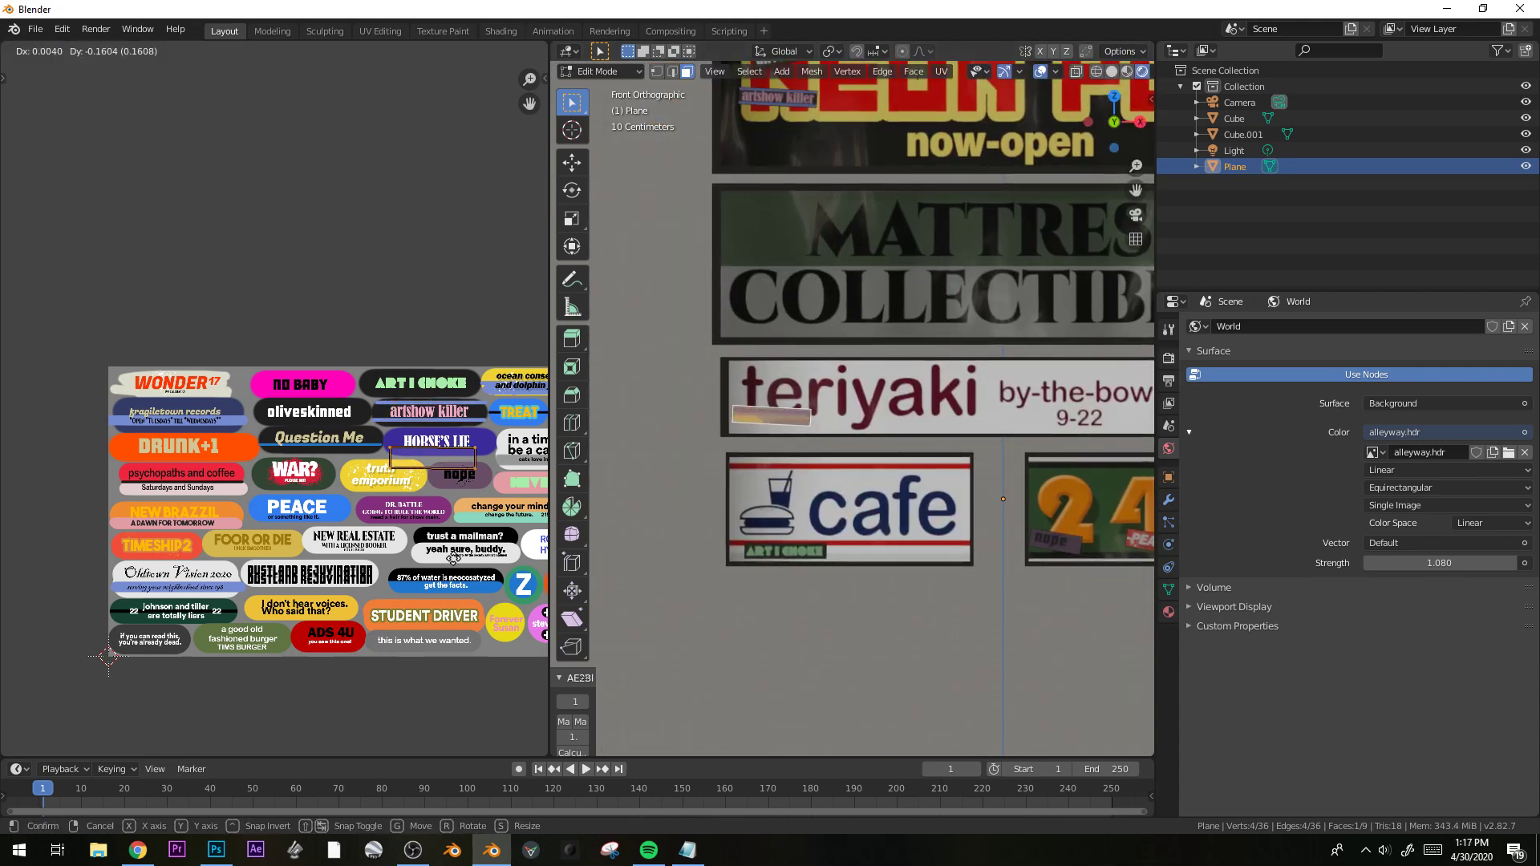
pyautogui.click(384, 620)
pyautogui.scroll(3, 352, 561)
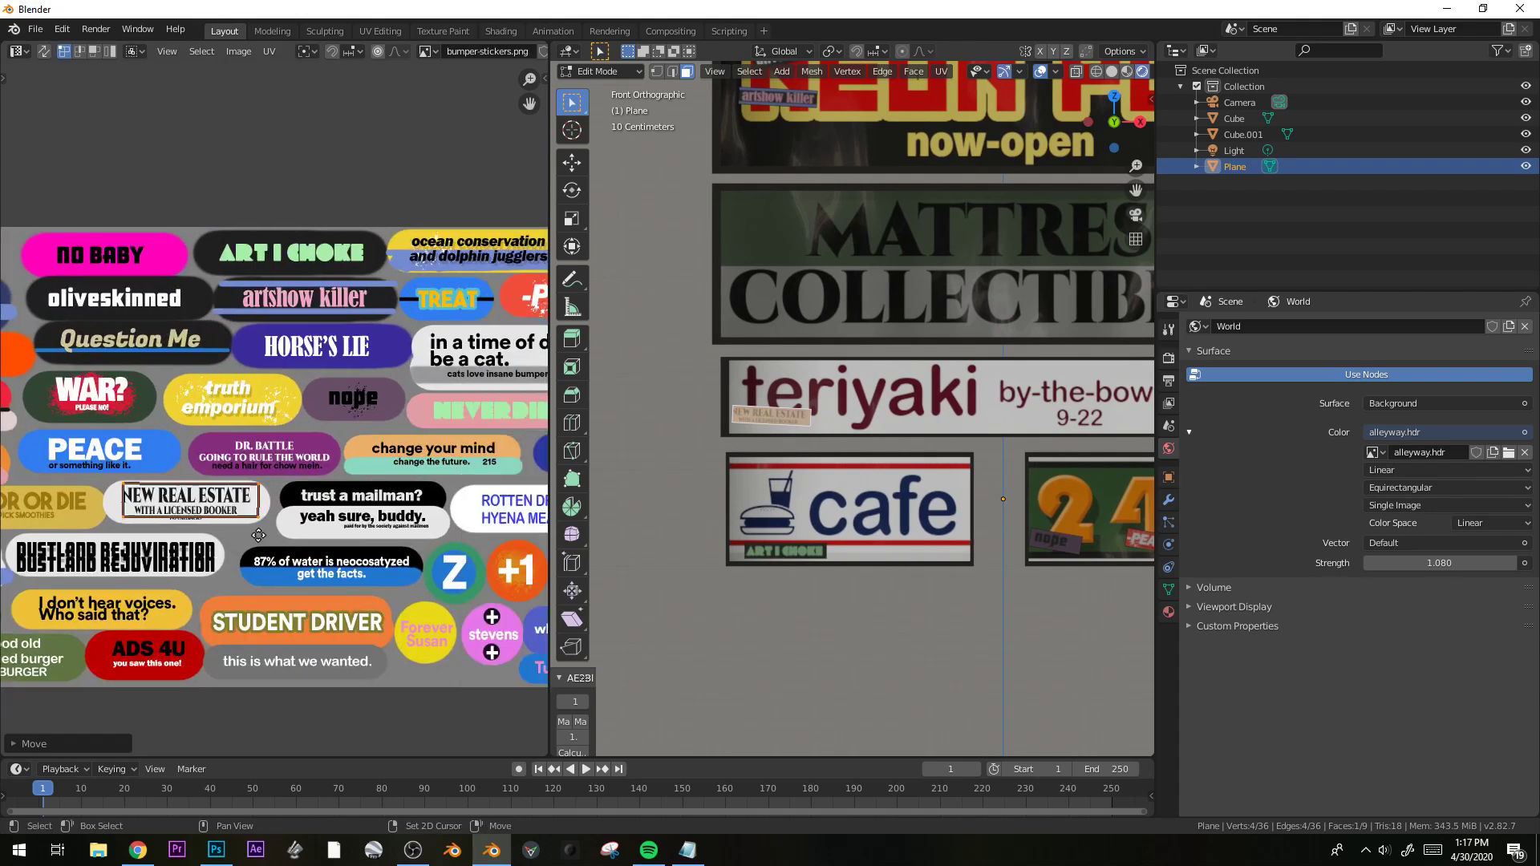
pyautogui.press('g')
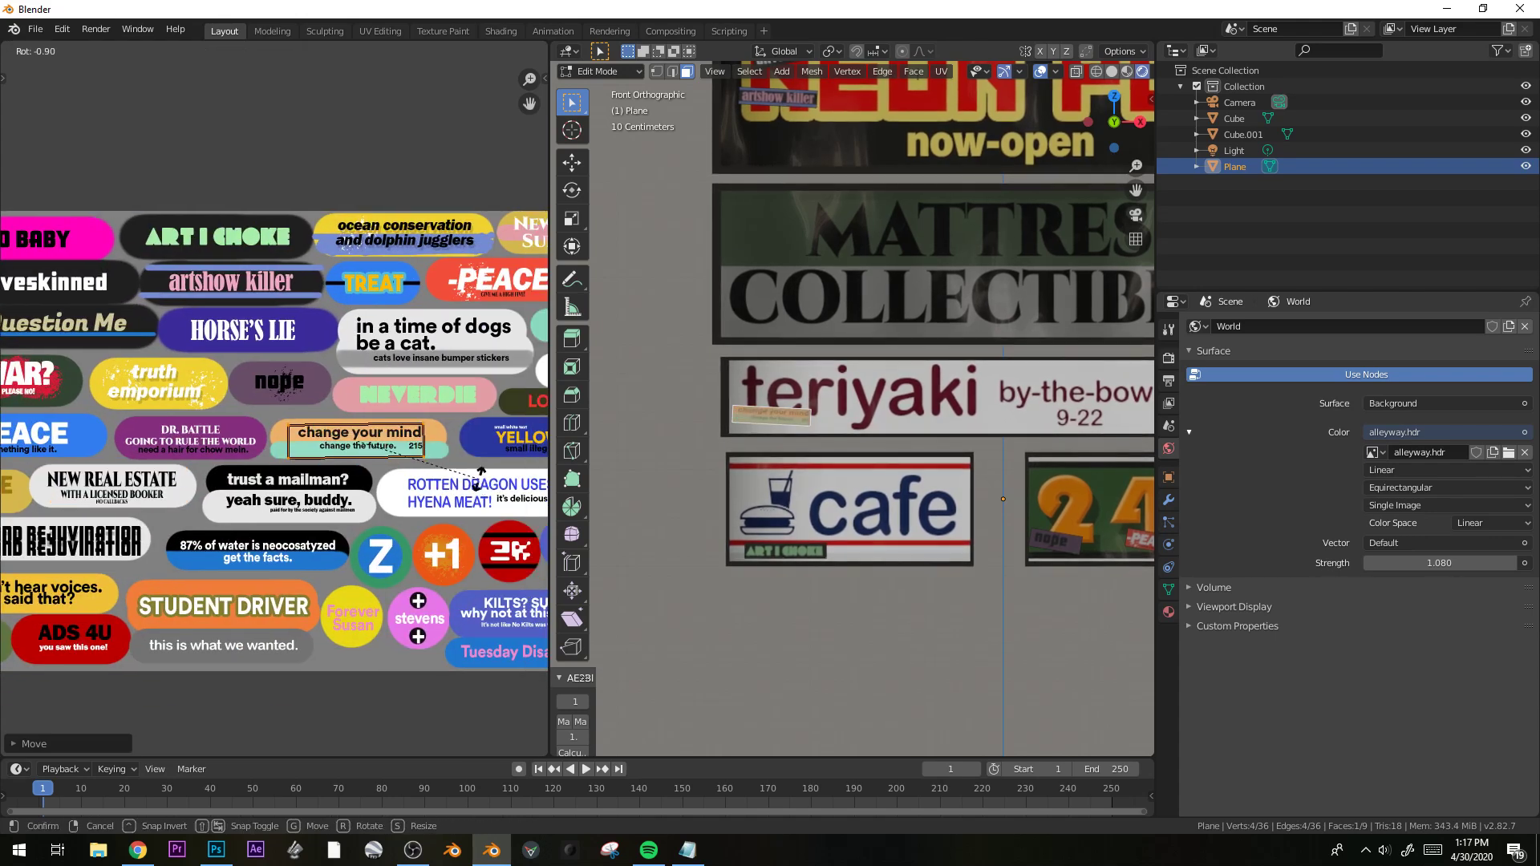
pyautogui.press('r')
pyautogui.click(448, 484)
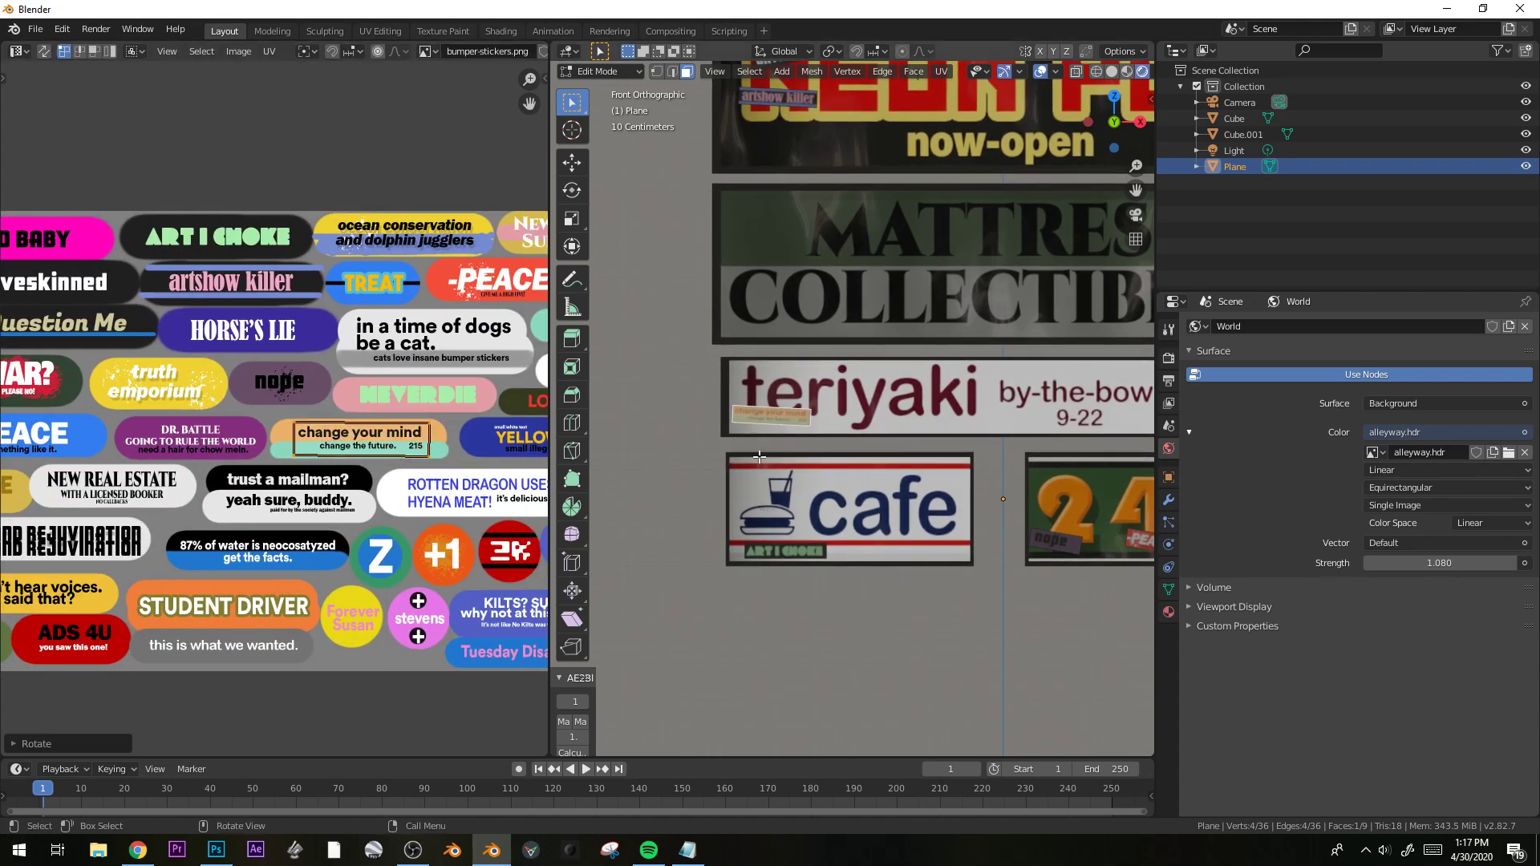
# Duplicate the "change your mind" sticker to the lower-right part of the cafe sign.
pyautogui.press('Tab')
pyautogui.scroll(-3, 855, 510)
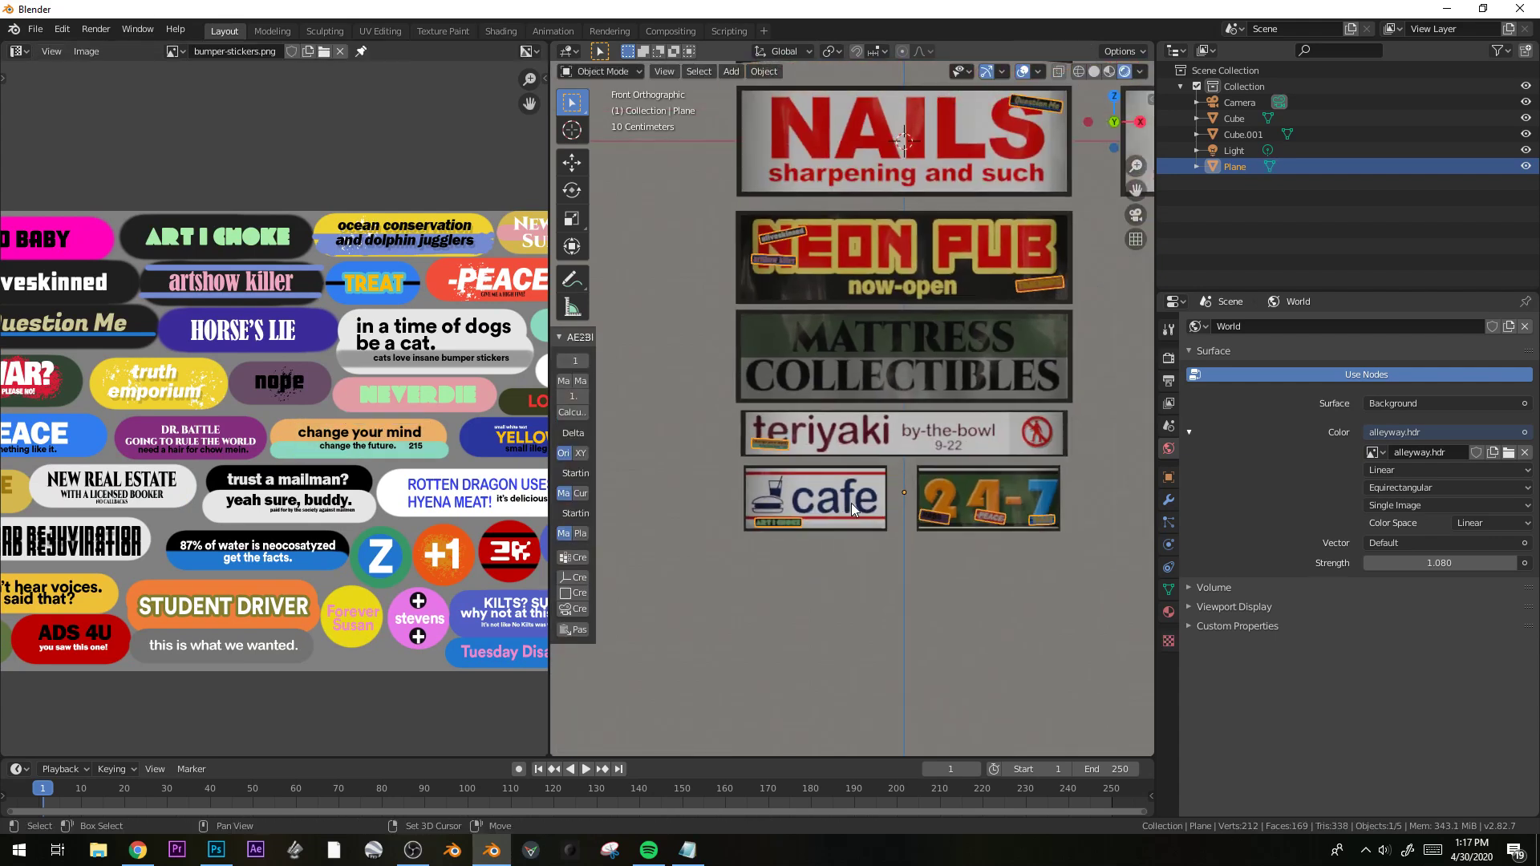
pyautogui.press('Tab')
pyautogui.hotkey('shift', 'd')
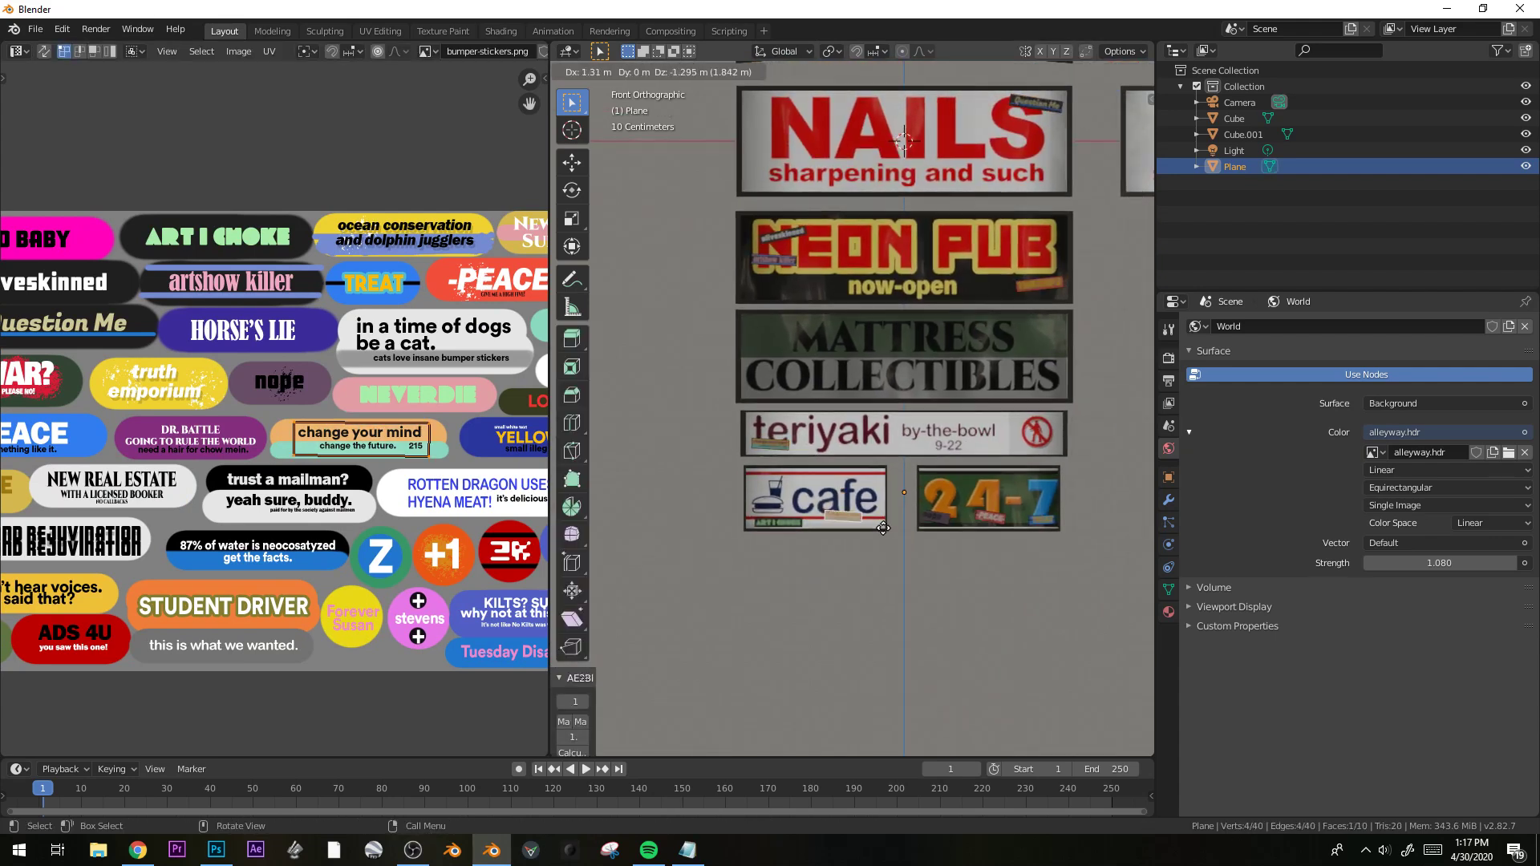
pyautogui.click(883, 528)
# Move the cafe sign copy's UVs across the sticker sheet onto the "D.R.A." sticker.
pyautogui.press('g')
pyautogui.click(348, 586)
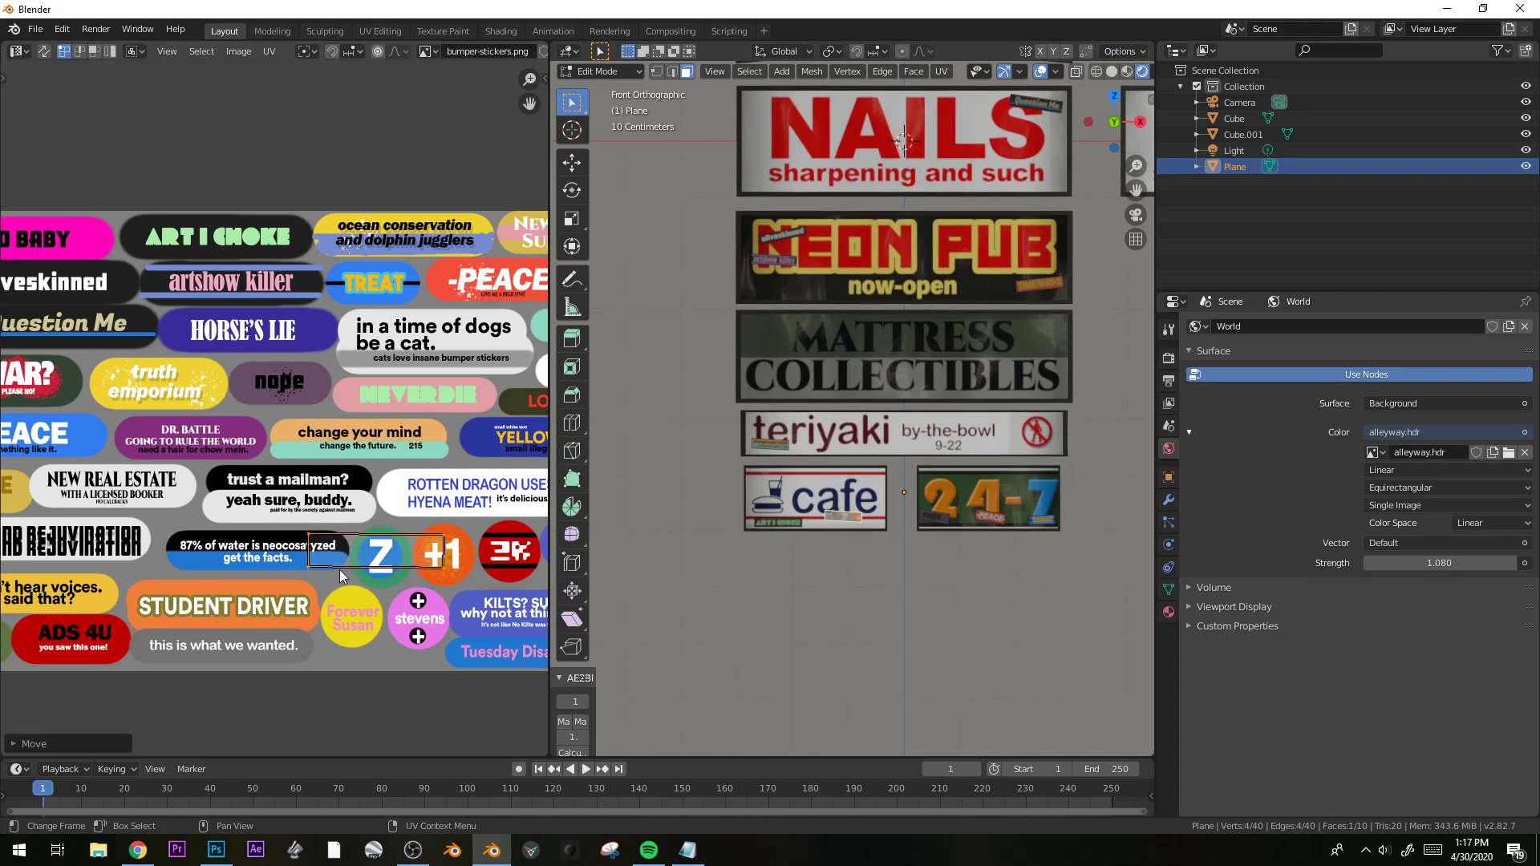
pyautogui.moveTo(418, 616); pyautogui.dragTo(317, 561, button='middle')
pyautogui.press('g')
pyautogui.click(416, 568)
pyautogui.moveTo(417, 569); pyautogui.dragTo(215, 558, button='middle')
pyautogui.press('g')
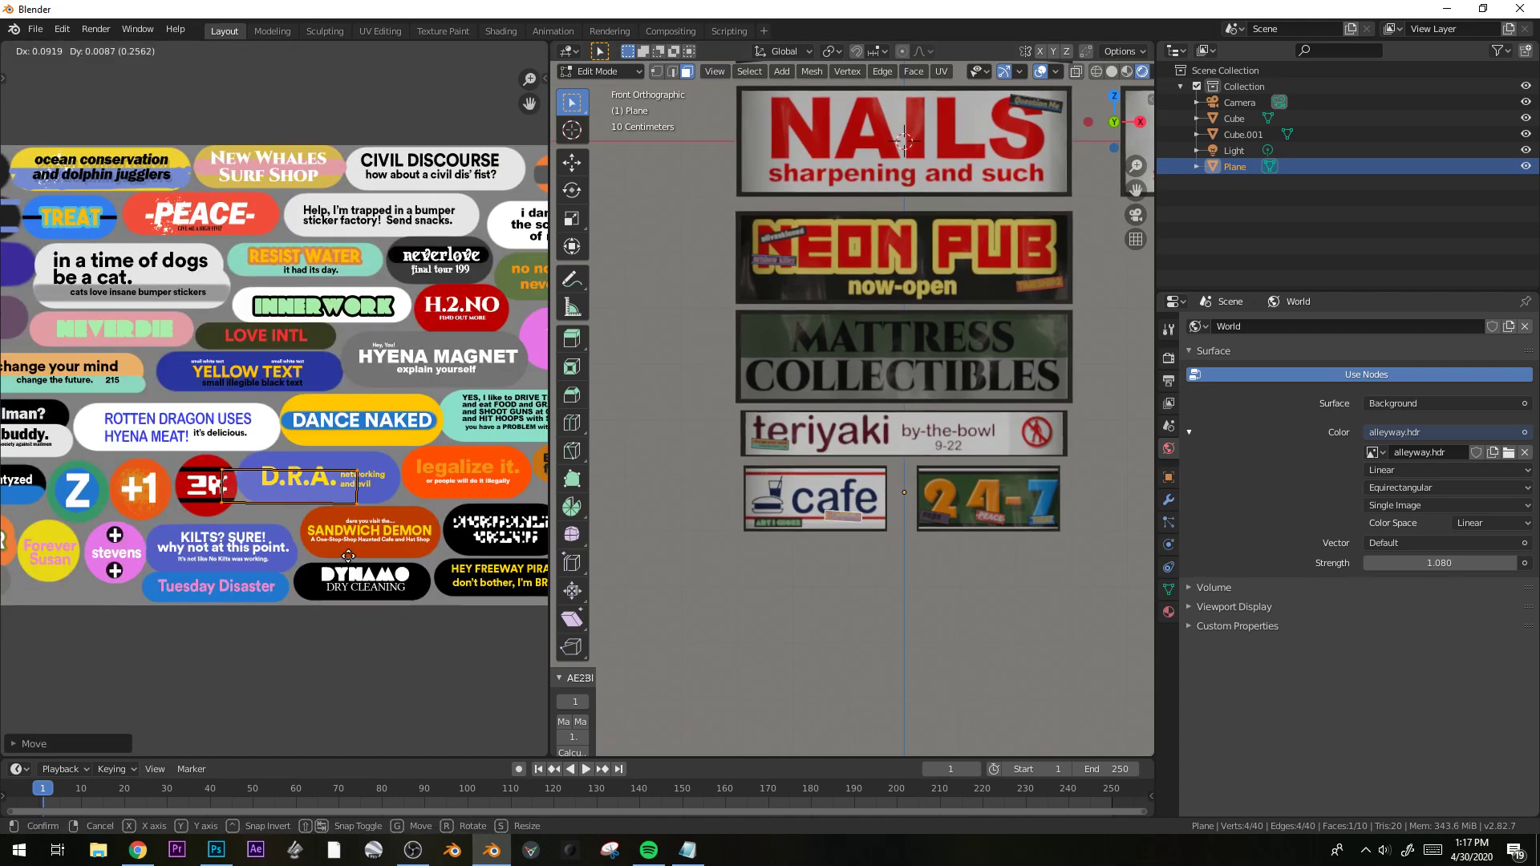
pyautogui.click(377, 551)
pyautogui.scroll(2, 865, 543)
# Reposition and scale the "D.R.A." sticker at the cafe sign's lower-right corner.
pyautogui.press('g')
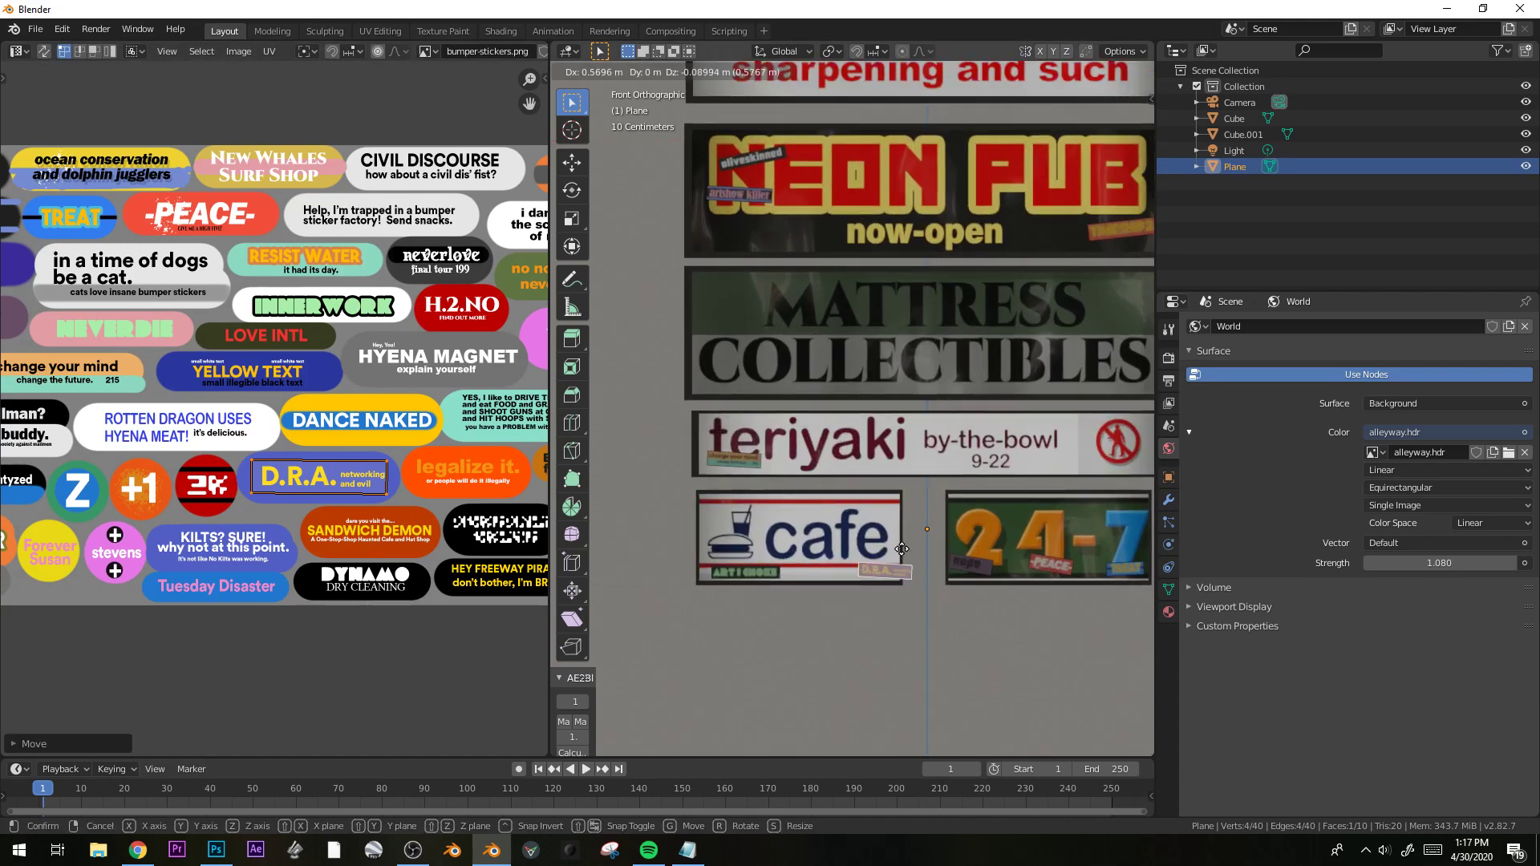
pyautogui.click(874, 547)
pyautogui.press('s')
pyautogui.click(877, 604)
pyautogui.press('g')
pyautogui.click(856, 608)
pyautogui.press('x')
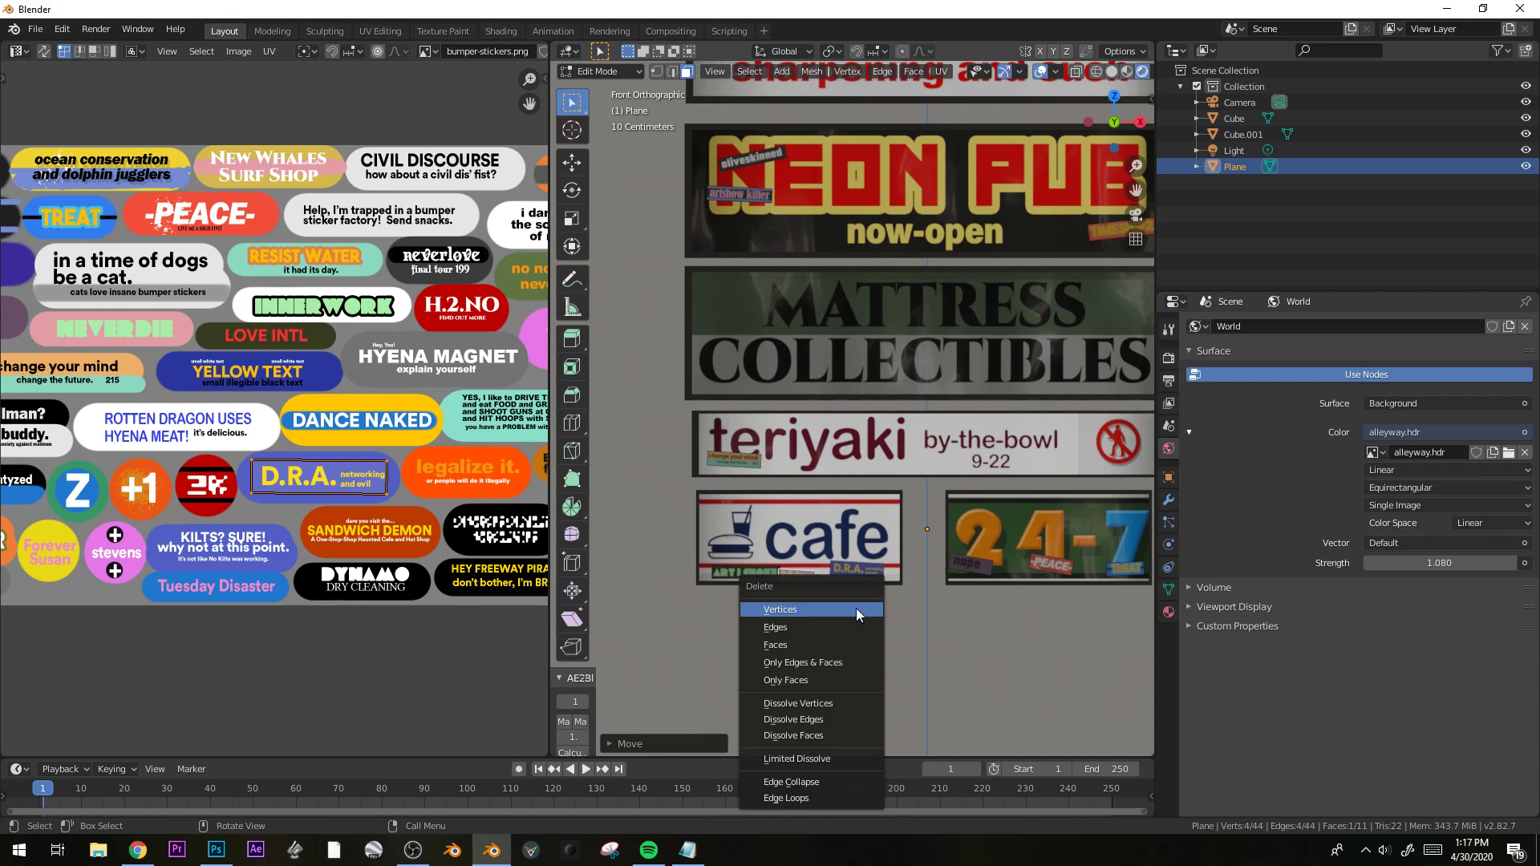
pyautogui.click(855, 608)
# Add a circle mesh and move it beside the teriyaki sign.
pyautogui.hotkey('shift', 'a')
pyautogui.click(786, 561)
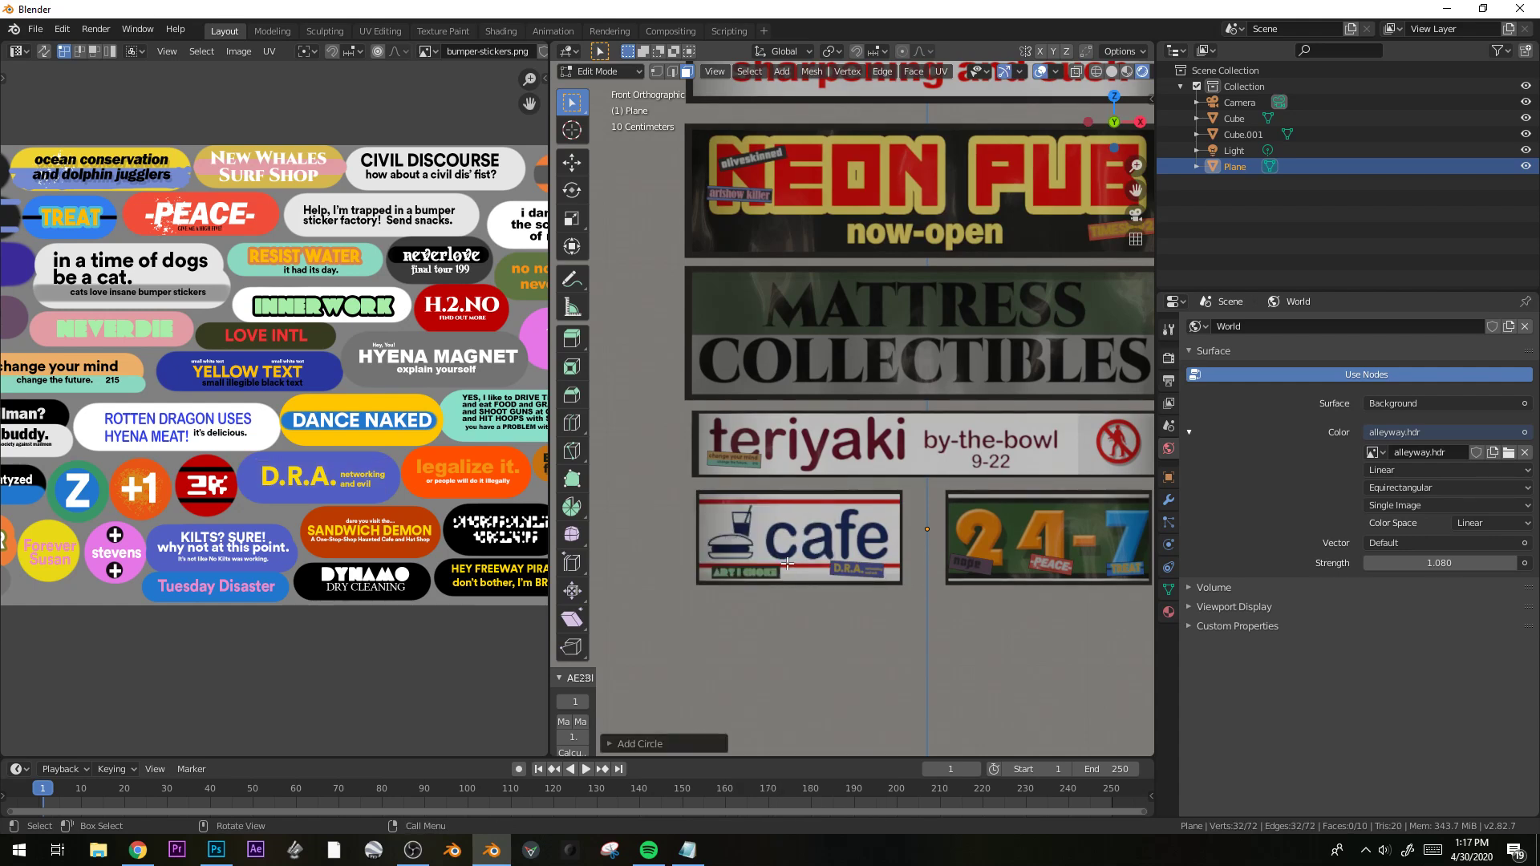
pyautogui.scroll(-4, 786, 563)
pyautogui.press('g')
pyautogui.click(874, 726)
pyautogui.click(885, 419)
pyautogui.press('g')
pyautogui.press('y')
pyautogui.click(730, 430)
# Fill the circle with a face.
pyautogui.press('Tab')
pyautogui.press('Tab')
pyautogui.hotkey('alt', 'a')
pyautogui.press('f')
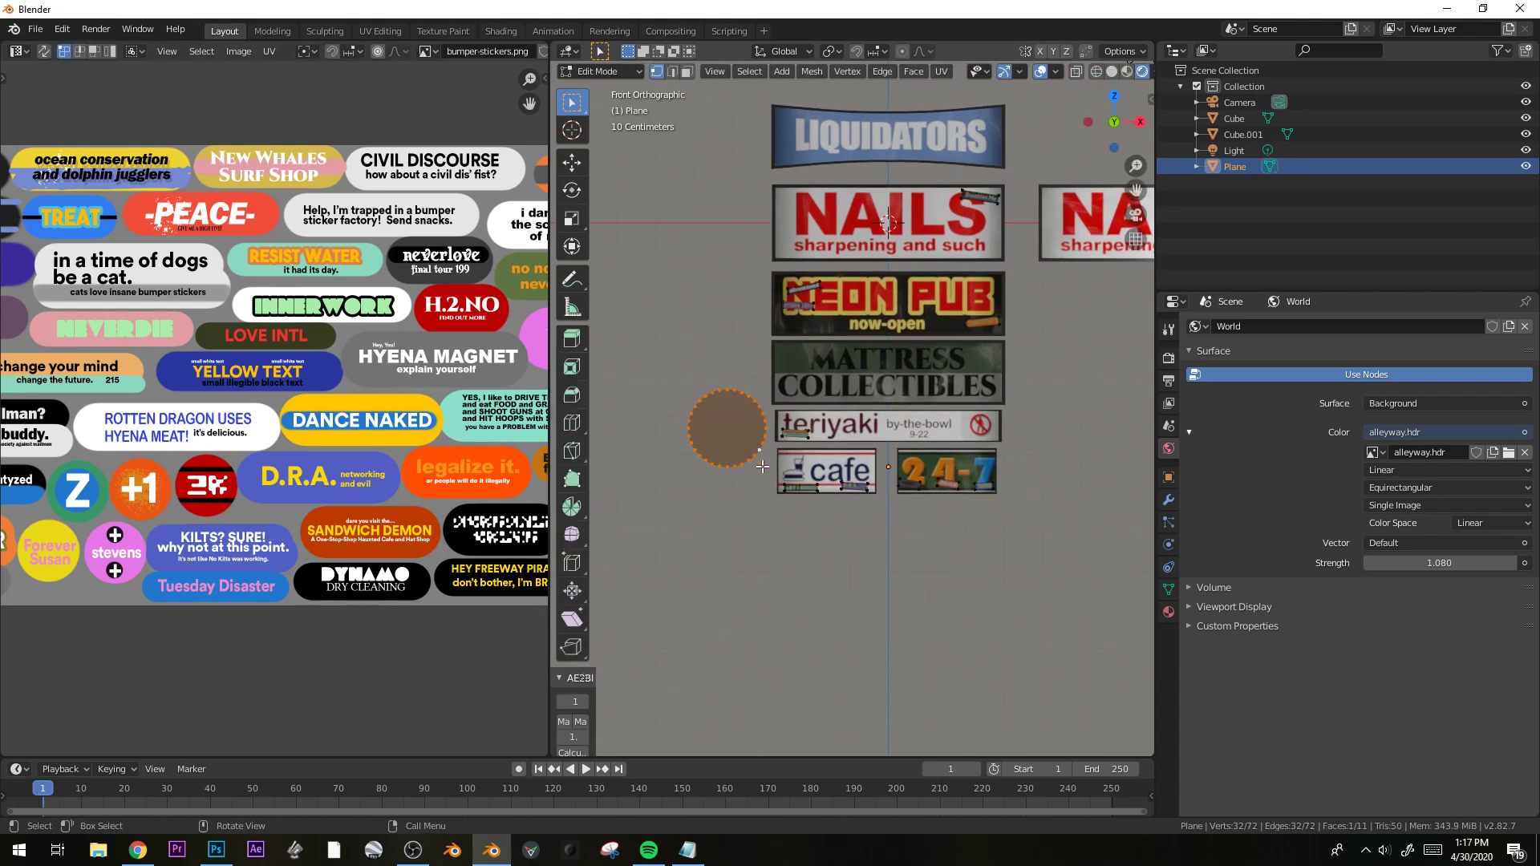
# Scale the circle down to sticker size and move it onto the cafe sign.
pyautogui.press('s')
pyautogui.click(743, 441)
pyautogui.press('g')
pyautogui.click(795, 469)
# Select all the sticker geometry and move it along X from the right view, then return to the front view.
pyautogui.moveTo(794, 467); pyautogui.dragTo(1086, 561, button='middle')
pyautogui.press('a')
pyautogui.press('g')
pyautogui.press('x')
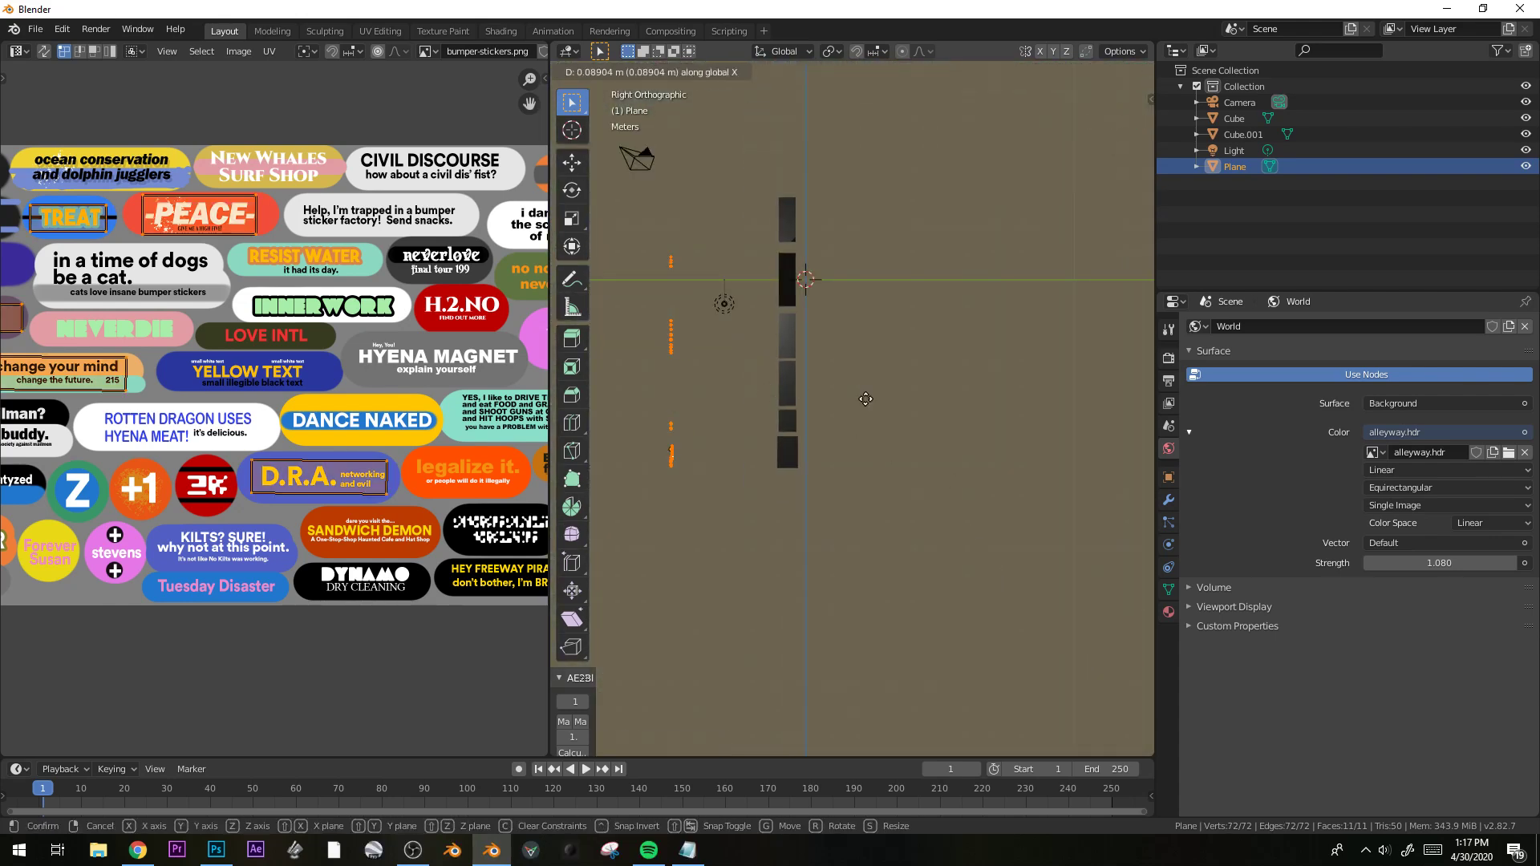
pyautogui.click(866, 398)
pyautogui.press('KP_1')
# Select the whole circle on the cafe sign with its linked geometry and project its UVs from view.
pyautogui.scroll(3, 824, 441)
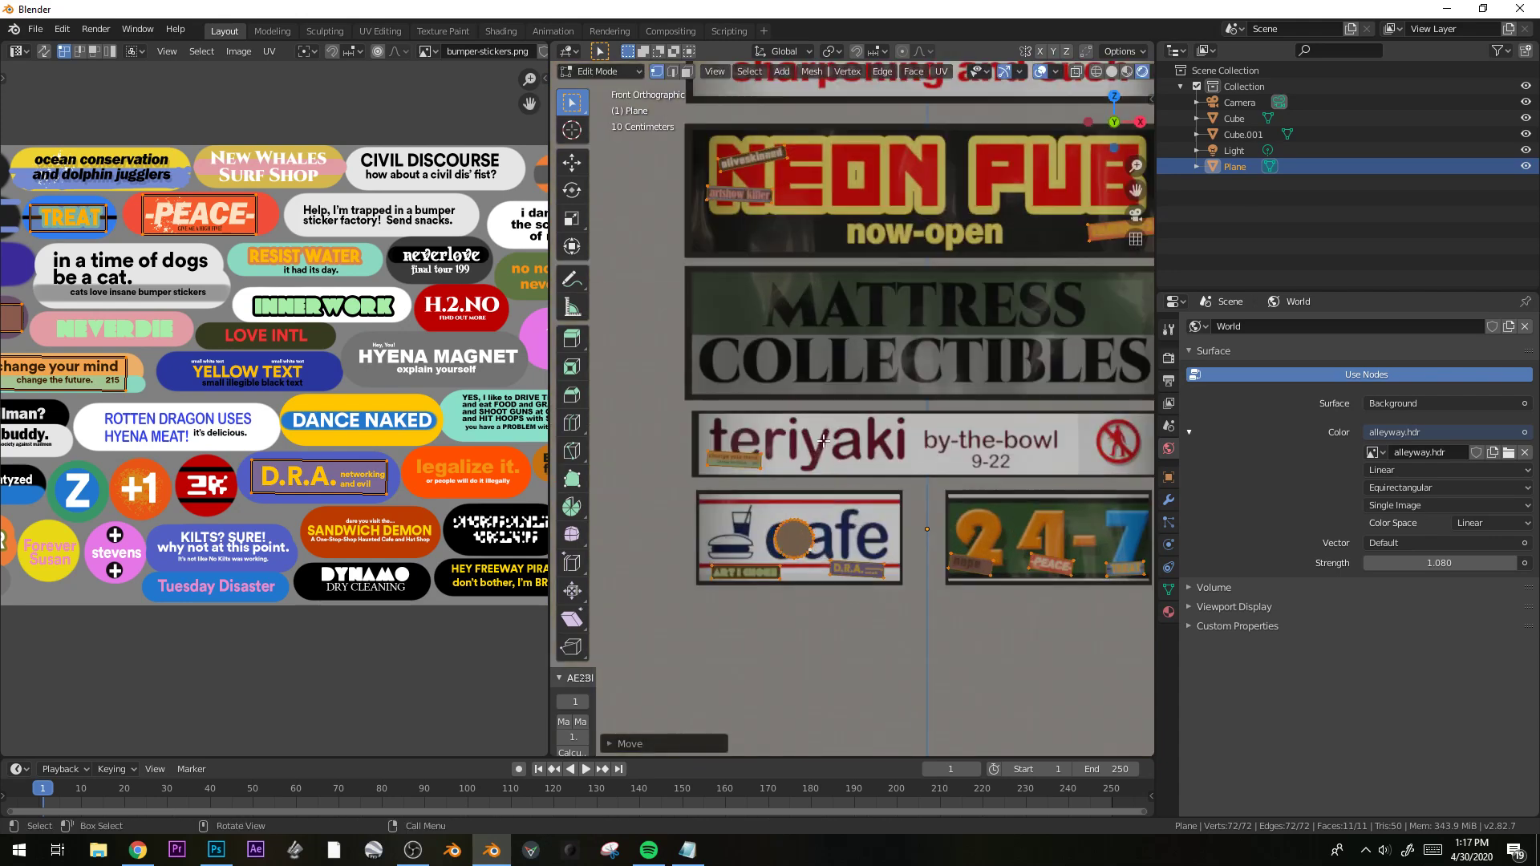
pyautogui.click(813, 539)
pyautogui.hotkey('ctrl', 'l')
pyautogui.keyDown('shift'); pyautogui.moveTo(813, 538); pyautogui.dragTo(846, 481, button='middle'); pyautogui.keyUp('shift')
pyautogui.scroll(-2, 440, 426)
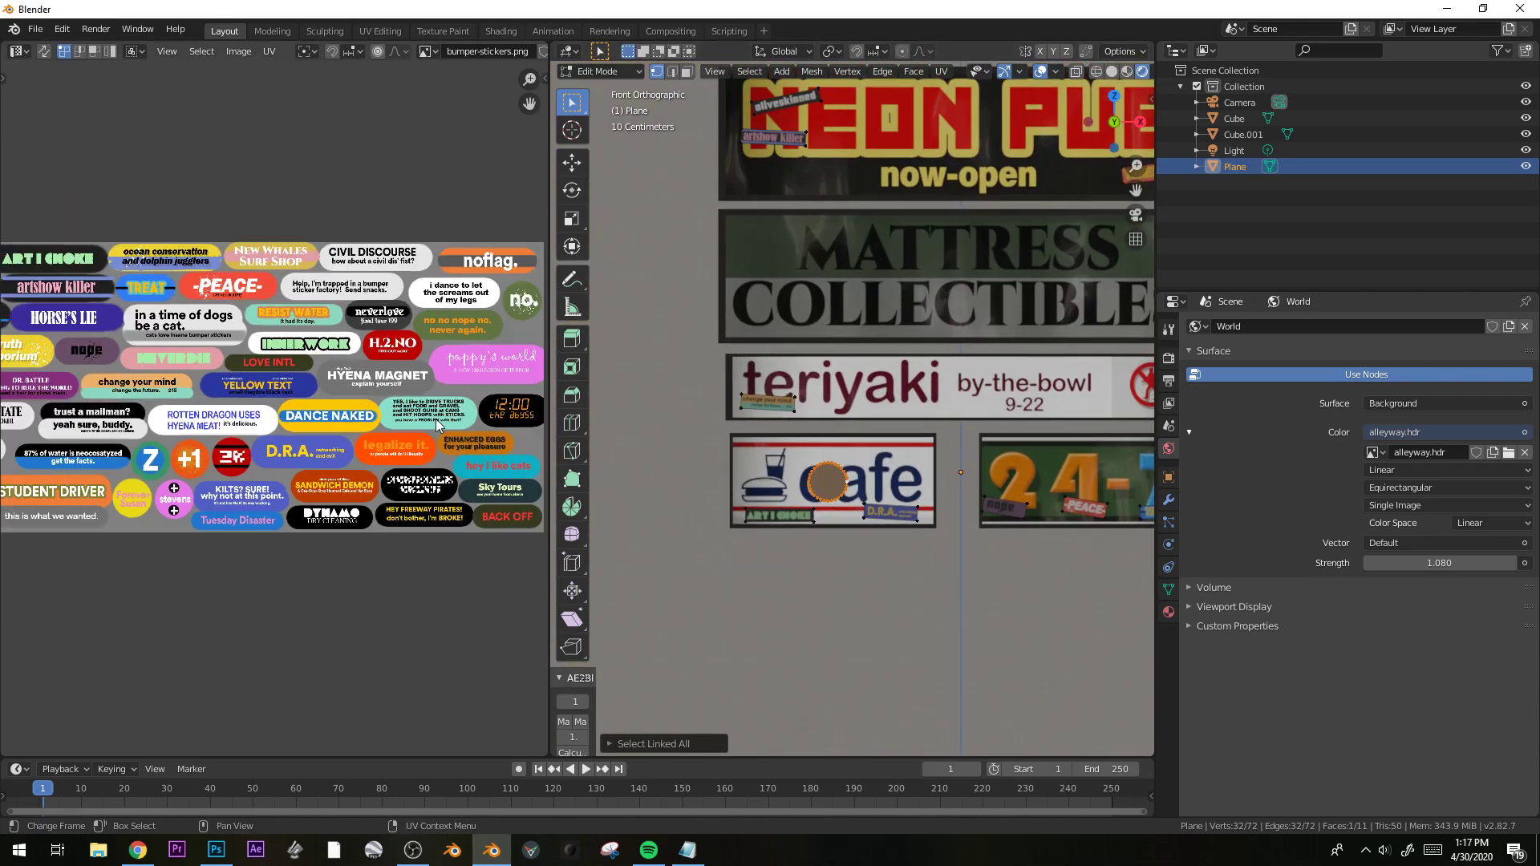
pyautogui.press('g')
pyautogui.rightClick(258, 519)
pyautogui.scroll(-3, 814, 492)
pyautogui.scroll(-3, 213, 457)
pyautogui.scroll(2, 207, 460)
pyautogui.moveTo(207, 465); pyautogui.dragTo(392, 456, button='middle')
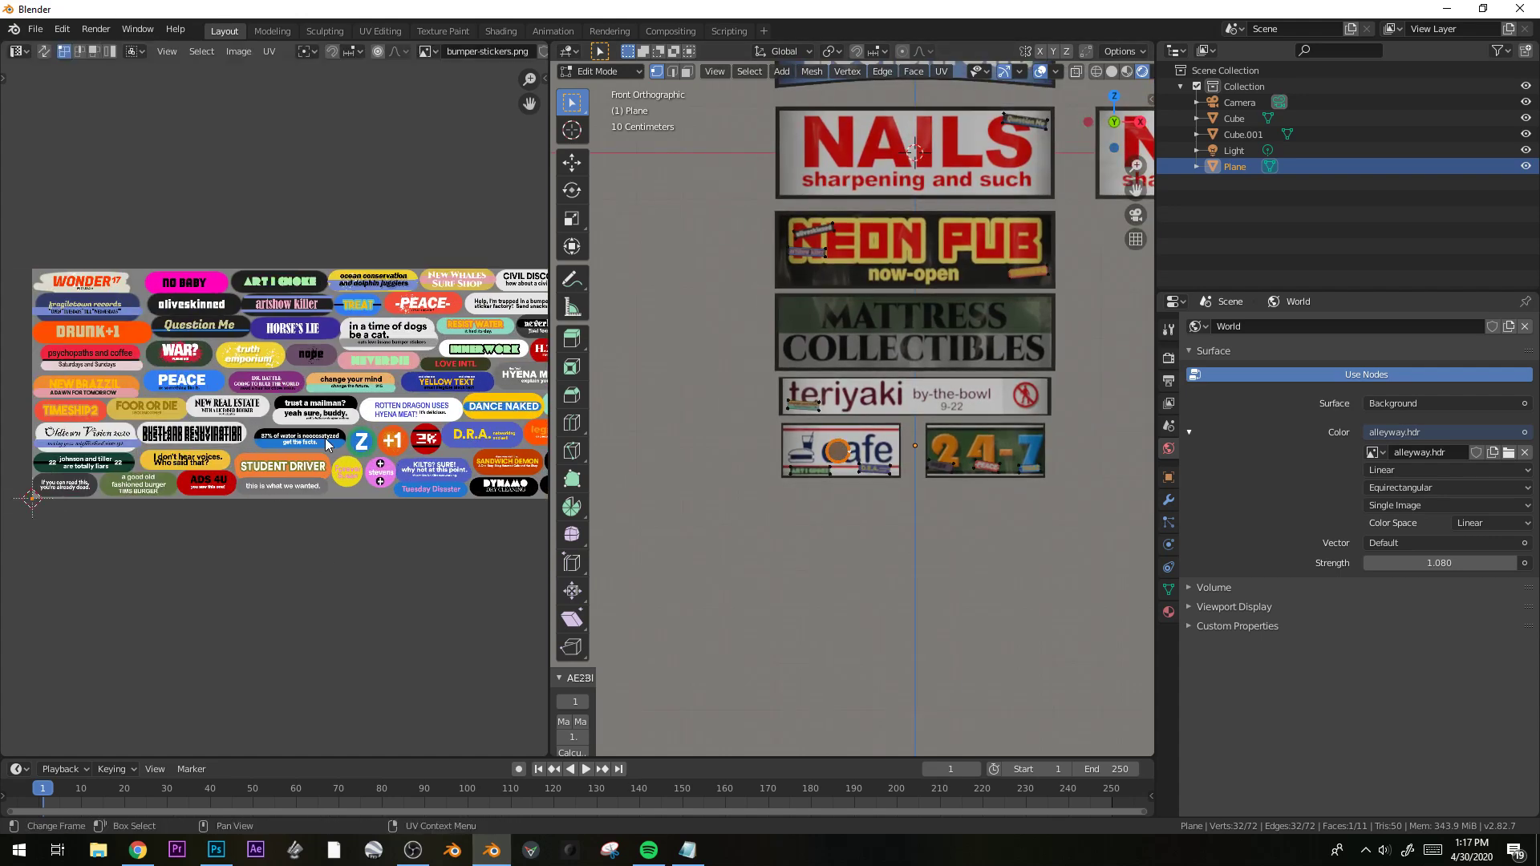
pyautogui.scroll(5, 858, 503)
pyautogui.press('u')
pyautogui.click(859, 502)
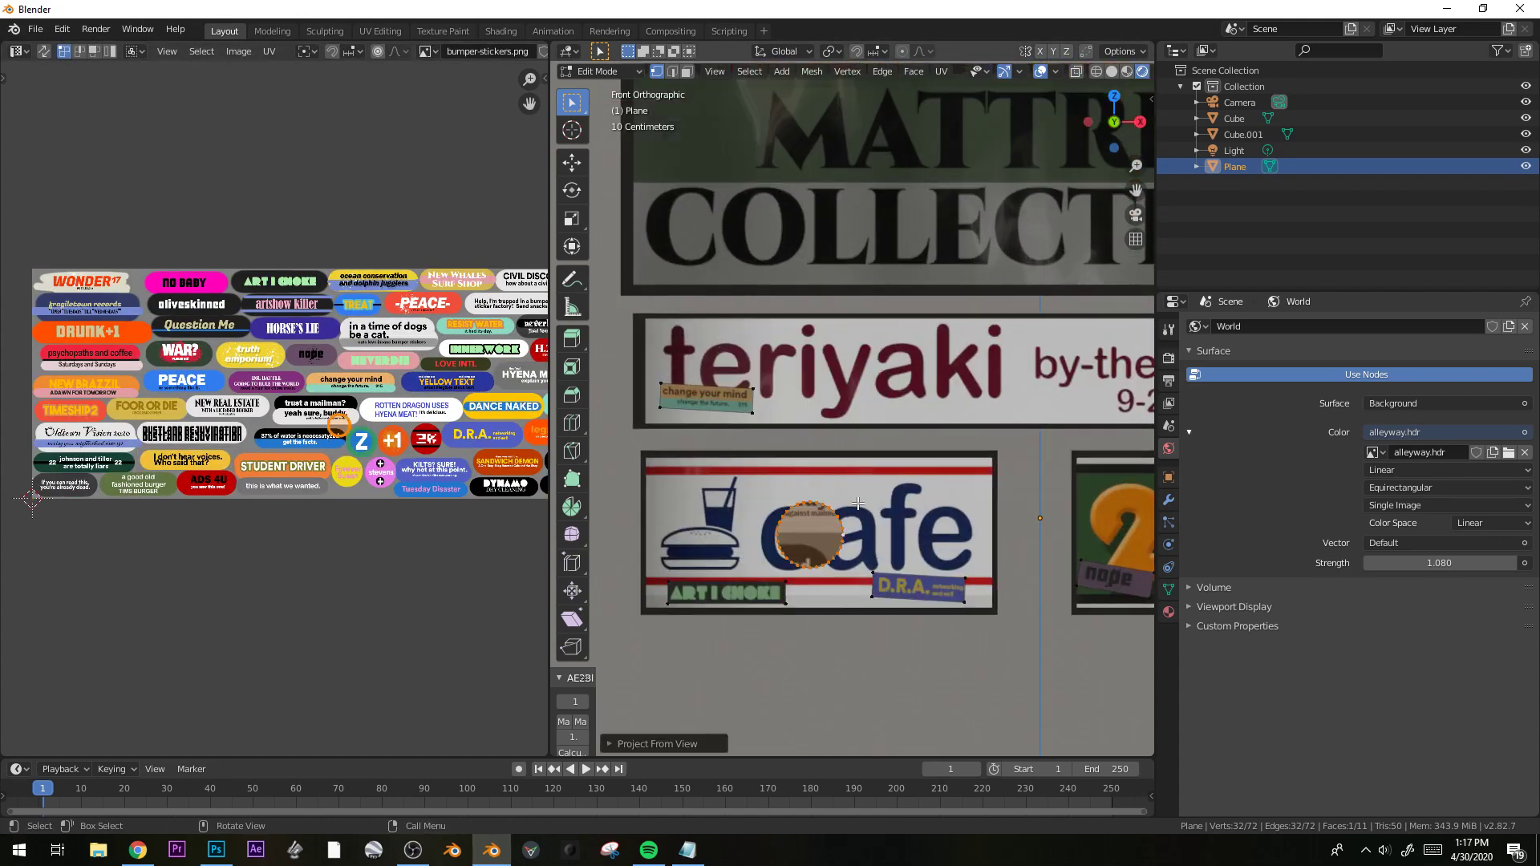
# Fit the circle's UVs to the round Z sticker and place it at the cafe sign's upper-left corner.
pyautogui.press('g')
pyautogui.click(365, 431)
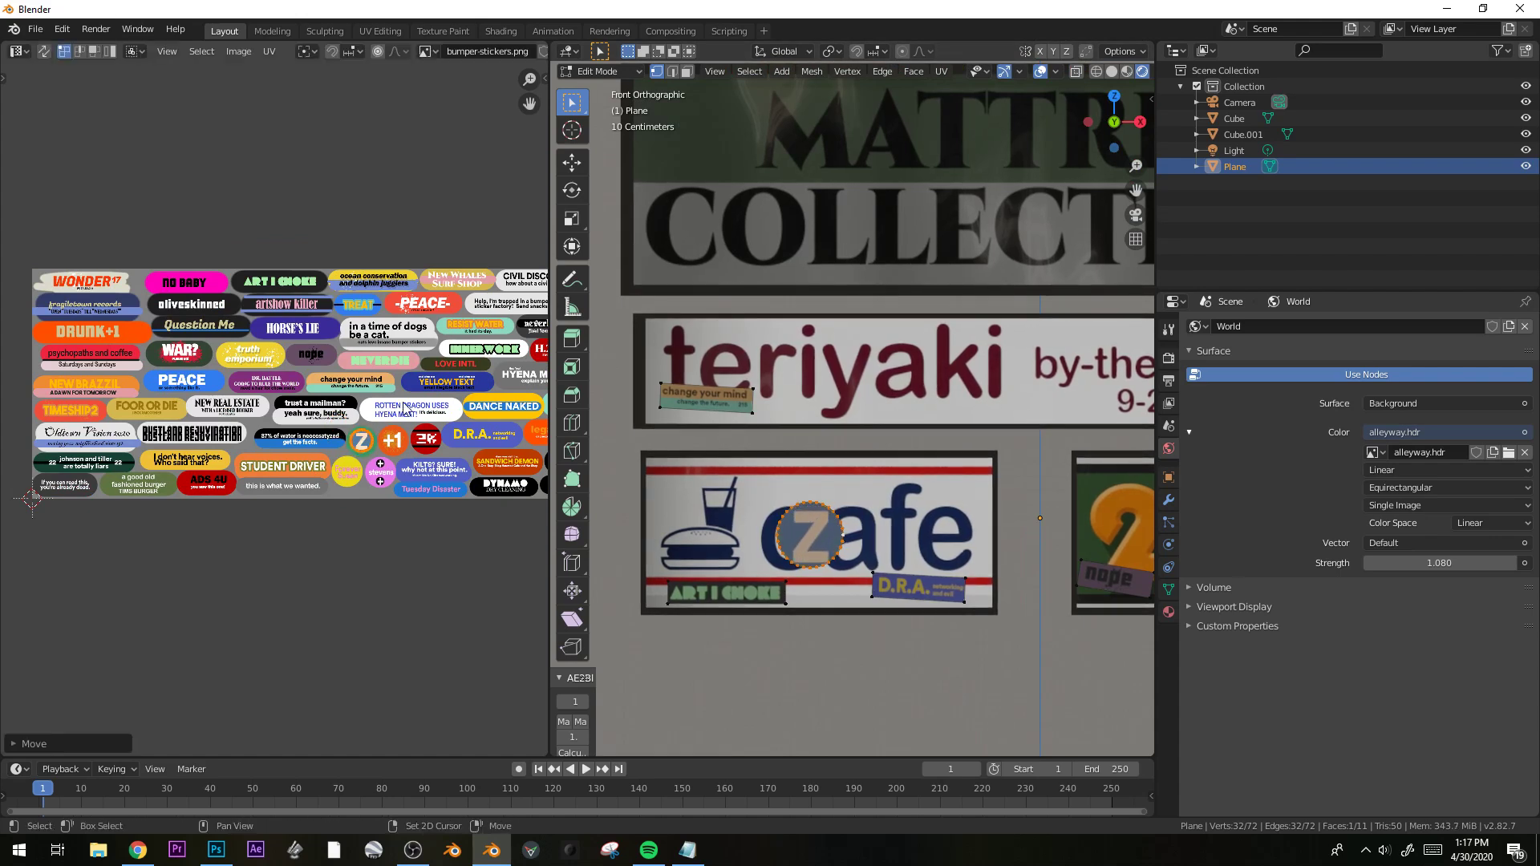
pyautogui.scroll(2, 478, 551)
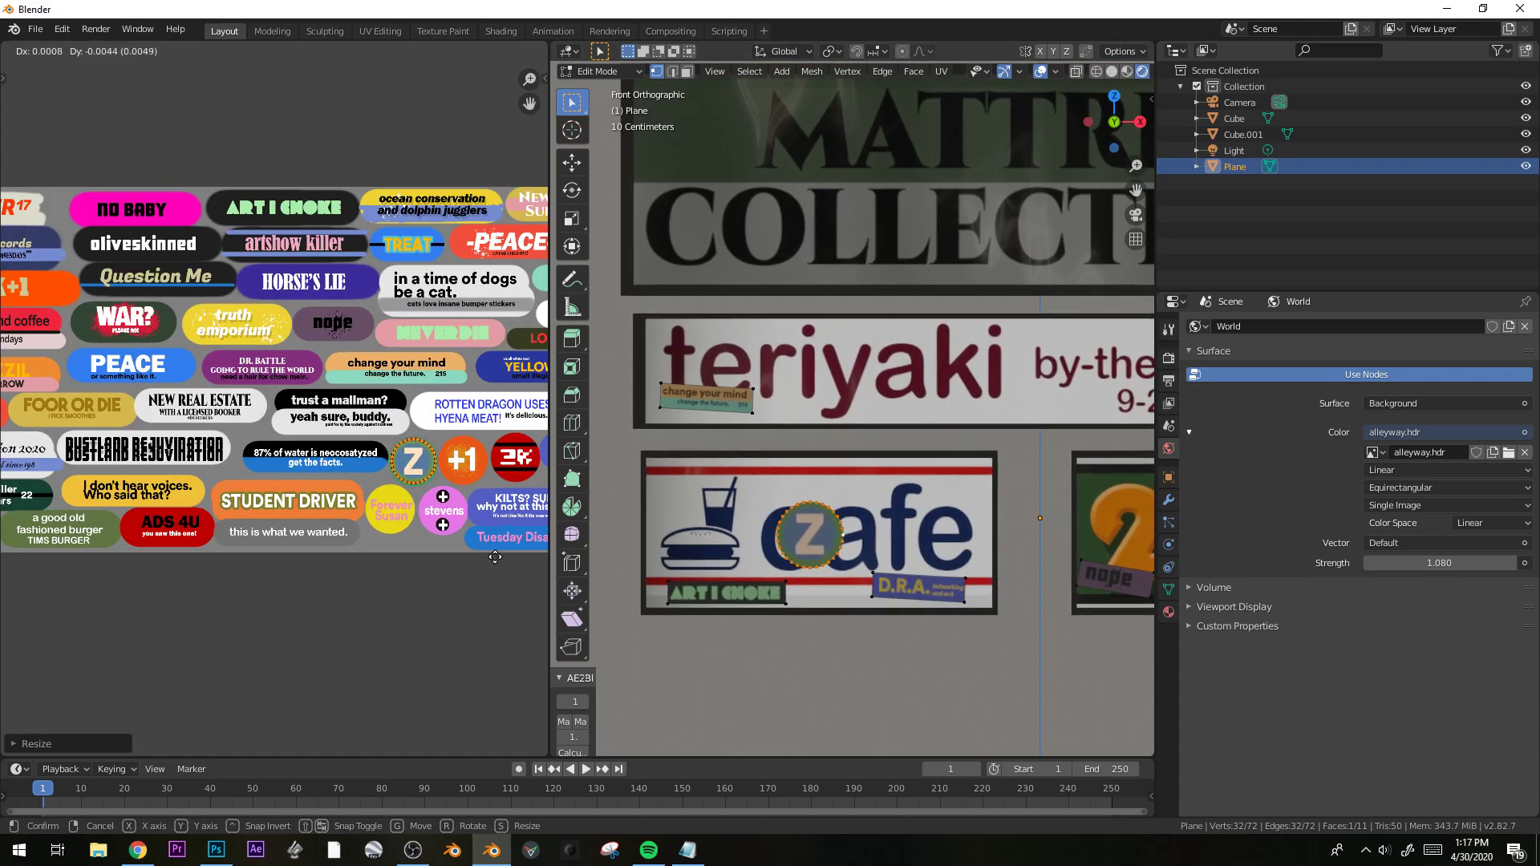
# Duplicate the round Z sticker onto the 24-7 sign between the PEACE and TREAT stickers and rotate it.
pyautogui.hotkey('shift', 'd')
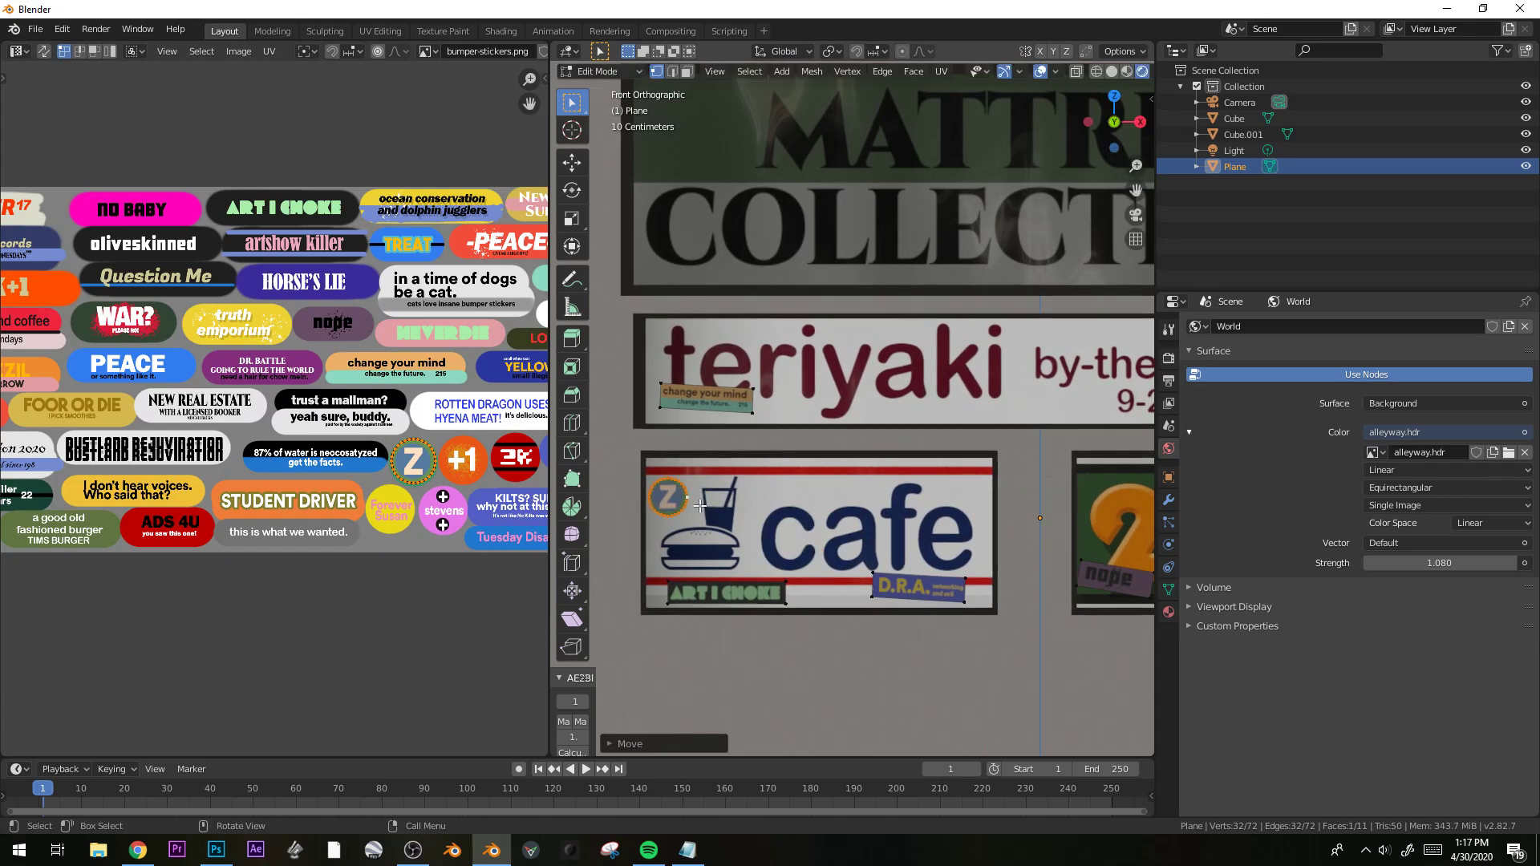
pyautogui.click(1087, 599)
pyautogui.keyDown('shift'); pyautogui.moveTo(1017, 620); pyautogui.dragTo(710, 662, button='middle'); pyautogui.keyUp('shift')
pyautogui.press('g')
pyautogui.click(1006, 663)
pyautogui.press('r')
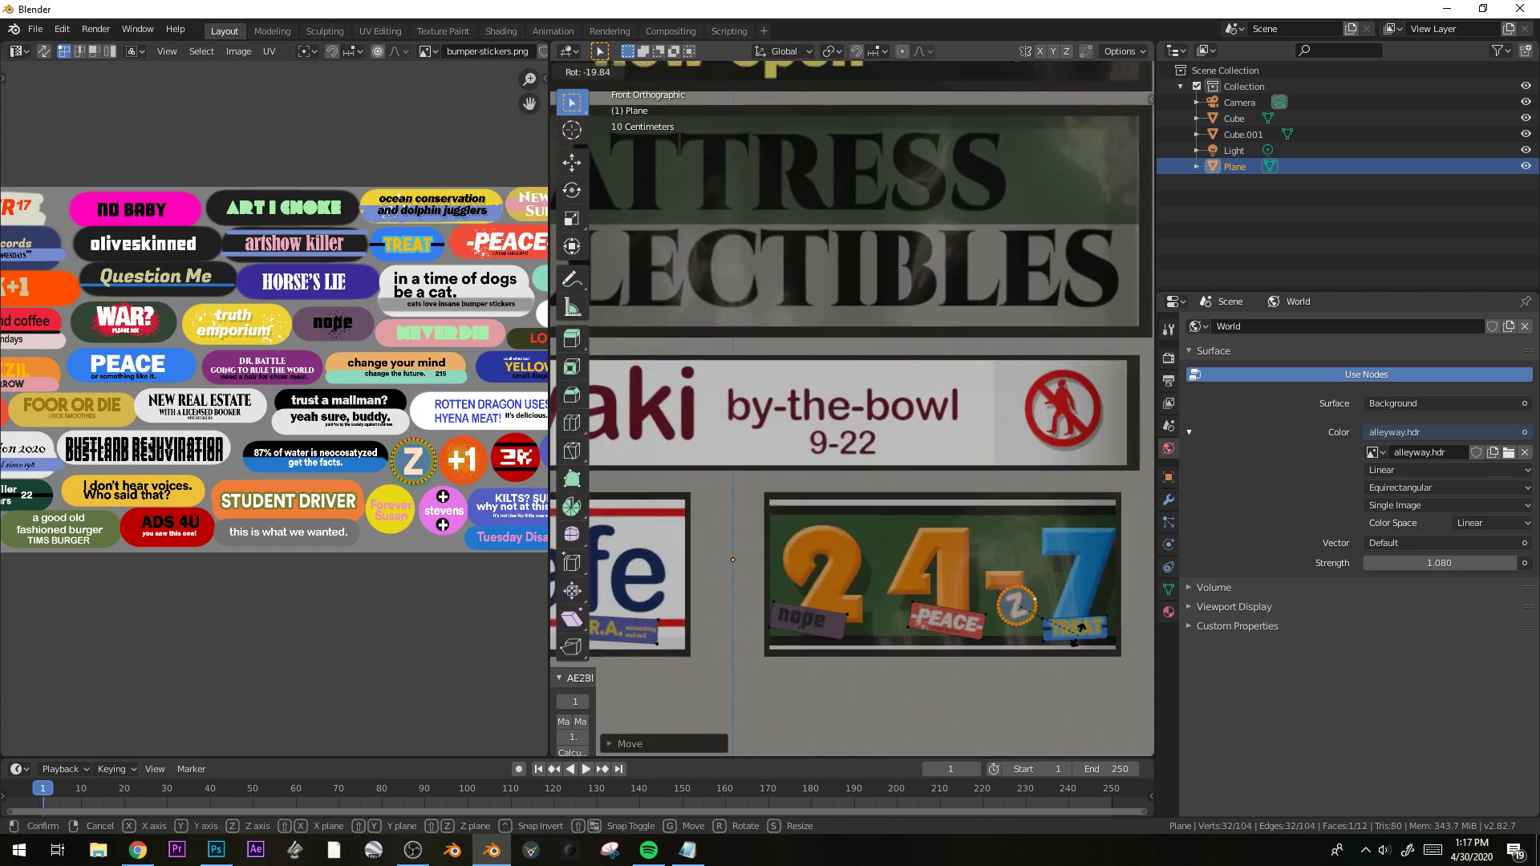
pyautogui.click(1079, 635)
# Duplicate the round sticker between the nope and PEACE stickers and move its UVs onto the round pink sticker artwork.
pyautogui.hotkey('shift', 'd')
pyautogui.click(952, 649)
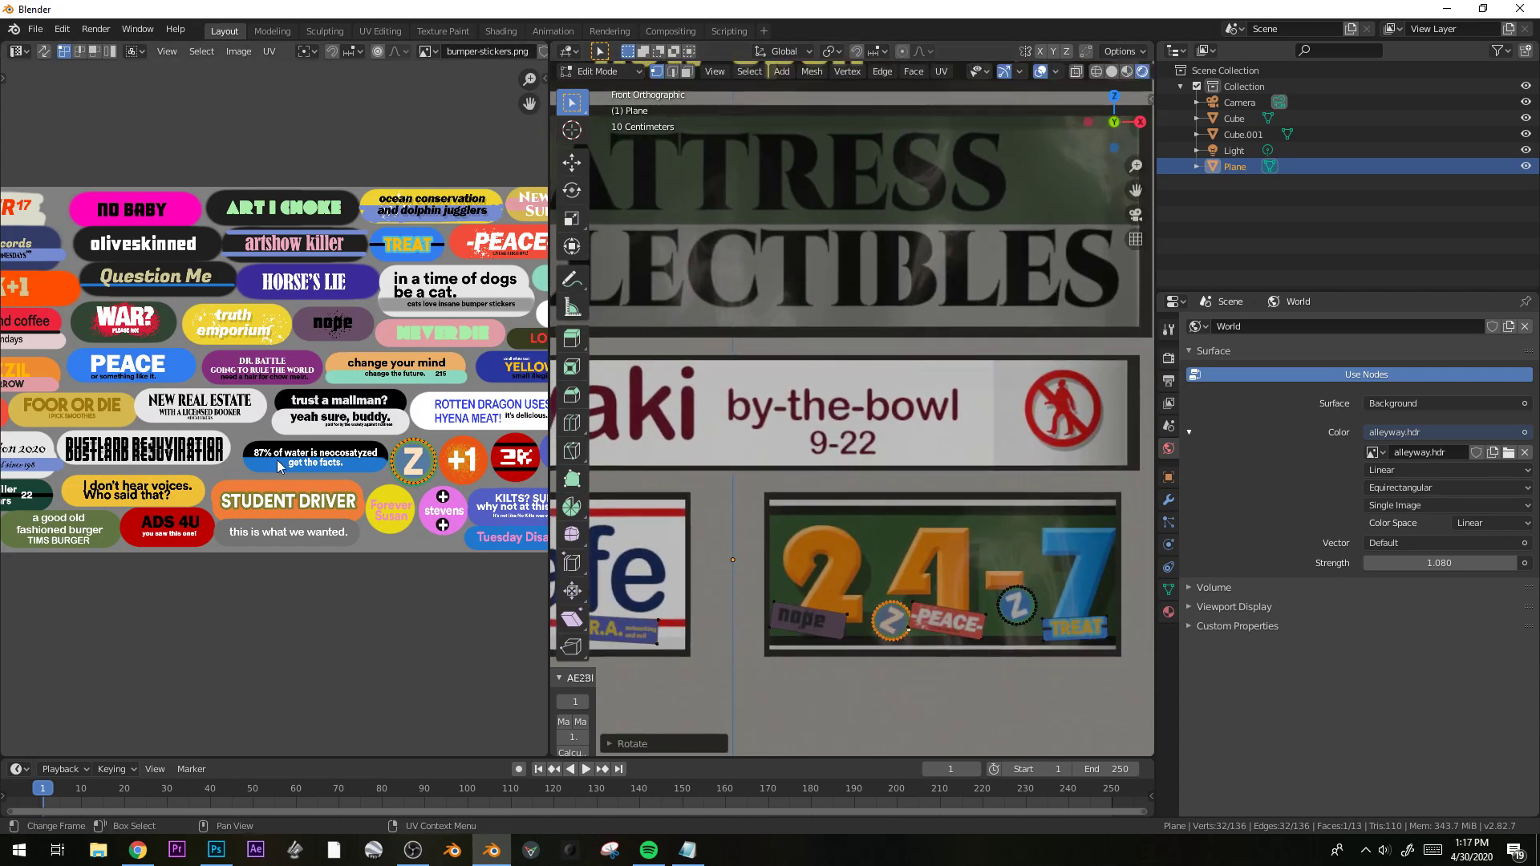
pyautogui.press('g')
pyautogui.click(318, 526)
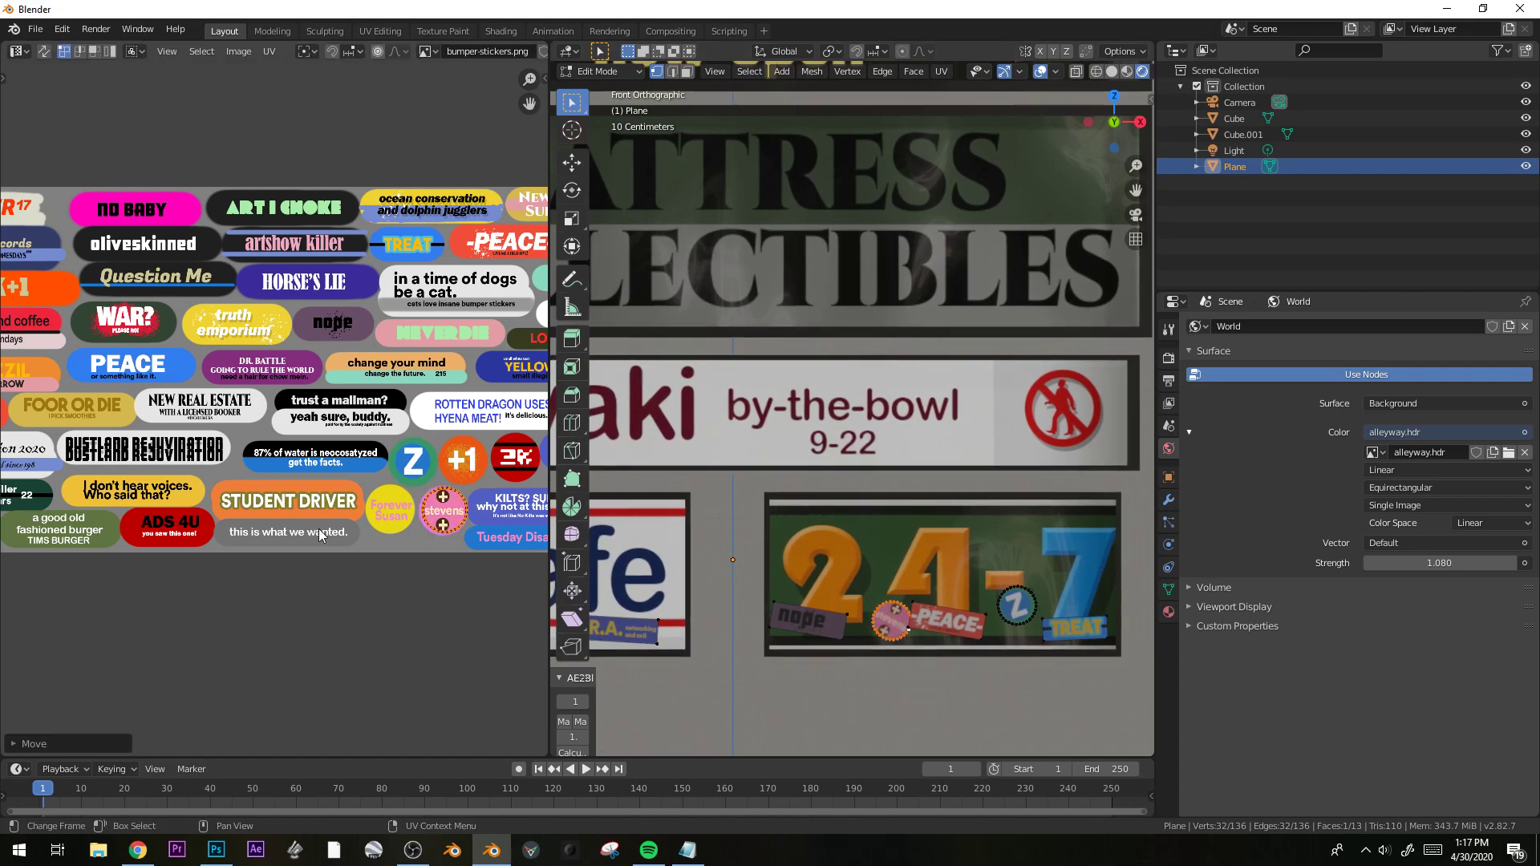
# Duplicate the round sticker onto the teriyaki sign beside the no-walking symbol, rotate it, and map it to the round yellow artwork.
pyautogui.hotkey('shift', 'd')
pyautogui.click(714, 517)
pyautogui.press('r')
pyautogui.click(736, 539)
pyautogui.keyDown('shift'); pyautogui.moveTo(736, 554); pyautogui.dragTo(674, 591, button='middle'); pyautogui.keyUp('shift')
pyautogui.press('g')
pyautogui.click(1004, 489)
pyautogui.press('g')
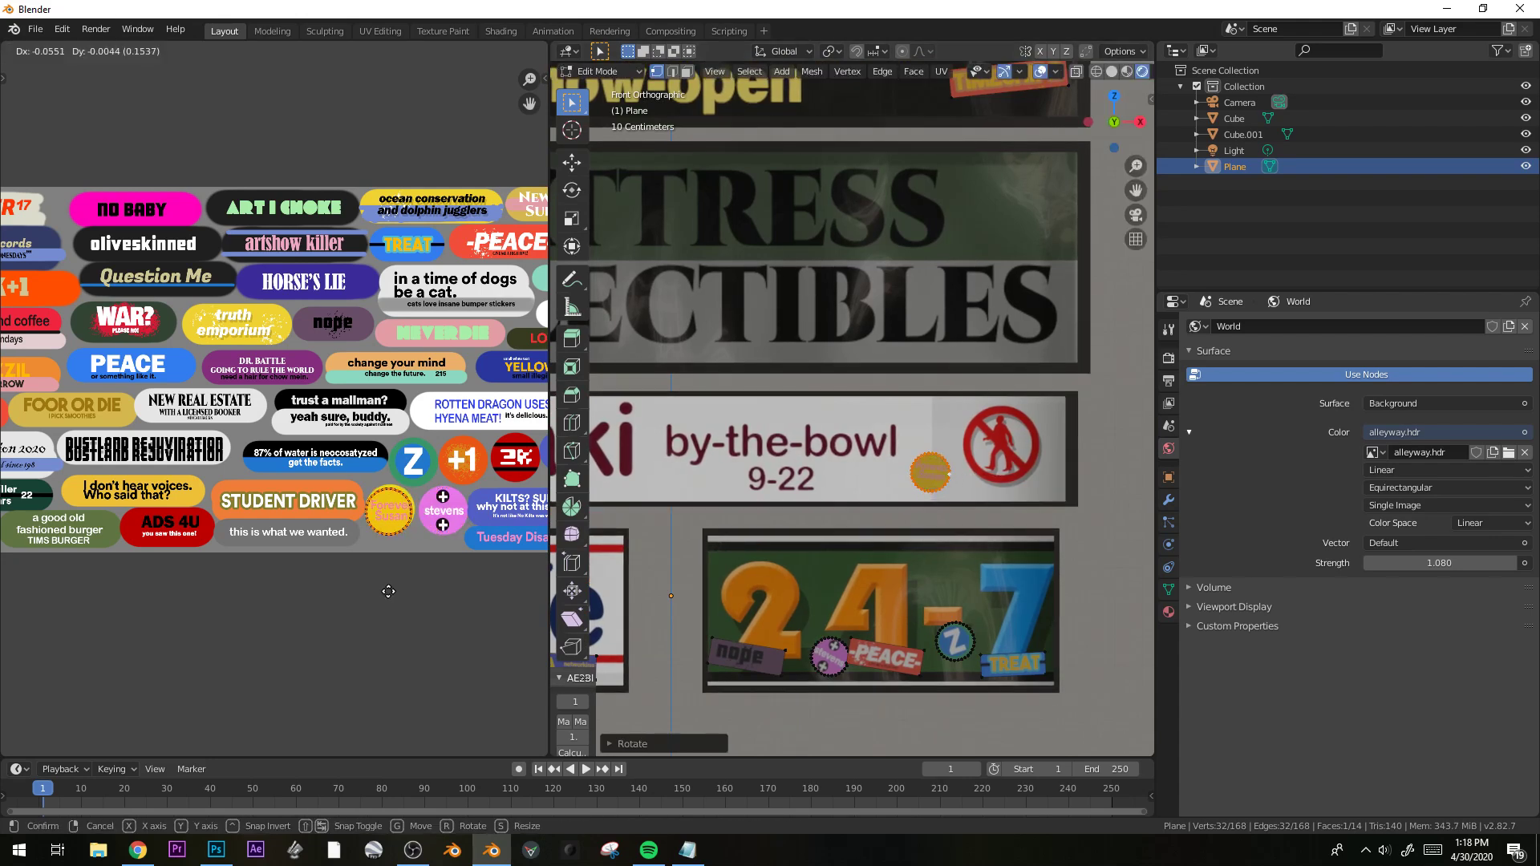
pyautogui.press('s')
pyautogui.click(388, 589)
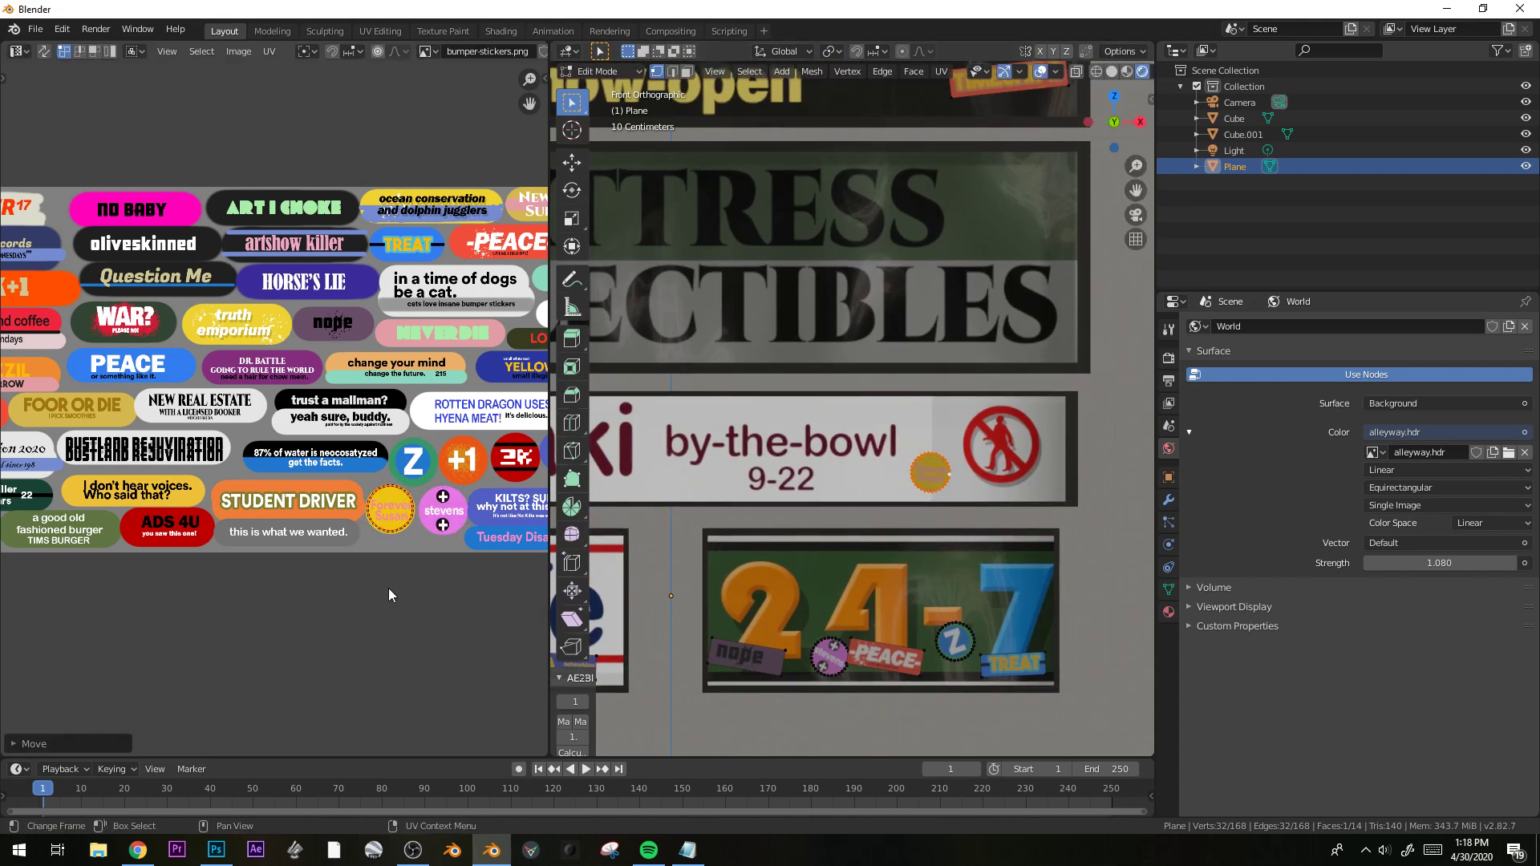
# Leave mesh editing and add a Shrinkwrap modifier to the stickers with the Cube signs as target.
pyautogui.press('Tab')
pyautogui.scroll(-4, 879, 526)
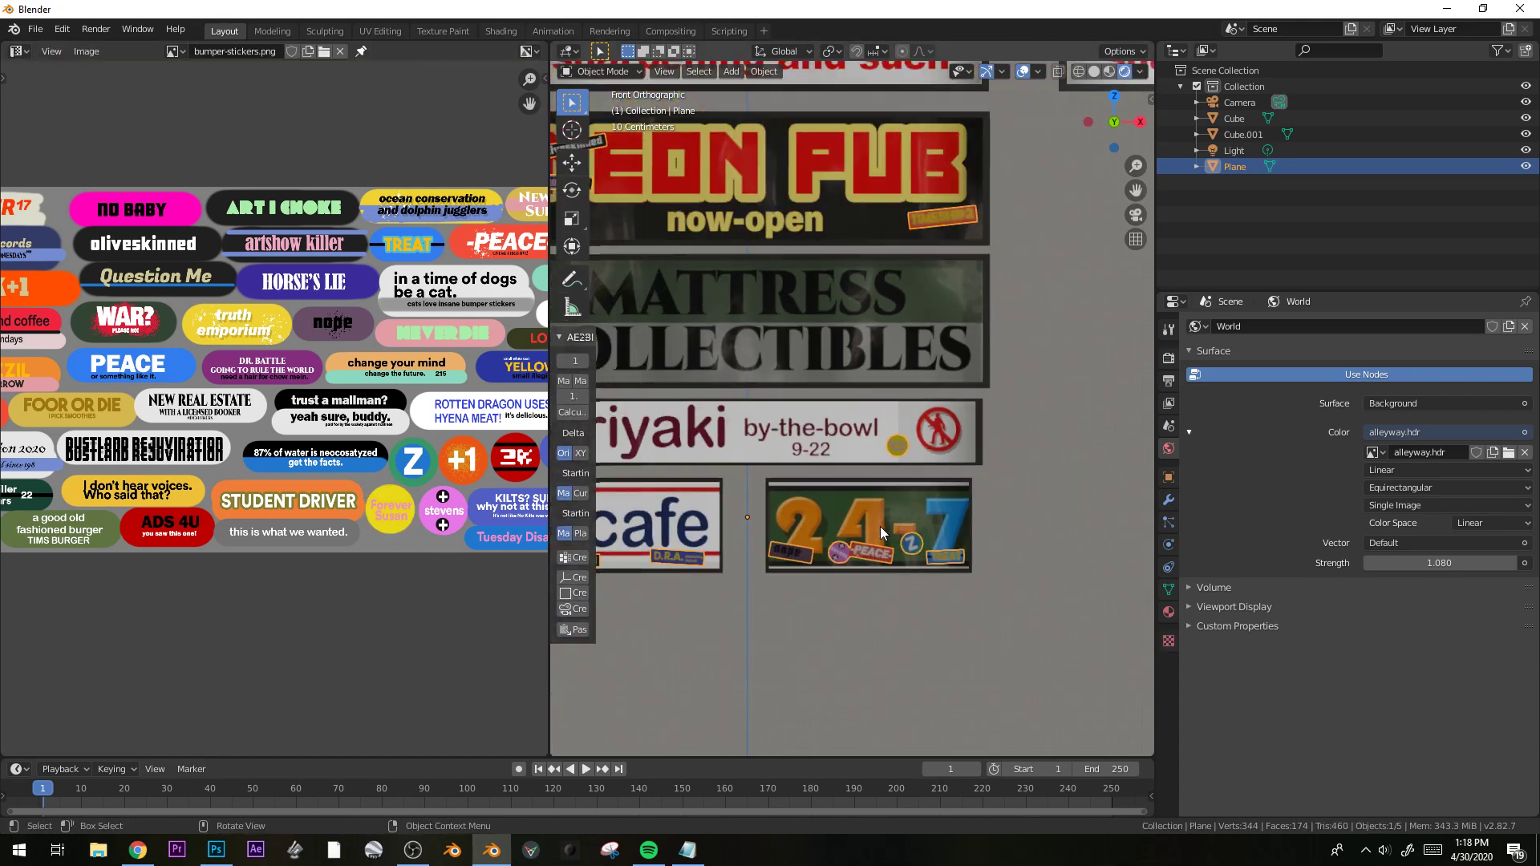
pyautogui.moveTo(994, 536); pyautogui.dragTo(967, 507, button='middle')
pyautogui.scroll(2, 968, 507)
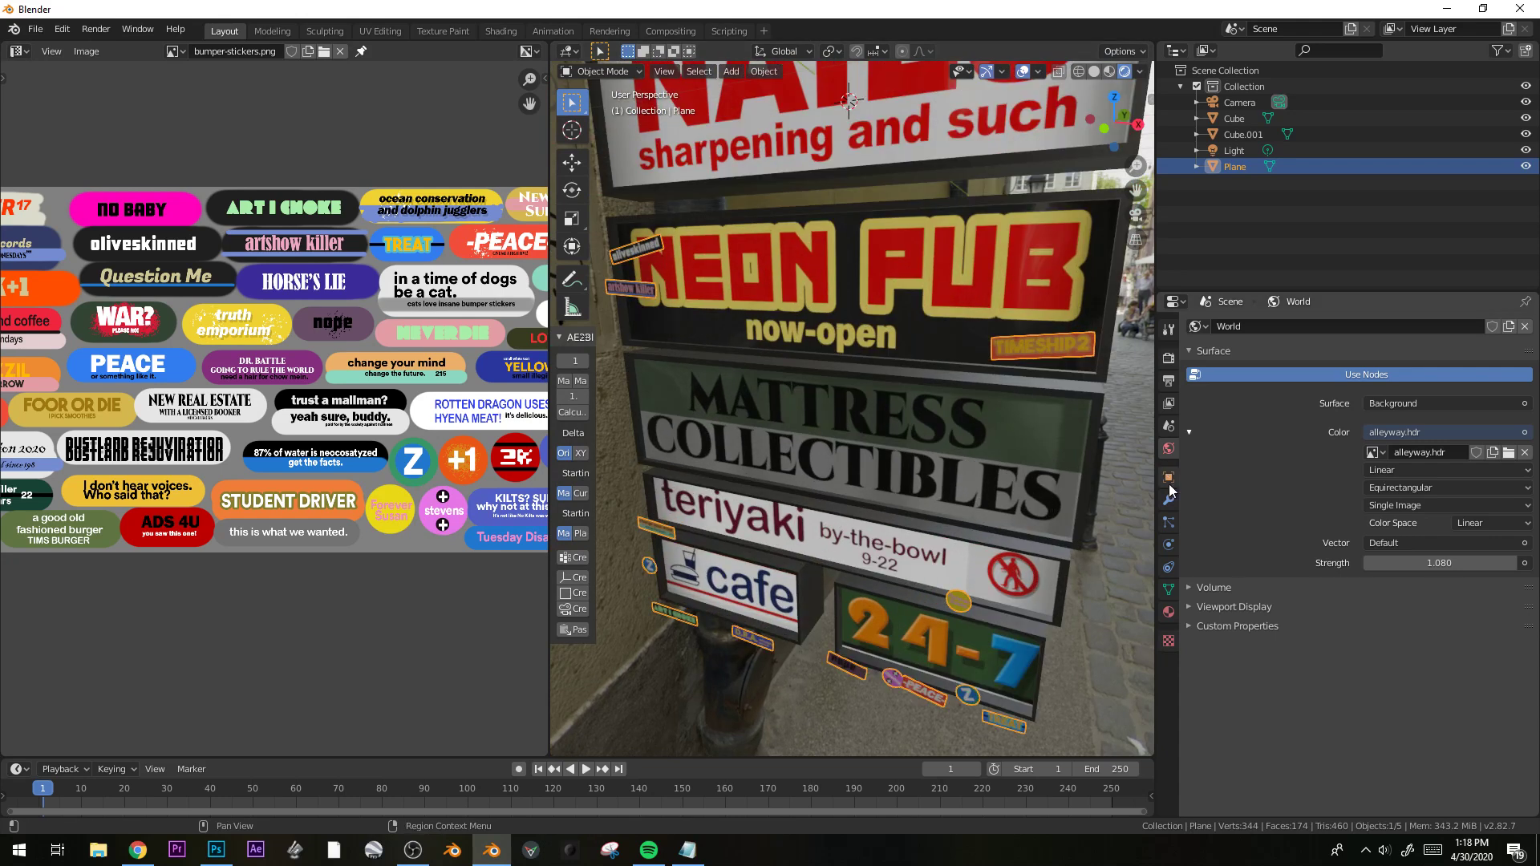
pyautogui.click(1169, 500)
pyautogui.click(1259, 326)
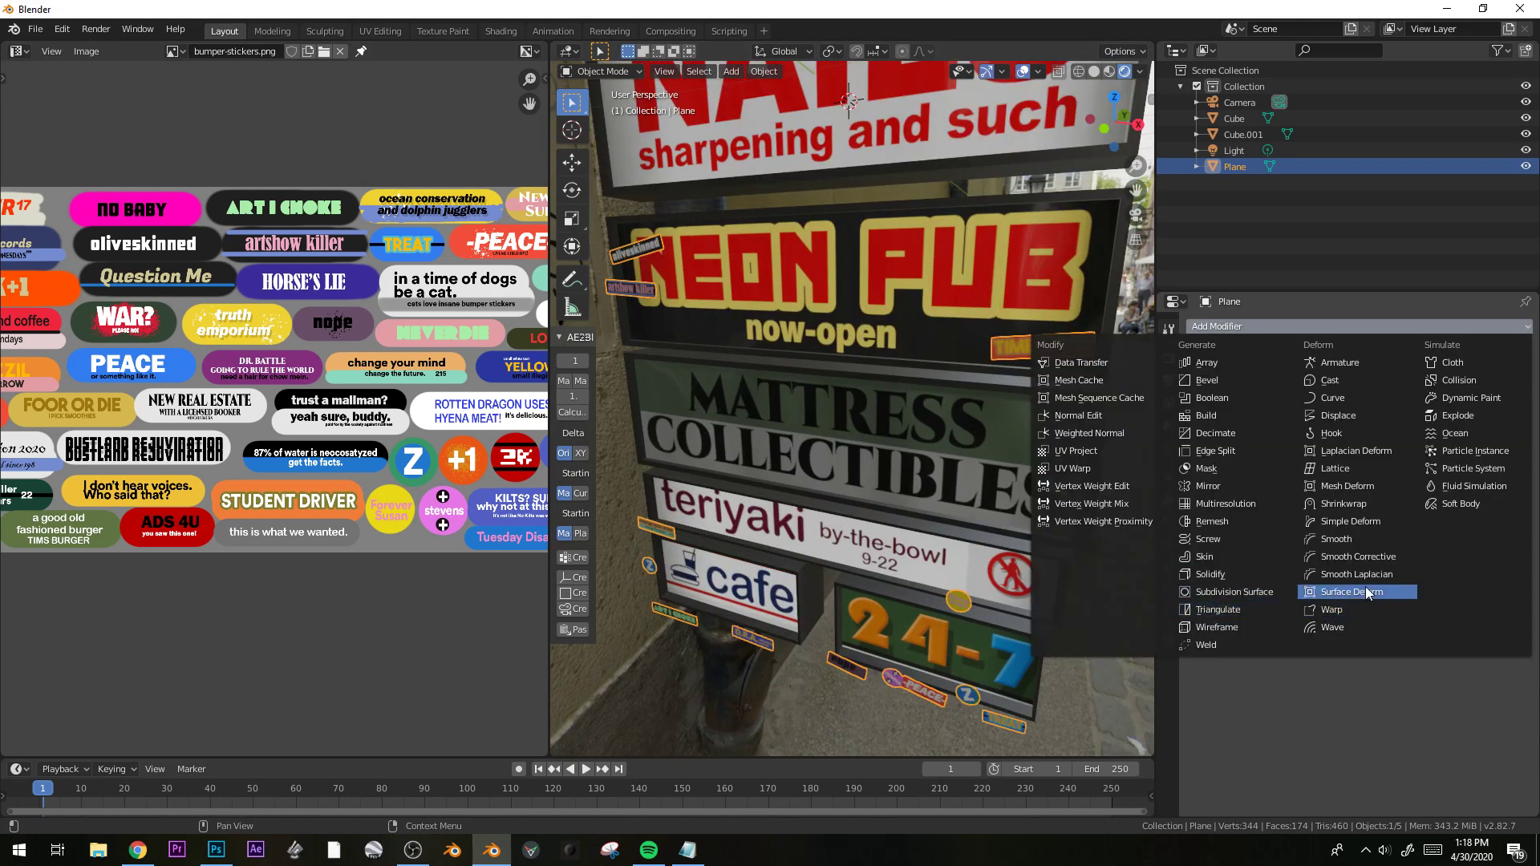
pyautogui.click(1365, 505)
pyautogui.click(1349, 414)
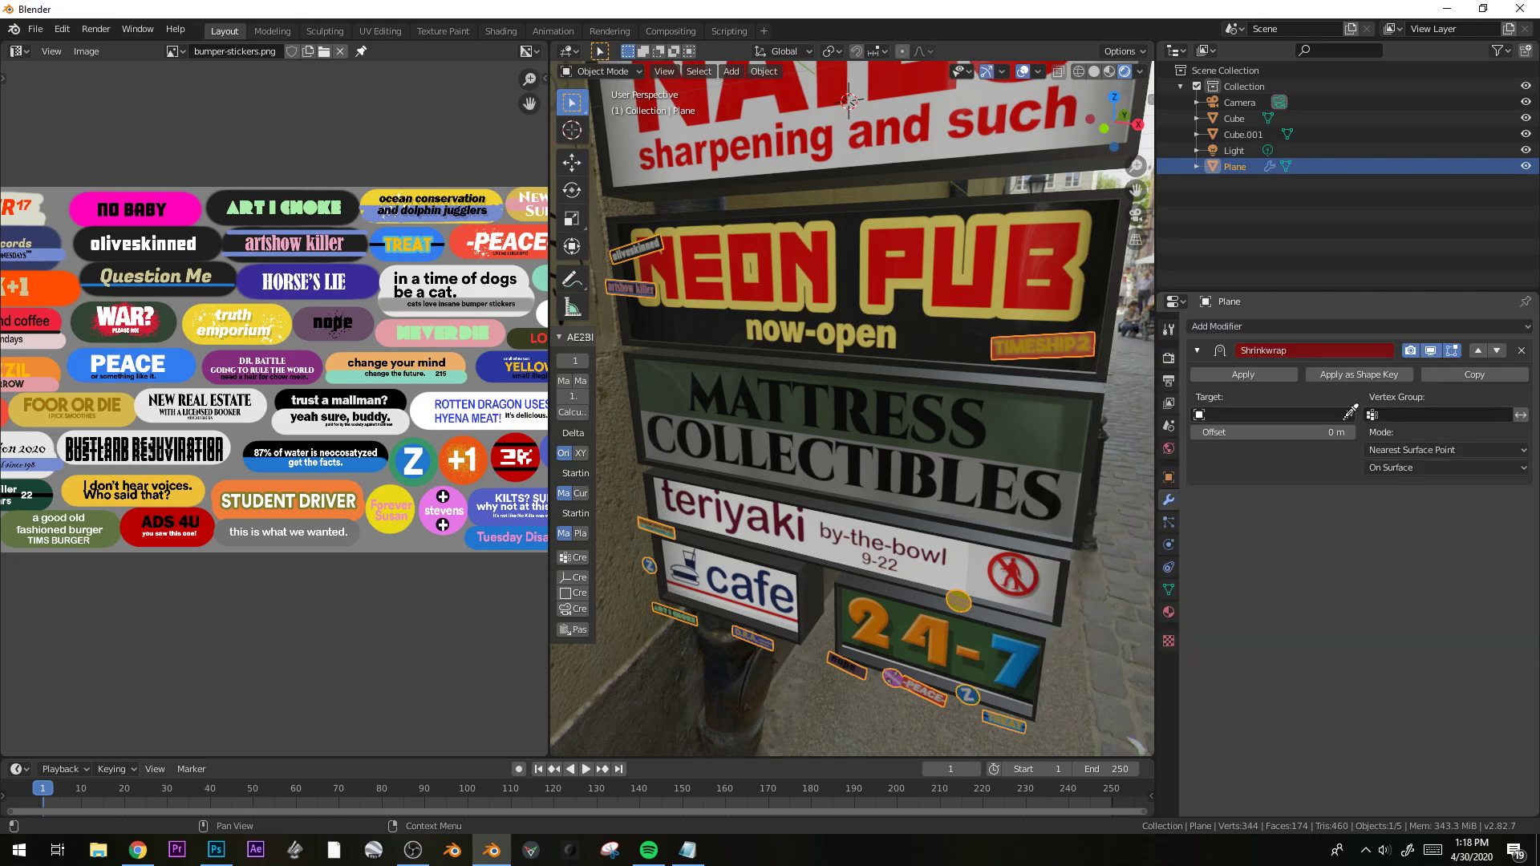
pyautogui.click(884, 467)
# Set the Shrinkwrap mode to Project and enable the Negative direction alongside Positive.
pyautogui.moveTo(887, 542); pyautogui.dragTo(933, 512, button='middle')
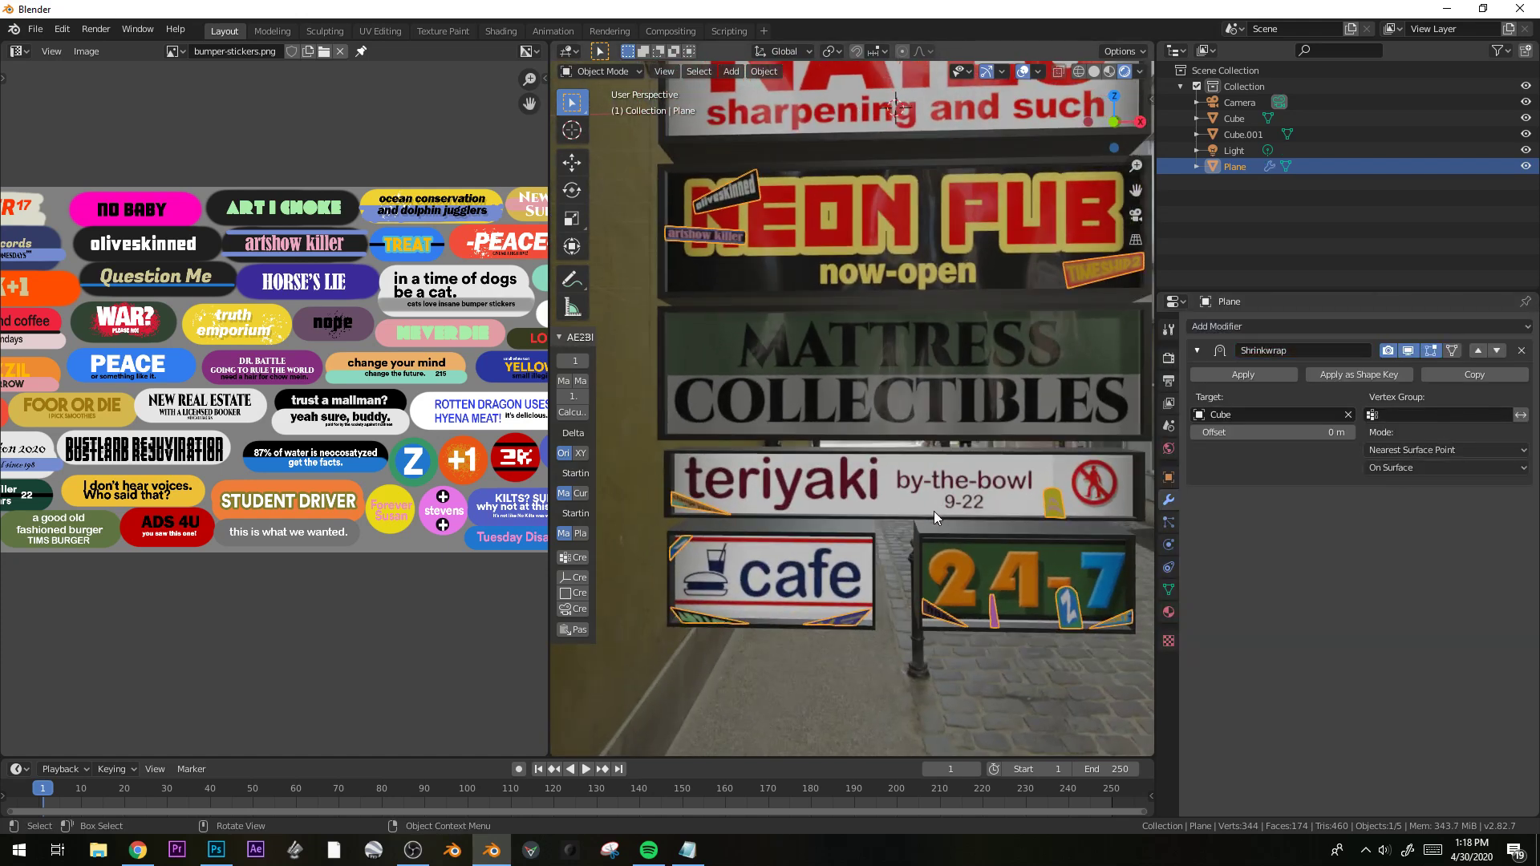
pyautogui.click(1436, 449)
pyautogui.click(1437, 486)
pyautogui.moveTo(922, 520); pyautogui.dragTo(927, 508, button='middle')
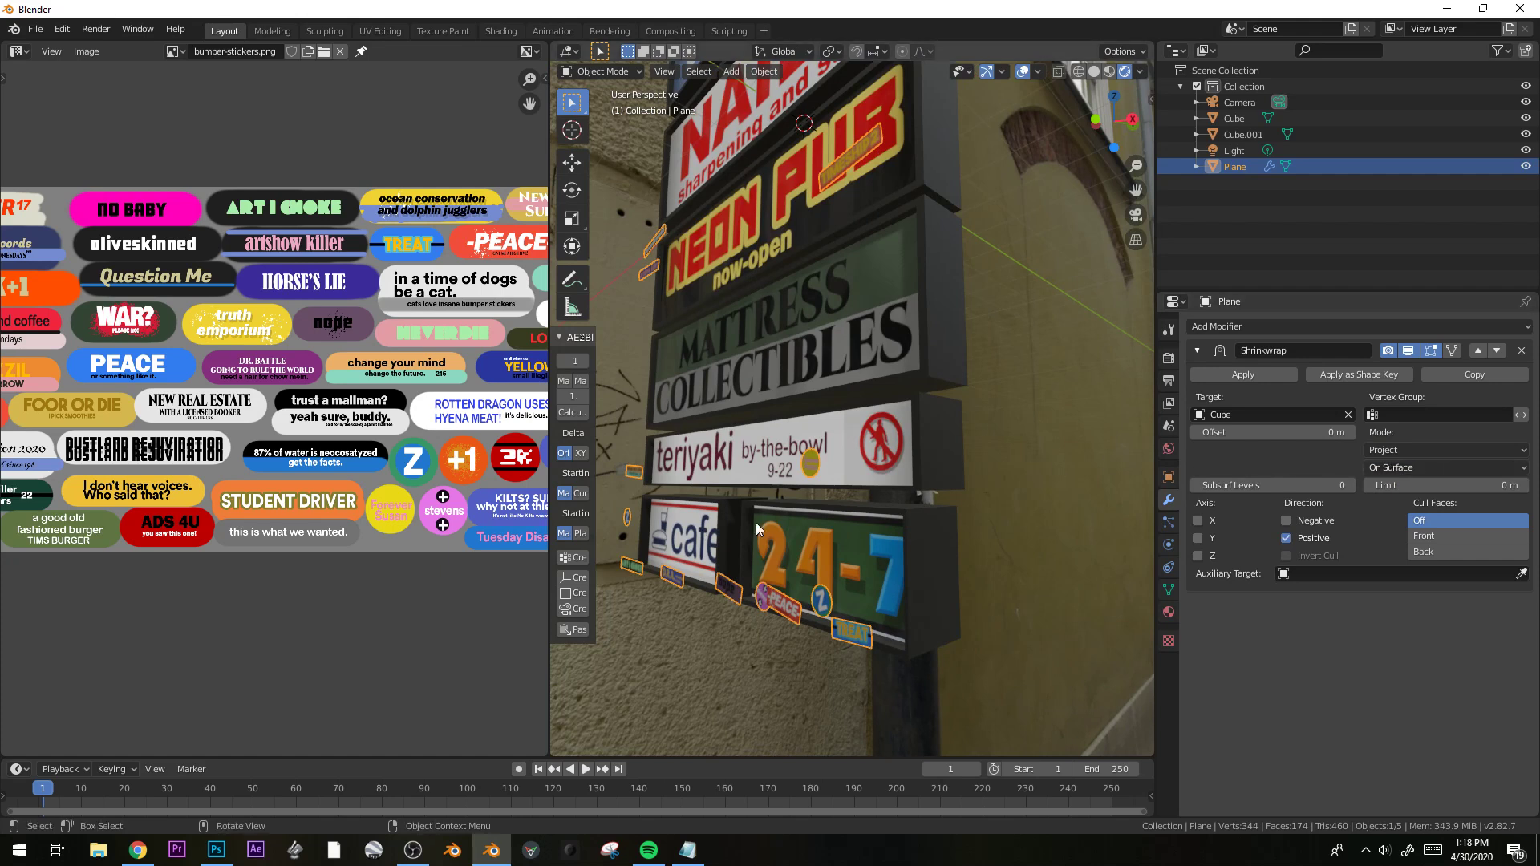
pyautogui.click(1286, 520)
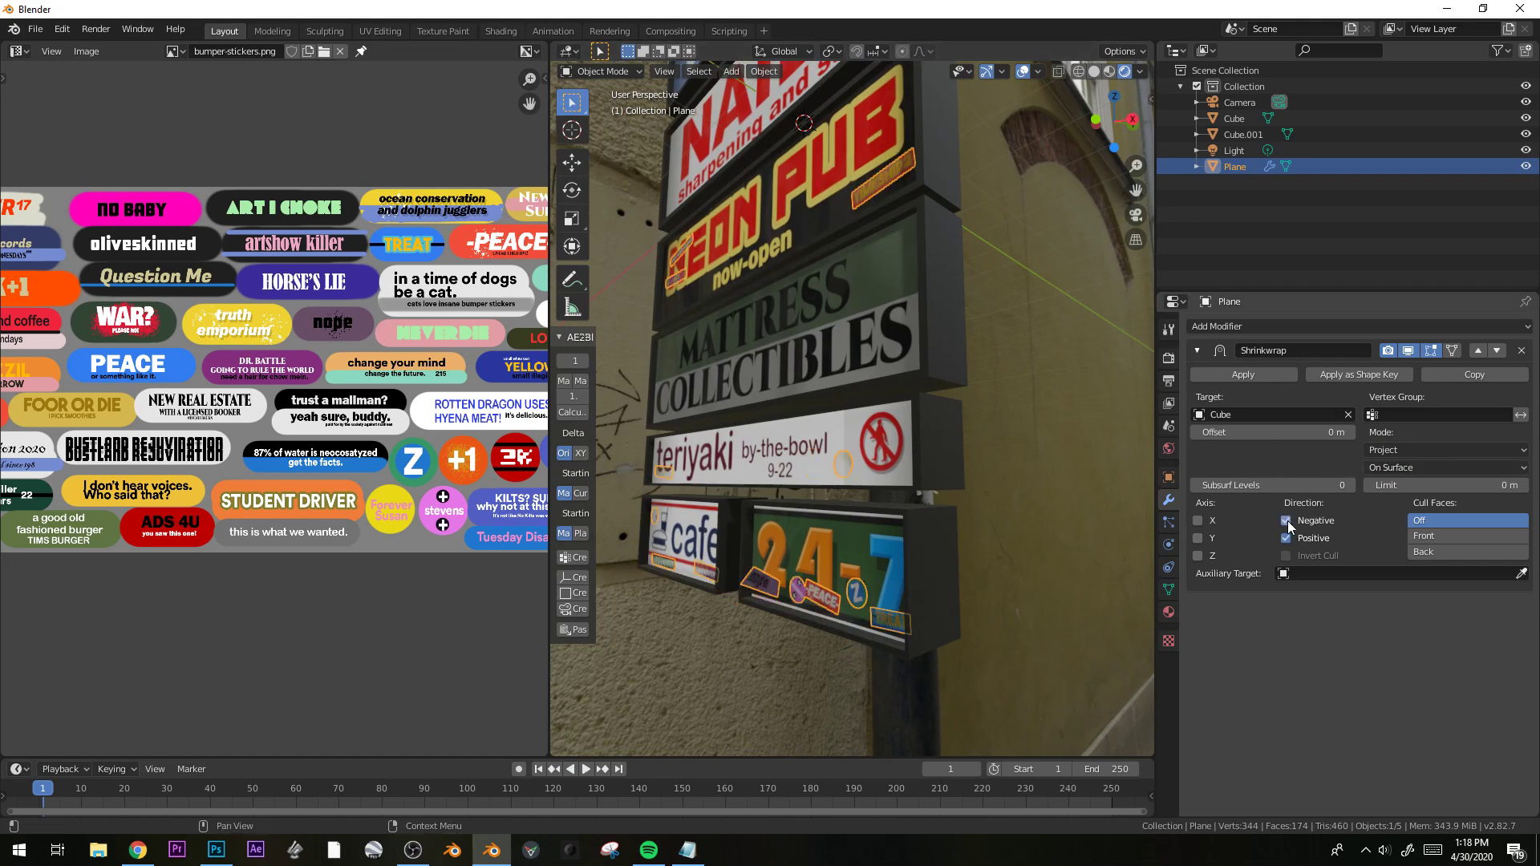
pyautogui.press('KP_1')
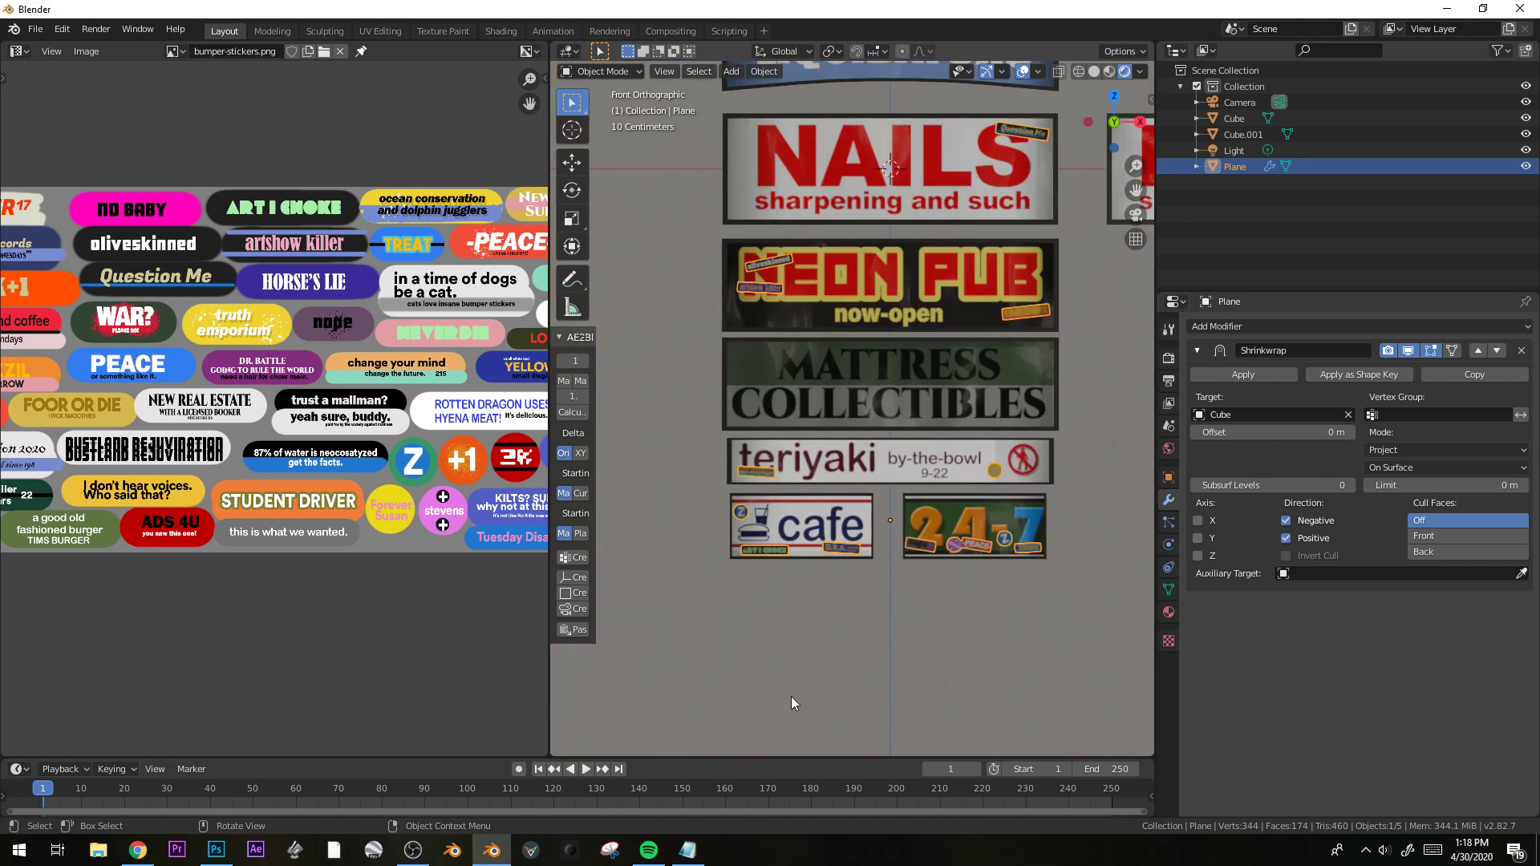
pyautogui.scroll(2, 791, 696)
pyautogui.moveTo(932, 603); pyautogui.dragTo(786, 576, button='middle')
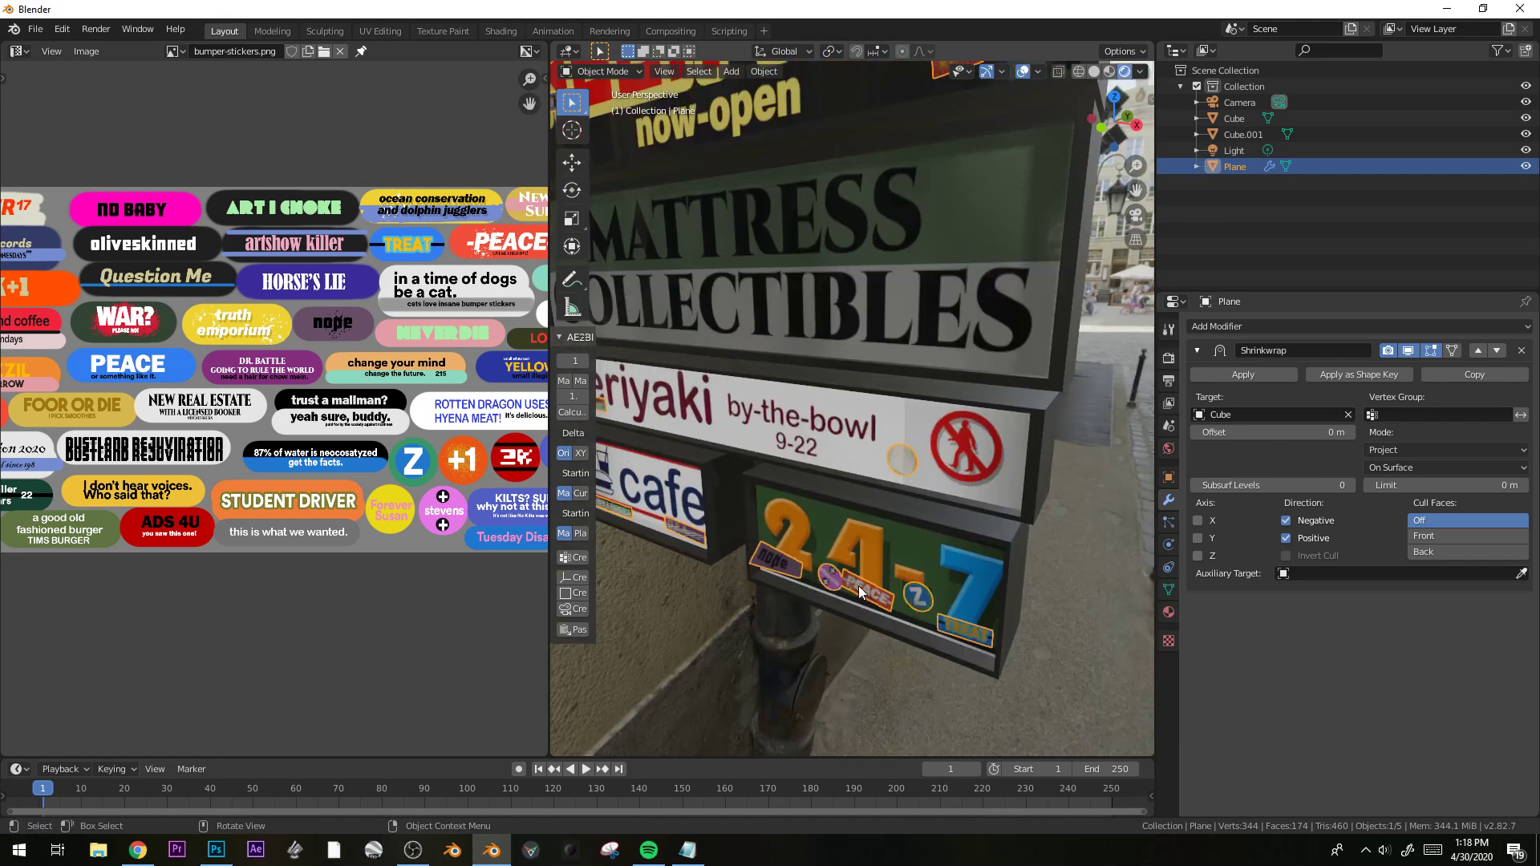
# Select all the sticker geometry and move it along Y.
pyautogui.press('Tab')
pyautogui.press('a')
pyautogui.press('g')
pyautogui.press('y')
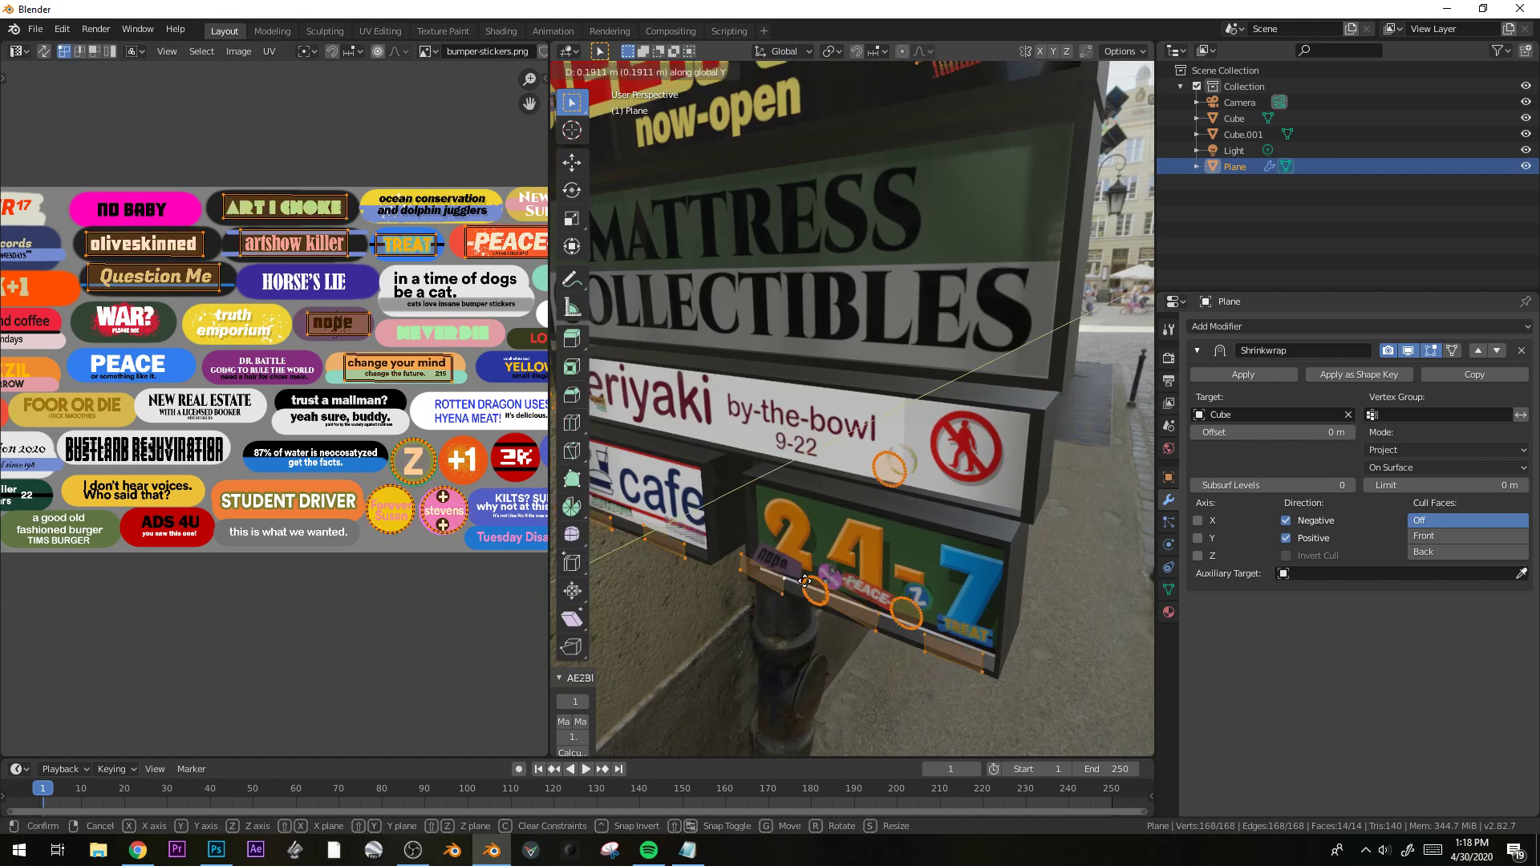
pyautogui.click(813, 567)
# Select the PEACE sticker with its linked geometry and move it up along Z on the 24-7 sign.
pyautogui.click(821, 572)
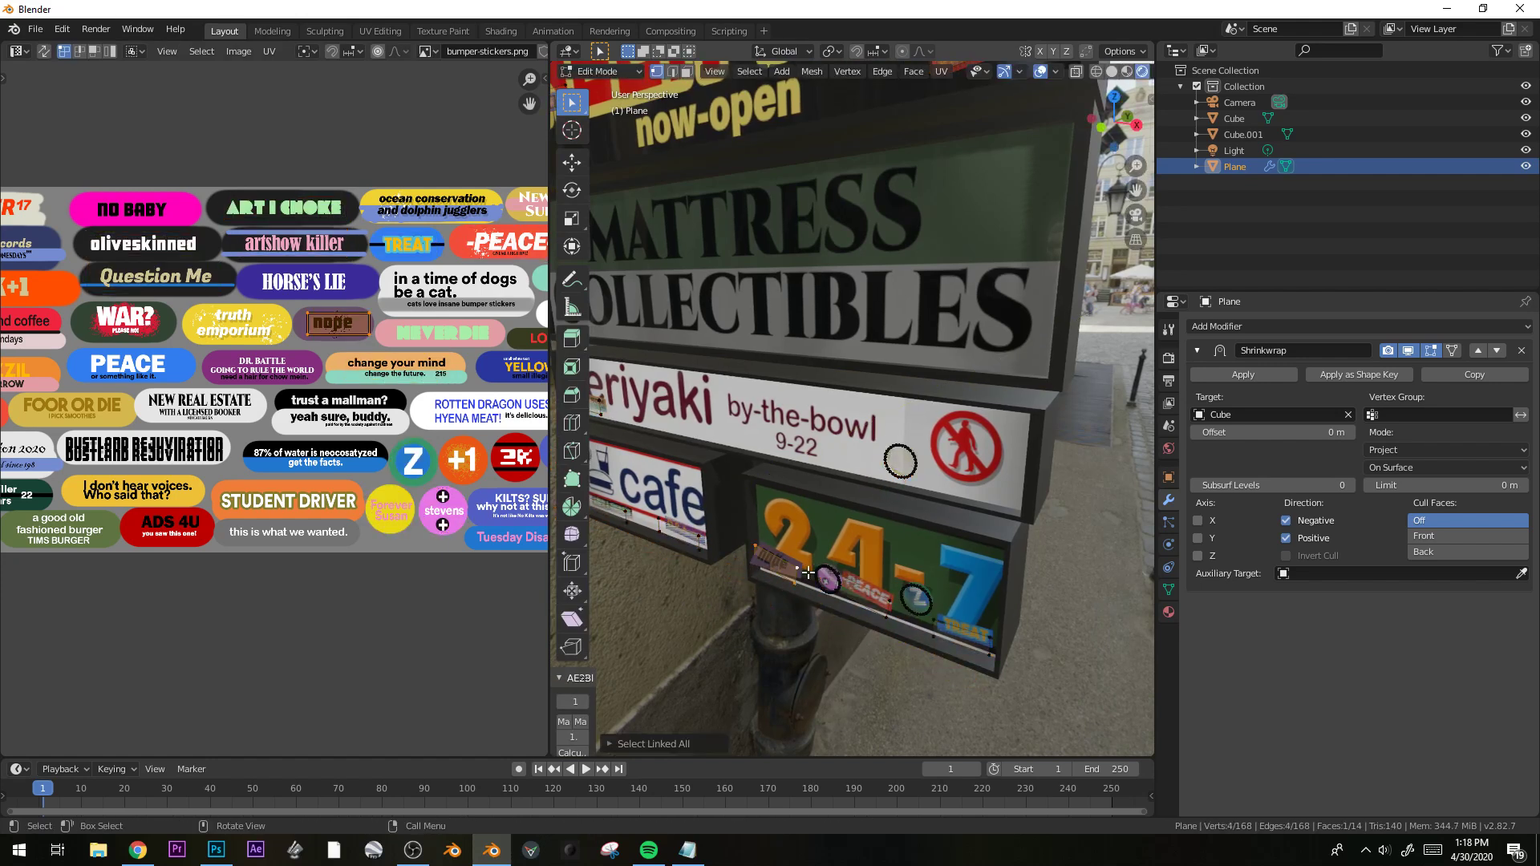
pyautogui.click(825, 573)
pyautogui.hotkey('ctrl', 'l')
pyautogui.click(888, 599)
pyautogui.hotkey('ctrl', 'l')
pyautogui.press('g')
pyautogui.press('z')
pyautogui.click(956, 555)
# Set the Shrinkwrap offset to 0.002 m and return to the front view.
pyautogui.press('Tab')
pyautogui.keyDown('shift'); pyautogui.moveTo(1273, 432); pyautogui.dragTo(1281, 432); pyautogui.keyUp('shift')
pyautogui.scroll(-1, 661, 498)
pyautogui.moveTo(661, 498); pyautogui.dragTo(757, 611, button='middle')
pyautogui.press('KP_1')
pyautogui.scroll(3, 710, 462)
# Select the artshow killer sticker on the Neon Pub sign with its linked geometry.
pyautogui.press('Tab')
pyautogui.press('Tab')
pyautogui.click(743, 258)
pyautogui.press('Tab')
pyautogui.press('Tab')
pyautogui.click(711, 211)
pyautogui.press('Tab')
pyautogui.click(711, 211)
pyautogui.hotkey('ctrl', 'l')
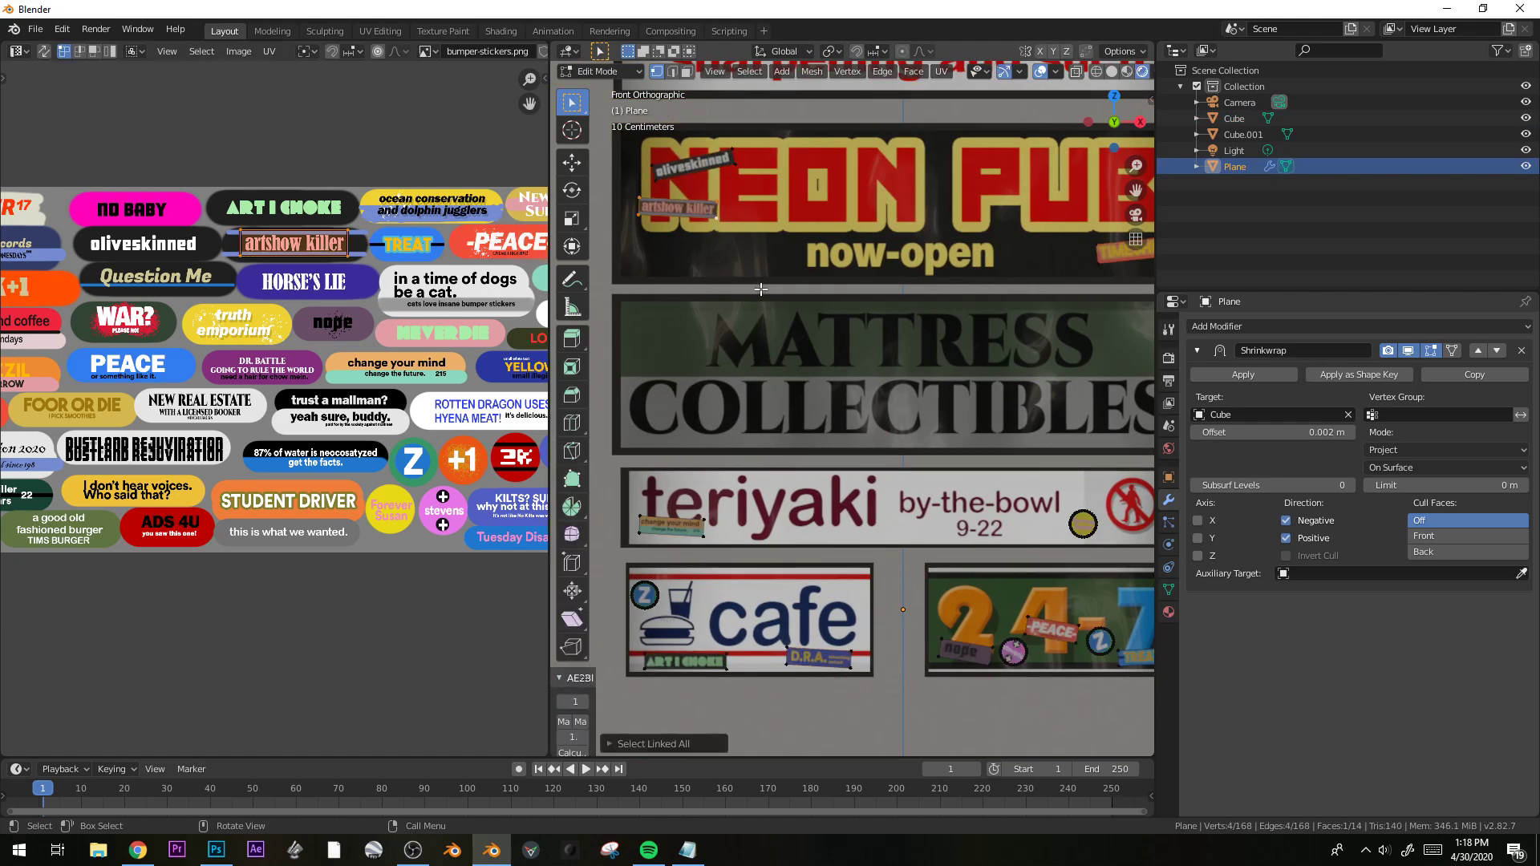
# From the top view, duplicate the artshow killer sticker beside the sign and rotate it to face the sign's side.
pyautogui.press('KP_7')
pyautogui.keyDown('shift'); pyautogui.moveTo(660, 448); pyautogui.dragTo(832, 227, button='middle'); pyautogui.keyUp('shift')
pyautogui.hotkey('shift', 'd')
pyautogui.click(884, 265)
pyautogui.press('r')
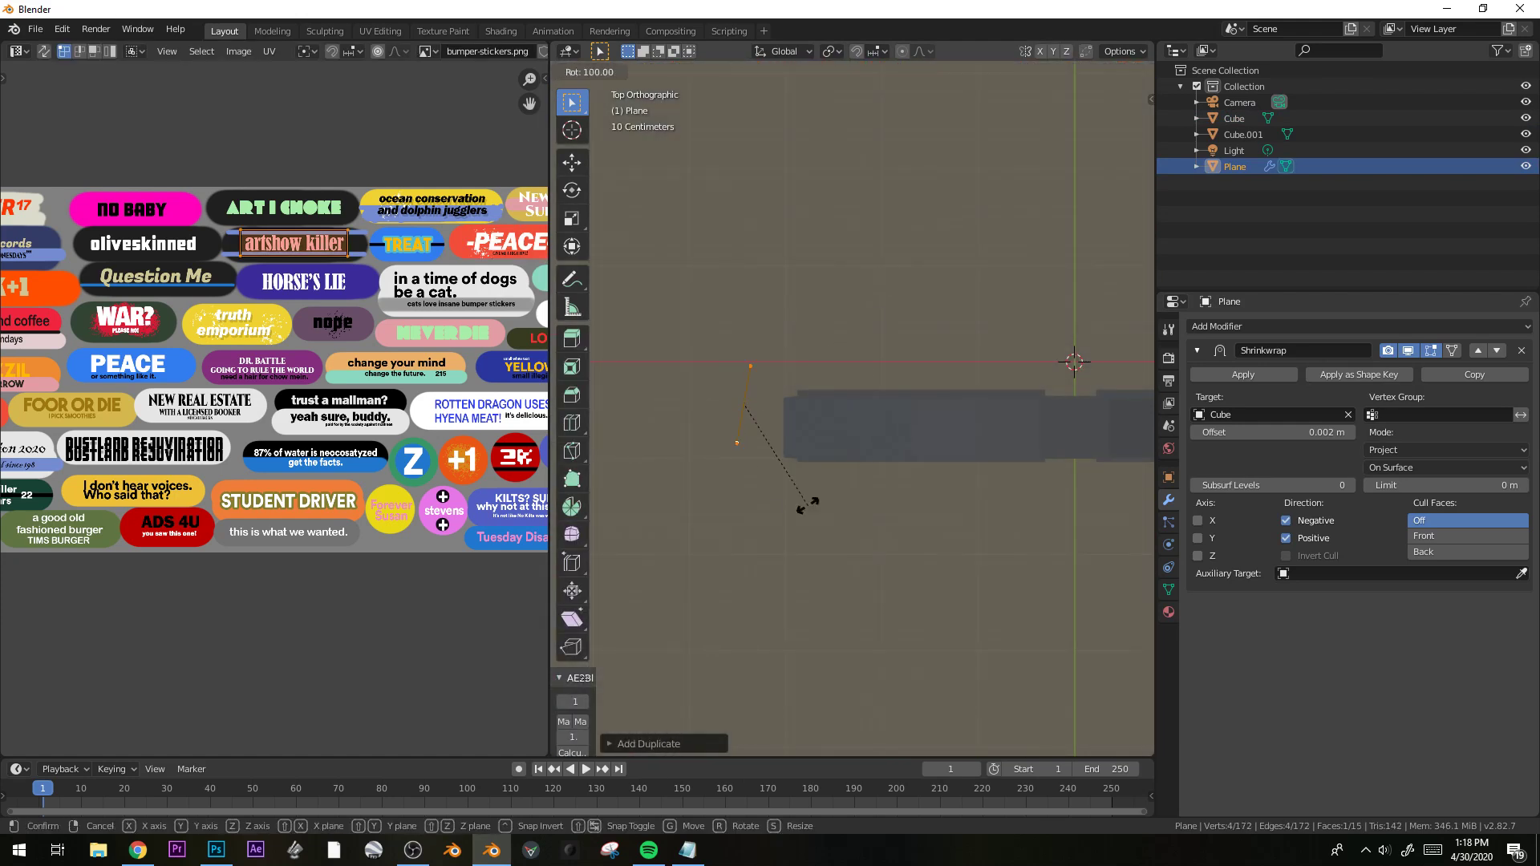
pyautogui.click(838, 497)
# Move the duplicated sticker along Y onto the Neon Pub sign's side and tilt it steeply about X.
pyautogui.moveTo(757, 533); pyautogui.dragTo(874, 425, button='middle')
pyautogui.press('g')
pyautogui.press('y')
pyautogui.click(919, 434)
pyautogui.press('r')
pyautogui.press('x')
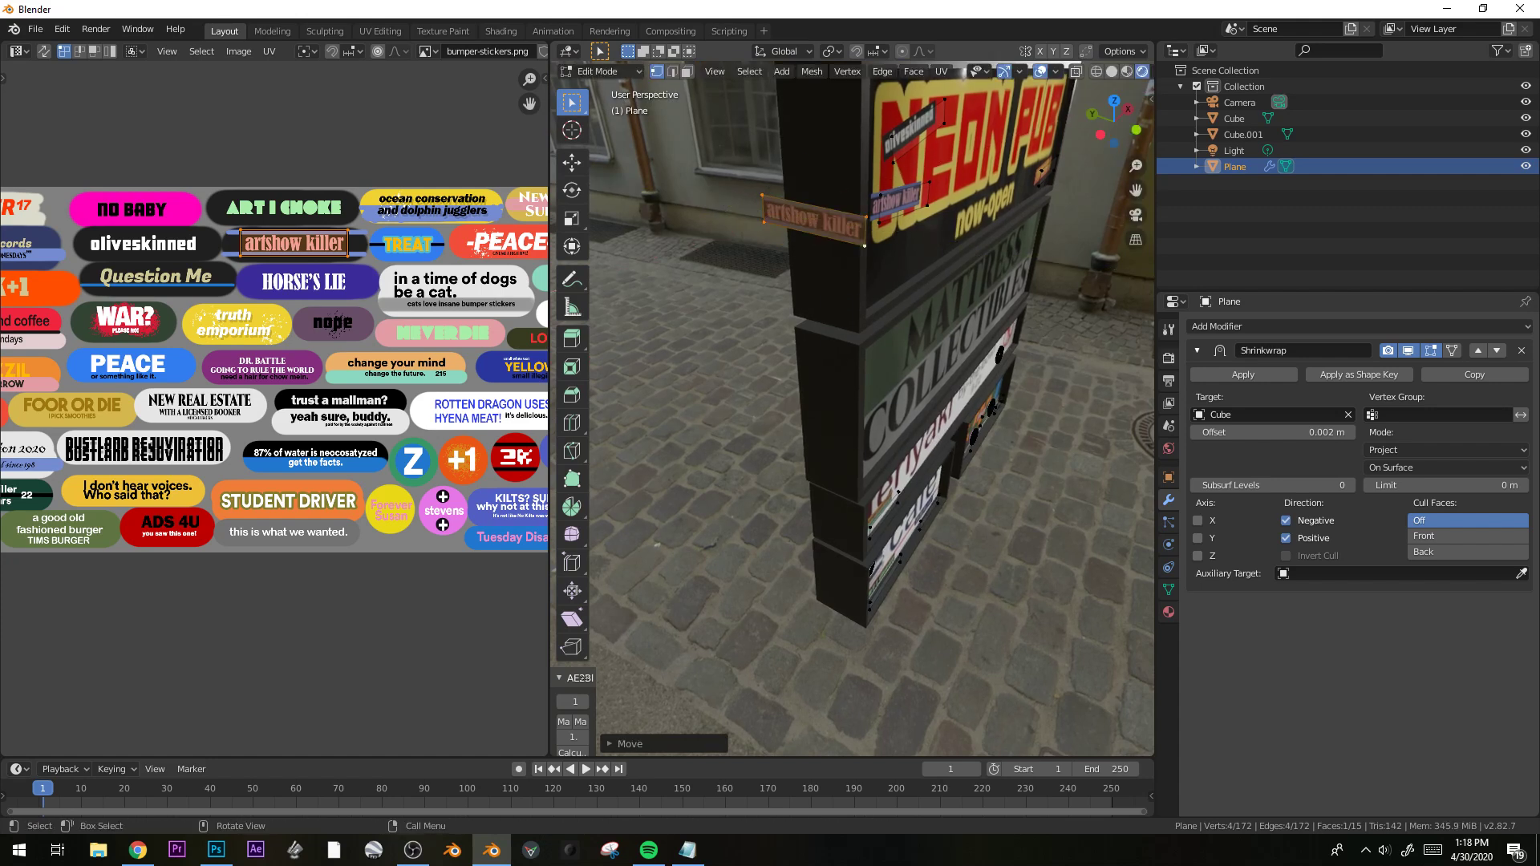
pyautogui.click(951, 191)
# Duplicate the side sticker onto the Mattress Collectibles box's side, rotate it about X and scale it down.
pyautogui.press('g')
pyautogui.press('z')
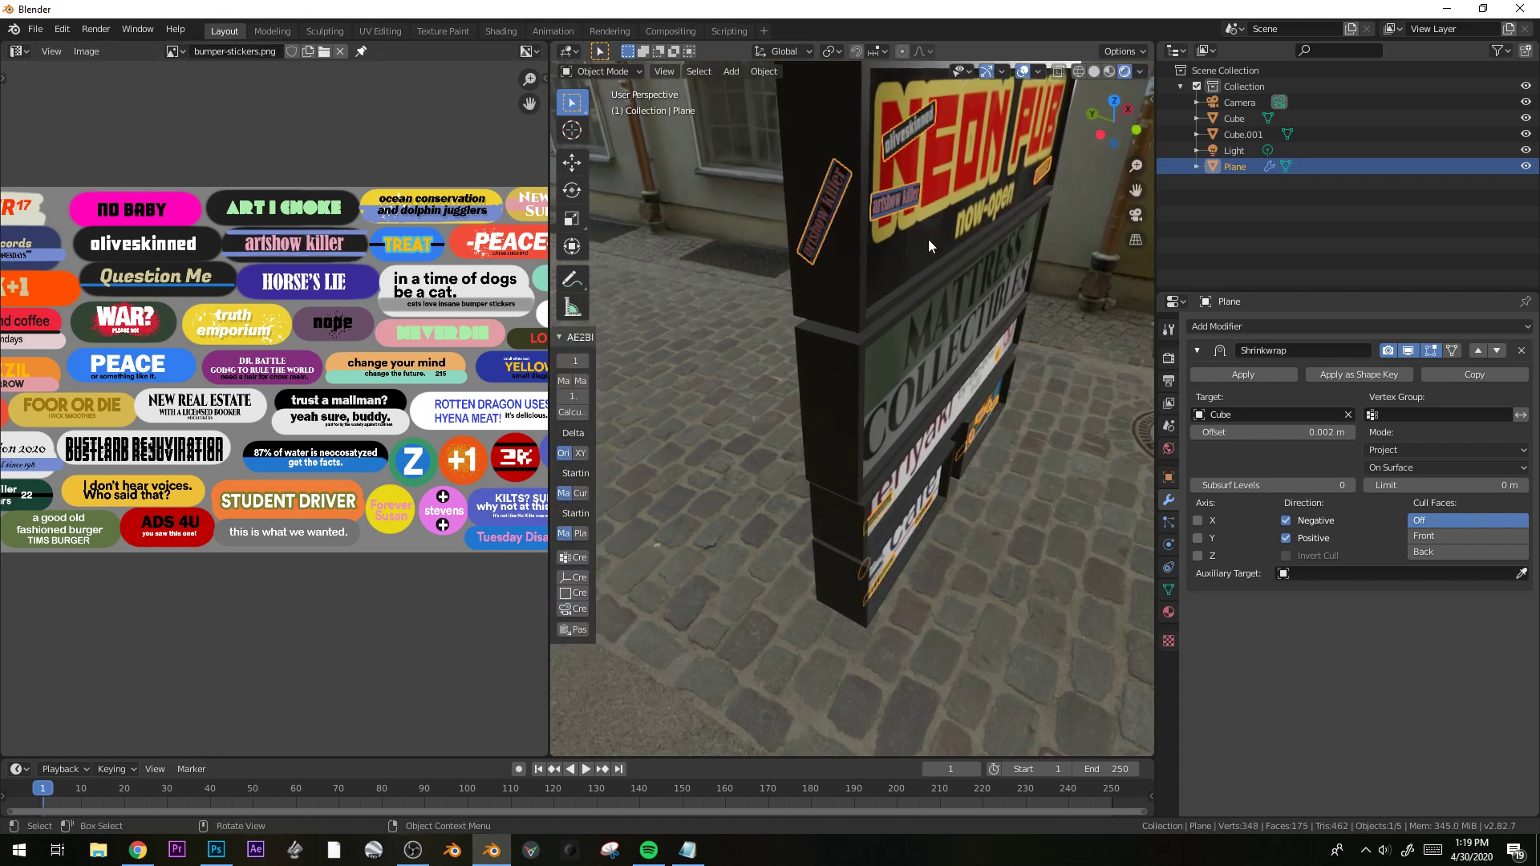
pyautogui.press('Escape')
pyautogui.press('s')
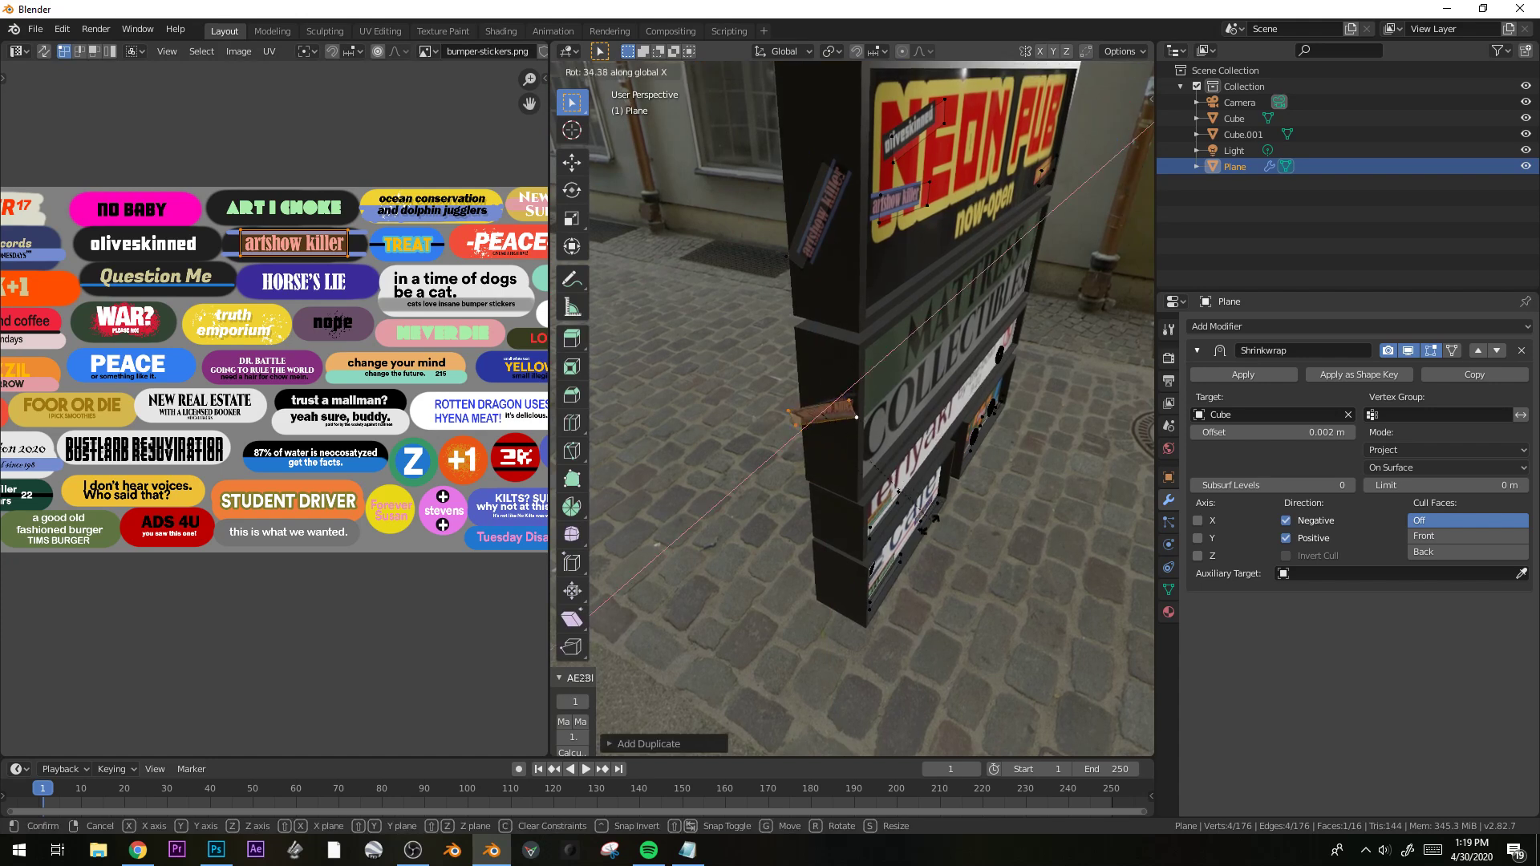
pyautogui.click(864, 541)
pyautogui.press('r')
pyautogui.press('x')
pyautogui.click(849, 605)
pyautogui.press('s')
pyautogui.click(805, 575)
# Map the new side sticker's UVs to the NO BABY artwork, scaling them along X, and adjust the sticker's height along Z.
pyautogui.scroll(-2, 273, 365)
pyautogui.press('g')
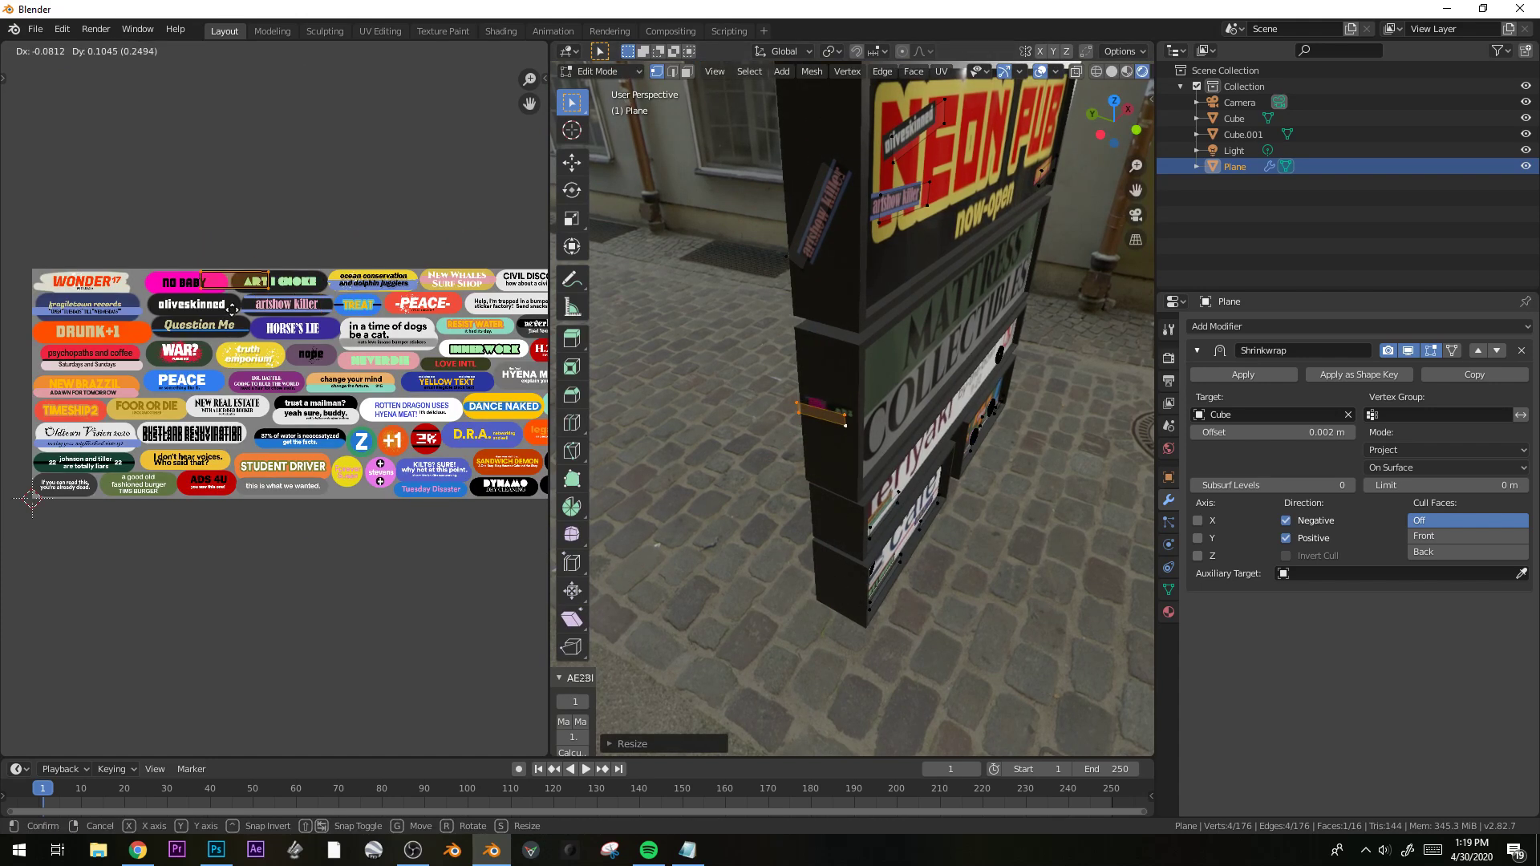
pyautogui.click(199, 309)
pyautogui.press('s')
pyautogui.press('x')
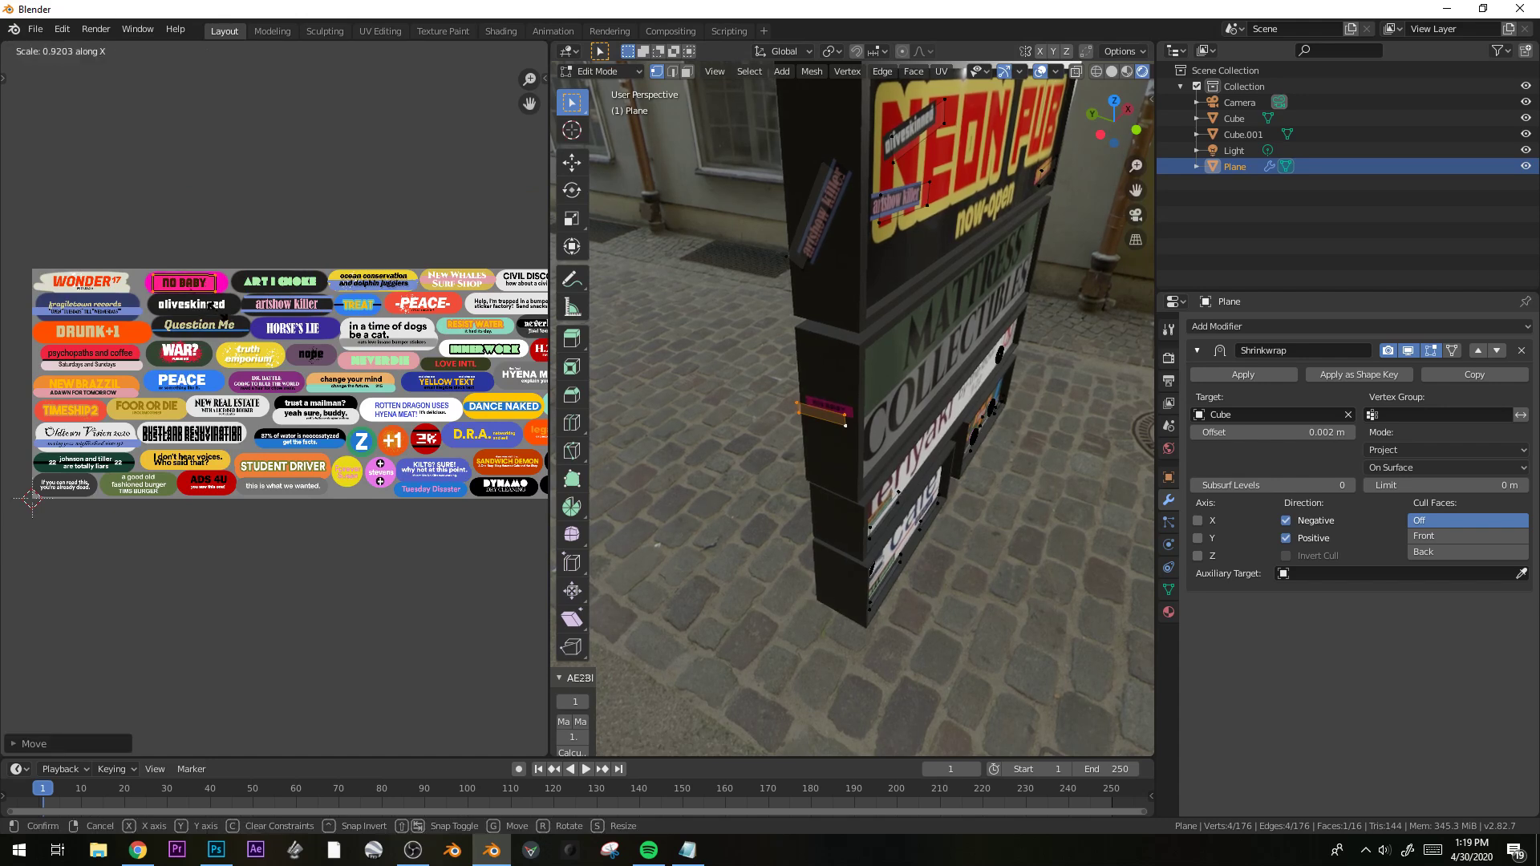
pyautogui.click(210, 311)
pyautogui.scroll(2, 961, 474)
pyautogui.press('g')
pyautogui.press('z')
pyautogui.click(962, 461)
# Leave mesh editing, deselect everything and examine the stickered signs from different angles and distances.
pyautogui.press('Tab')
pyautogui.scroll(-4, 961, 474)
pyautogui.moveTo(960, 474); pyautogui.dragTo(933, 421, button='middle')
pyautogui.hotkey('alt', 'a')
pyautogui.scroll(3, 934, 421)
pyautogui.moveTo(1003, 546); pyautogui.dragTo(978, 571, button='middle')
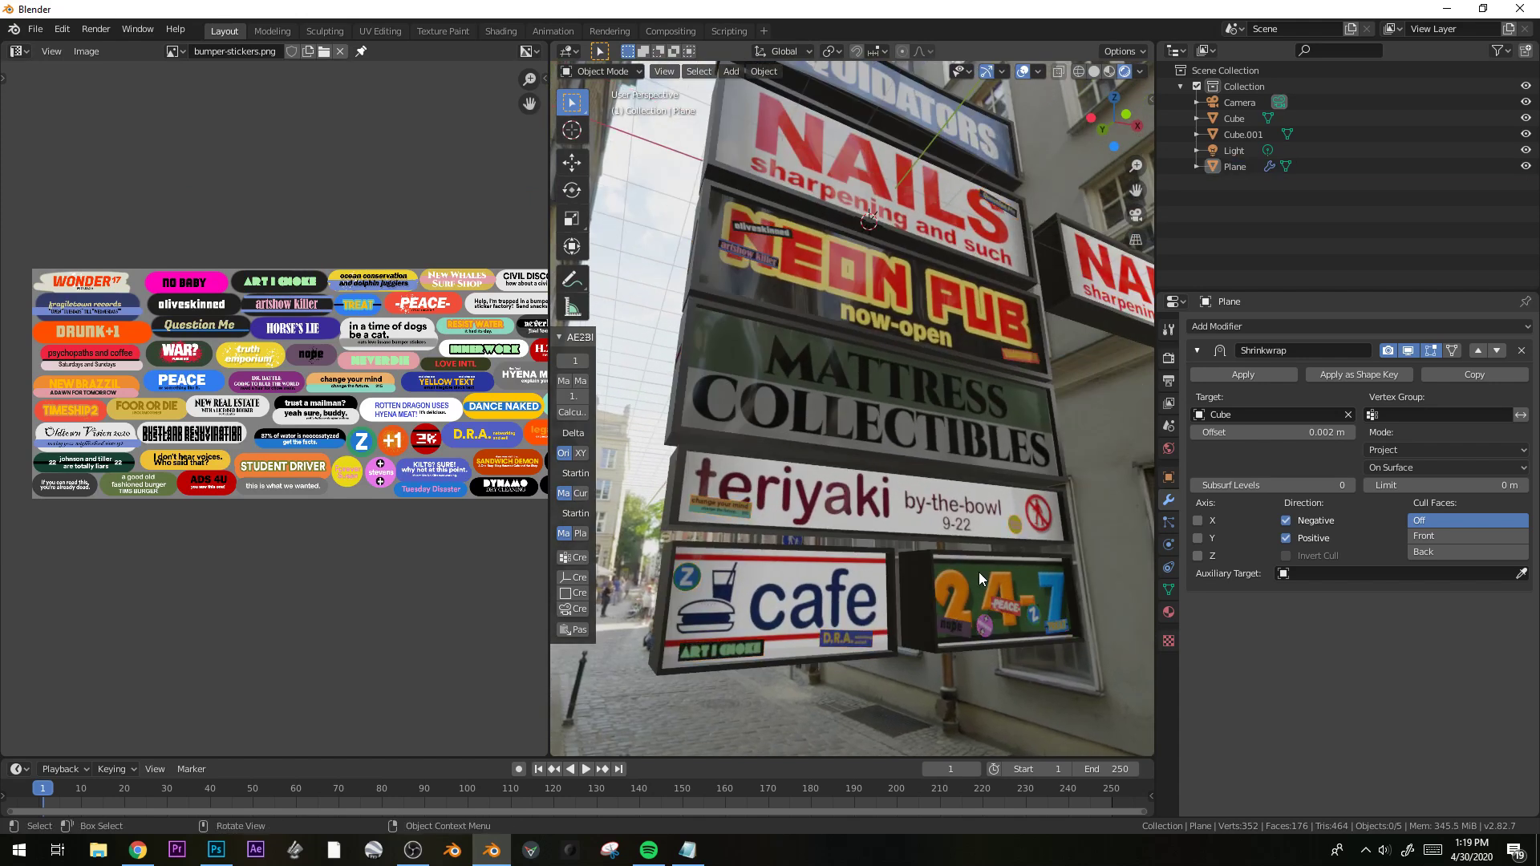
pyautogui.scroll(-4, 961, 499)
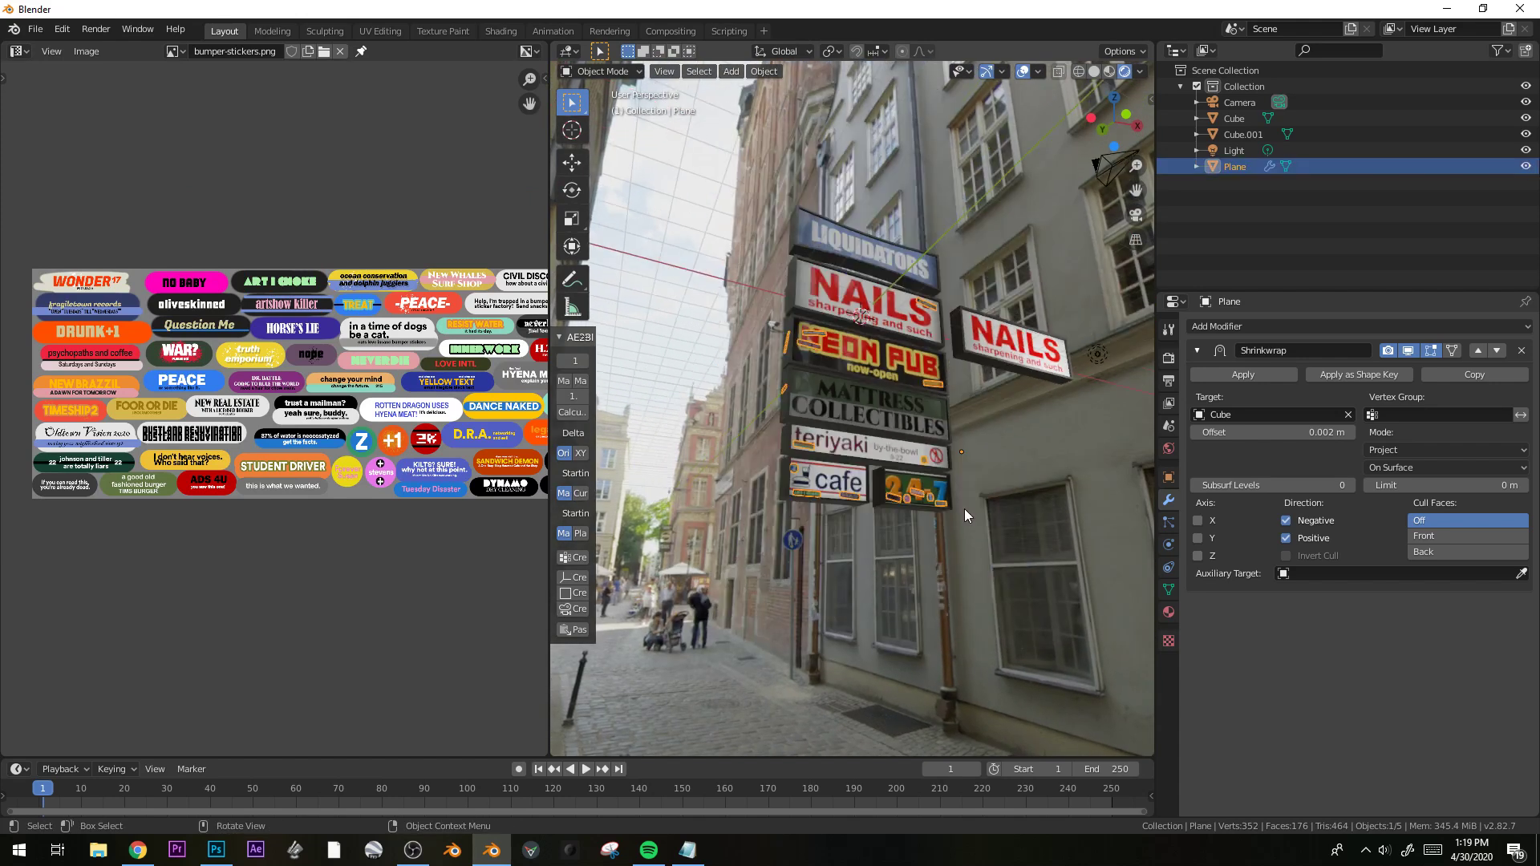
pyautogui.scroll(5, 964, 576)
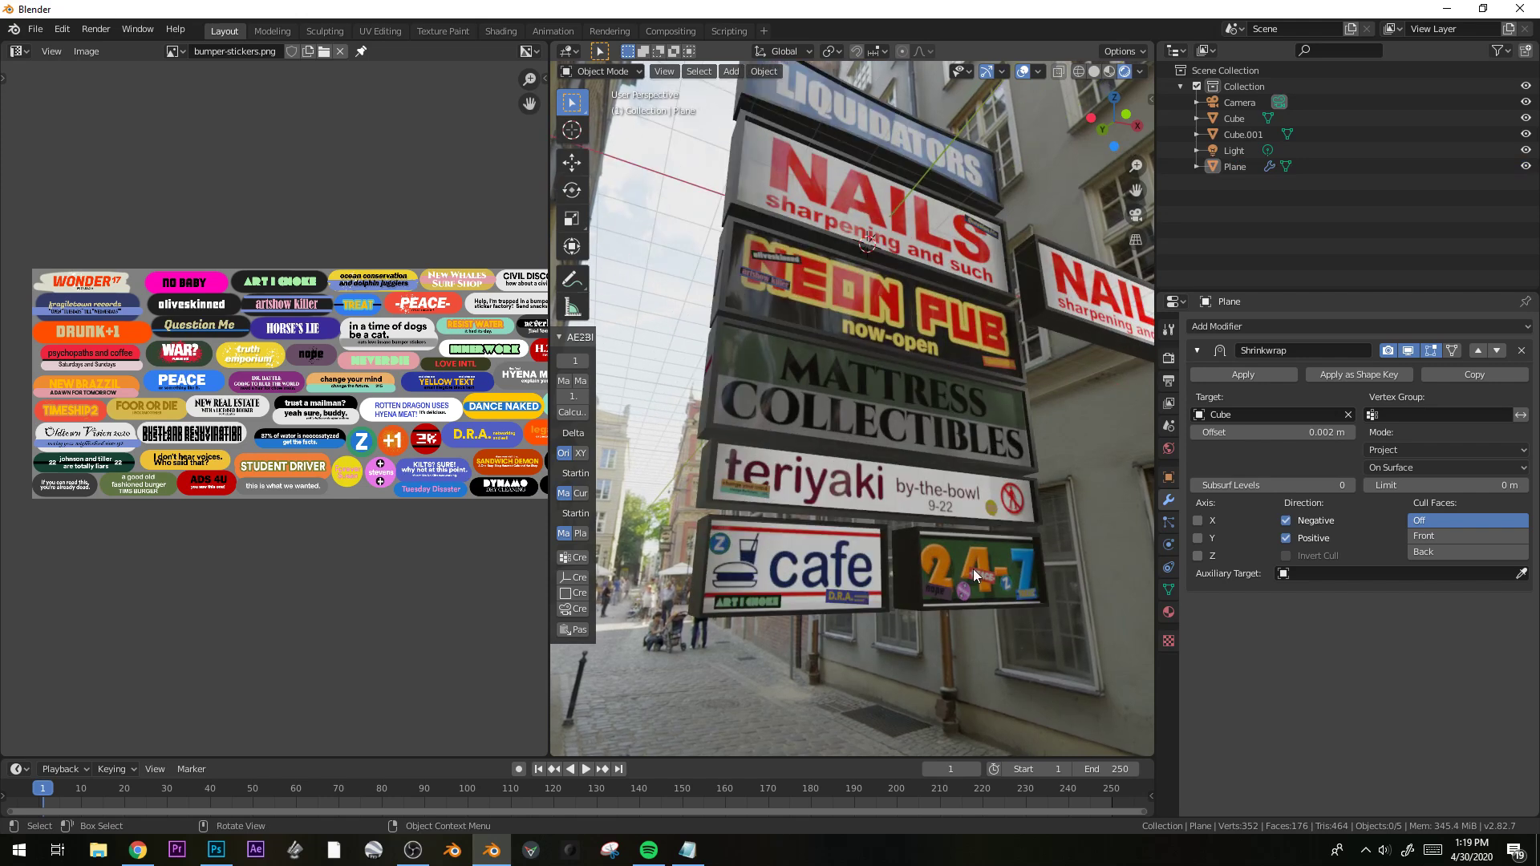
# Select the stickers, switch to the Shader Editor and insert a Hue/Saturation node between the bumper-stickers.png texture and Principled BSDF.
pyautogui.click(974, 570)
pyautogui.hotkey('shift', 'F3')
pyautogui.moveTo(278, 263); pyautogui.dragTo(186, 232, button='middle')
pyautogui.hotkey('shift', 'a')
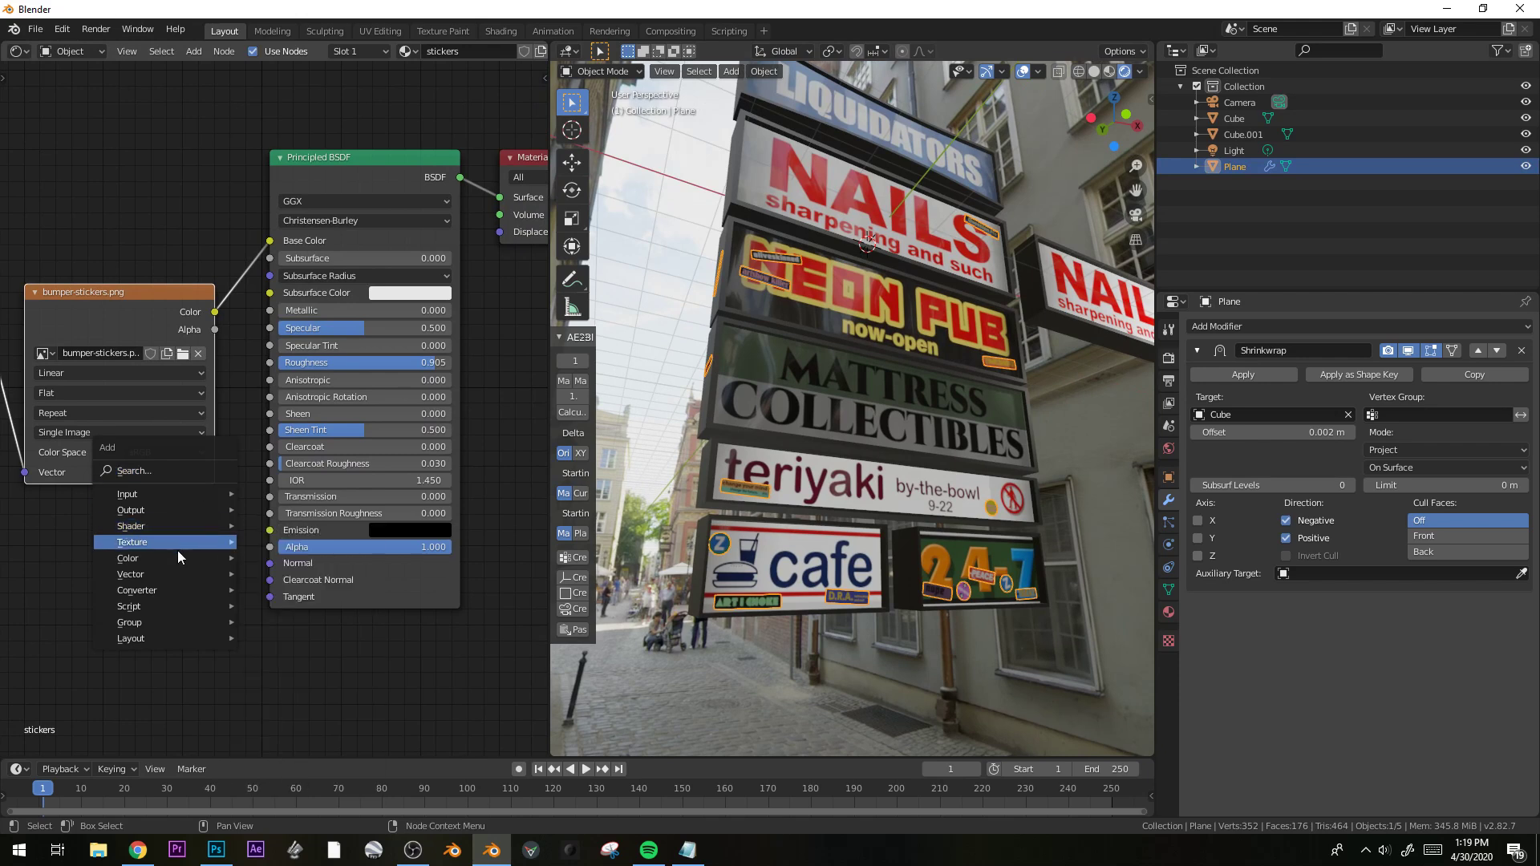
pyautogui.moveTo(173, 559)
pyautogui.click(332, 594)
pyautogui.click(318, 382)
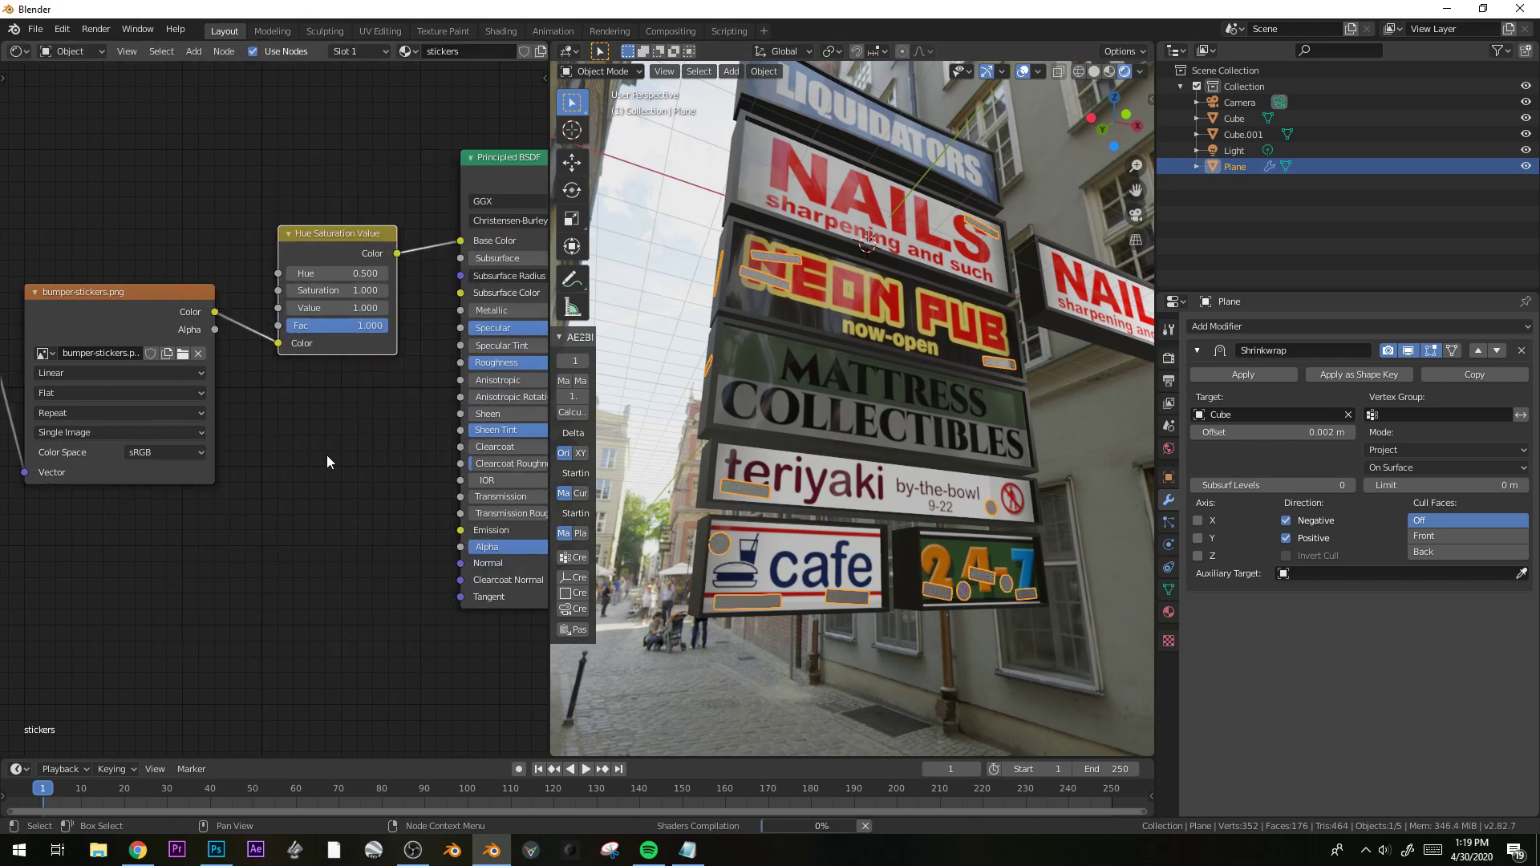
# Set the Hue Saturation Value node's Saturation to 0.800 and Value to 0.520.
pyautogui.scroll(2, 317, 382)
pyautogui.keyDown('ctrl'); pyautogui.moveTo(360, 247); pyautogui.dragTo(259, 247); pyautogui.keyUp('ctrl')
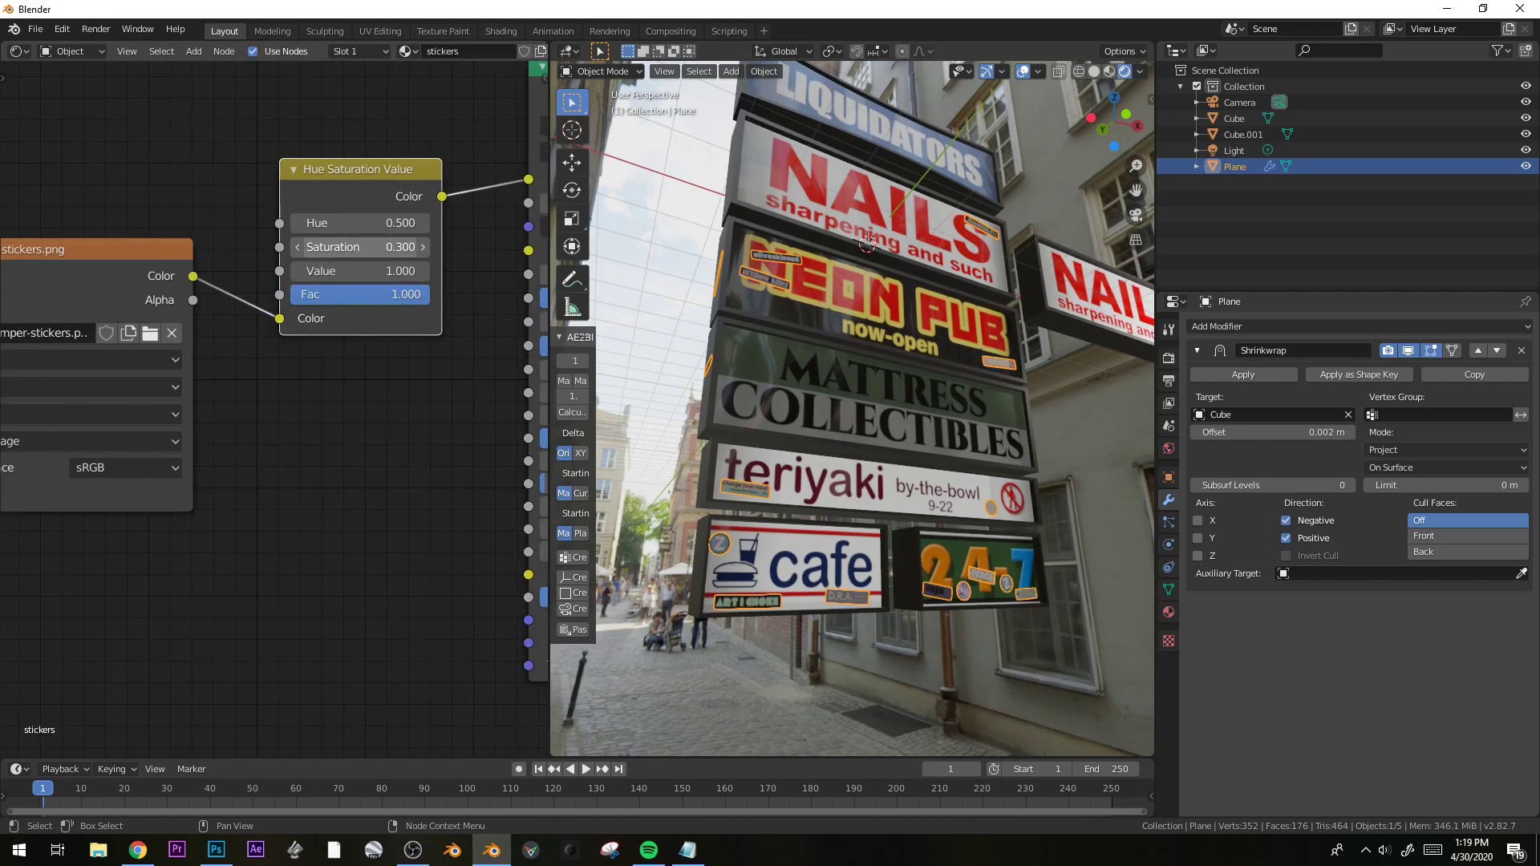
pyautogui.moveTo(361, 270); pyautogui.dragTo(313, 270)
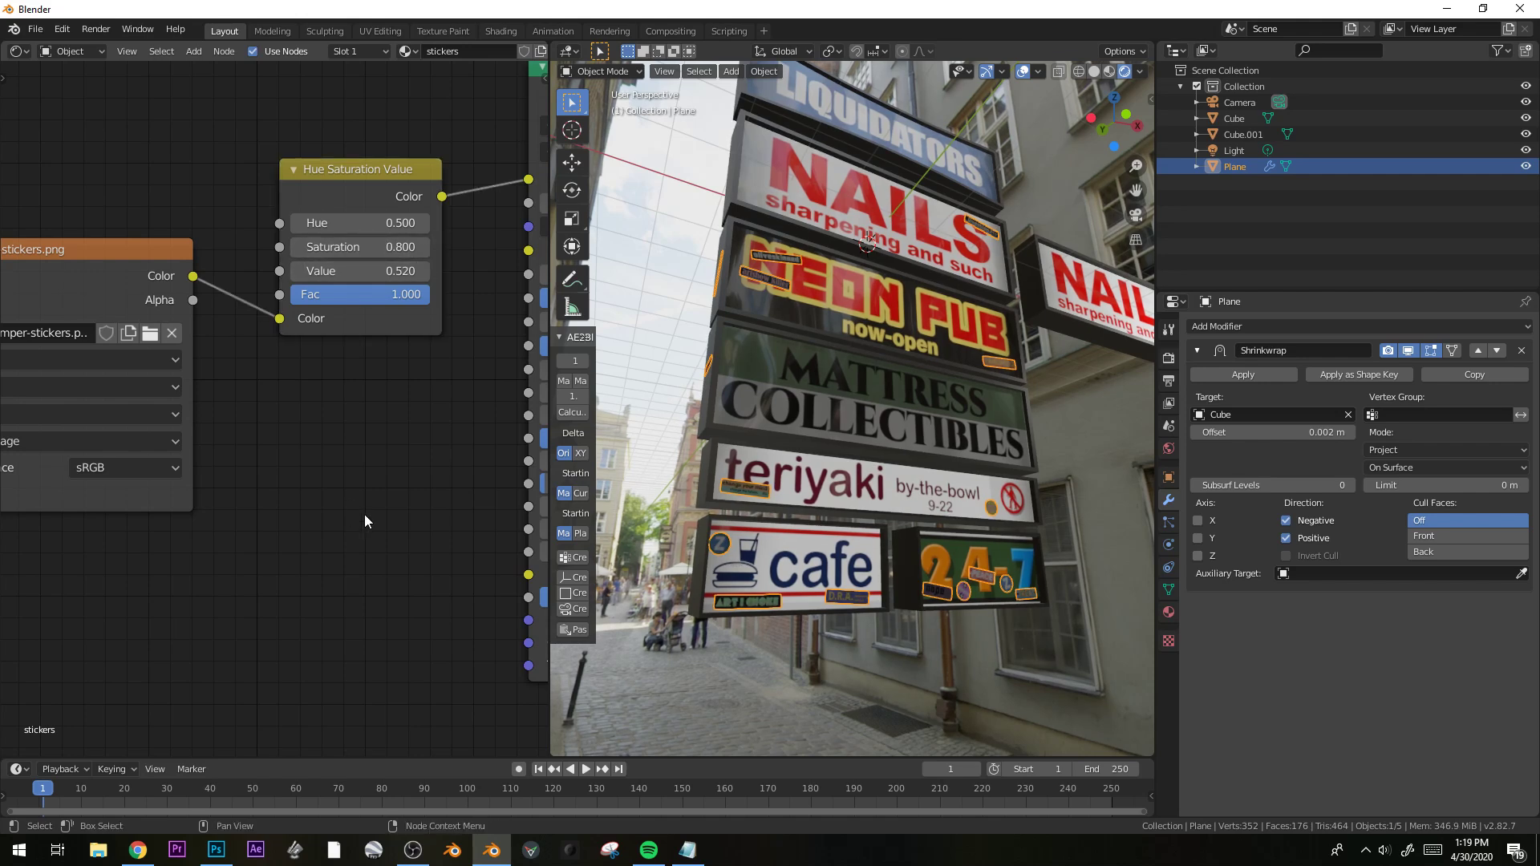
# Move the Material Output node aside and insert a Mix Shader between the Principled BSDF and the Material Output.
pyautogui.scroll(-2, 377, 513)
pyautogui.moveTo(533, 344); pyautogui.dragTo(422, 364, button='middle')
pyautogui.scroll(-3, 315, 479)
pyautogui.moveTo(529, 244); pyautogui.dragTo(300, 305, button='middle')
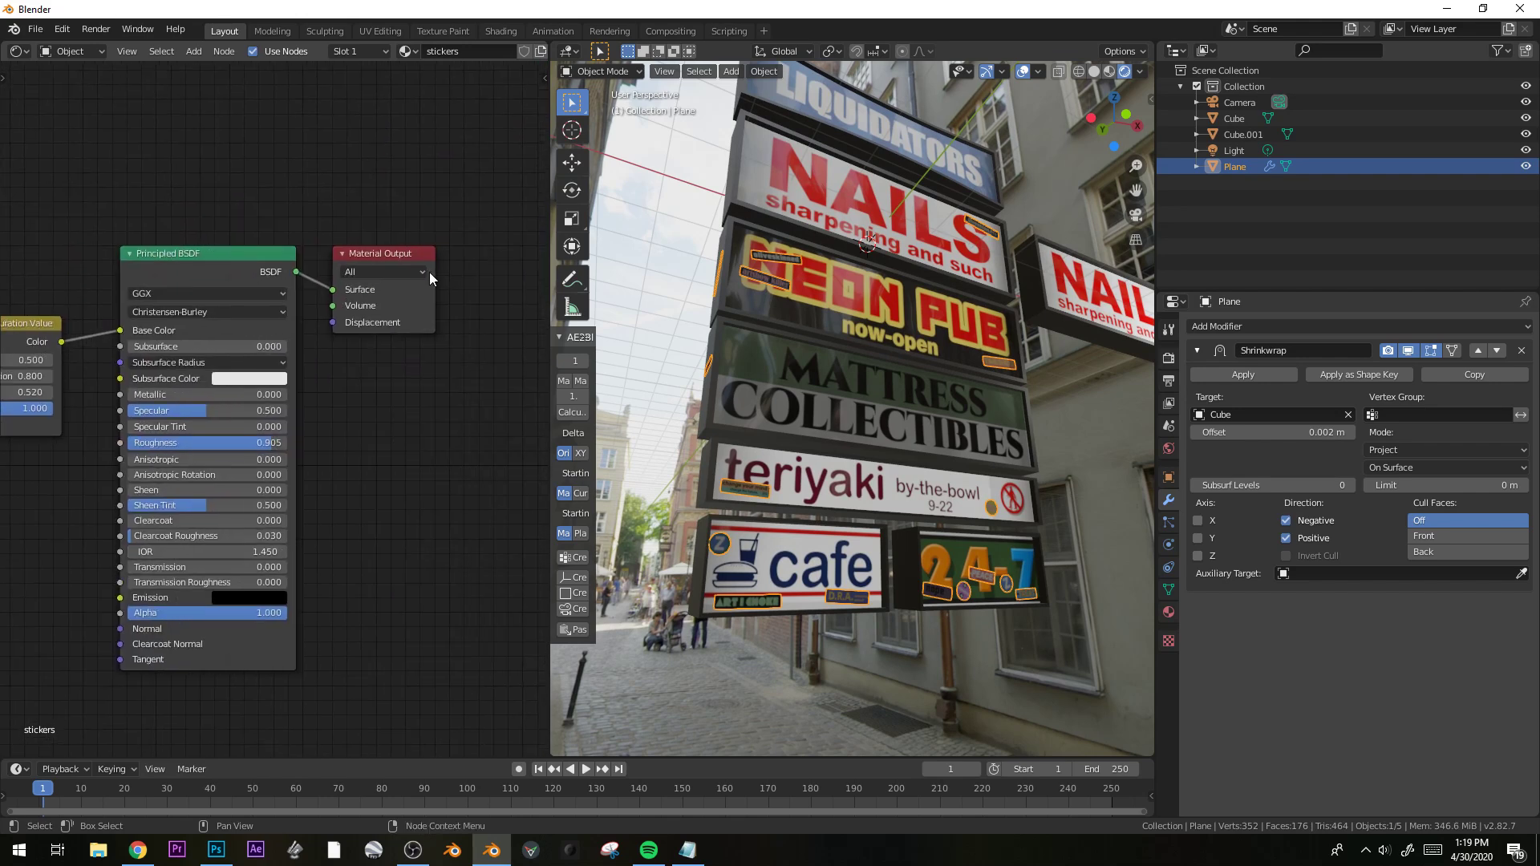
pyautogui.moveTo(420, 239); pyautogui.dragTo(562, 160)
pyautogui.moveTo(214, 129); pyautogui.dragTo(276, 231, button='middle')
pyautogui.hotkey('shift', 'a')
pyautogui.moveTo(273, 231)
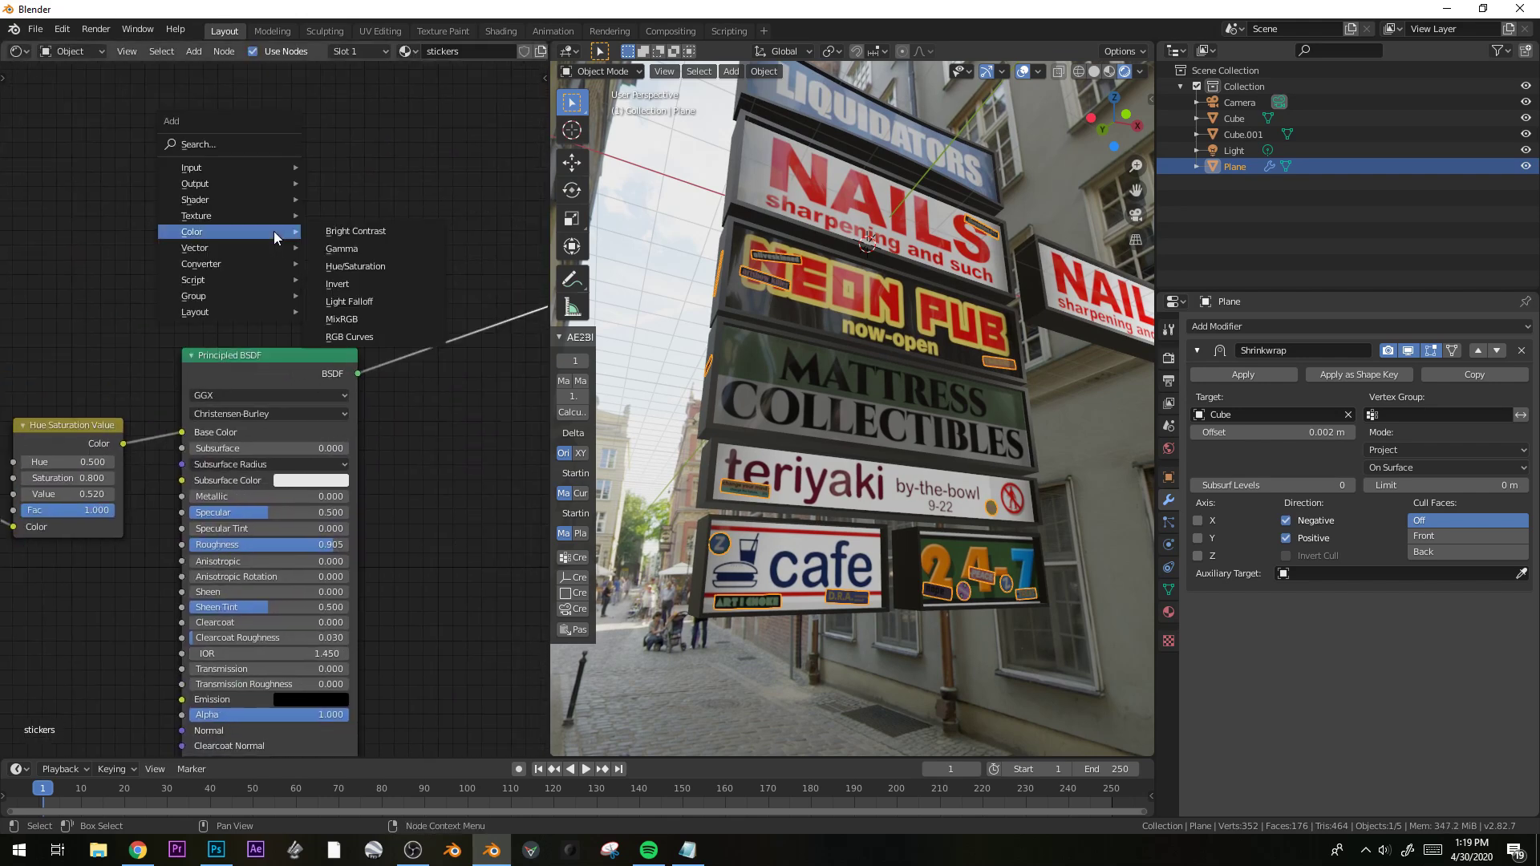
pyautogui.moveTo(252, 196)
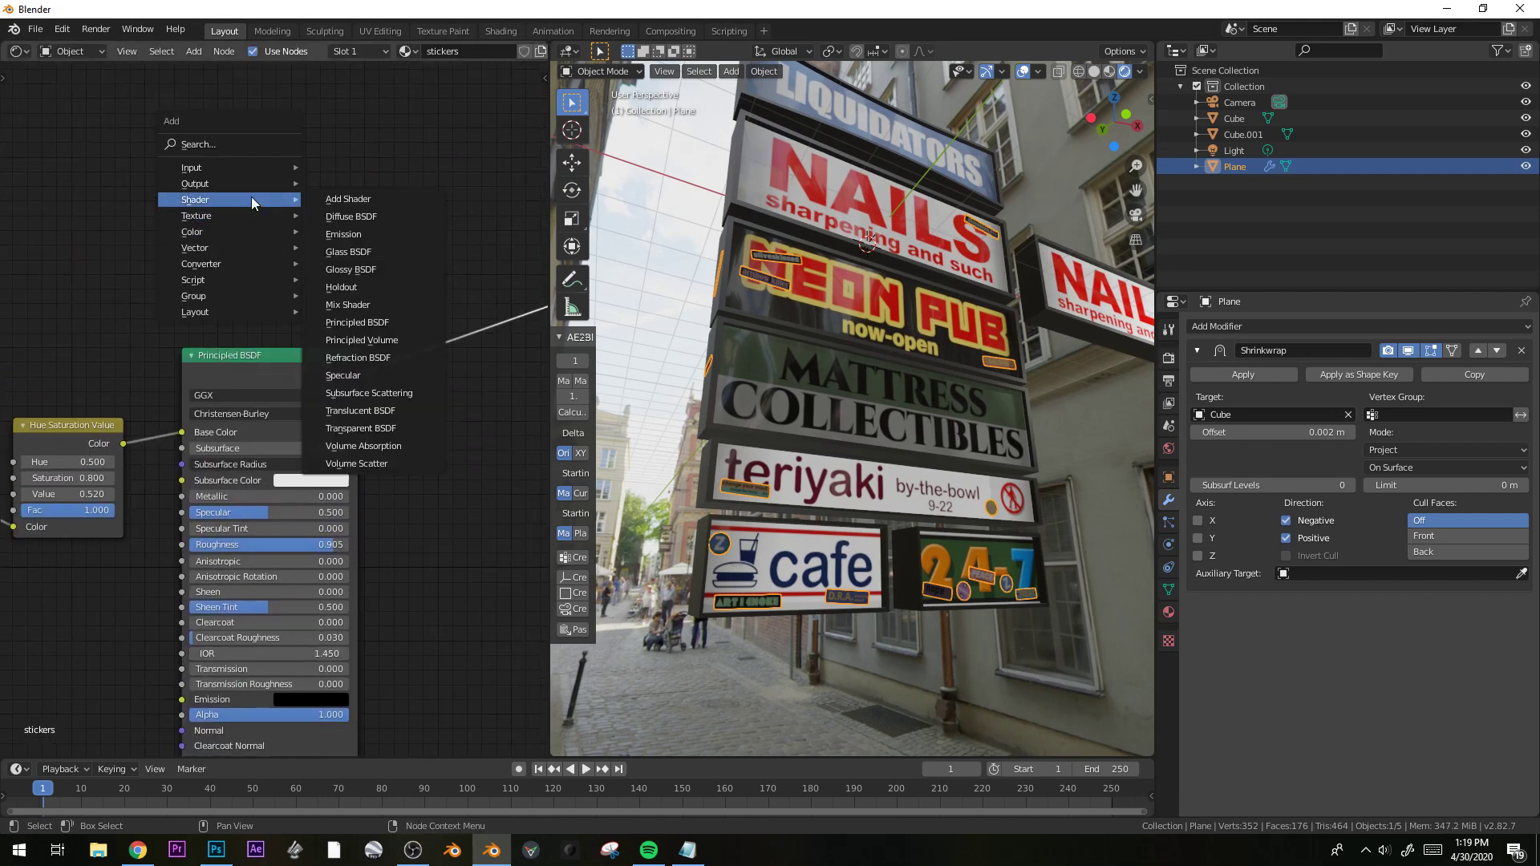
pyautogui.click(370, 308)
pyautogui.click(451, 283)
# Add a Transparent BSDF node above the Principled BSDF and connect it to the Mix Shader's second Shader input.
pyautogui.hotkey('shift', 'a')
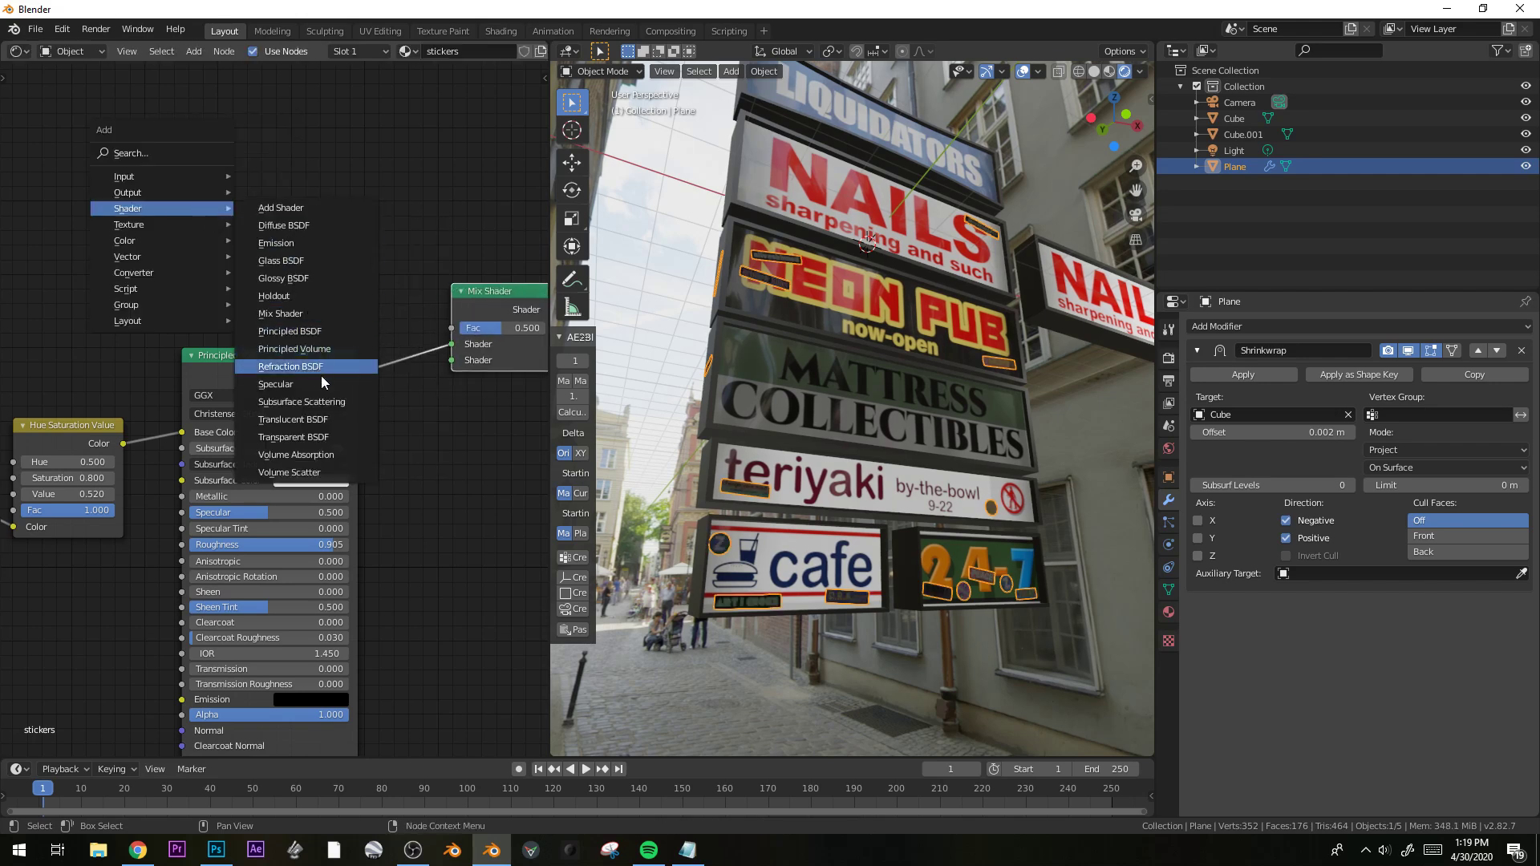
pyautogui.click(334, 436)
pyautogui.moveTo(383, 325); pyautogui.dragTo(451, 362)
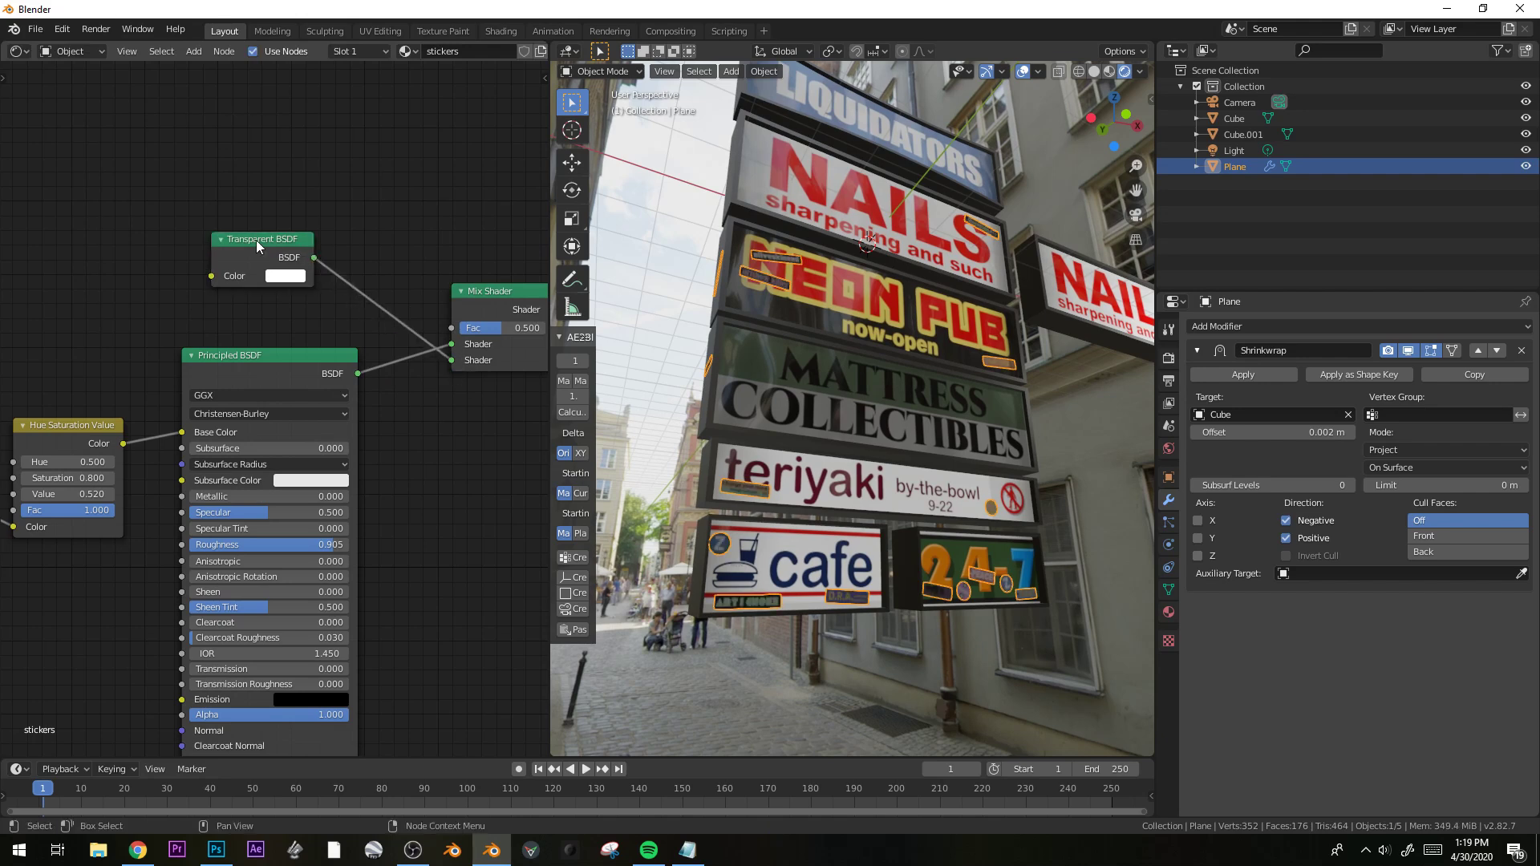
pyautogui.scroll(2, 865, 368)
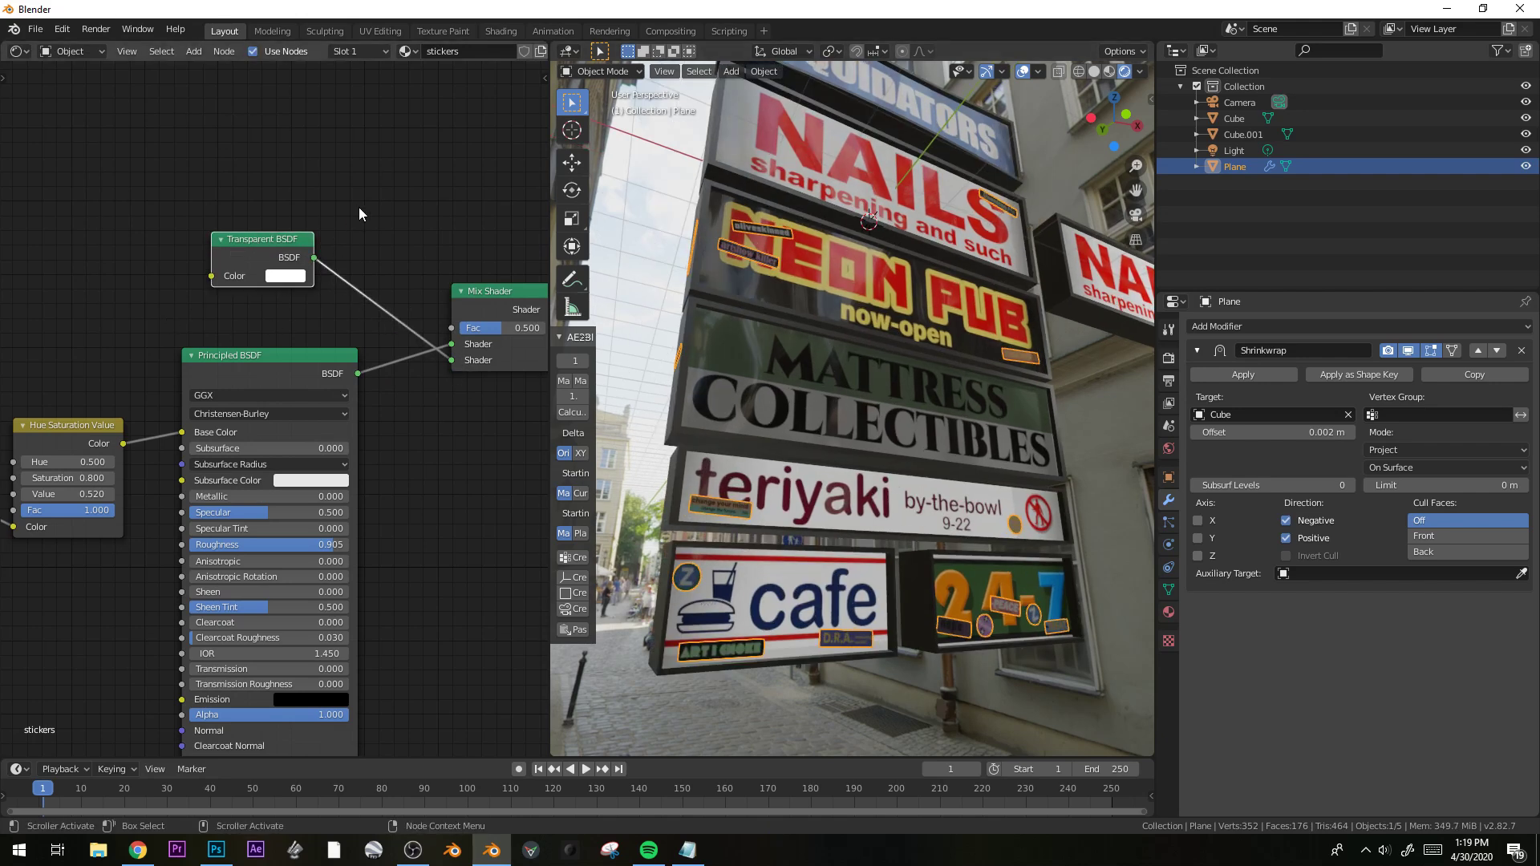
# Add a Musgrave Texture node and connect its Fac output to the Mix Shader's Fac input, arranging the nodes around it.
pyautogui.hotkey('shift', 'a')
pyautogui.moveTo(310, 264)
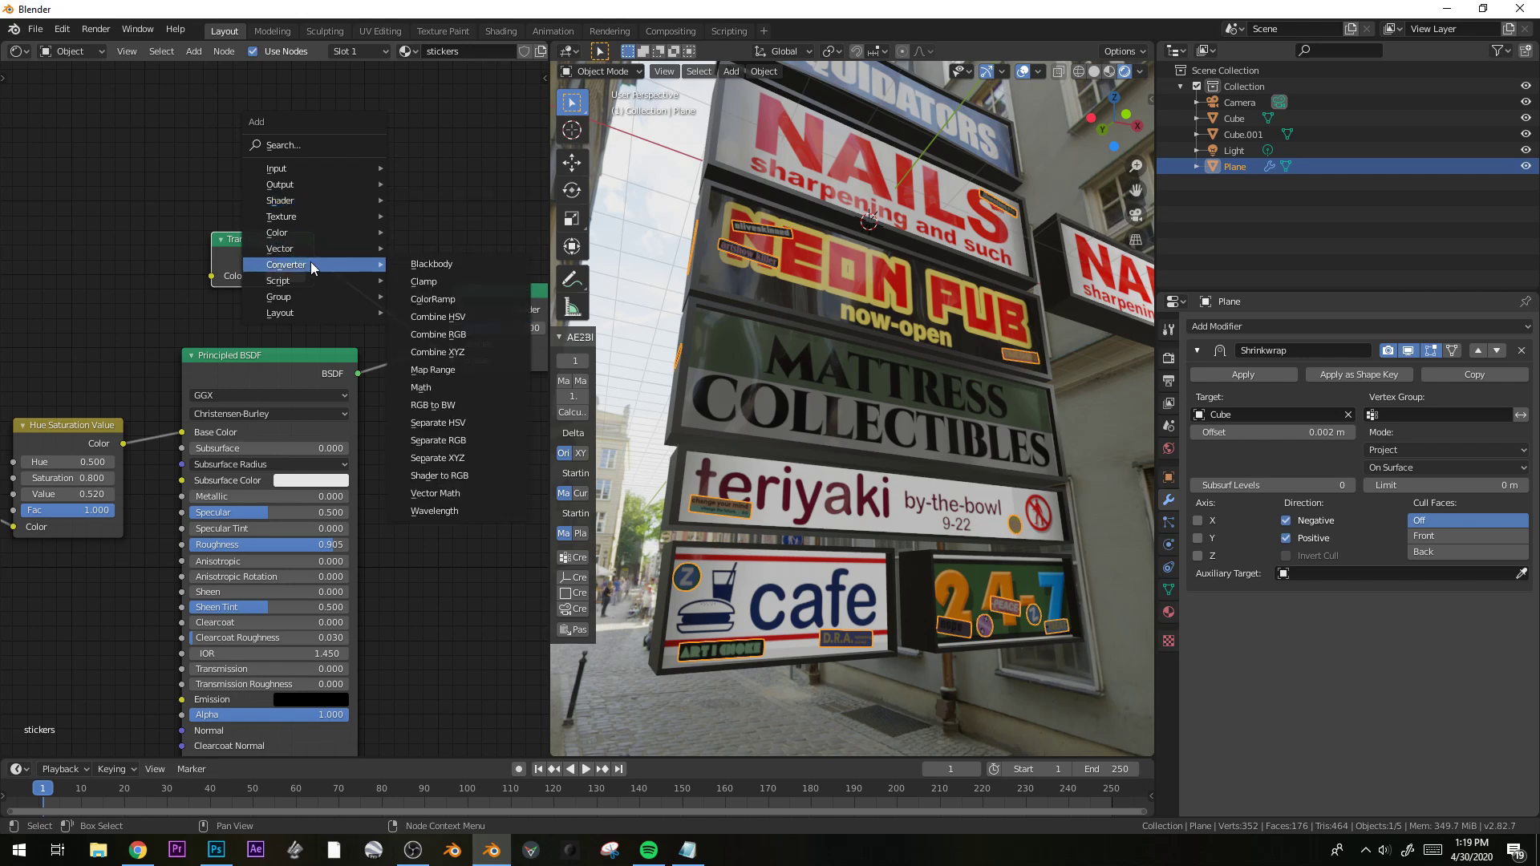
pyautogui.moveTo(307, 215)
pyautogui.click(433, 367)
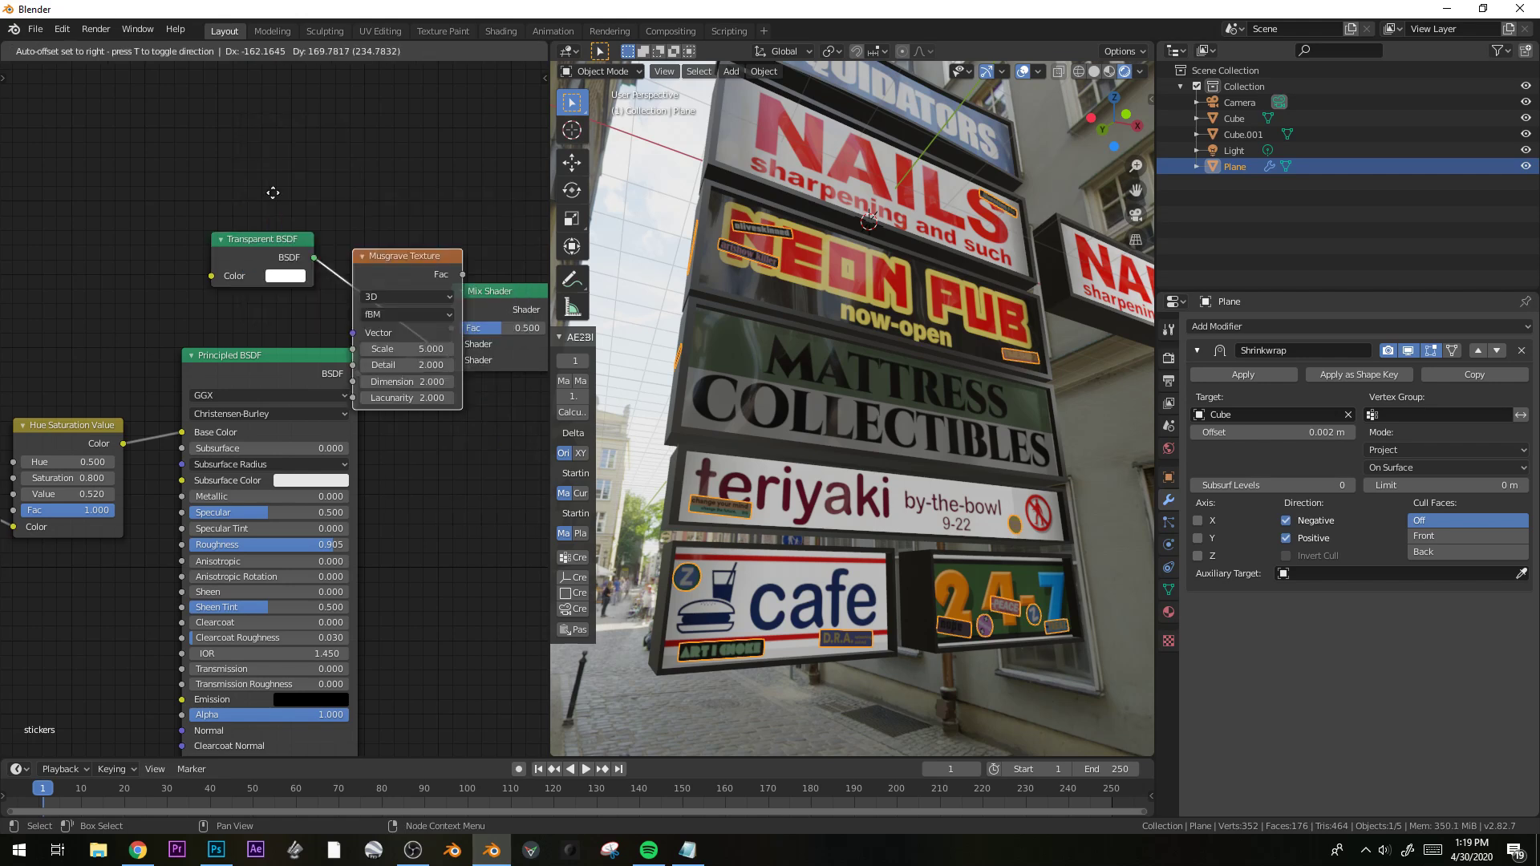
pyautogui.click(206, 128)
pyautogui.moveTo(455, 306); pyautogui.dragTo(451, 328)
pyautogui.moveTo(257, 239); pyautogui.dragTo(249, 280)
# Set the stickers material's Blend Mode to Alpha Blend.
pyautogui.scroll(1, 799, 409)
pyautogui.scroll(1, 799, 409)
pyautogui.keyDown('shift'); pyautogui.moveTo(799, 409); pyautogui.dragTo(875, 285, button='middle'); pyautogui.keyUp('shift')
pyautogui.scroll(-1, 429, 217)
pyautogui.moveTo(430, 216); pyautogui.dragTo(324, 228, button='middle')
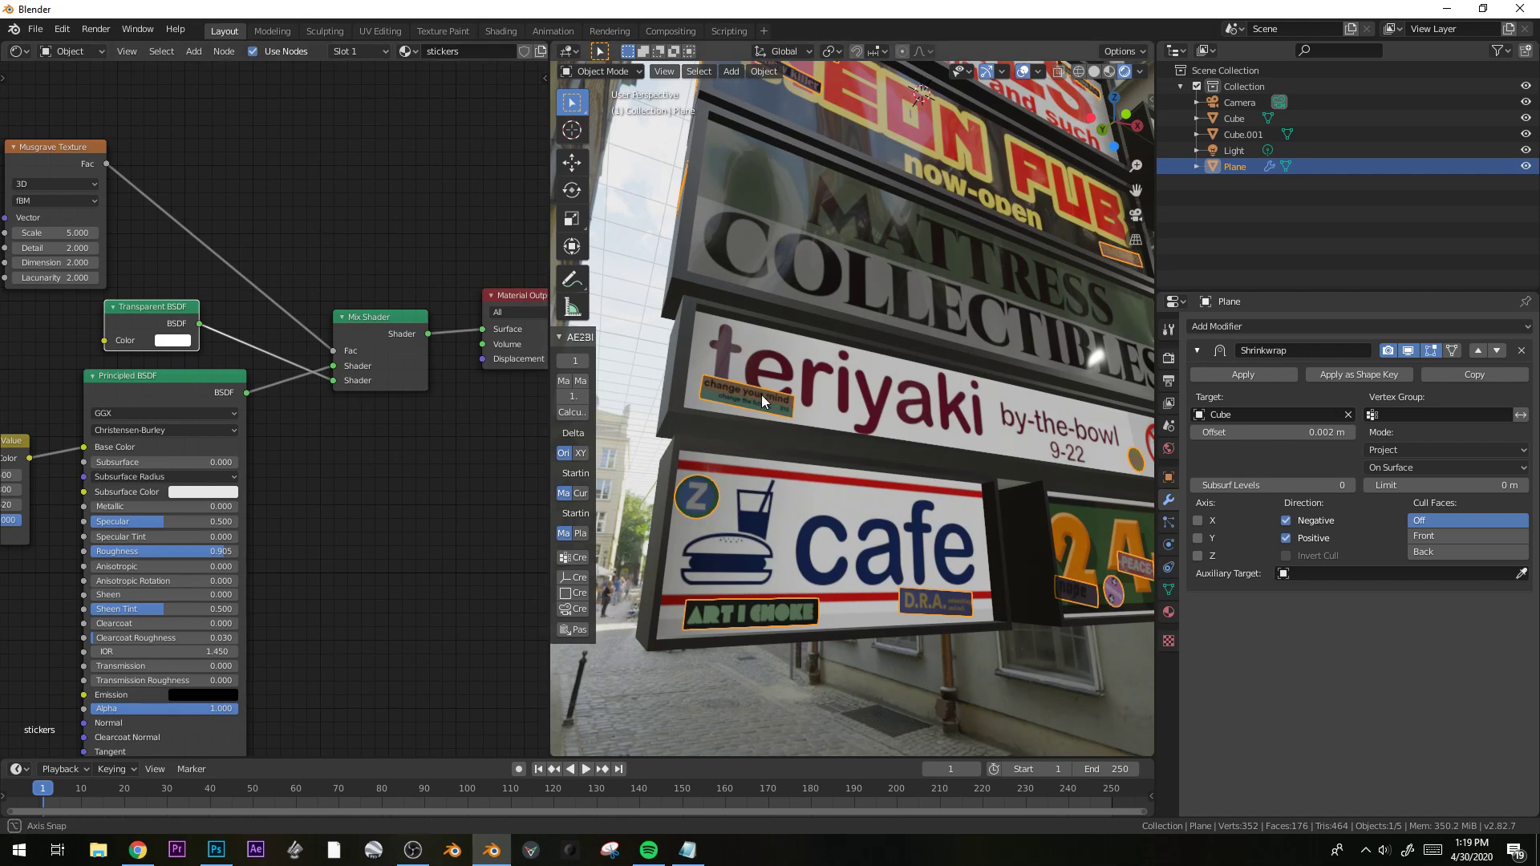
pyautogui.moveTo(762, 394); pyautogui.dragTo(747, 398, button='middle')
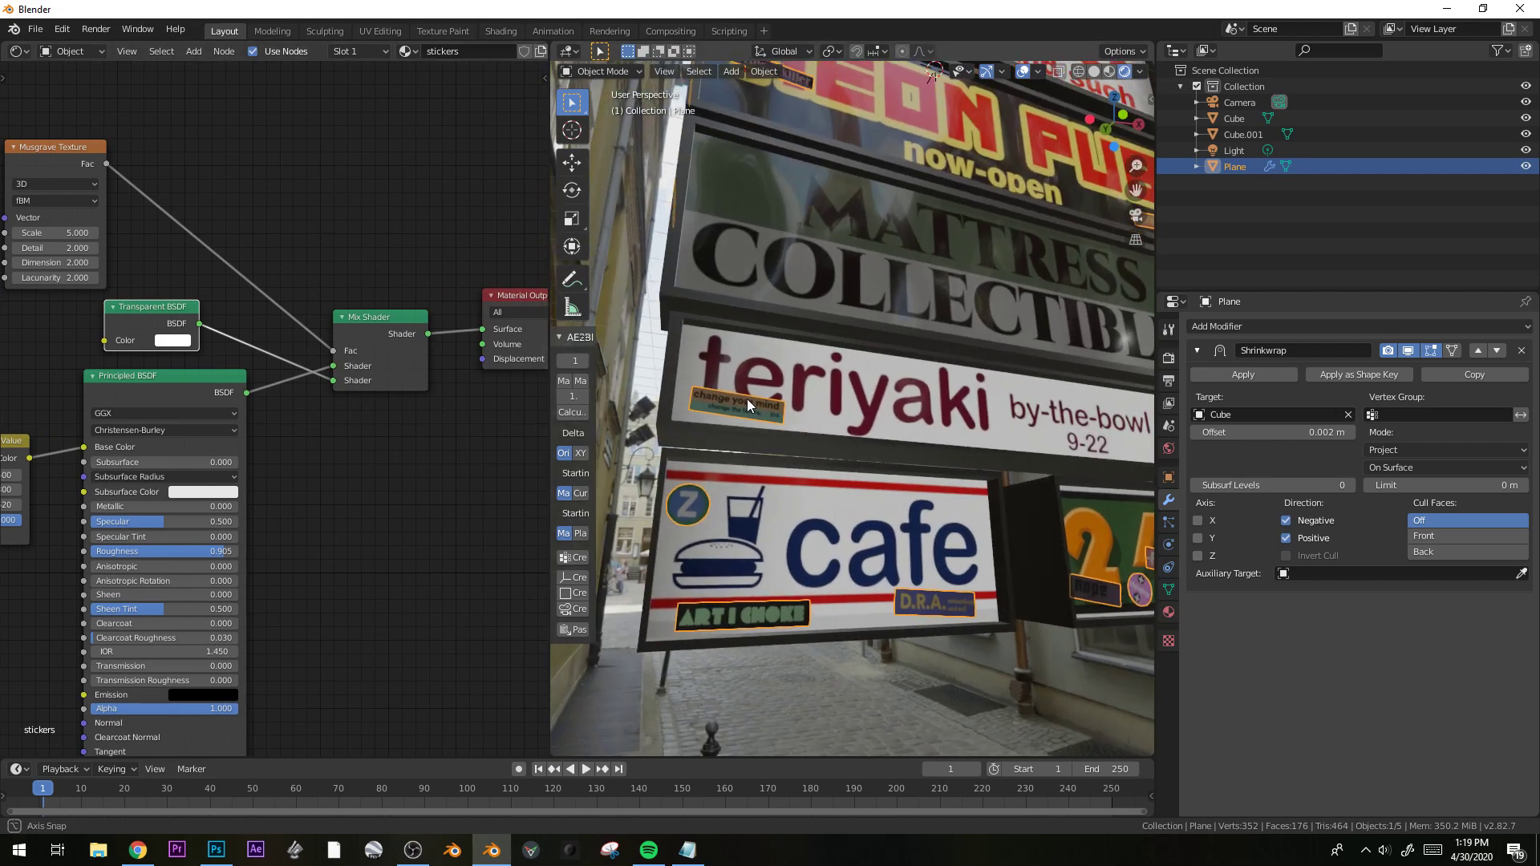
pyautogui.click(1168, 612)
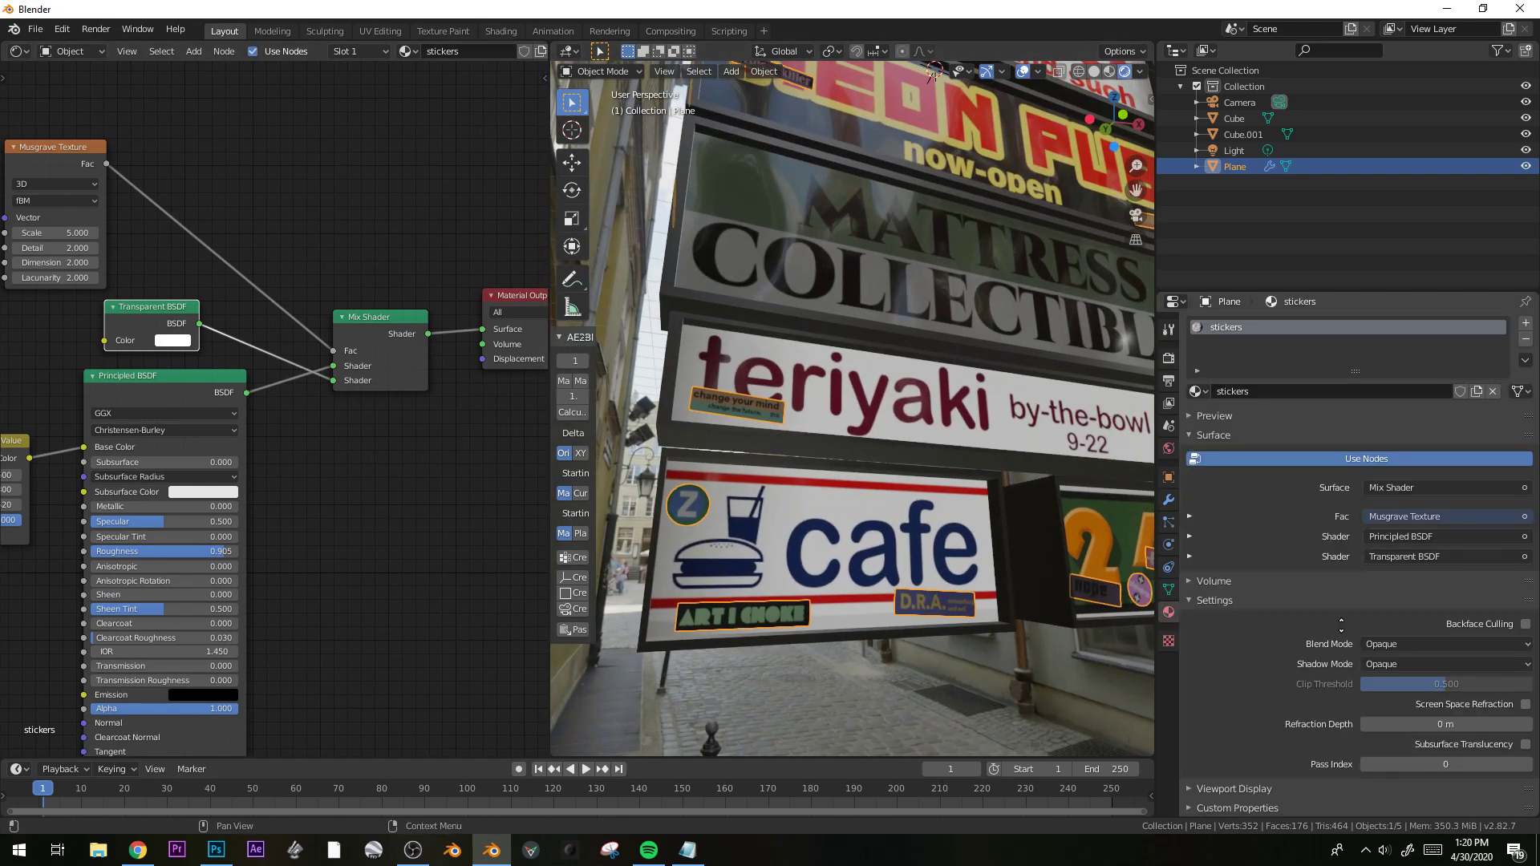
pyautogui.click(1436, 648)
pyautogui.click(1434, 710)
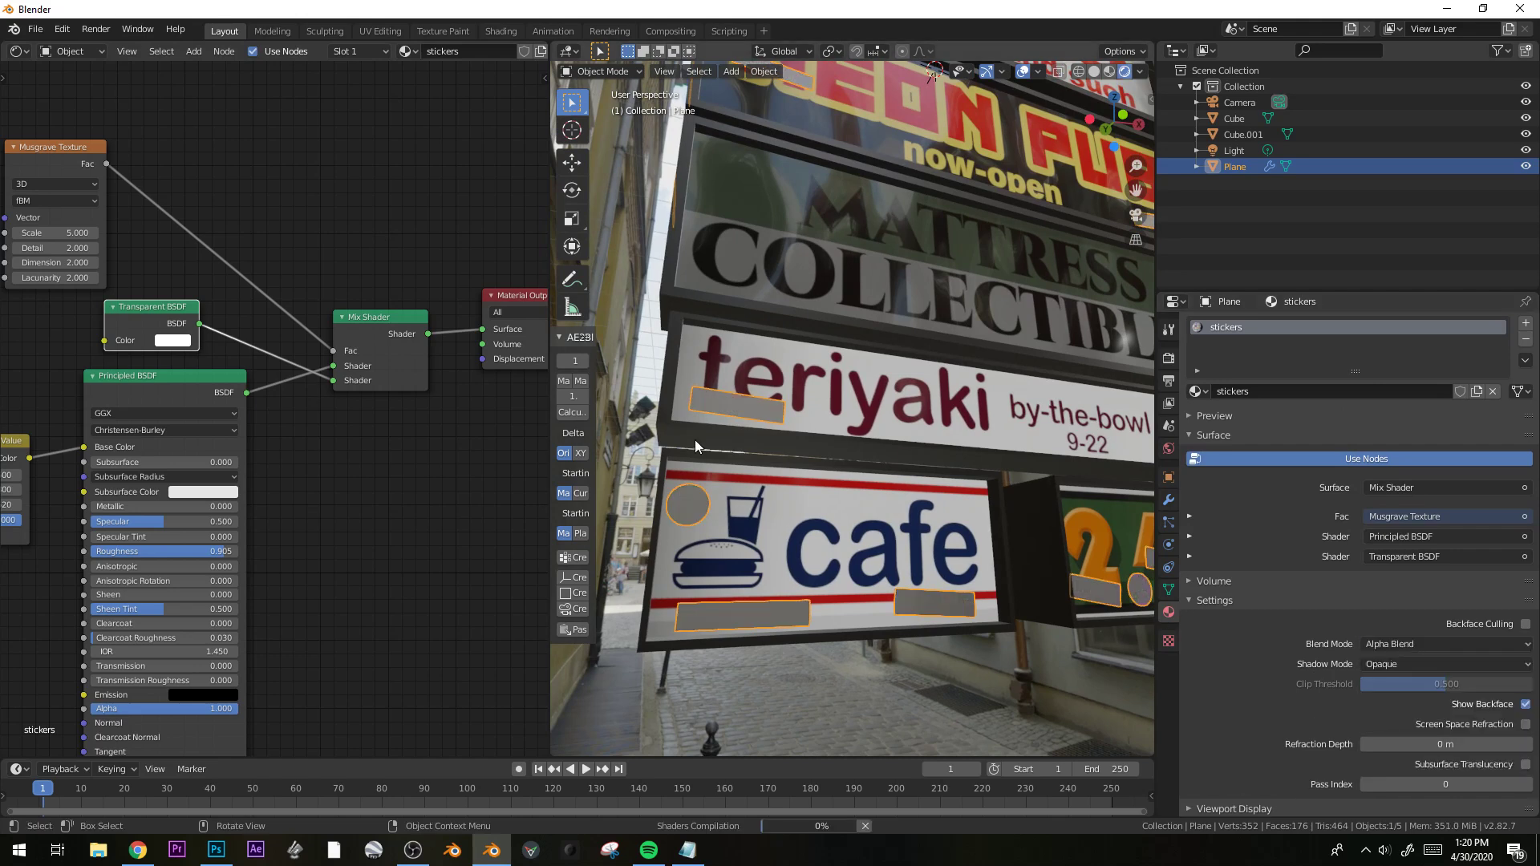
# Insert a ColorRamp between the Musgrave Texture and Mix Shader Fac, moving its white stop to position 0.259.
pyautogui.moveTo(797, 448); pyautogui.dragTo(779, 434, button='middle')
pyautogui.hotkey('shift', 'a')
pyautogui.moveTo(210, 232)
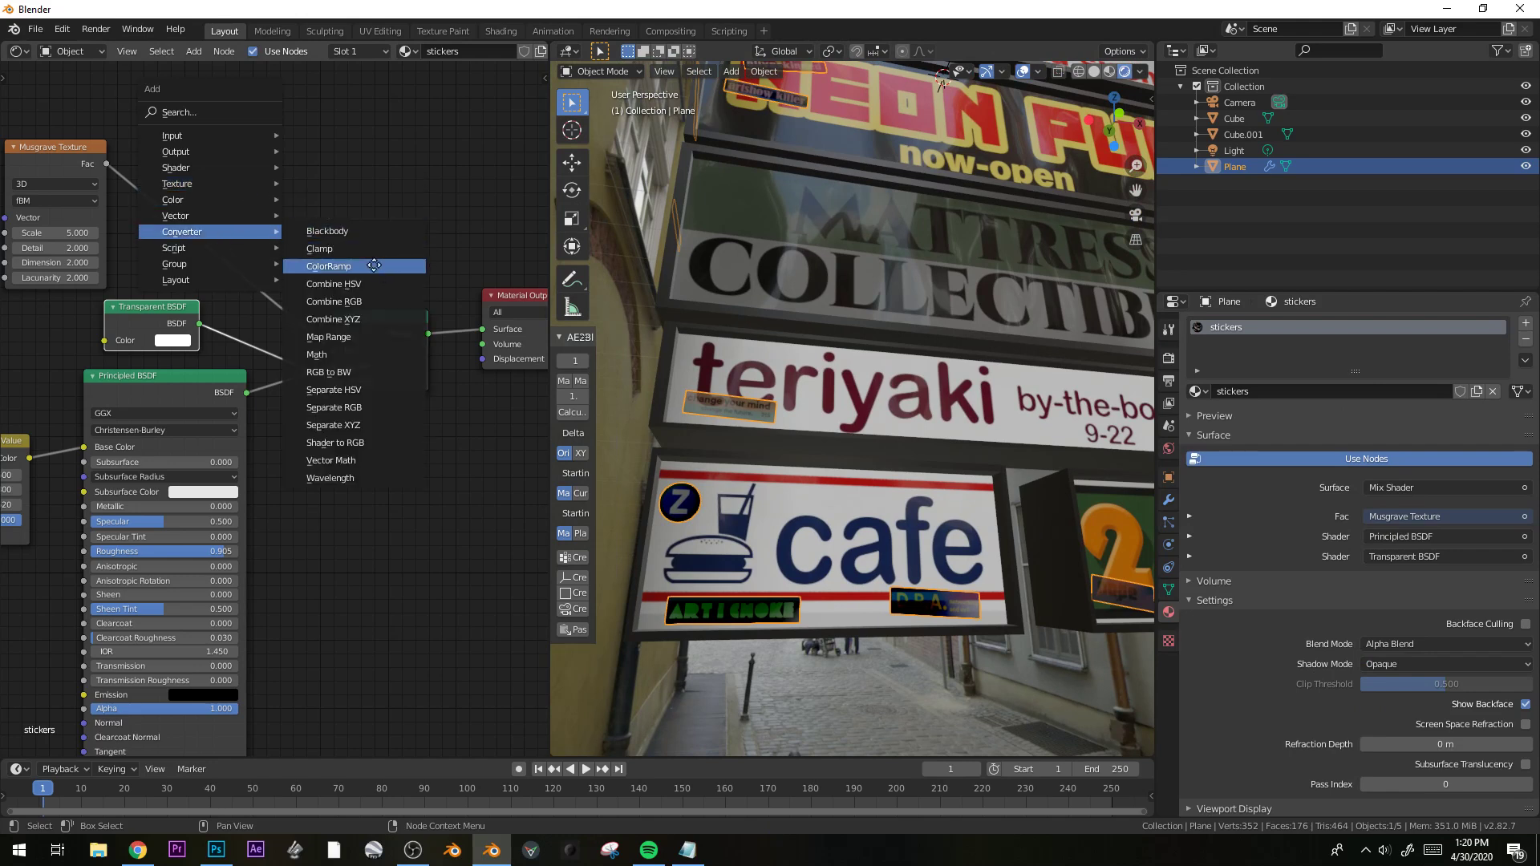
pyautogui.click(378, 268)
pyautogui.click(181, 132)
pyautogui.moveTo(265, 209)
pyautogui.mouseDown()
pyautogui.moveTo(282, 215)
pyautogui.moveTo(260, 224)
pyautogui.mouseUp()
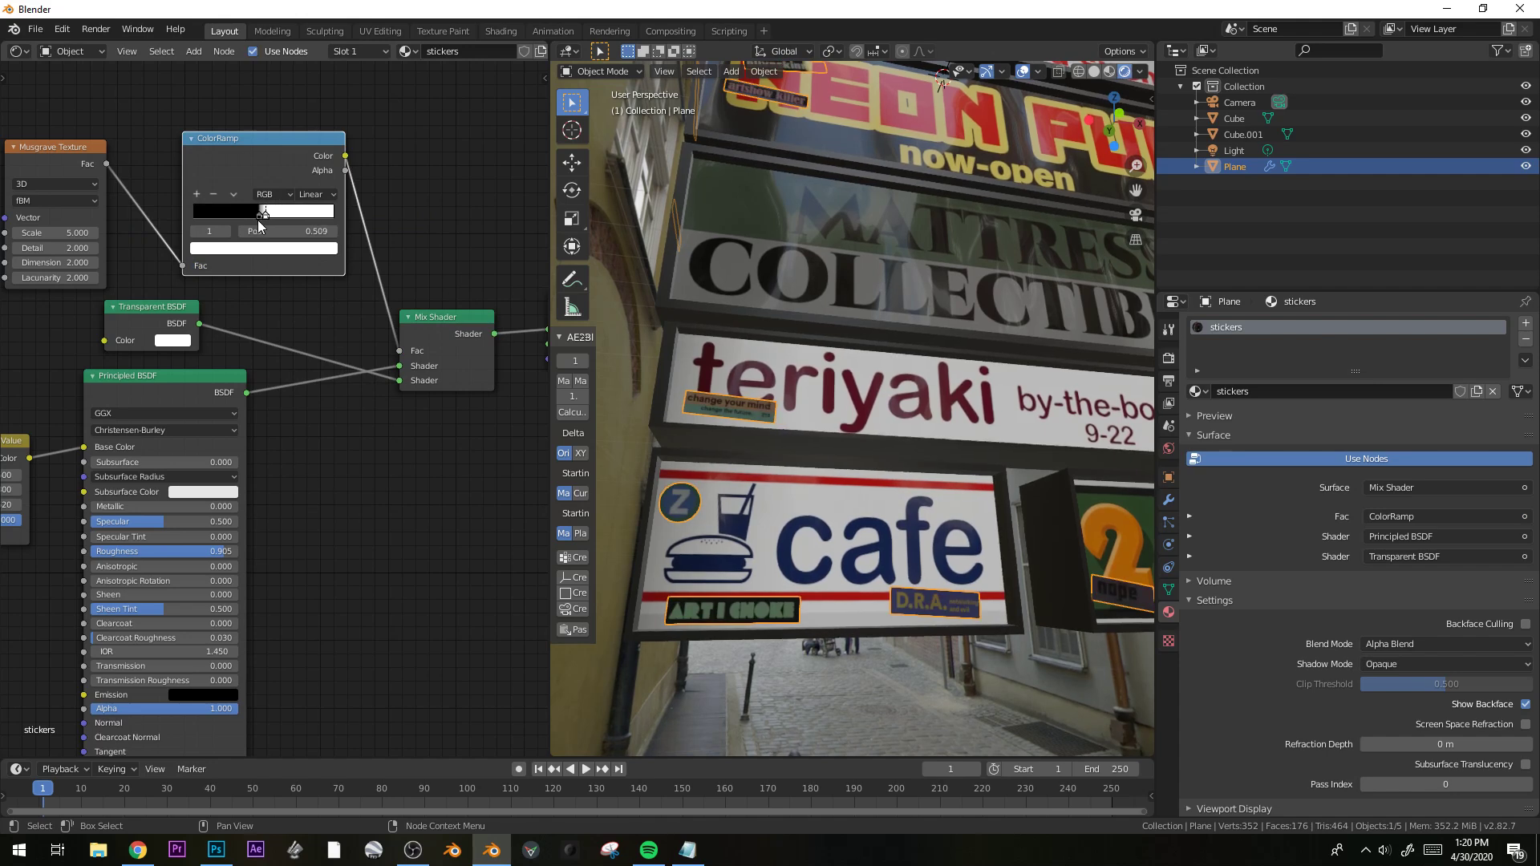
pyautogui.moveTo(266, 217); pyautogui.dragTo(231, 222)
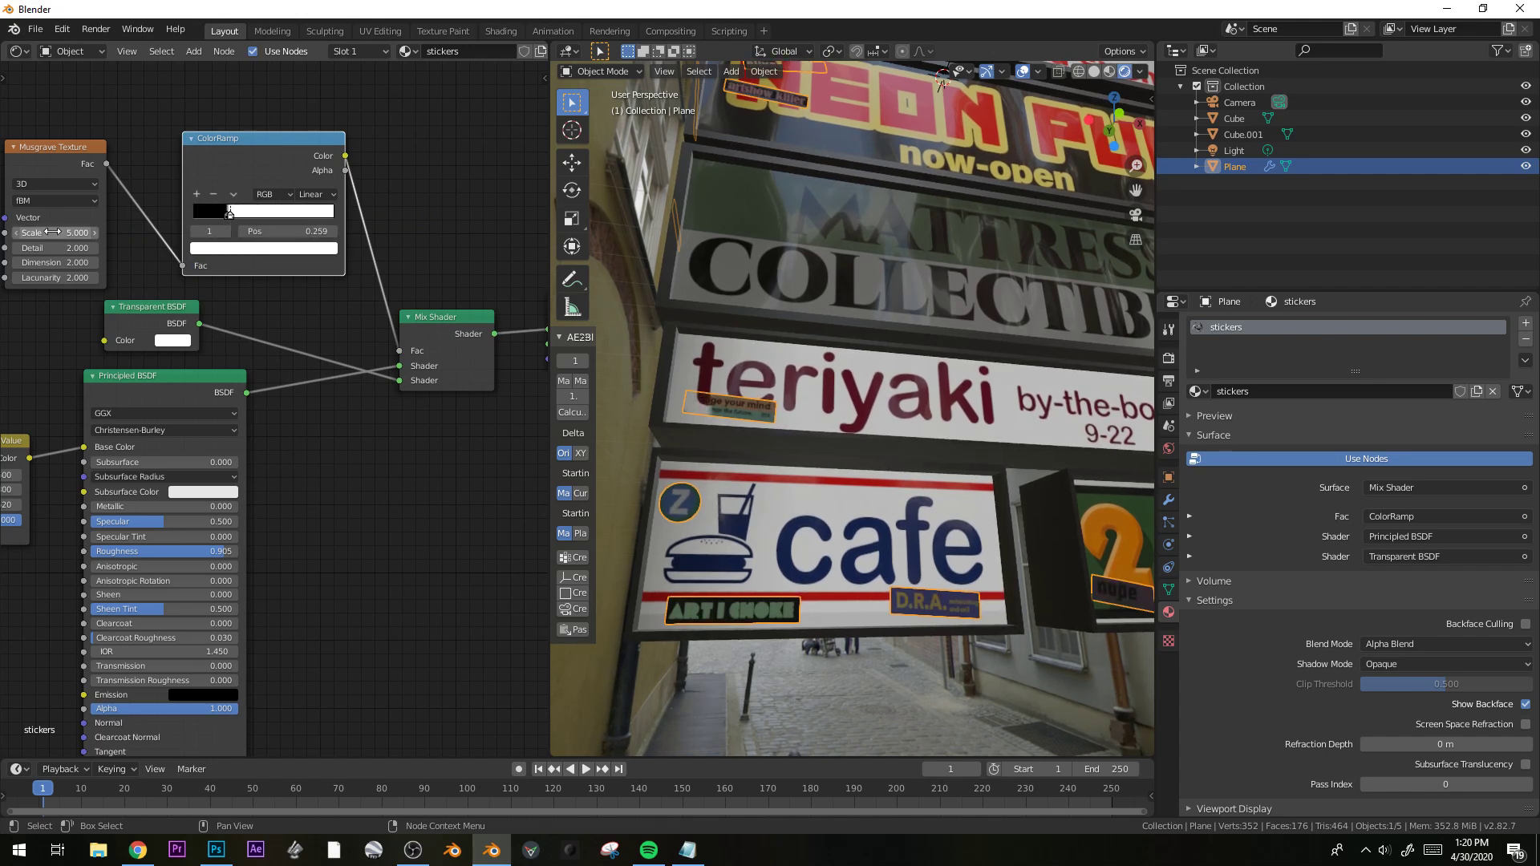
# Set the Musgrave Texture's Scale to 42.800 and the ColorRamp's white stop position to 0.386.
pyautogui.moveTo(52, 232); pyautogui.dragTo(112, 232)
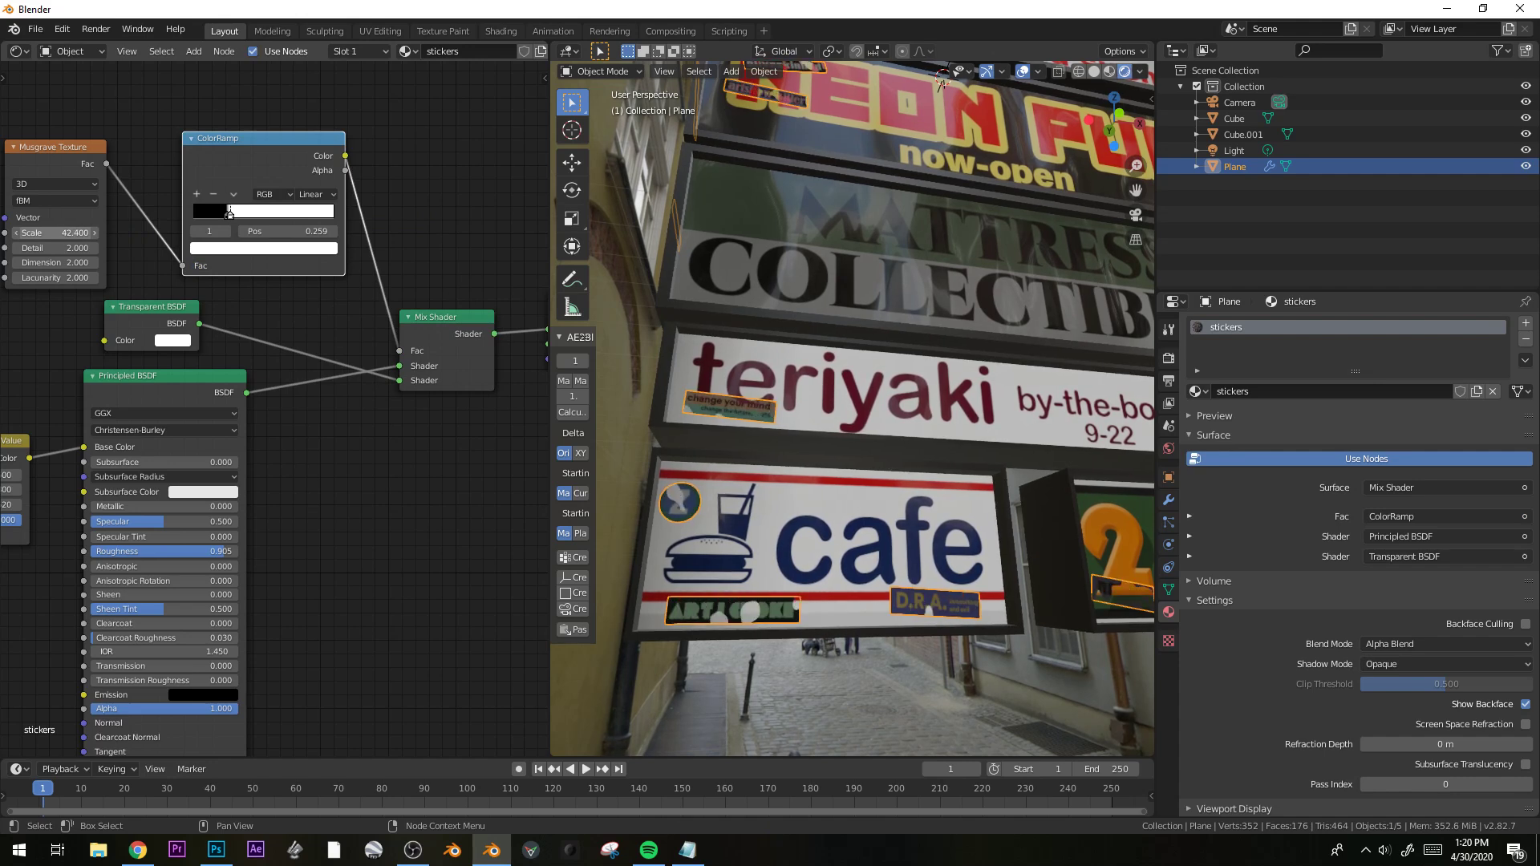
pyautogui.moveTo(112, 232); pyautogui.dragTo(117, 232)
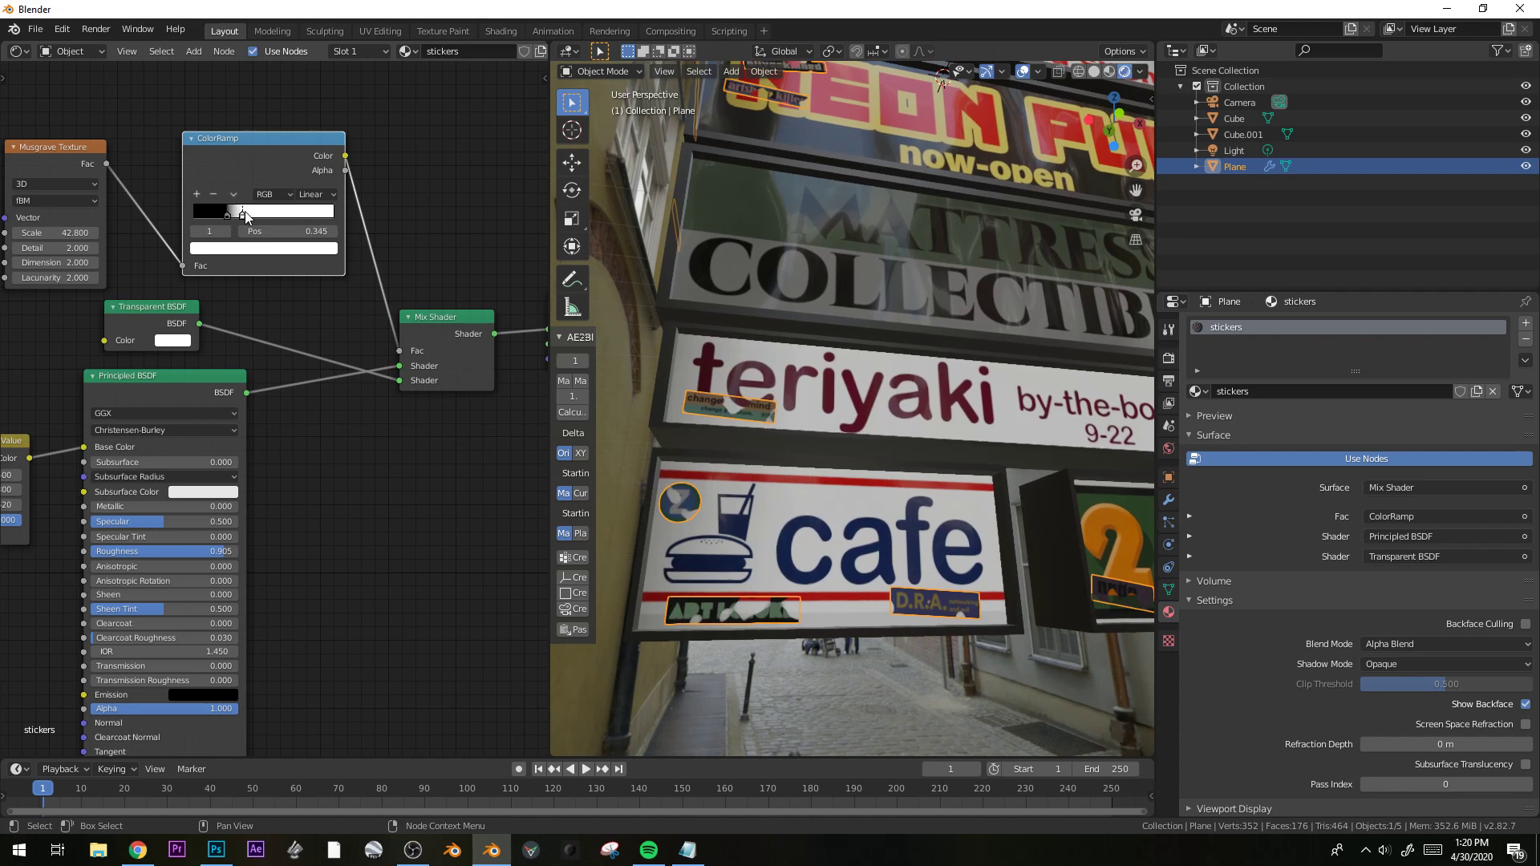
pyautogui.moveTo(254, 217); pyautogui.dragTo(252, 219)
# Make room beside the Musgrave Texture, insert a Bright/Contrast node before the ColorRamp and set its Bright to 0.020.
pyautogui.moveTo(268, 316); pyautogui.dragTo(435, 380, button='middle')
pyautogui.click(221, 231)
pyautogui.press('g')
pyautogui.click(168, 178)
pyautogui.hotkey('shift', 'a')
pyautogui.moveTo(203, 210)
pyautogui.click(325, 204)
pyautogui.click(181, 206)
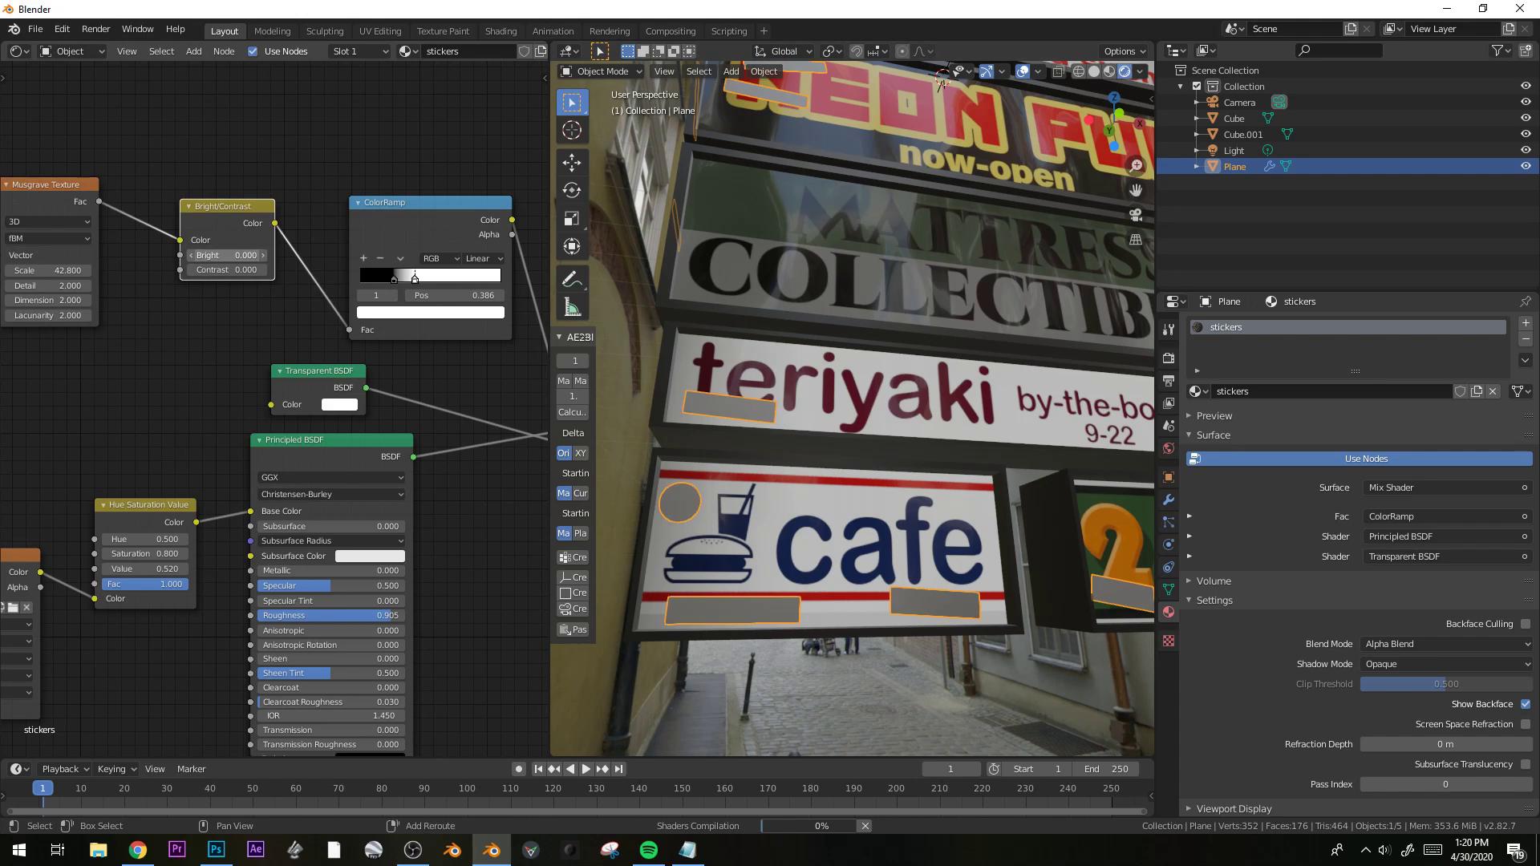
pyautogui.moveTo(190, 255); pyautogui.dragTo(251, 255)
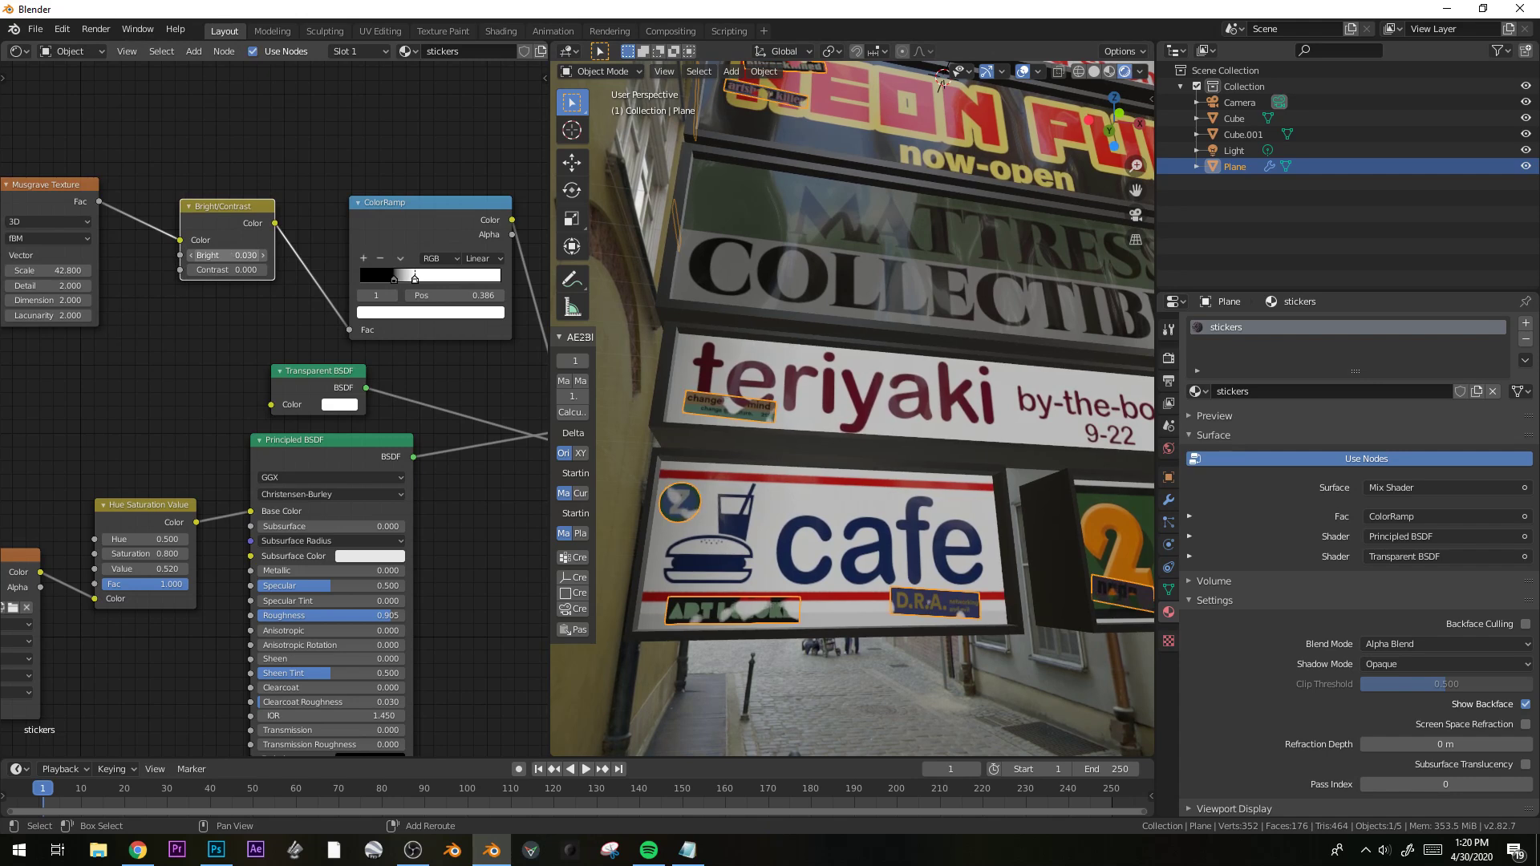
# Deselect the stickers, then set the Musgrave Texture's Scale to 51.400 and the Bright/Contrast node's Bright to -0.090.
pyautogui.moveTo(808, 546); pyautogui.dragTo(847, 556, button='middle')
pyautogui.hotkey('alt', 'a')
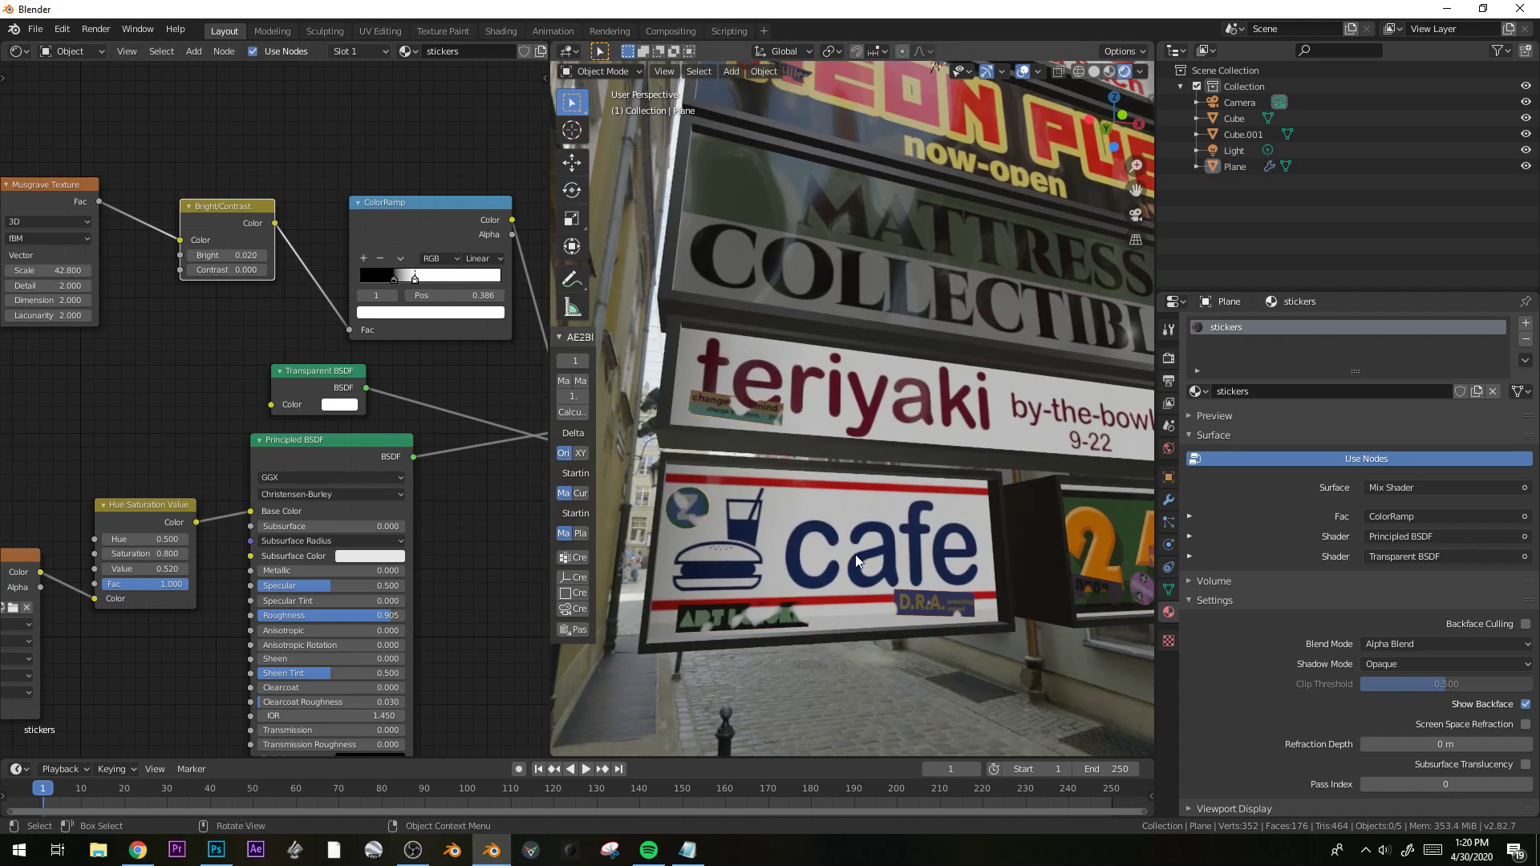
pyautogui.scroll(-3, 855, 549)
pyautogui.scroll(2, 839, 446)
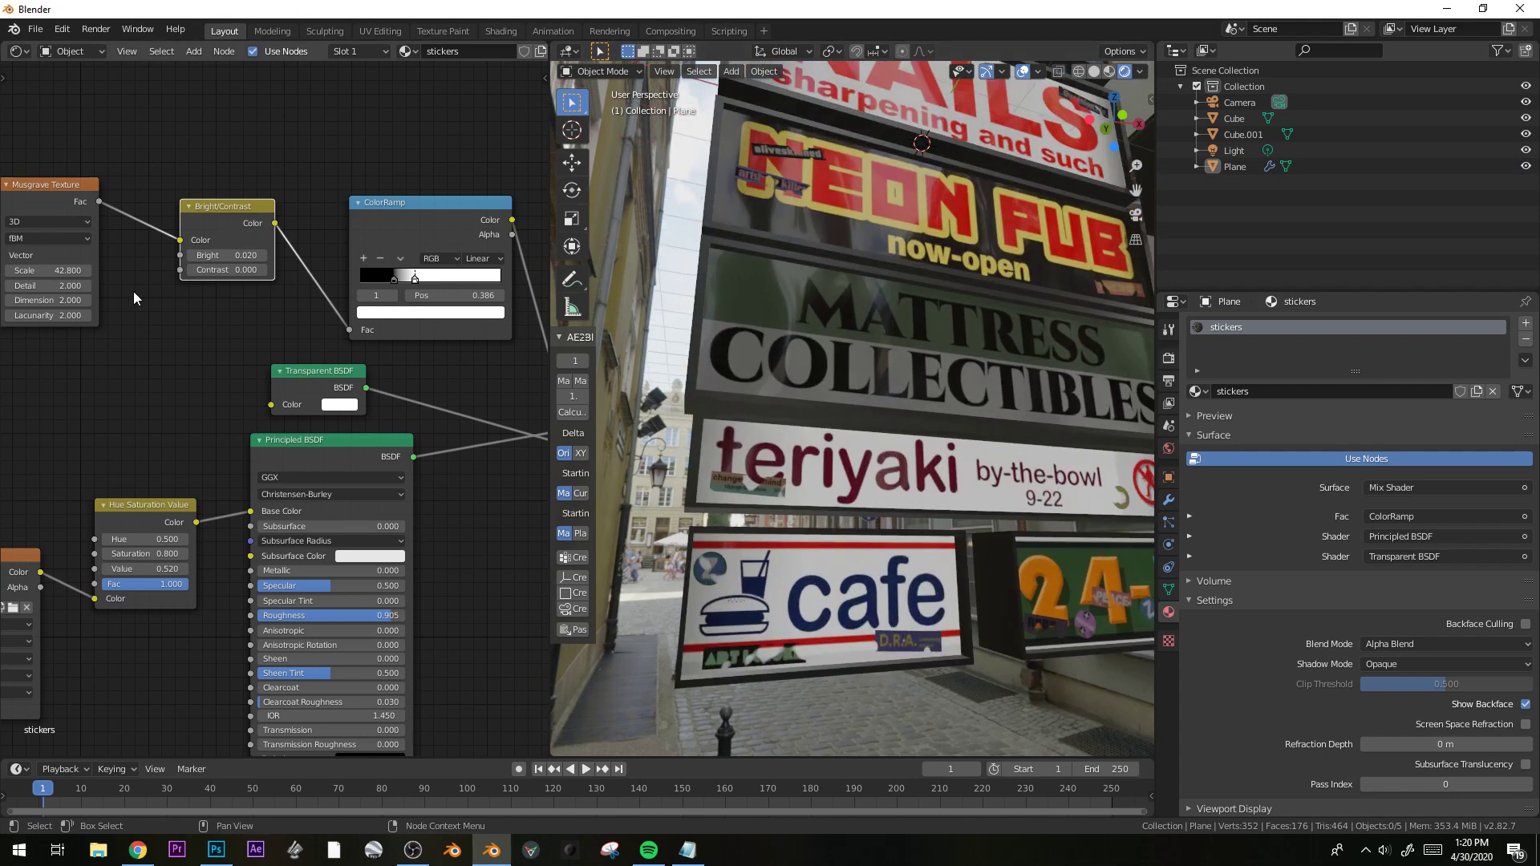
pyautogui.moveTo(61, 269); pyautogui.dragTo(79, 269)
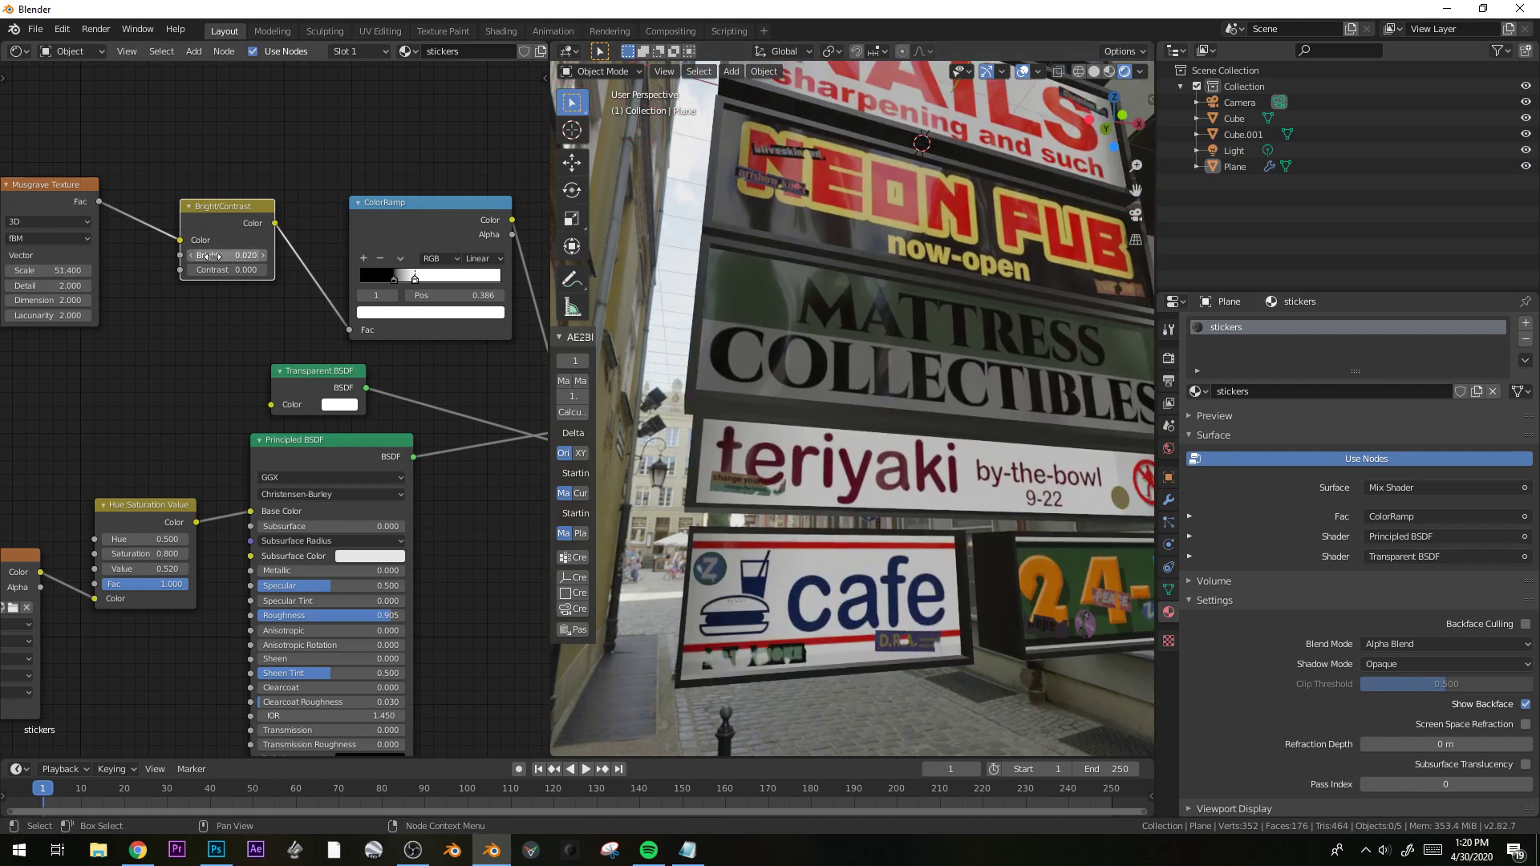
pyautogui.moveTo(219, 255); pyautogui.dragTo(251, 255)
pyautogui.moveTo(227, 255); pyautogui.dragTo(217, 255)
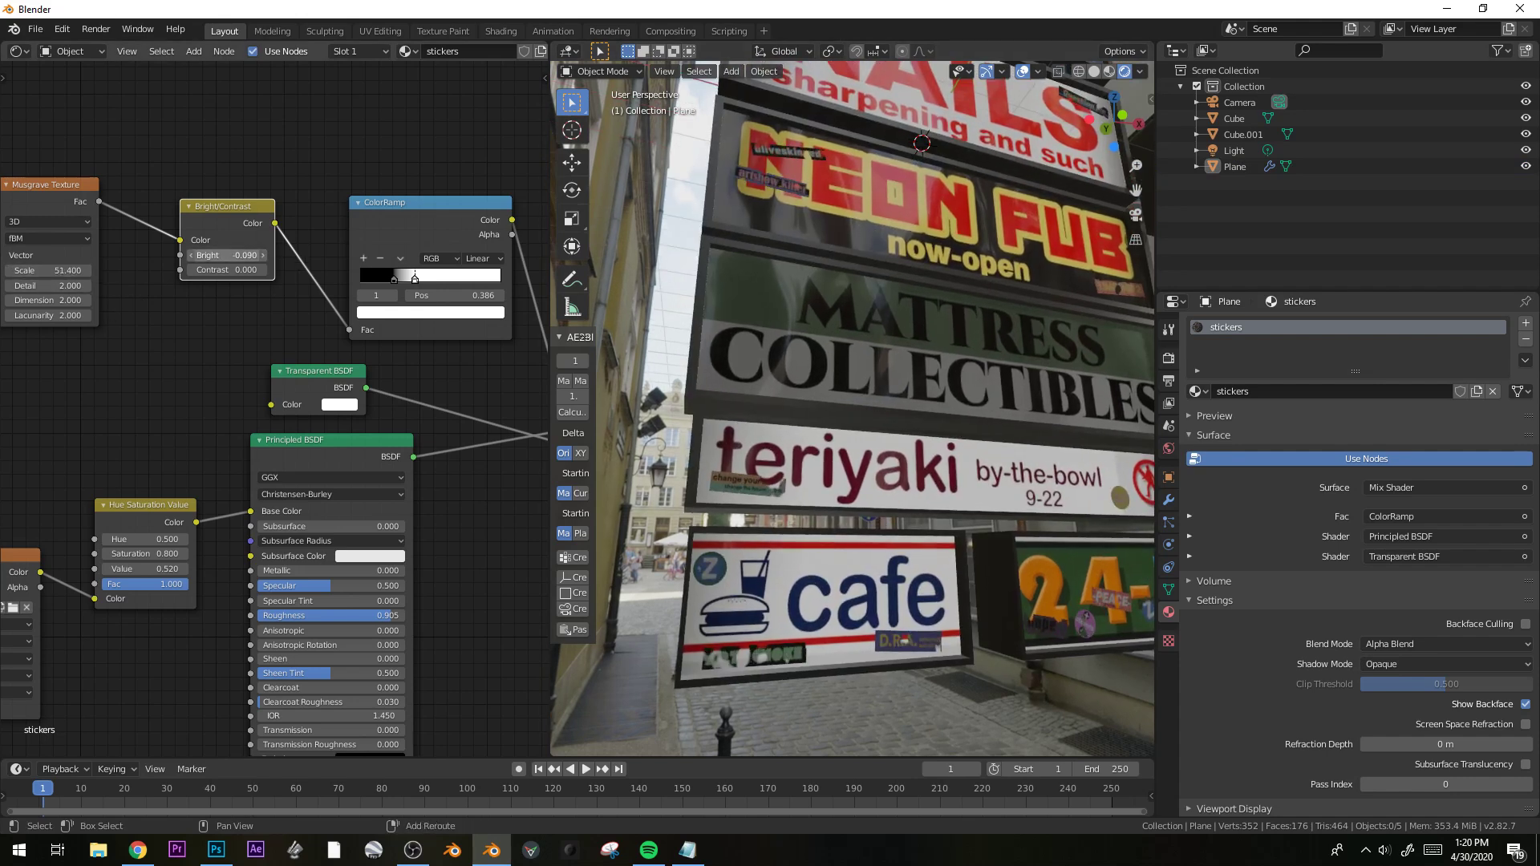
pyautogui.scroll(-8, 922, 464)
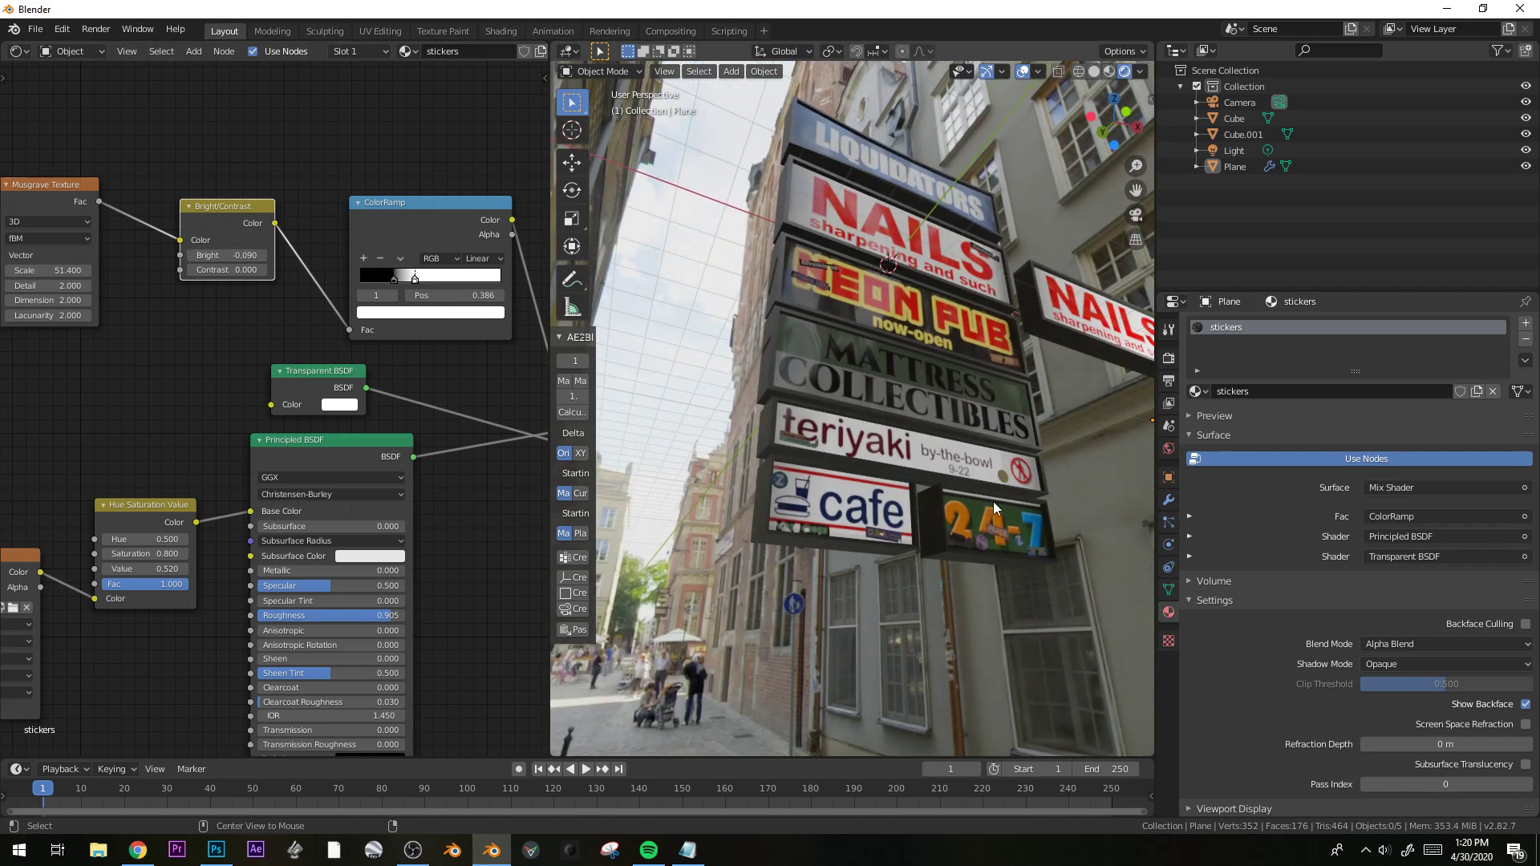
# Add a cylinder in top view, scale it down to a thin pole and place it inside the signs' left half.
pyautogui.moveTo(916, 416); pyautogui.dragTo(830, 537, button='middle')
pyautogui.click(930, 537)
pyautogui.press('KP_5')
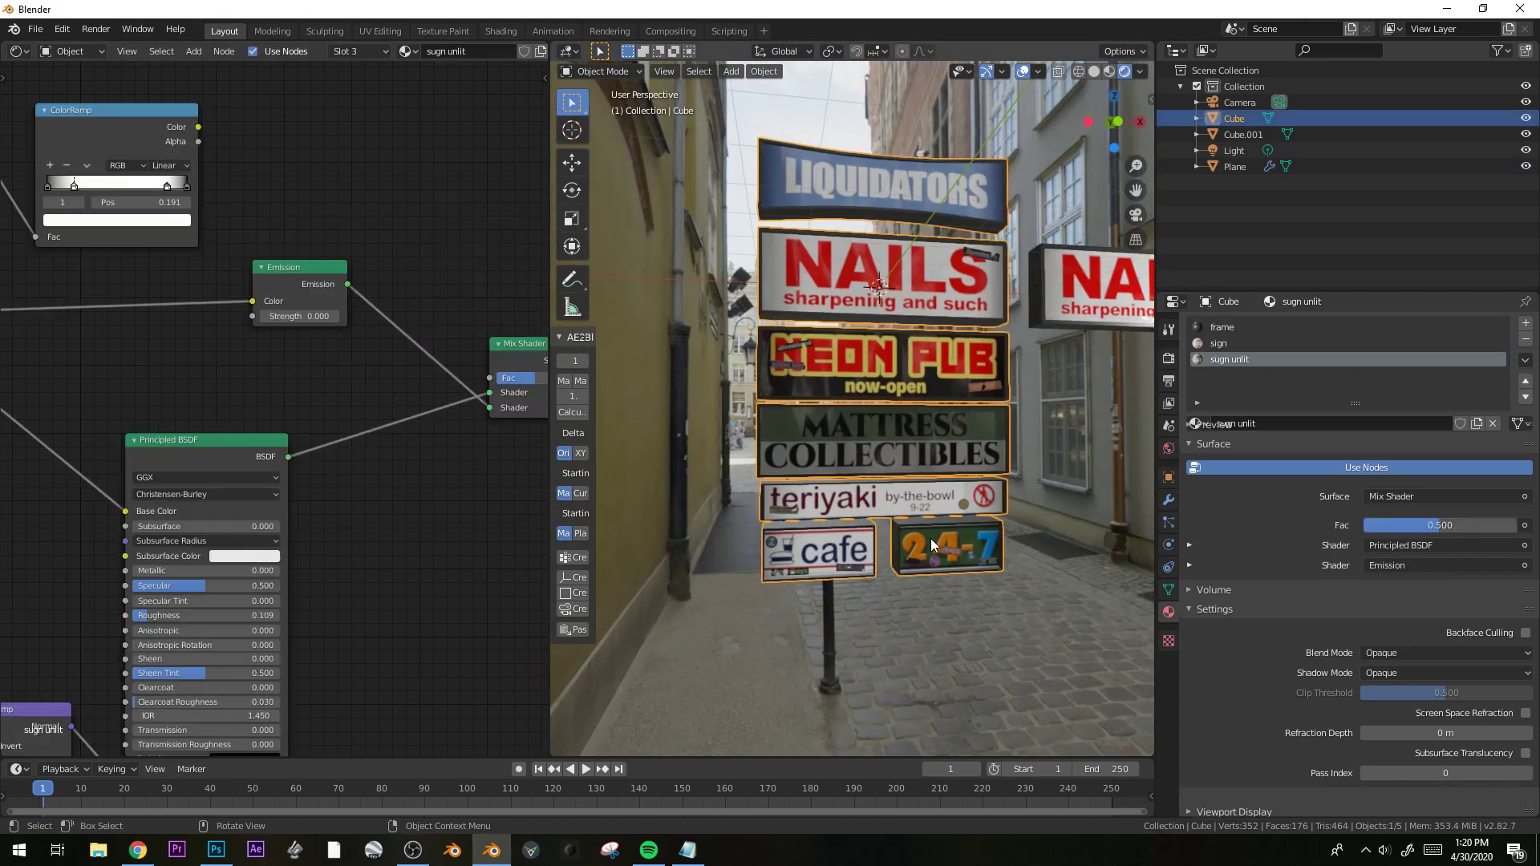
pyautogui.press('KP_7')
pyautogui.hotkey('shift', 'a')
pyautogui.moveTo(915, 507)
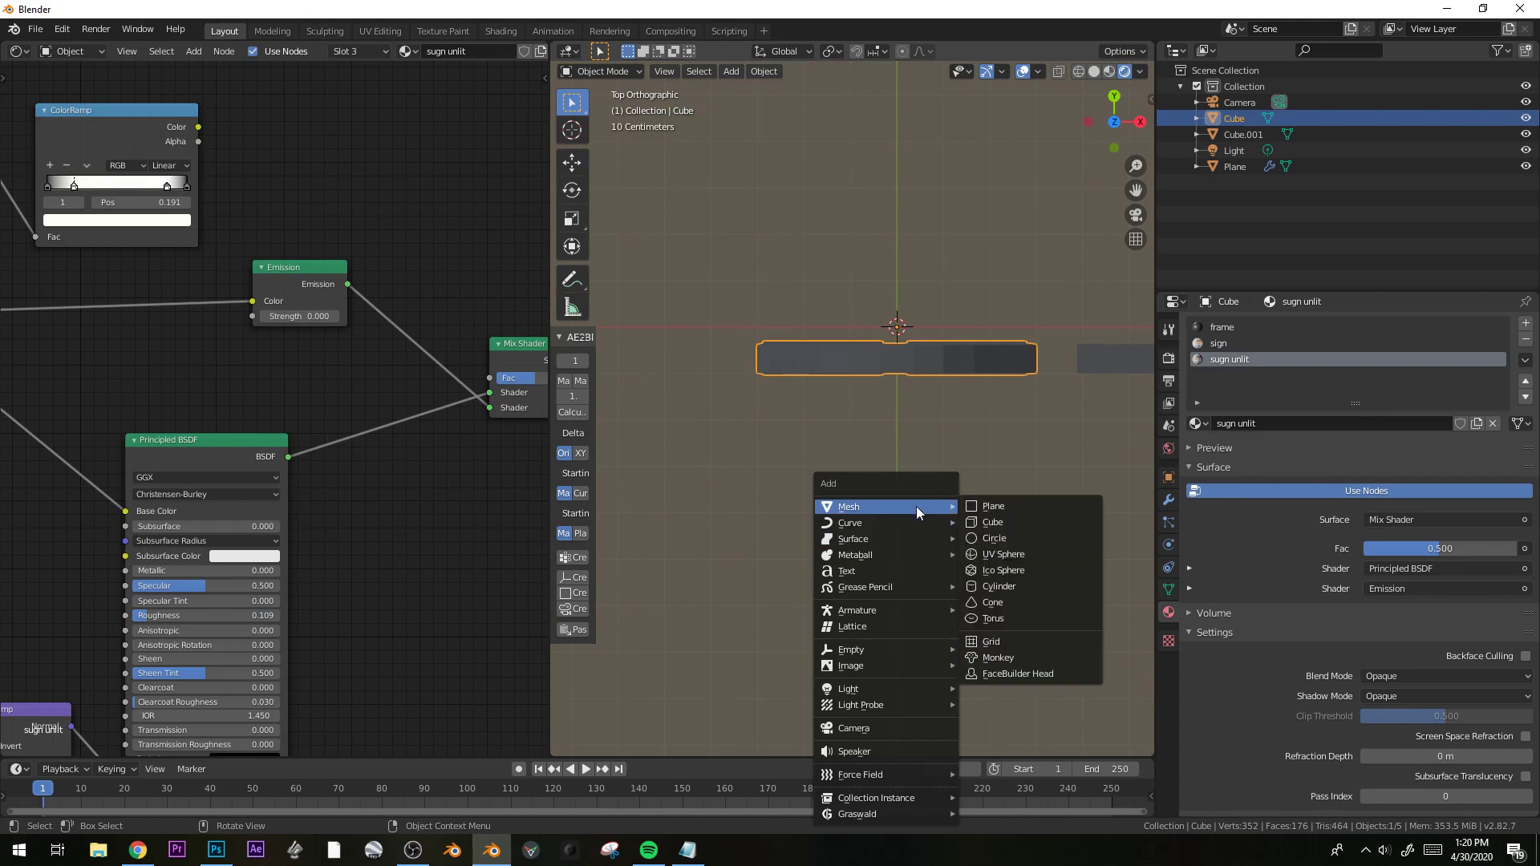
pyautogui.click(1044, 586)
pyautogui.press('s')
pyautogui.click(930, 334)
pyautogui.press('g')
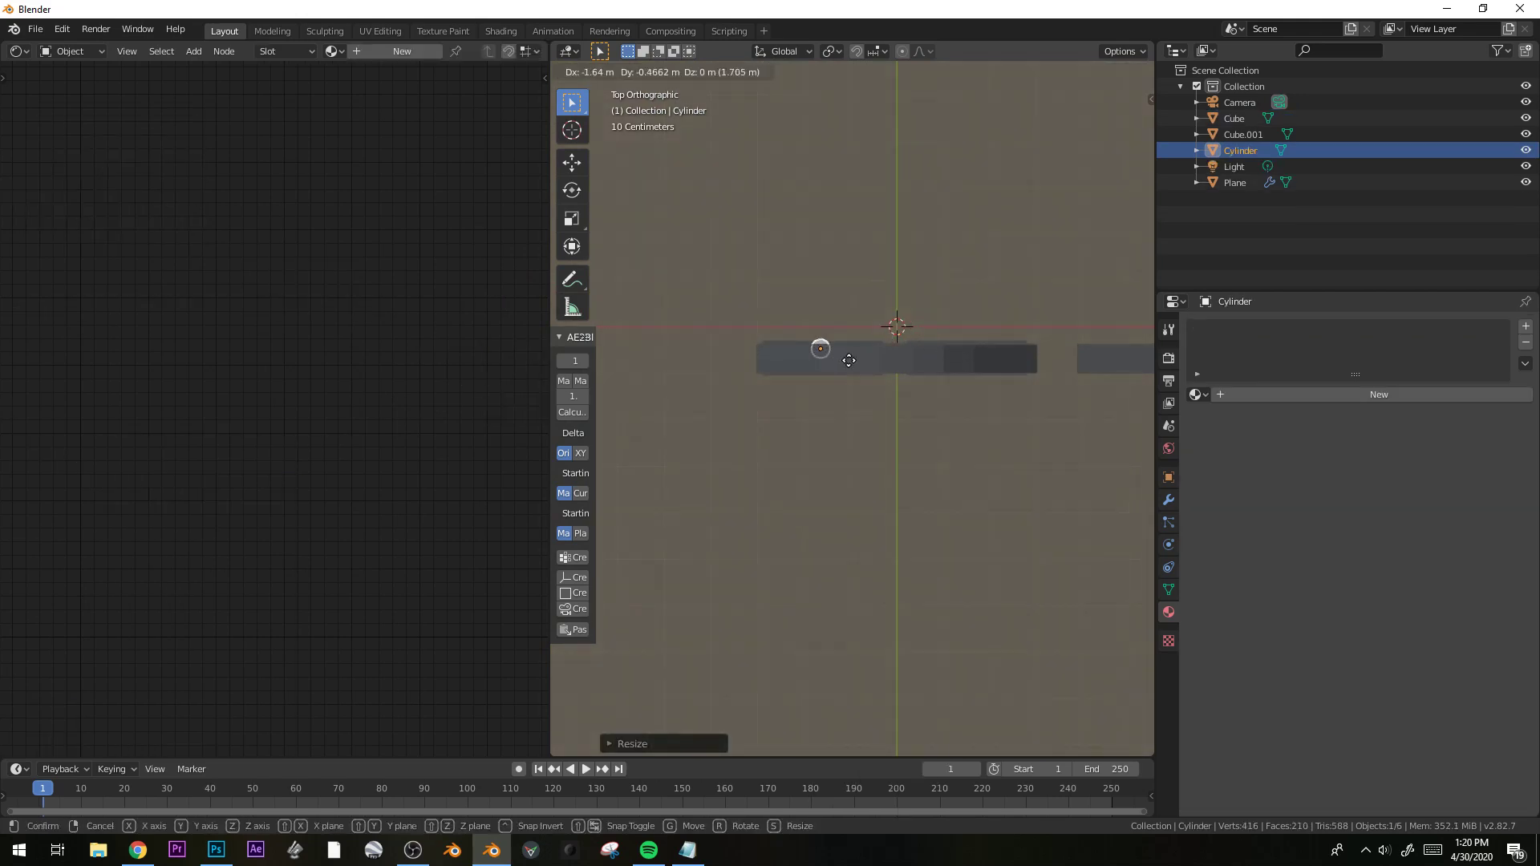
pyautogui.click(840, 363)
# Stretch the cylinder's mesh along Z in front view and shift it vertically so the pole runs through all stacked signs.
pyautogui.press('KP_1')
pyautogui.press('Tab')
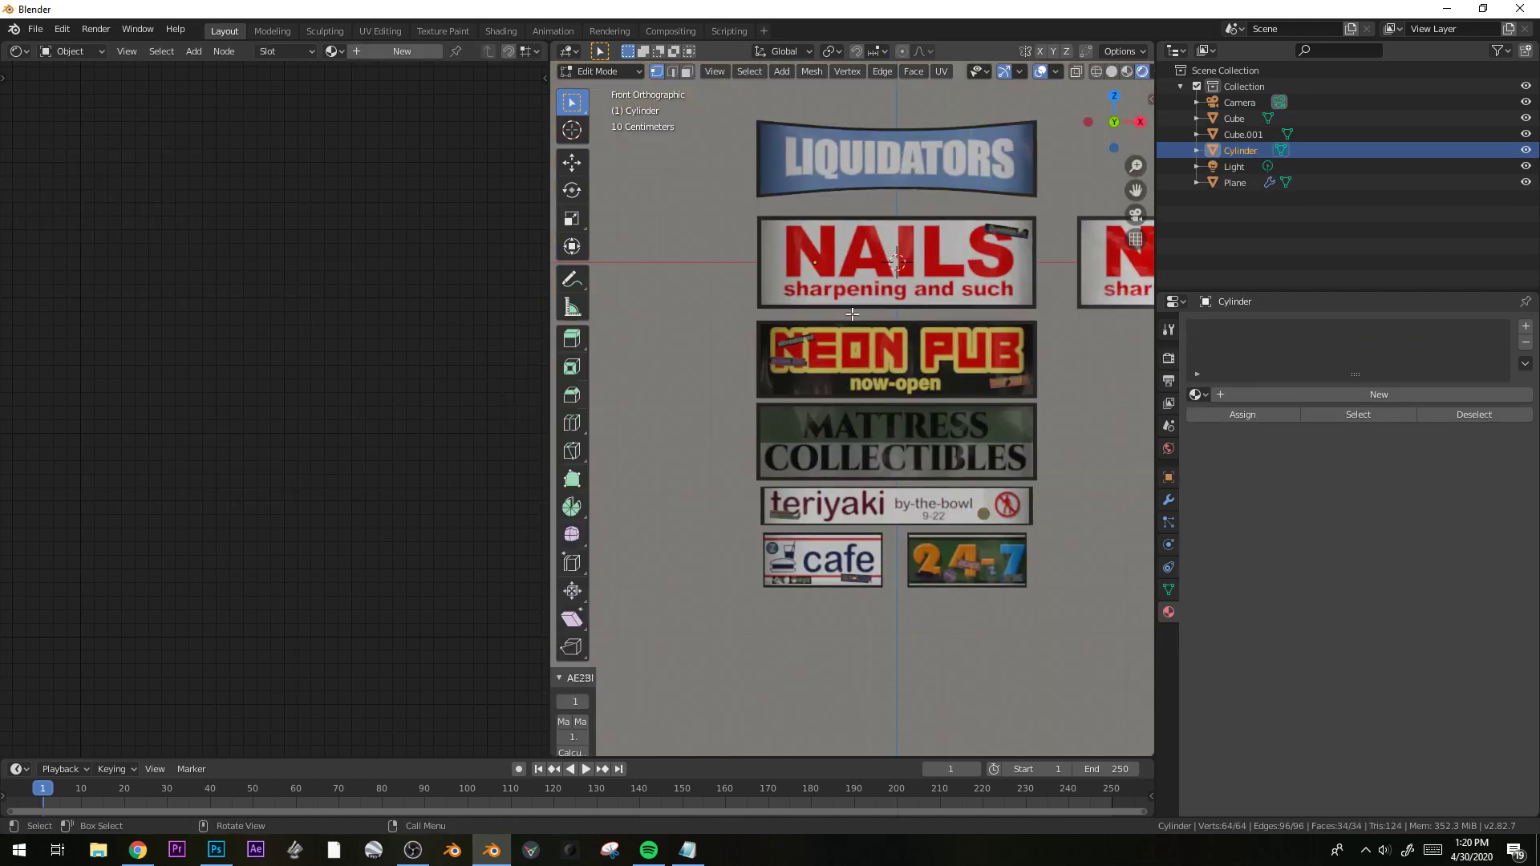
pyautogui.press('s')
pyautogui.press('z')
pyautogui.click(562, 337)
pyautogui.press('g')
pyautogui.press('z')
pyautogui.click(550, 421)
pyautogui.press('s')
pyautogui.press('z')
pyautogui.click(981, 270)
# Duplicate the pole mesh along X to the signs' right half and leave mesh editing.
pyautogui.moveTo(982, 270); pyautogui.dragTo(1023, 320, button='middle')
pyautogui.hotkey('shift', 'd')
pyautogui.press('x')
pyautogui.click(1034, 323)
pyautogui.press('Tab')
# Give the poles a new material with a dark grey Base Color, then deselect them and view the finished sign stack.
pyautogui.click(1275, 394)
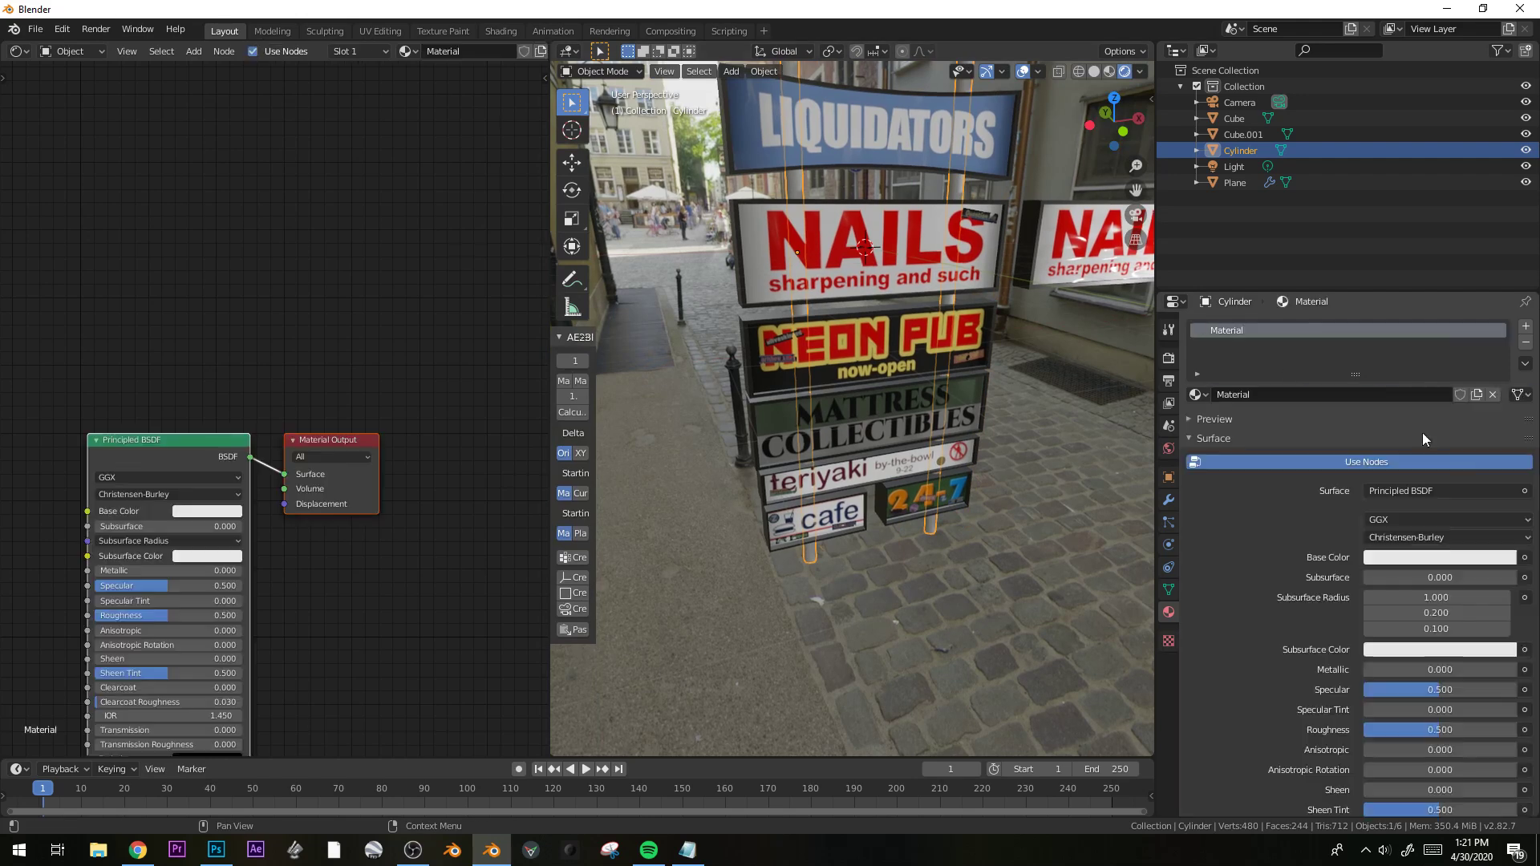
pyautogui.click(1444, 554)
pyautogui.click(1497, 405)
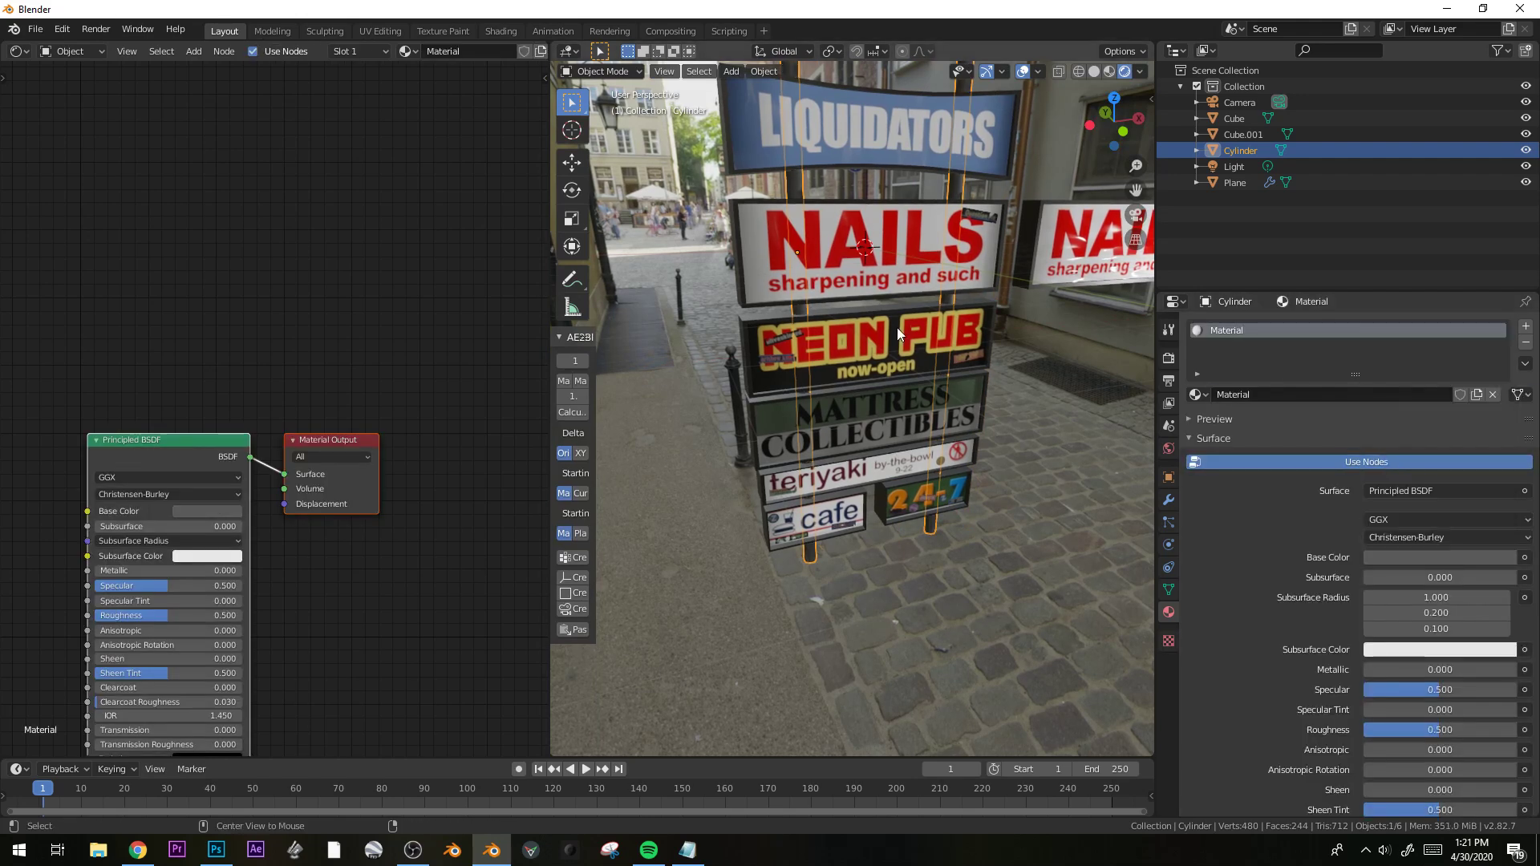
pyautogui.hotkey('alt', 'a')
pyautogui.scroll(-4, 922, 454)
pyautogui.press('KP_1')
pyautogui.scroll(5, 878, 440)
pyautogui.moveTo(791, 407); pyautogui.dragTo(873, 359, button='middle')
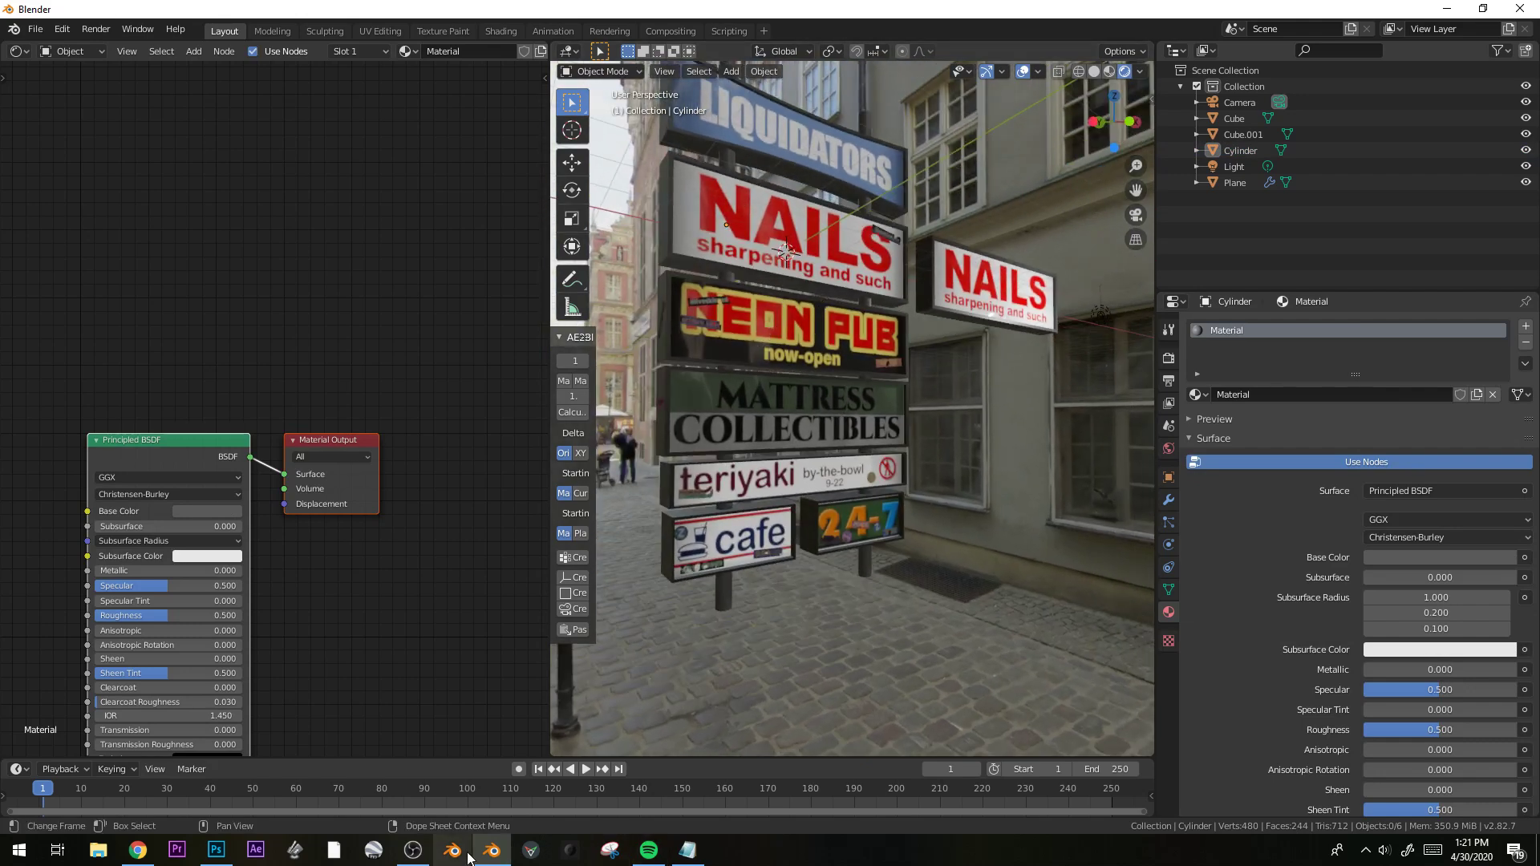
# Switch to Photoshop to view the whole store signs.psd artwork, then return to Blender.
pyautogui.click(212, 852)
pyautogui.keyDown('alt'); pyautogui.scroll(-4, 674, 454); pyautogui.keyUp('alt')
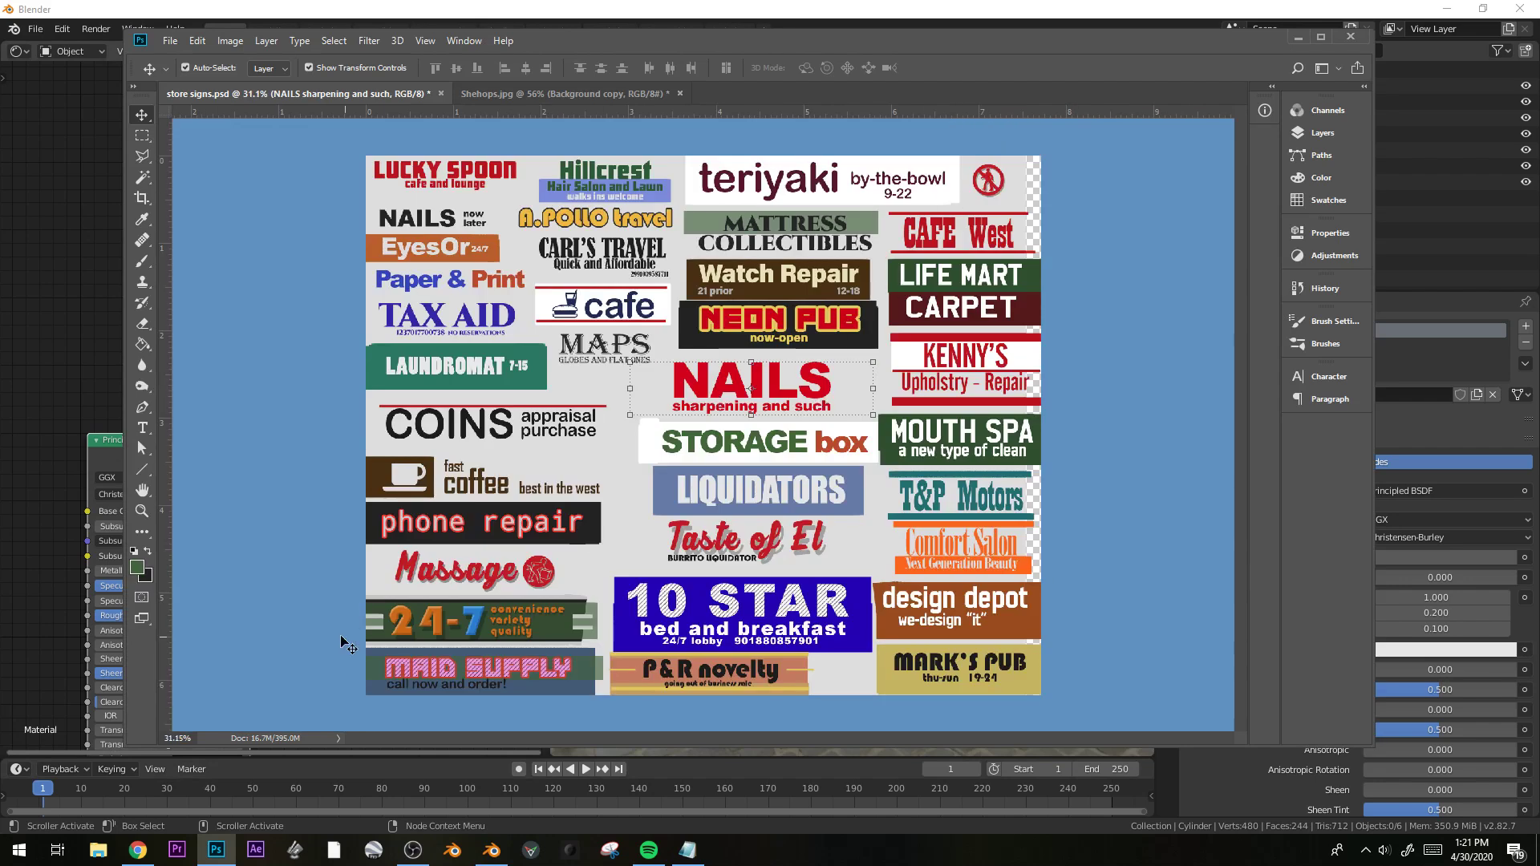
pyautogui.click(389, 7)
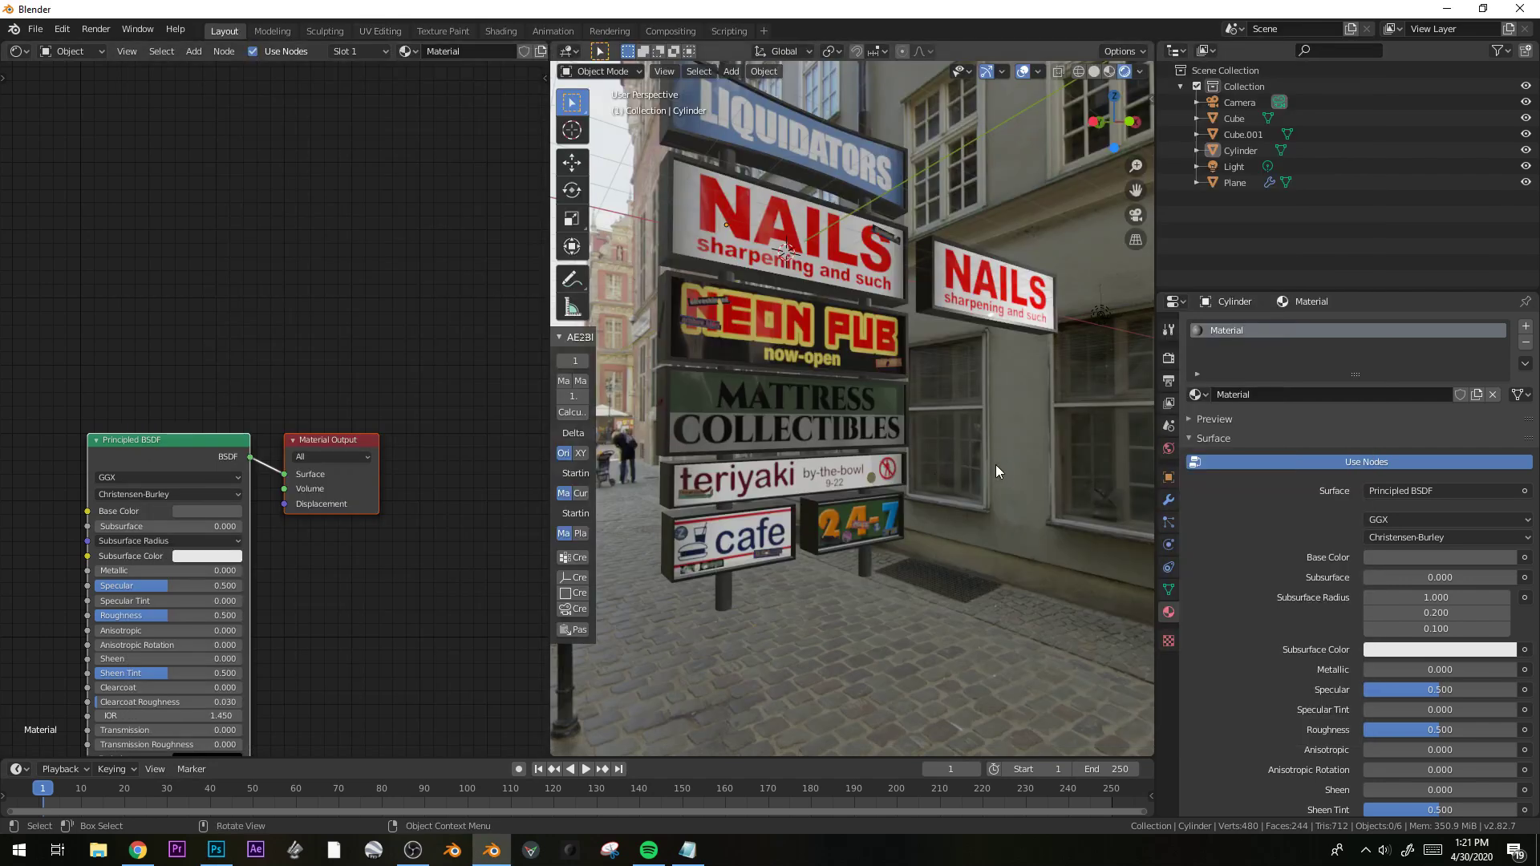